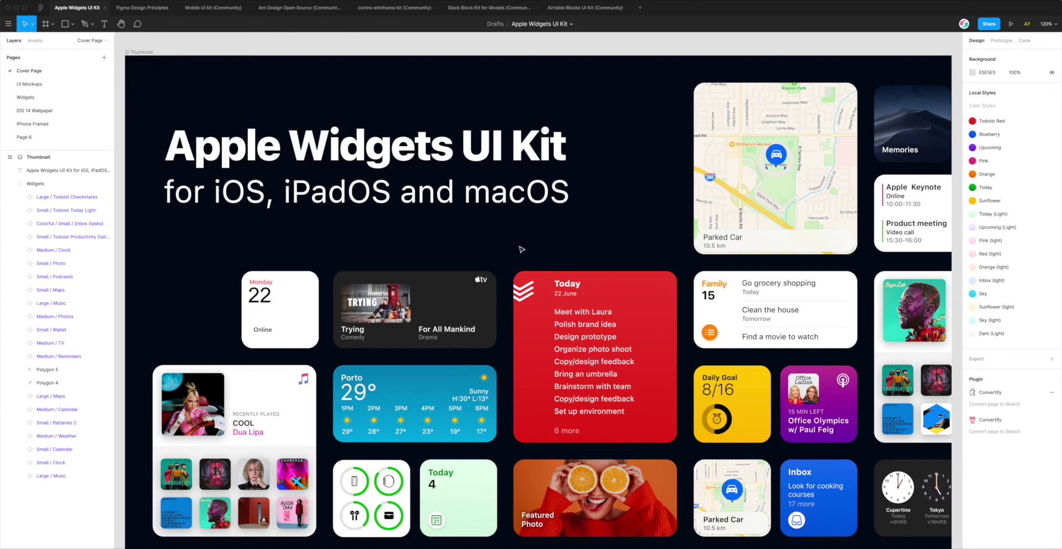
# - View the Convertify Figma to Sketch plugin listing in the Community, and return to the Apple Widgets UI Kit file
pyautogui.scroll(-2, 521, 249)
pyautogui.scroll(2, 521, 248)
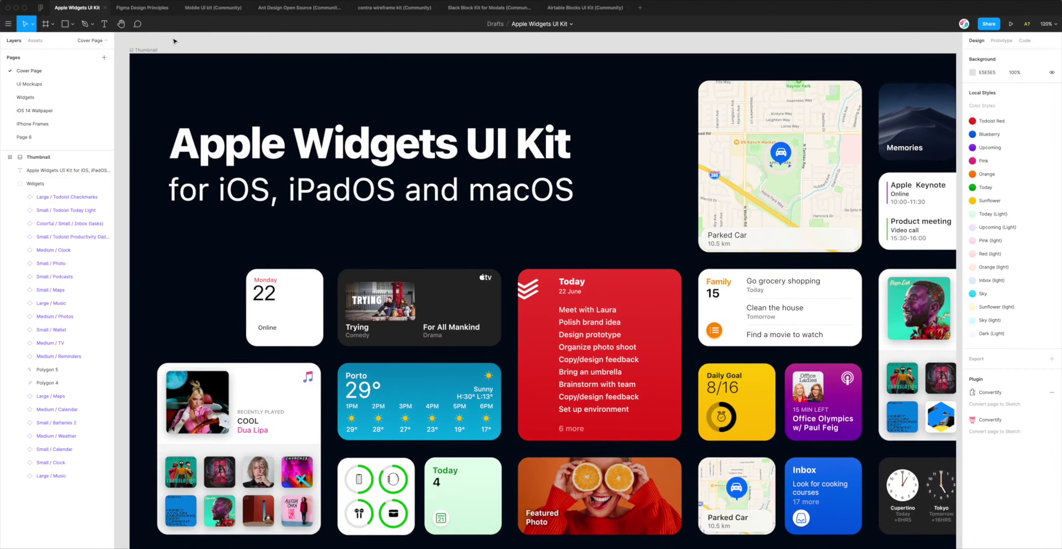
pyautogui.click(41, 8)
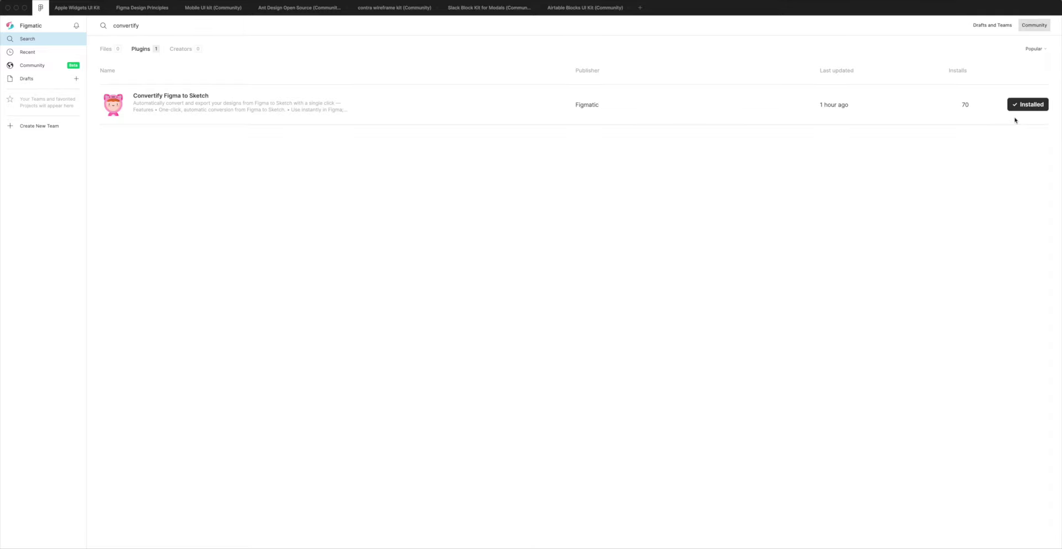
pyautogui.click(78, 9)
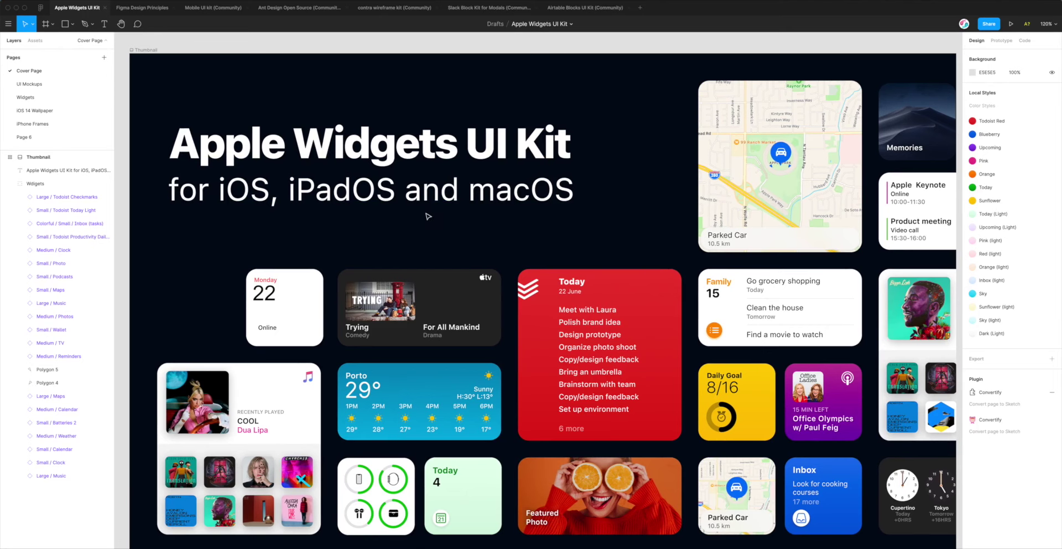
# - Run the Convertify Figma to Sketch plugin on the file and place its window between the title text and the map widget
pyautogui.scroll(-1, 427, 216)
pyautogui.scroll(1, 427, 216)
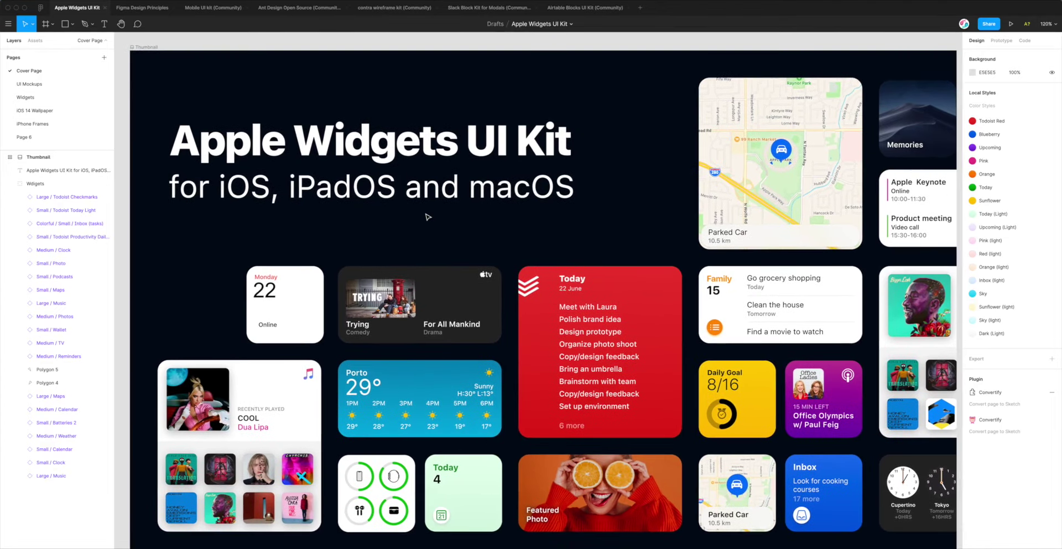
pyautogui.click(711, 92)
pyautogui.click(609, 80)
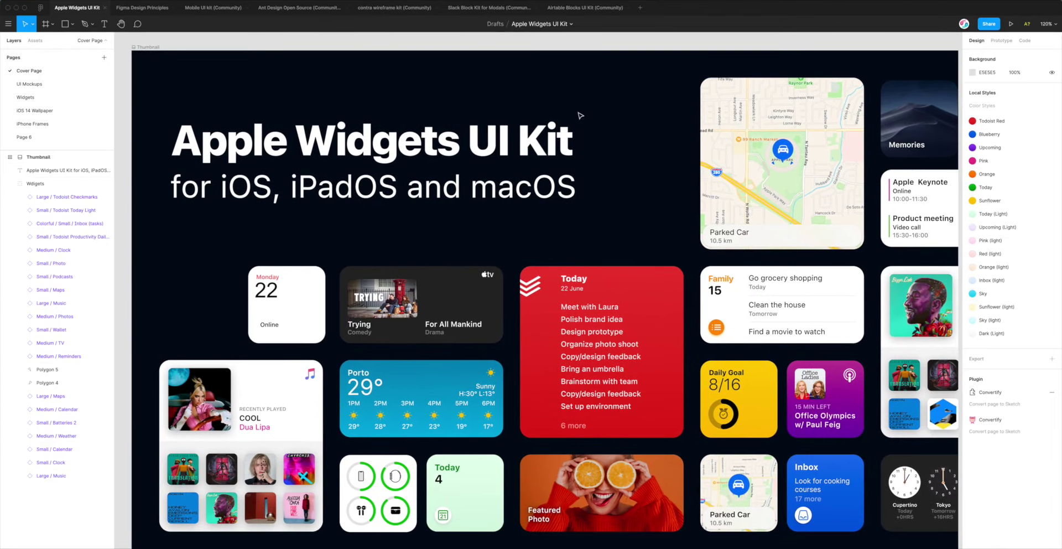
pyautogui.click(570, 47)
pyautogui.rightClick(569, 47)
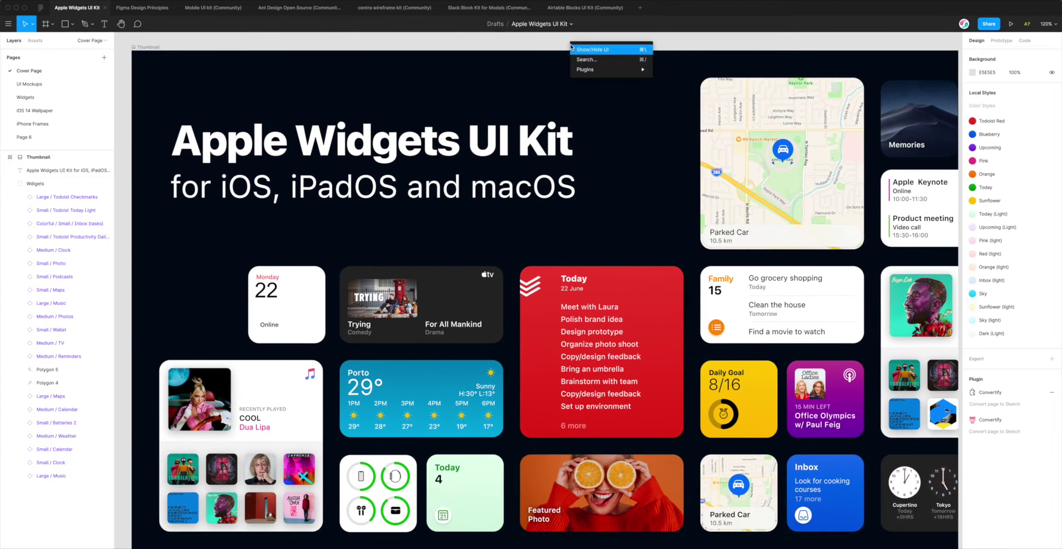
pyautogui.moveTo(588, 70)
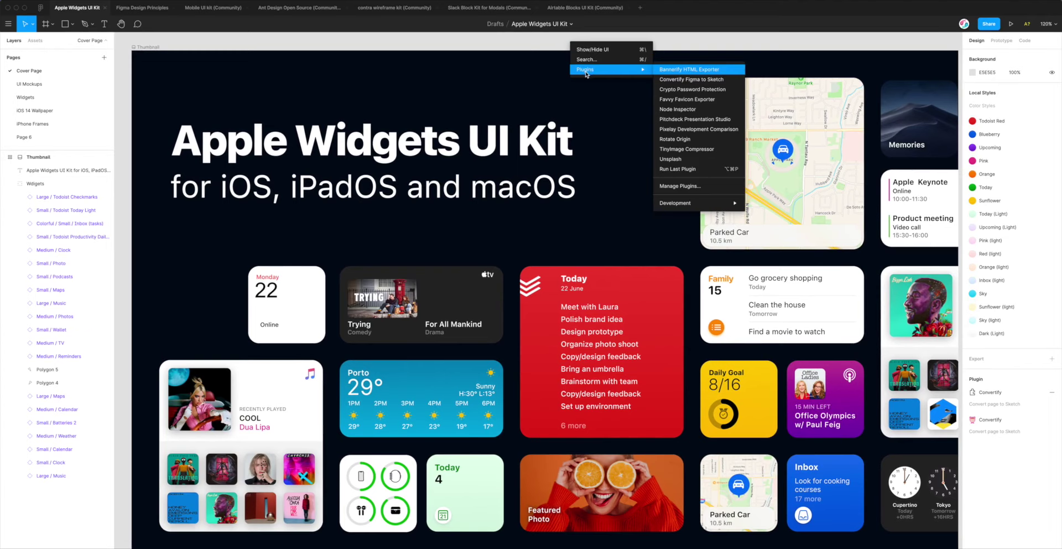
pyautogui.click(677, 81)
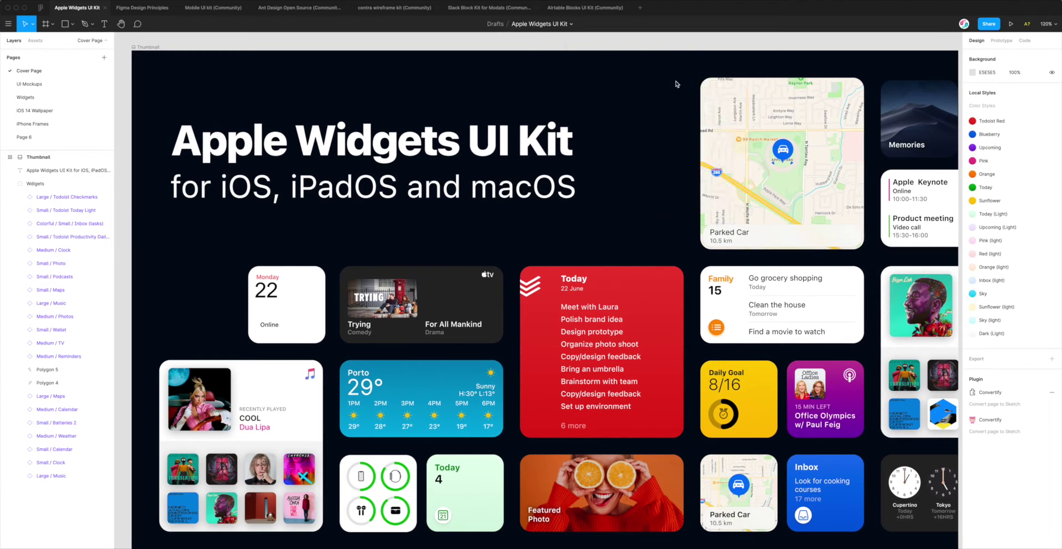
pyautogui.moveTo(142, 105); pyautogui.dragTo(682, 126)
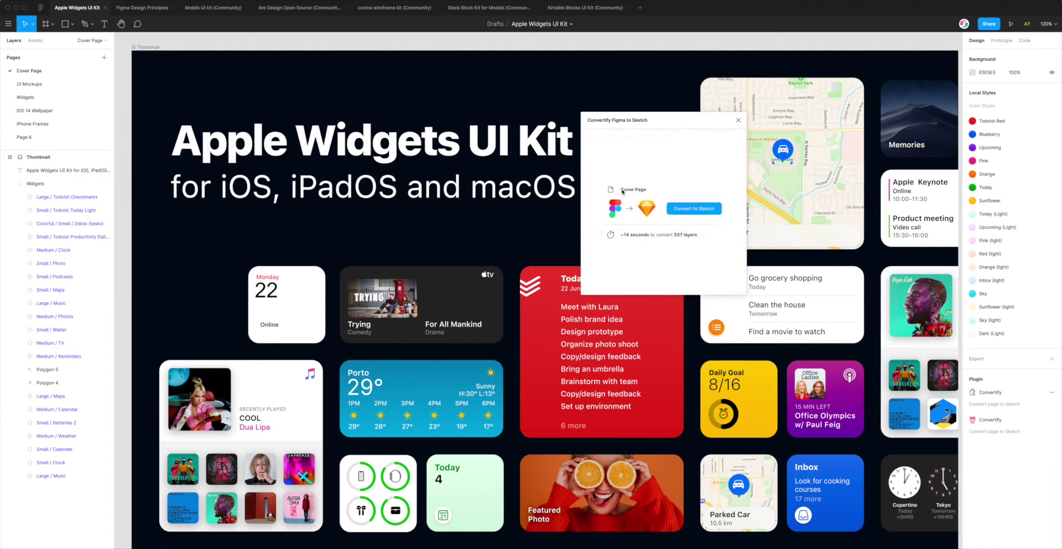
pyautogui.moveTo(647, 122); pyautogui.dragTo(664, 87)
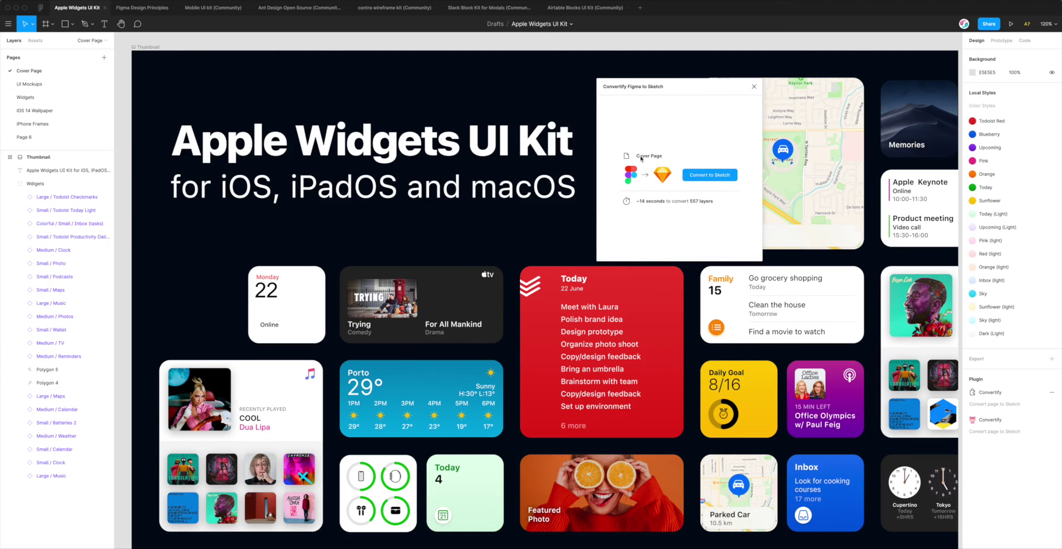
# - Switch through the UI Mockups, Widgets, iOS 14 Wallpaper and iPhone Frames pages to compare their conversion estimates, ending on Cover Page
pyautogui.click(31, 84)
pyautogui.click(27, 98)
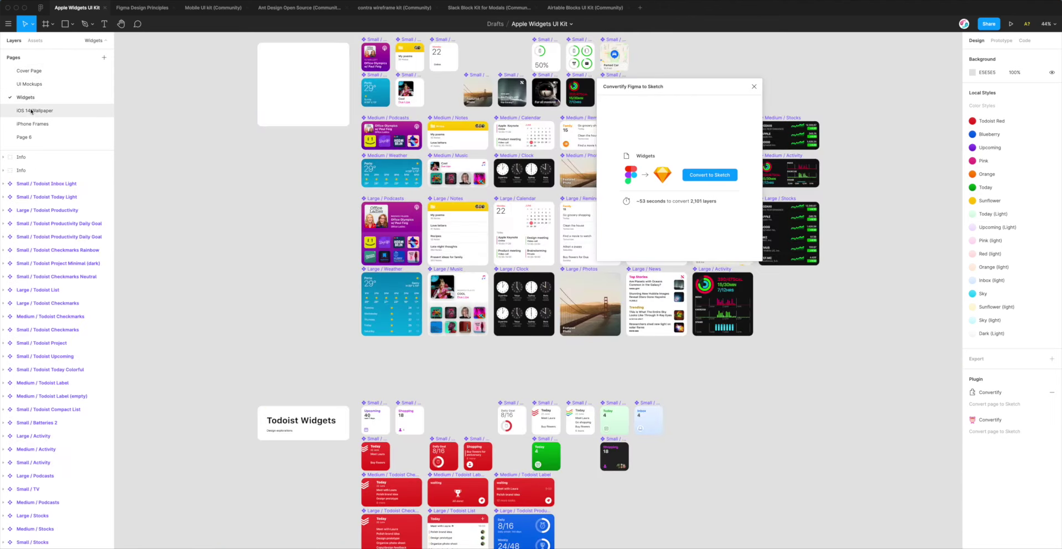
pyautogui.click(33, 111)
pyautogui.click(32, 98)
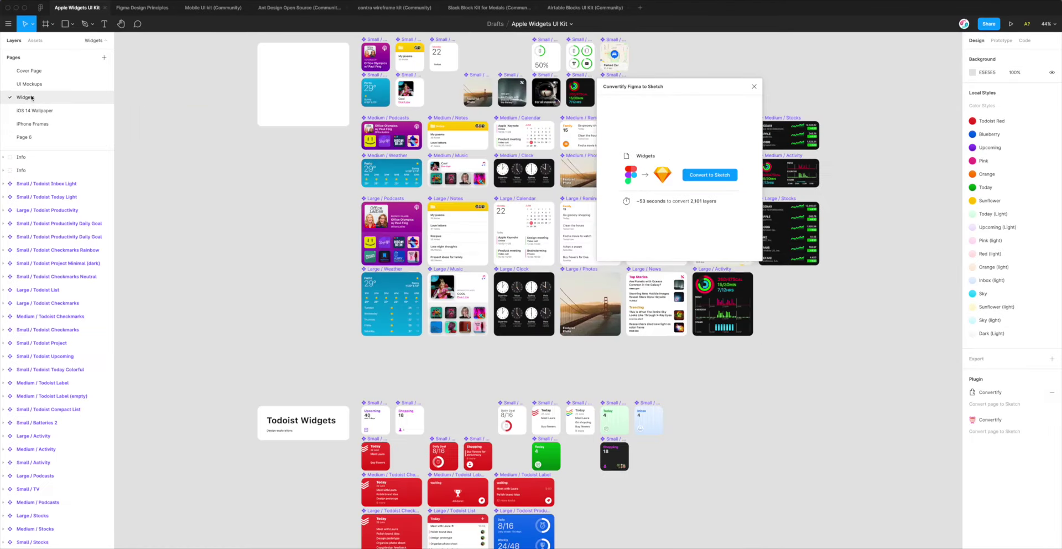
pyautogui.click(32, 84)
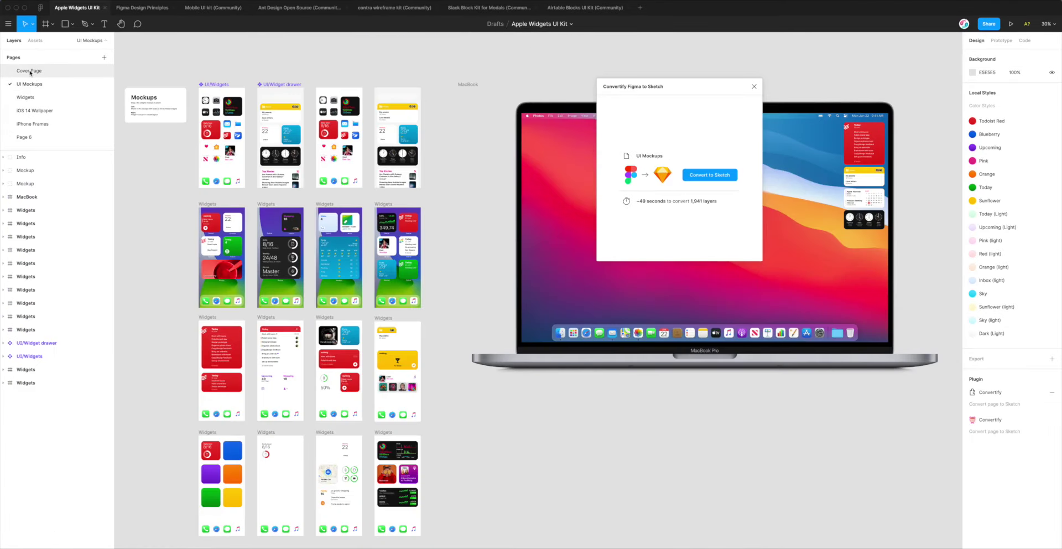
pyautogui.click(29, 70)
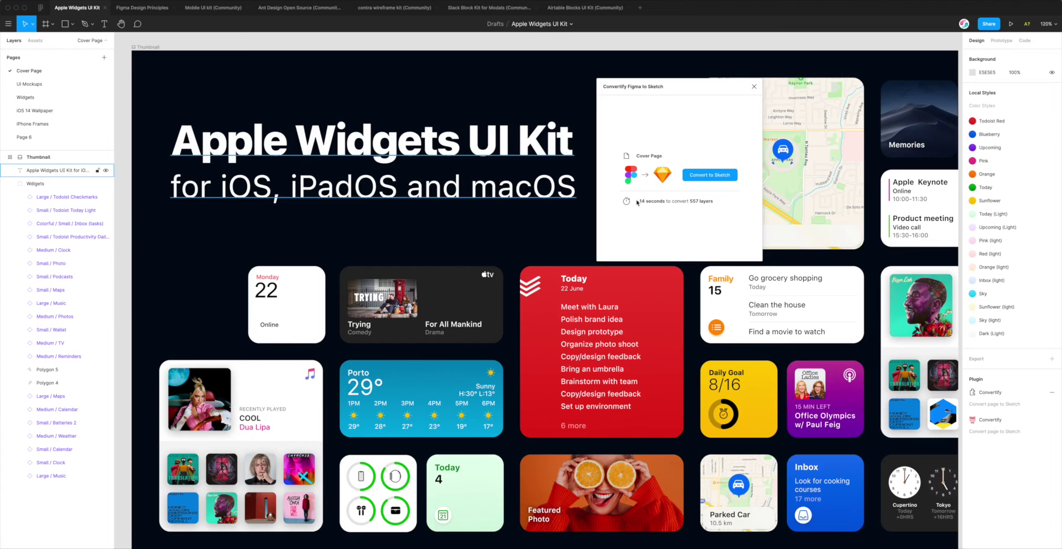
pyautogui.press('Escape')
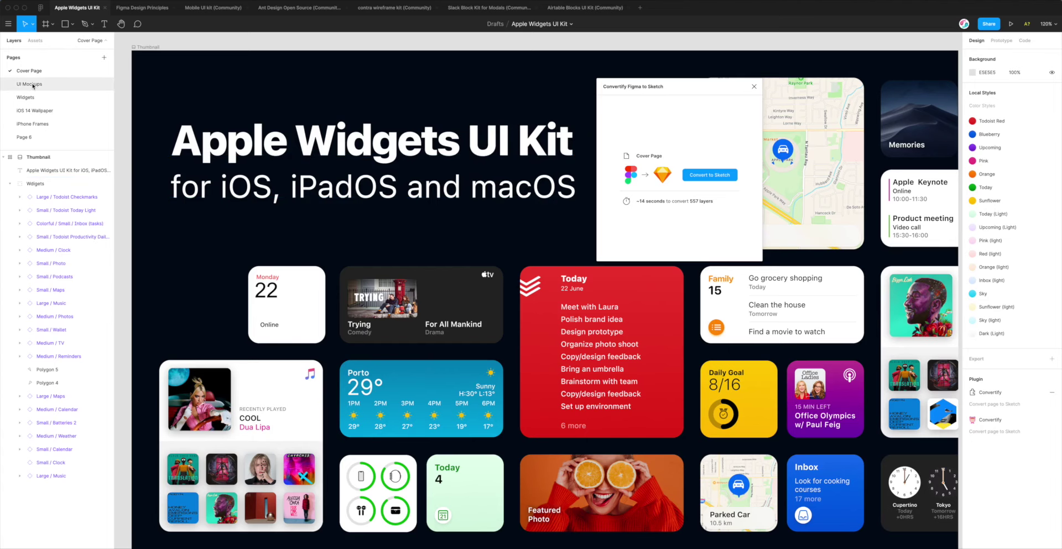
pyautogui.click(32, 84)
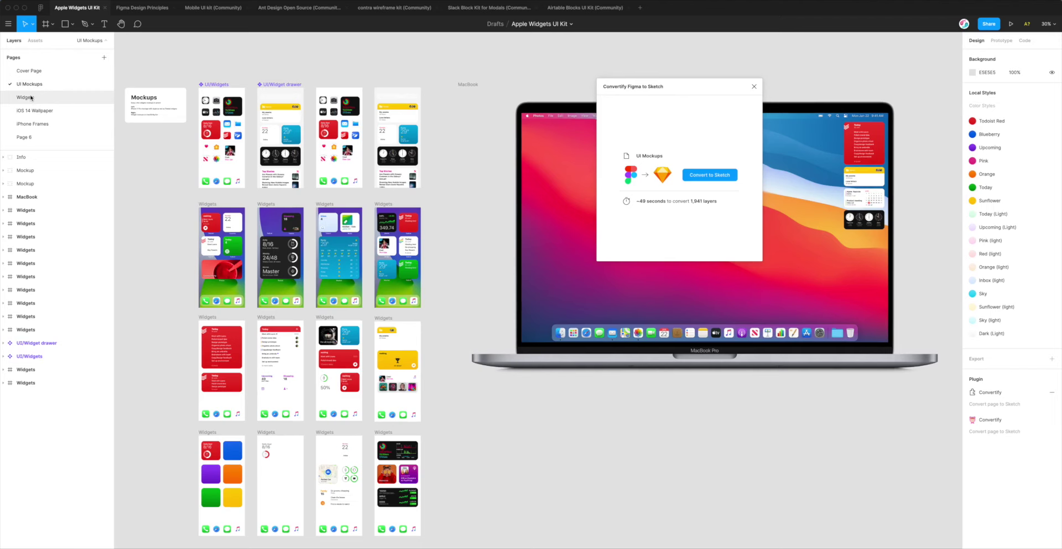
pyautogui.click(31, 97)
pyautogui.click(34, 110)
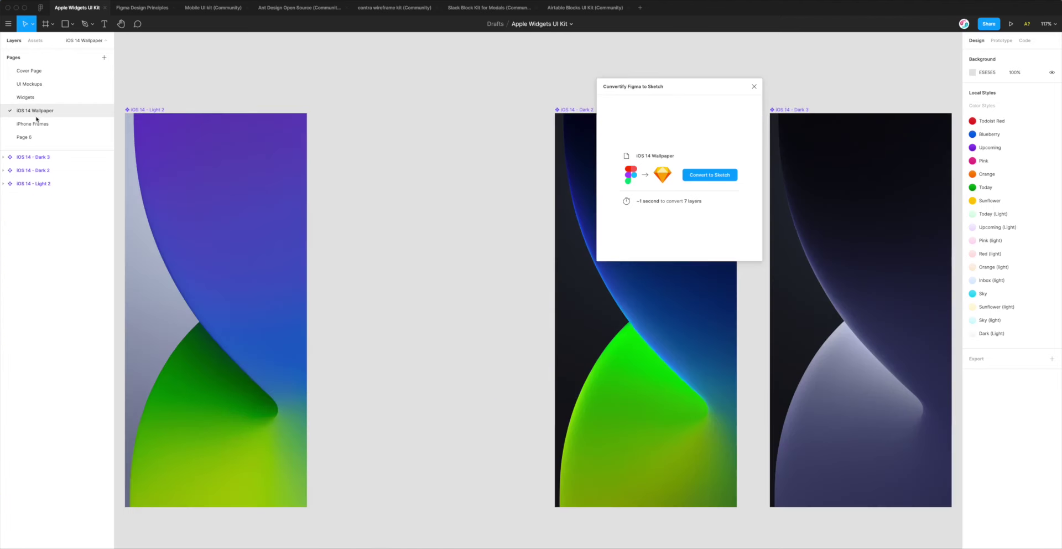
pyautogui.click(36, 122)
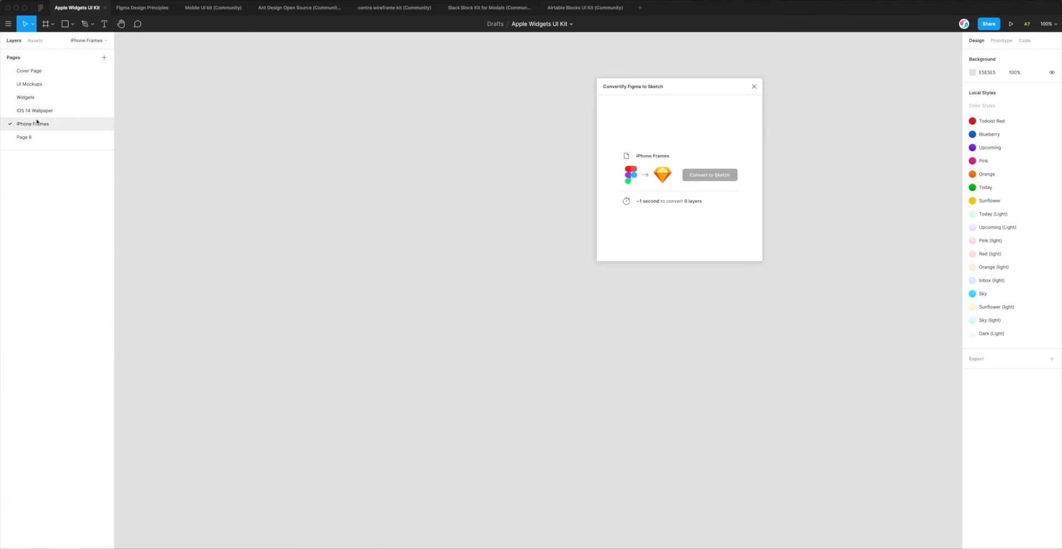
pyautogui.click(38, 84)
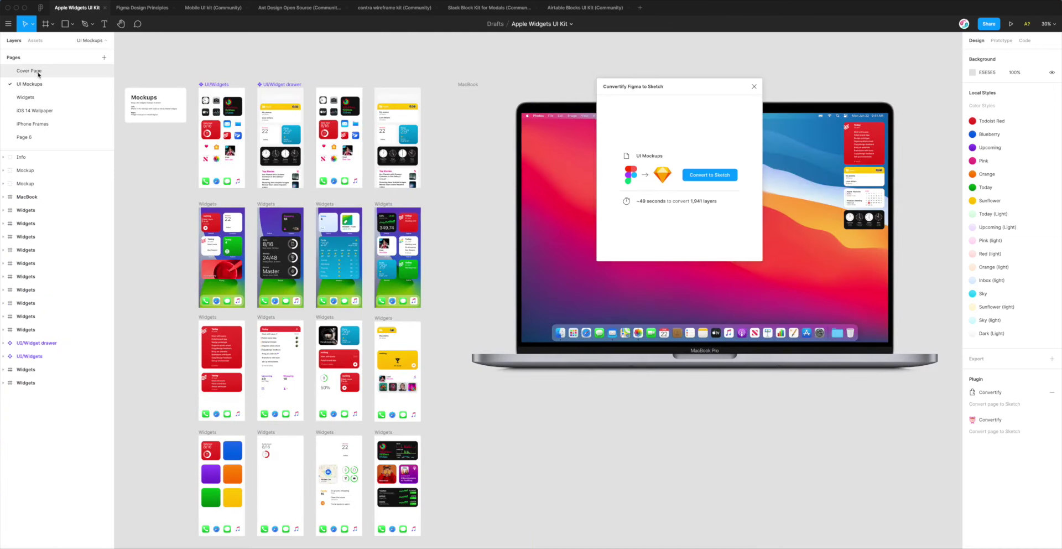
pyautogui.click(37, 71)
# - Convert the Cover Page to Sketch and save the resulting file to the Desktop under its suggested name
pyautogui.click(688, 87)
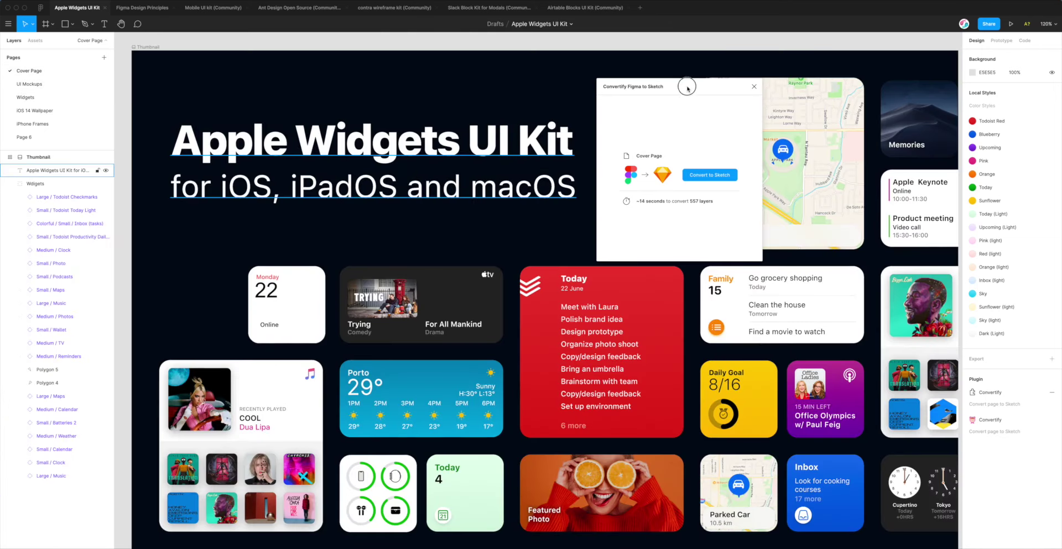
pyautogui.moveTo(688, 88); pyautogui.dragTo(682, 81)
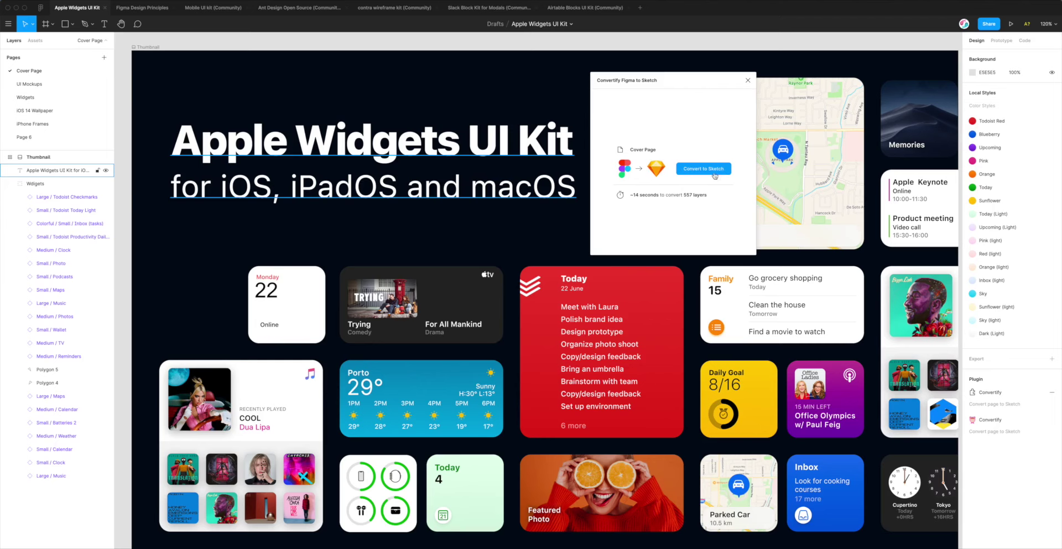
pyautogui.click(695, 174)
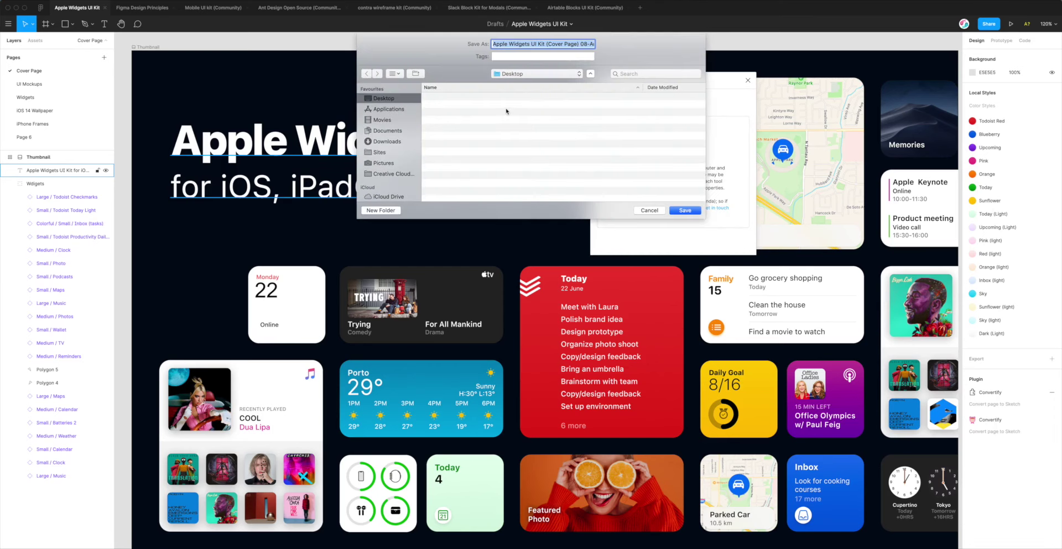
pyautogui.click(507, 44)
pyautogui.moveTo(546, 44); pyautogui.dragTo(577, 44)
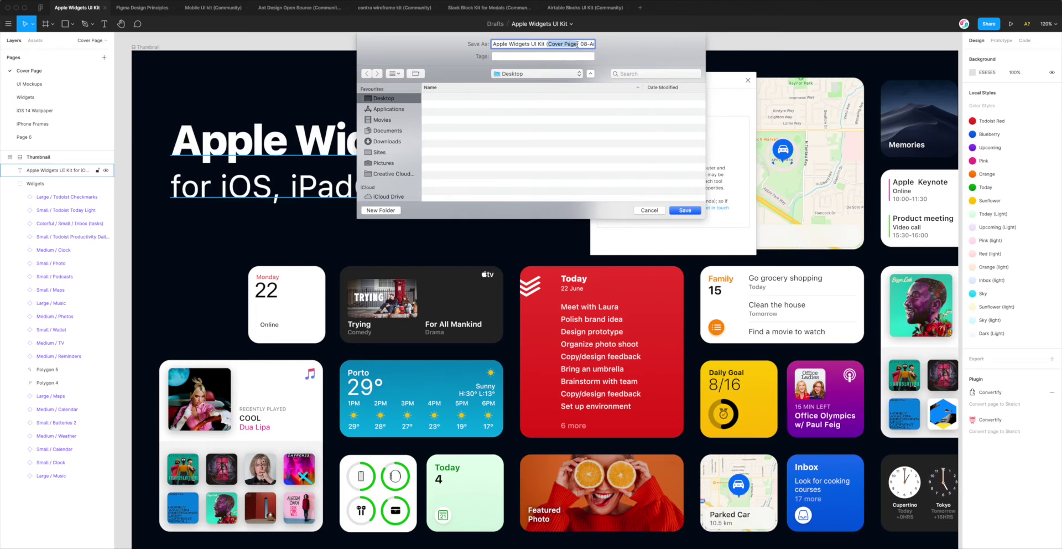
pyautogui.click(582, 44)
pyautogui.click(682, 213)
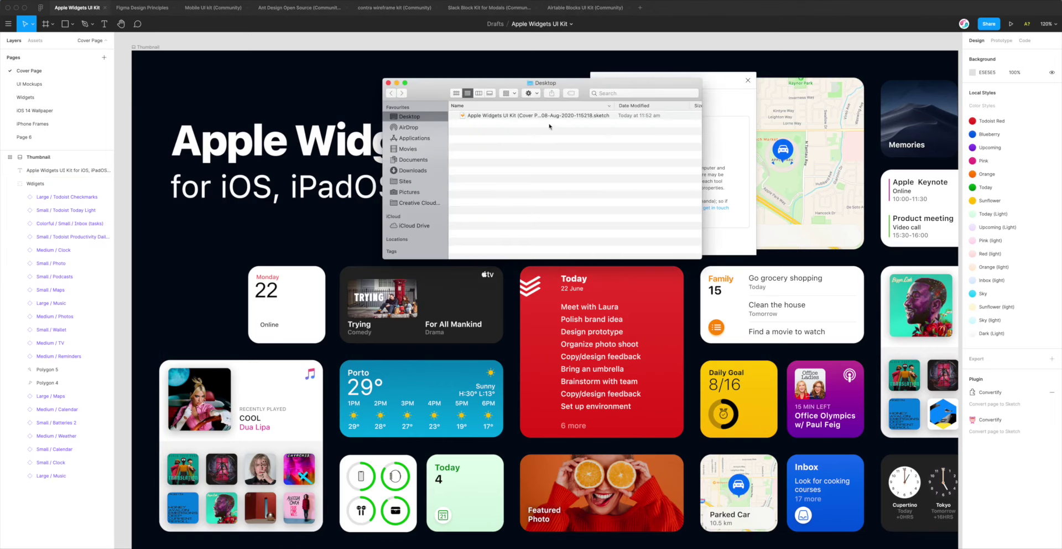
# - Check the modification date, size and kind of the exported Cover Page .sketch file on the Desktop
pyautogui.click(505, 117)
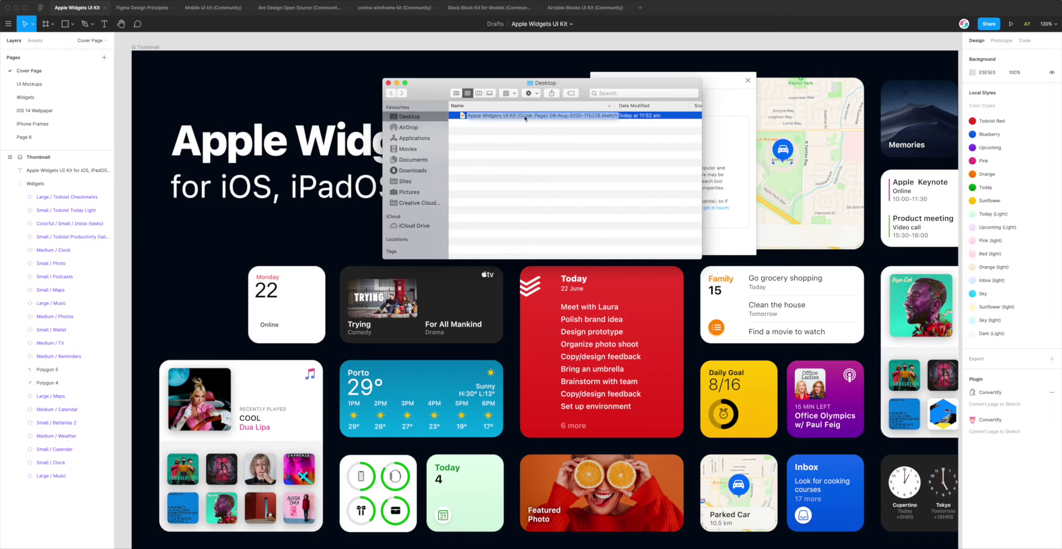
pyautogui.hscroll(5, 609, 129)
pyautogui.hscroll(-1, 670, 119)
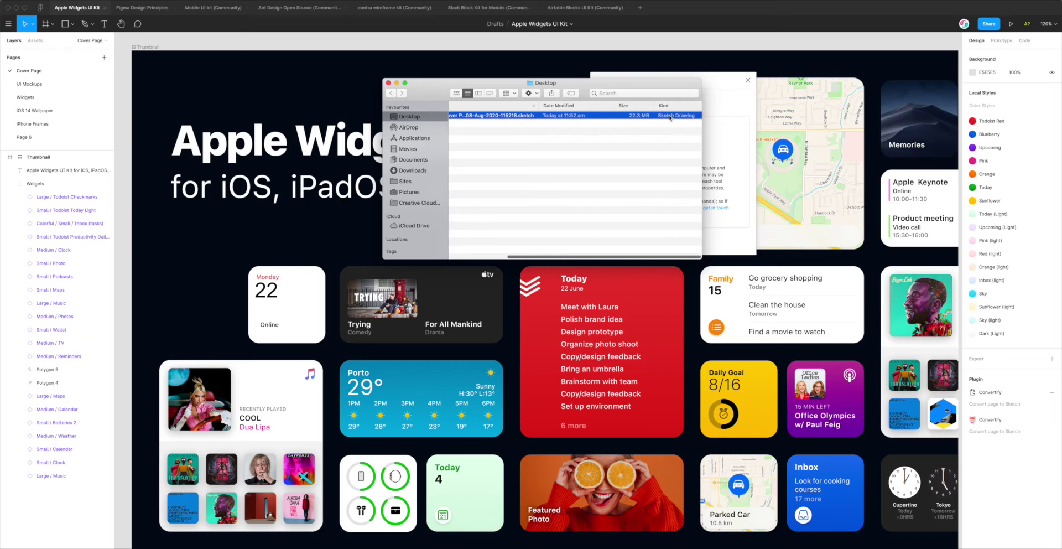
pyautogui.hscroll(-1, 658, 119)
pyautogui.hscroll(-5, 535, 117)
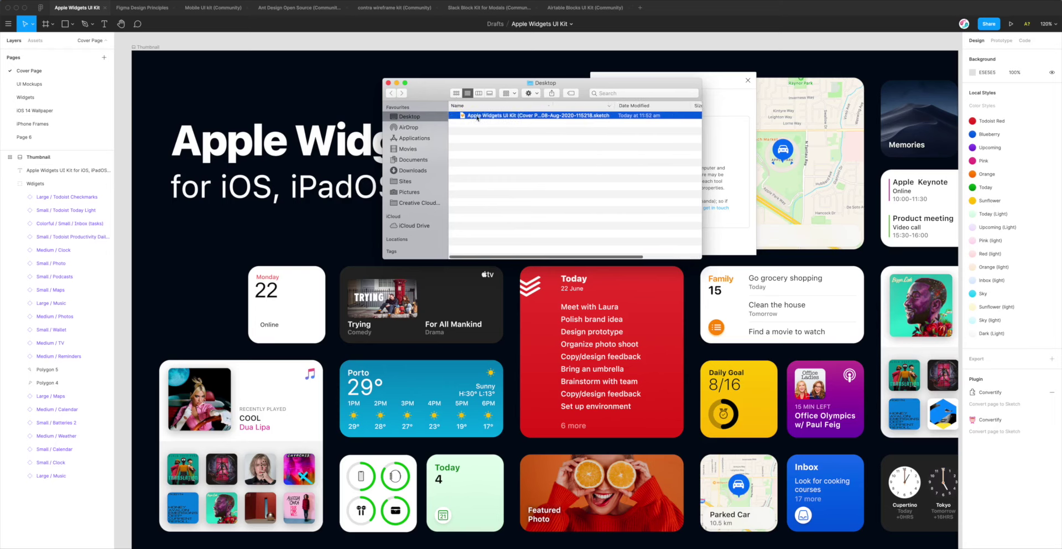
# - Open the exported Cover Page file in Sketch and move its window over the Figma canvas
pyautogui.press('super+n')
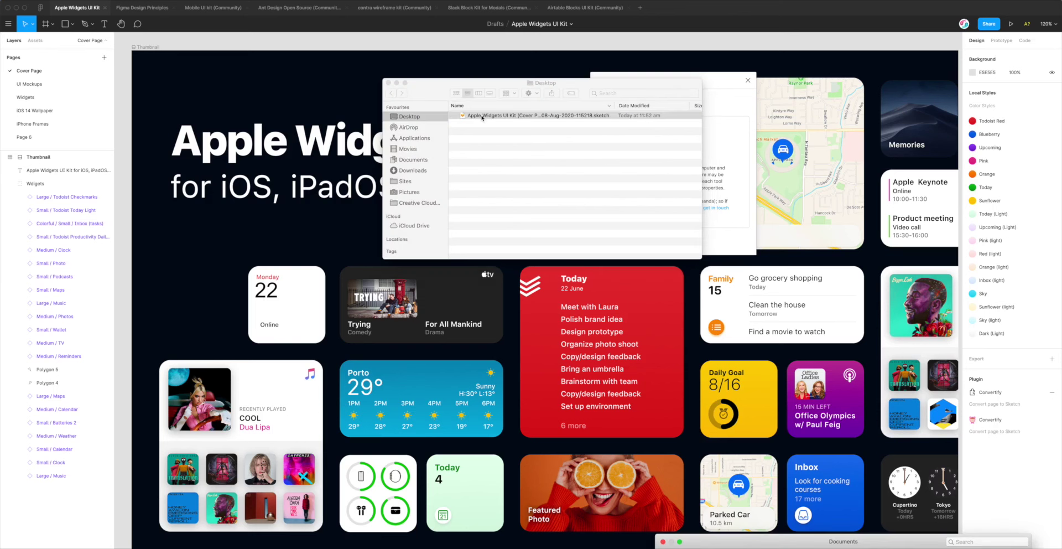
pyautogui.doubleClick(482, 116)
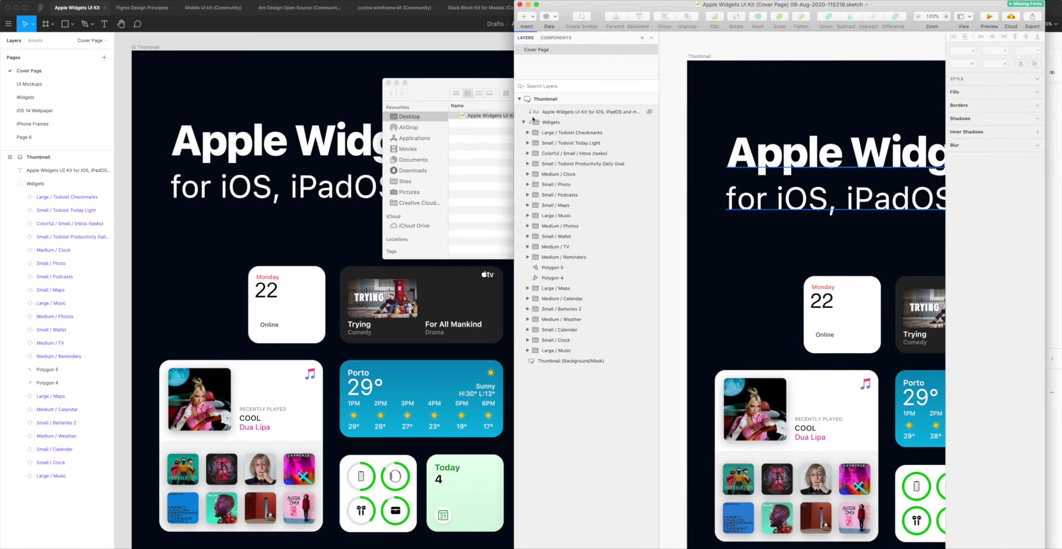
pyautogui.moveTo(514, 119); pyautogui.dragTo(178, 118)
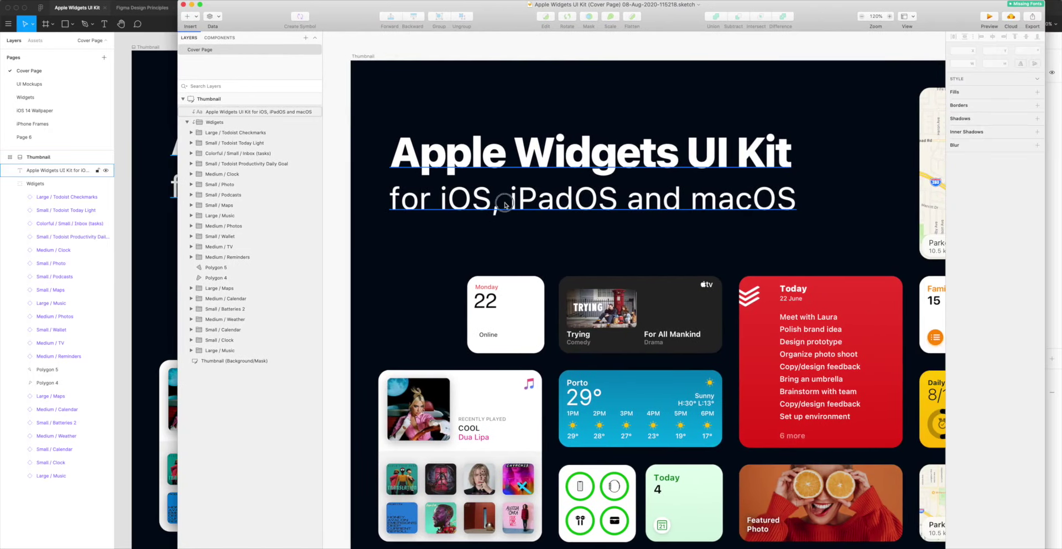
# - Select the converted title text in Sketch and examine its properties and the widgets across the Thumbnail artboard
pyautogui.click(503, 204)
pyautogui.hscroll(3, 504, 203)
pyautogui.hscroll(5, 504, 203)
pyautogui.scroll(-1, 504, 203)
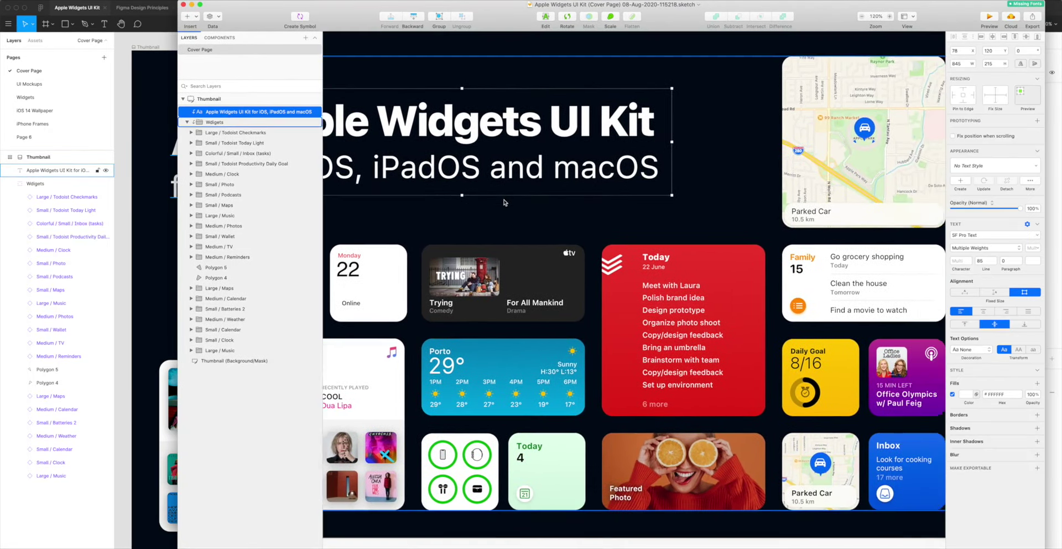
pyautogui.hscroll(4, 503, 202)
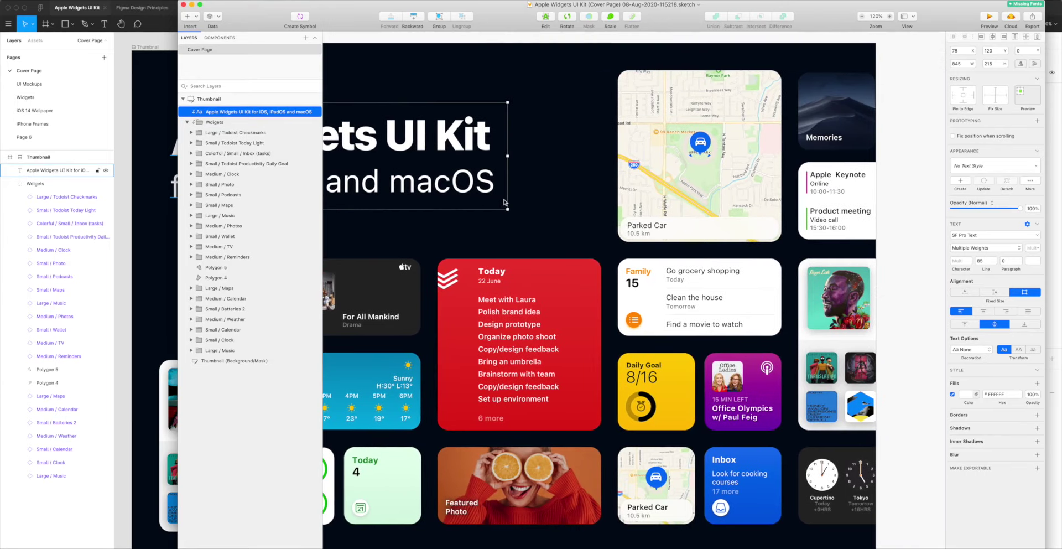
# - Move the Sketch window aside and bring the Apple Widgets UI Kit file in Figma back to the front
pyautogui.moveTo(668, 18); pyautogui.dragTo(673, 25)
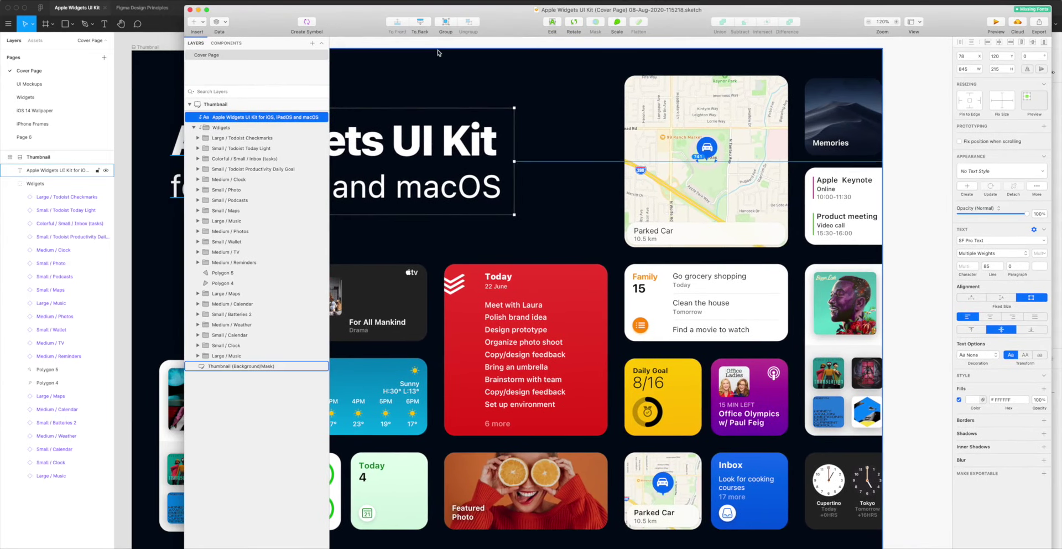
pyautogui.hotkey('ctrl', 'alt', 'Right')
pyautogui.hscroll(3, 755, 145)
pyautogui.scroll(-1, 755, 145)
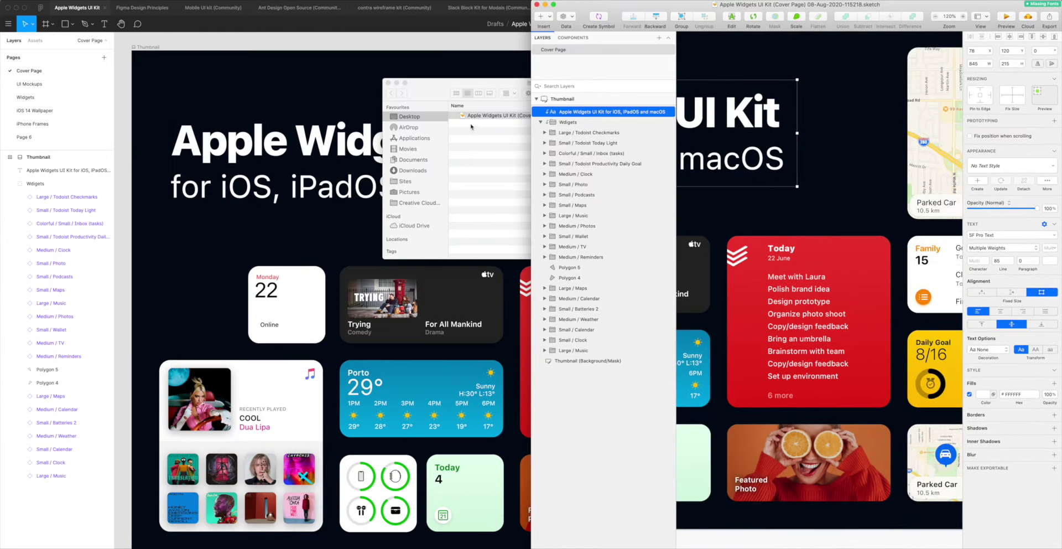
pyautogui.click(469, 120)
pyautogui.press('Return')
pyautogui.click(397, 85)
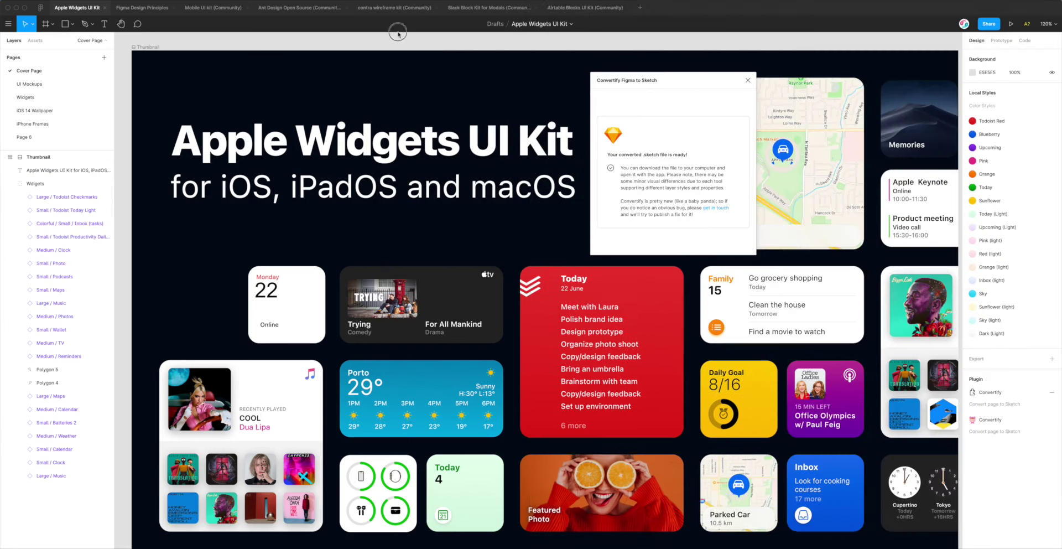
# - Place the Figma window on the left half of the screen beside Sketch and close the Convertify dialog
pyautogui.click(323, 80)
pyautogui.hotkey('ctrl', 'alt', 'Left')
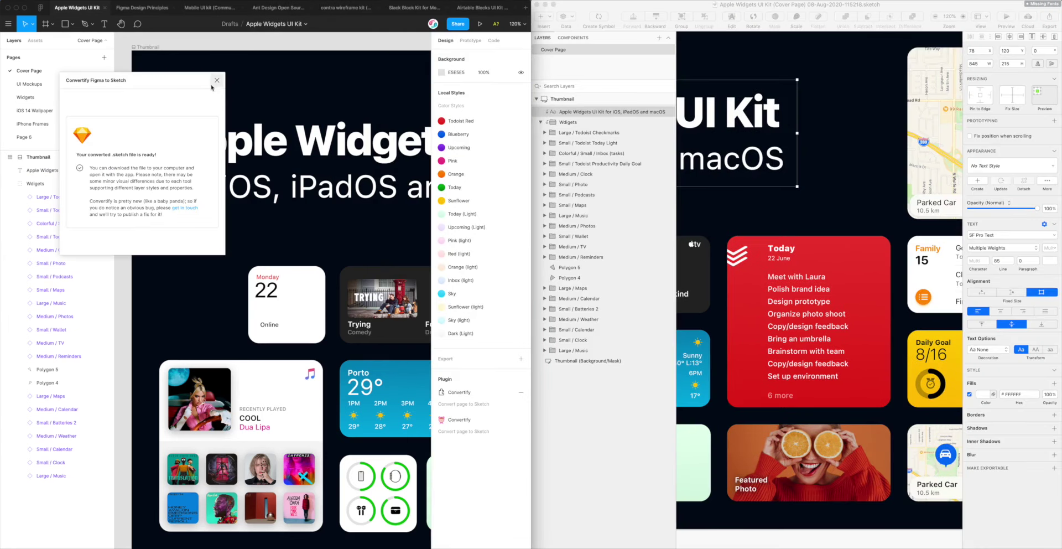
pyautogui.click(217, 80)
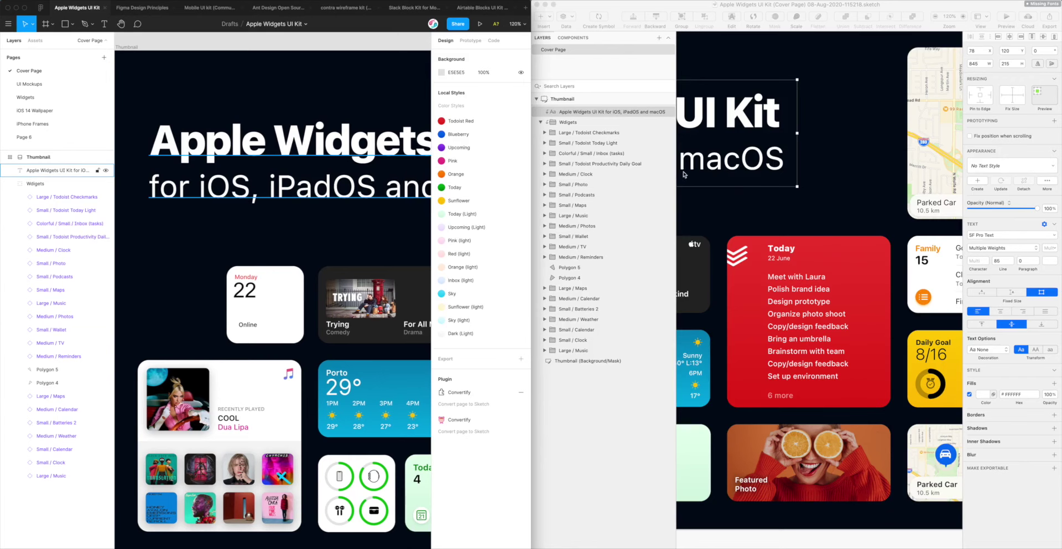
# - Examine the title and widgets across the Thumbnail artboard in Sketch and compare them with the Figma original
pyautogui.hscroll(-10, 684, 175)
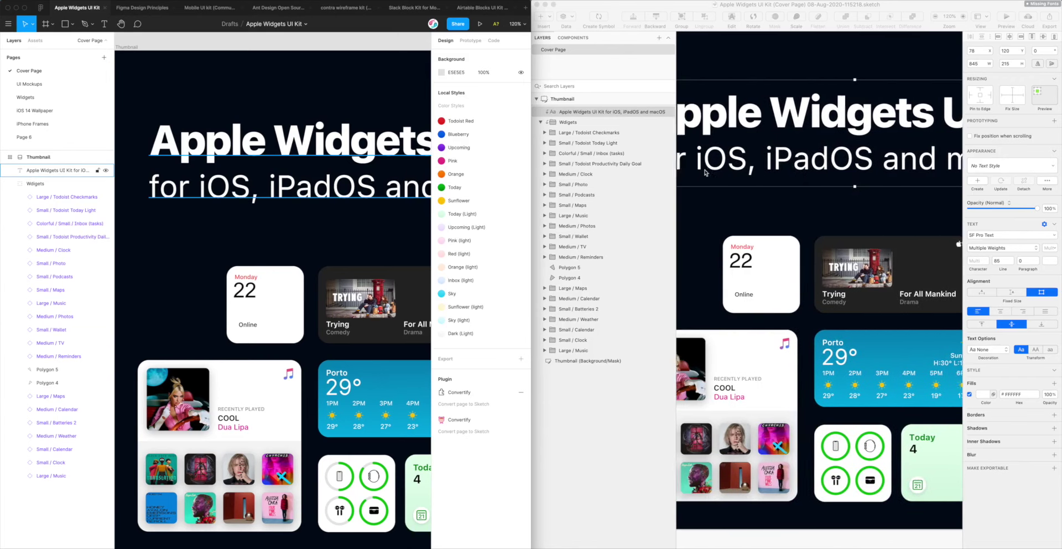
pyautogui.hscroll(-5, 705, 173)
pyautogui.scroll(-5, 706, 172)
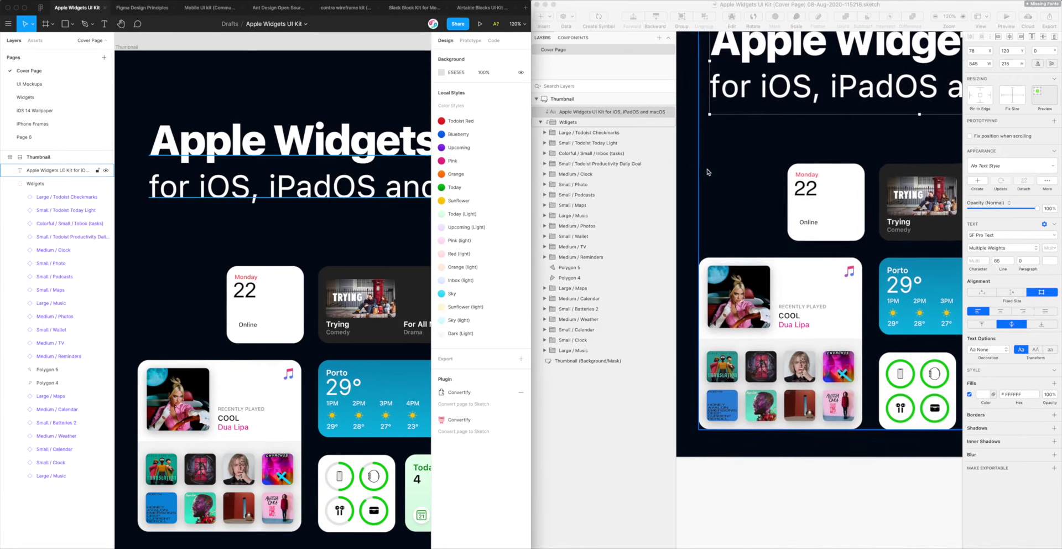
pyautogui.scroll(5, 707, 172)
pyautogui.hscroll(3, 378, 274)
pyautogui.hscroll(5, 379, 274)
pyautogui.hscroll(3, 709, 221)
pyautogui.hscroll(3, 766, 213)
# - Replace the word "Widgets" with "Sketch" in the Thumbnail artboard's title text in Sketch
pyautogui.click(754, 171)
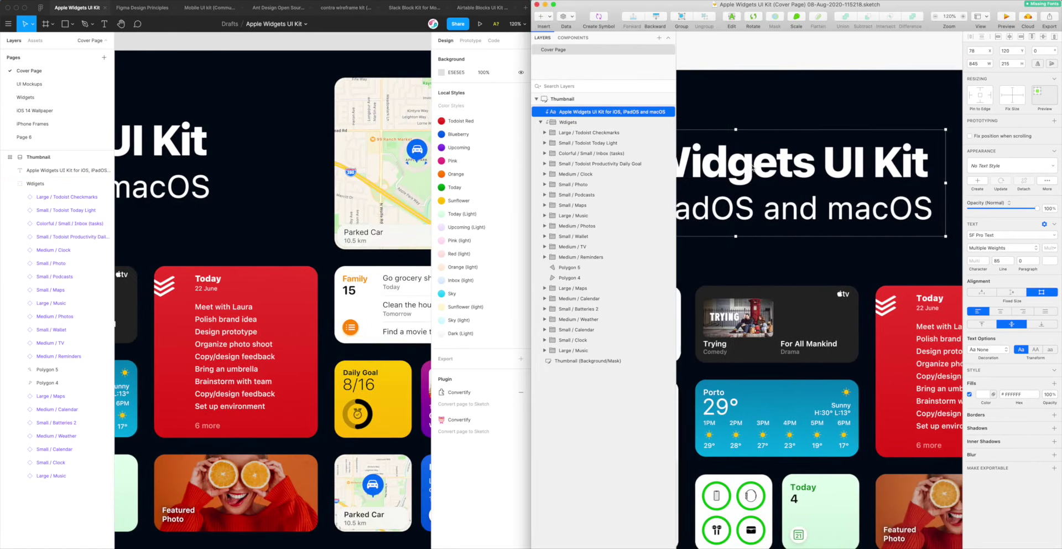
pyautogui.hscroll(-3, 763, 168)
pyautogui.doubleClick(729, 162)
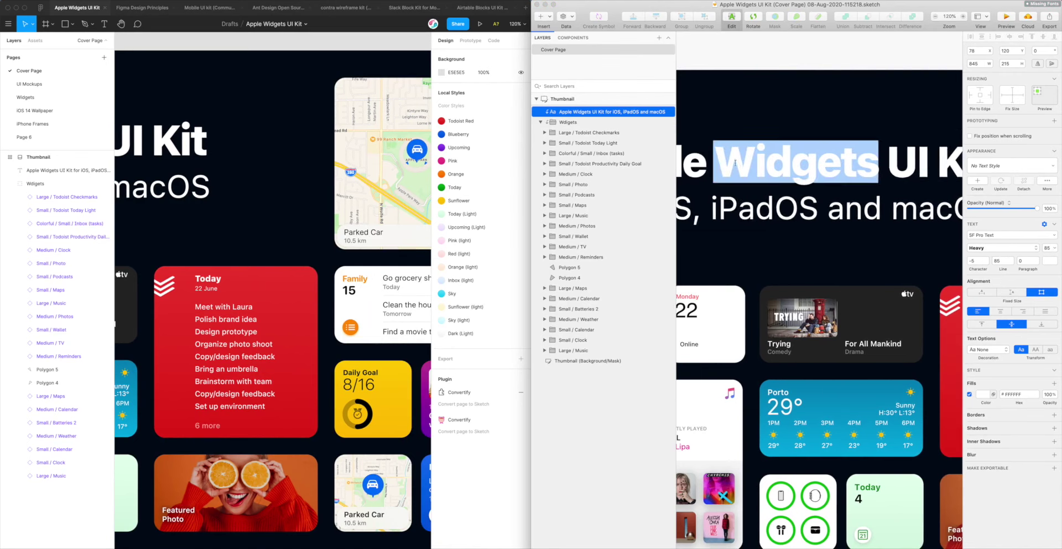
pyautogui.hscroll(-2, 741, 162)
pyautogui.press('BackSpace')
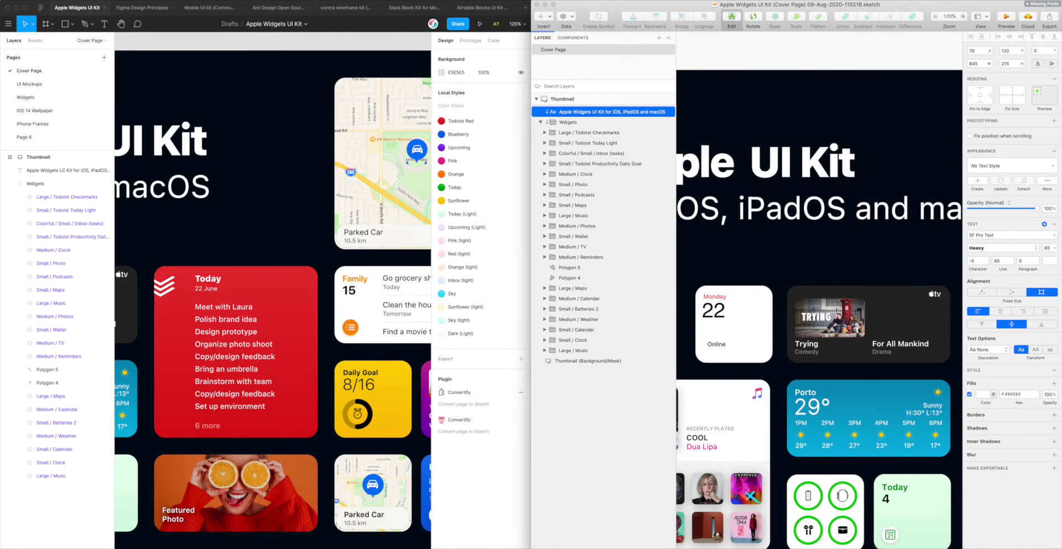
pyautogui.write('Sketc')
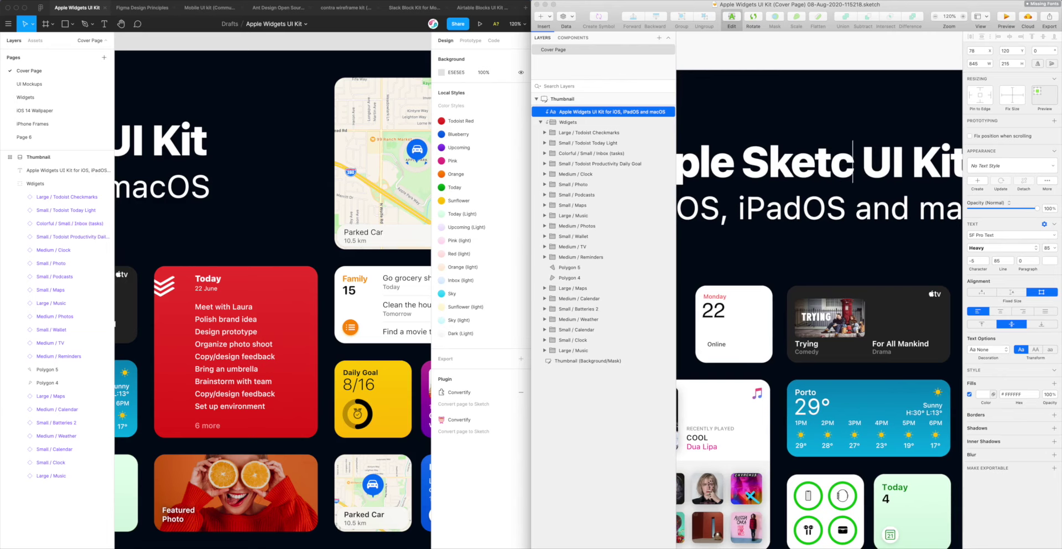
pyautogui.write('h')
# - Delete the word "Apple" from the start of the title text in Sketch
pyautogui.moveTo(741, 163); pyautogui.dragTo(623, 161)
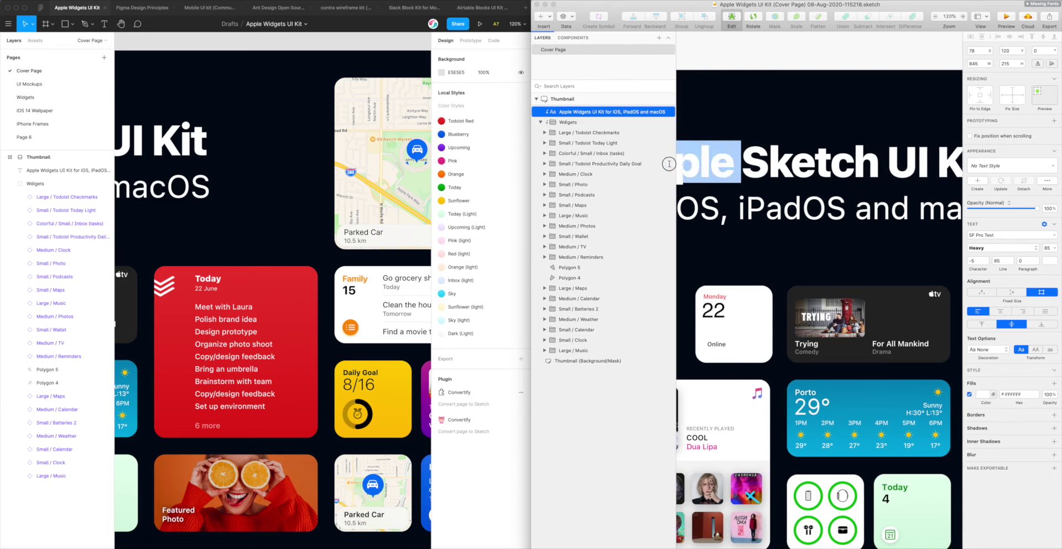
pyautogui.hscroll(-5, 719, 165)
pyautogui.press('BackSpace')
pyautogui.press('BackSpace')
pyautogui.press('BackSpace')
pyautogui.press('Down')
pyautogui.hscroll(2, 830, 221)
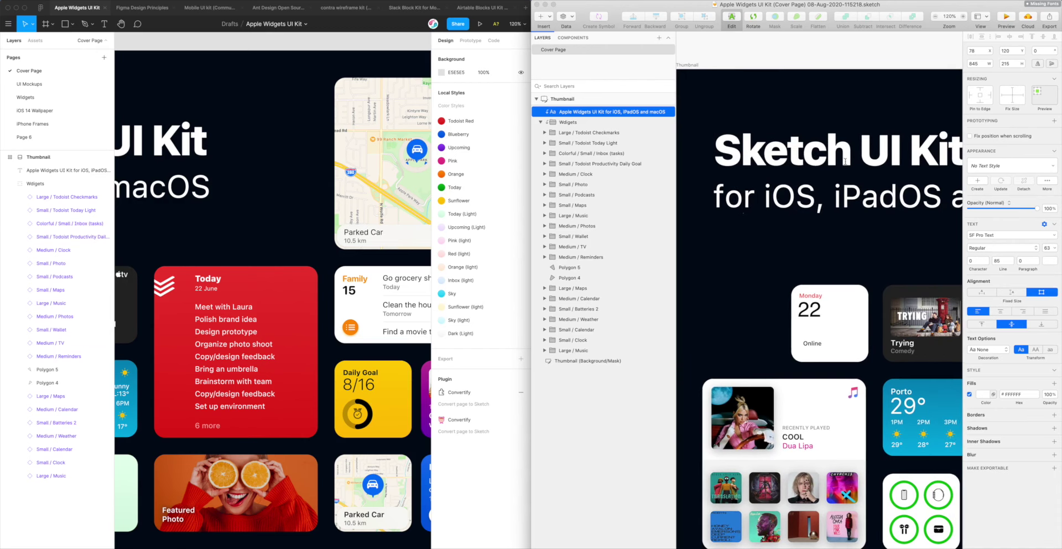
# - Add "from Figma" after "Sketch" in the title and remove "UI Kit"
pyautogui.hscroll(3, 835, 161)
pyautogui.click(811, 149)
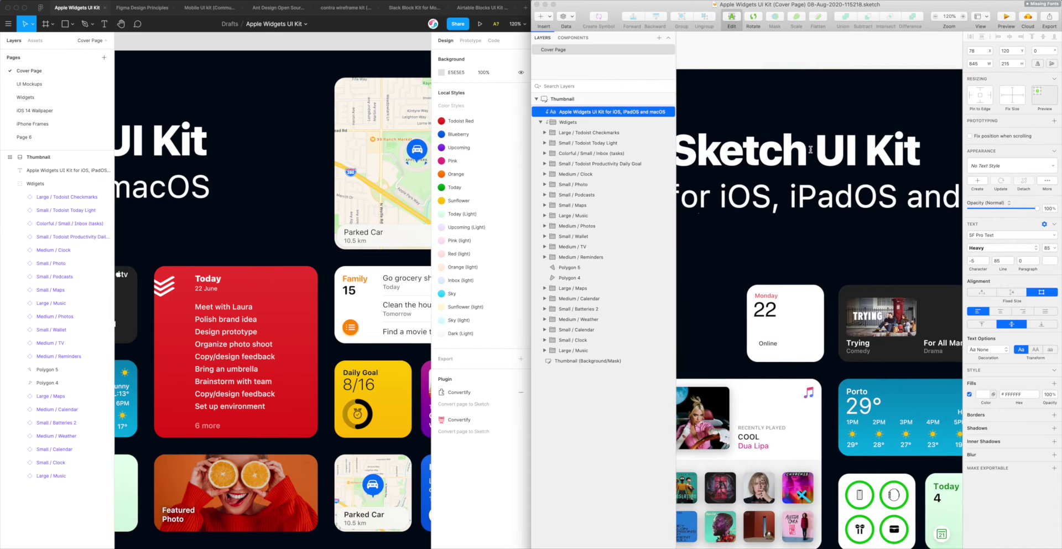
pyautogui.write('from Fig')
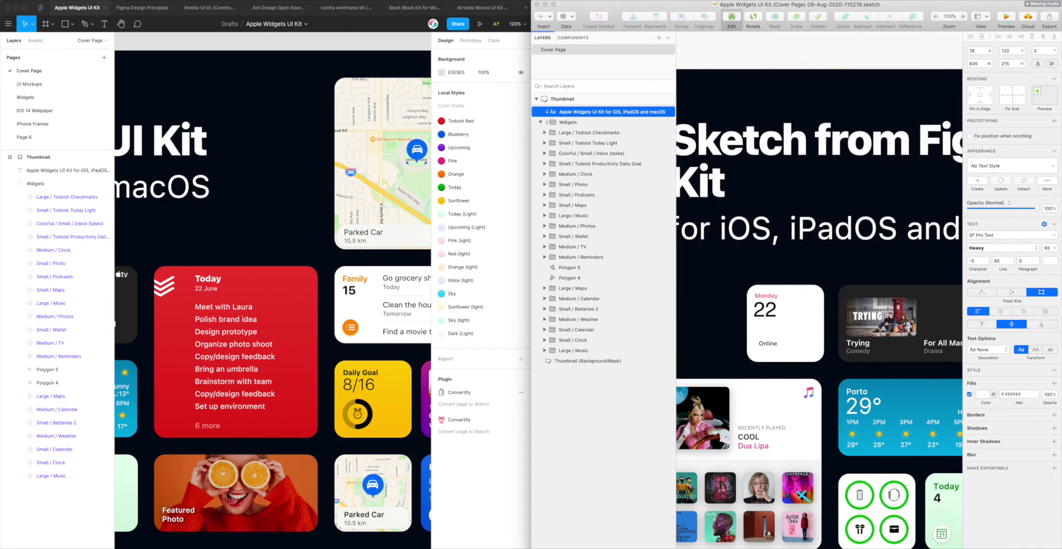
pyautogui.hotkey('shift', 'Down')
pyautogui.press('BackSpace')
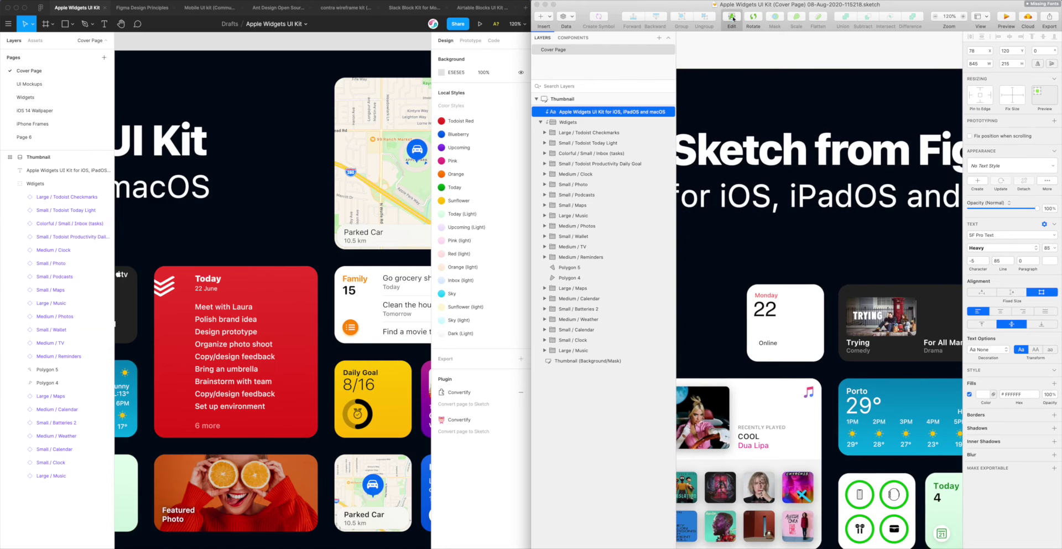
# - Widen the Sketch window over the Figma window to bring the full edited title and more widgets into view
pyautogui.moveTo(530, 74); pyautogui.dragTo(269, 75)
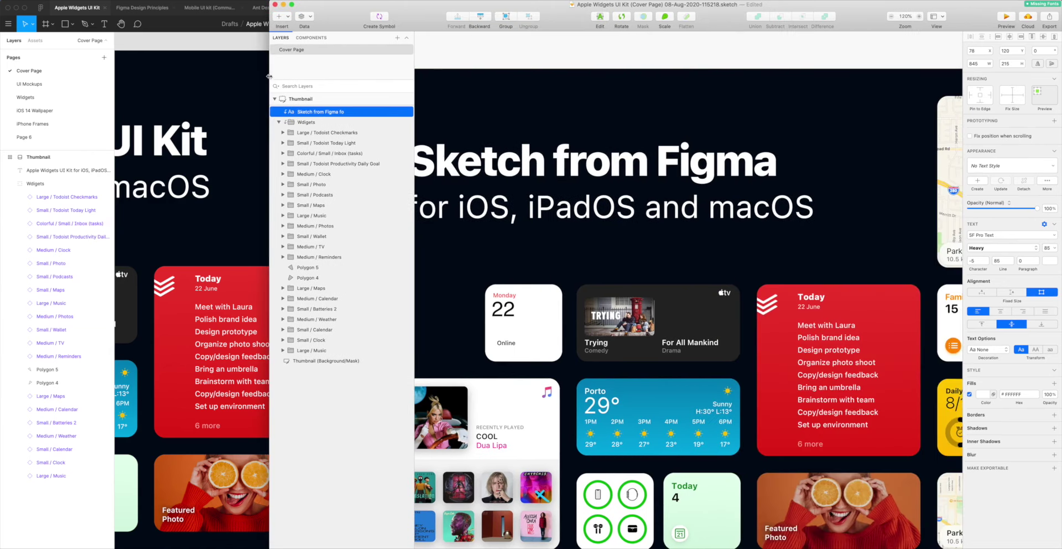
pyautogui.hscroll(-2, 623, 238)
pyautogui.click(623, 239)
pyautogui.hscroll(6, 649, 300)
# - Try moving the red Large / Todoist Checkmarks widget on the Sketch artboard and undo the move
pyautogui.doubleClick(646, 297)
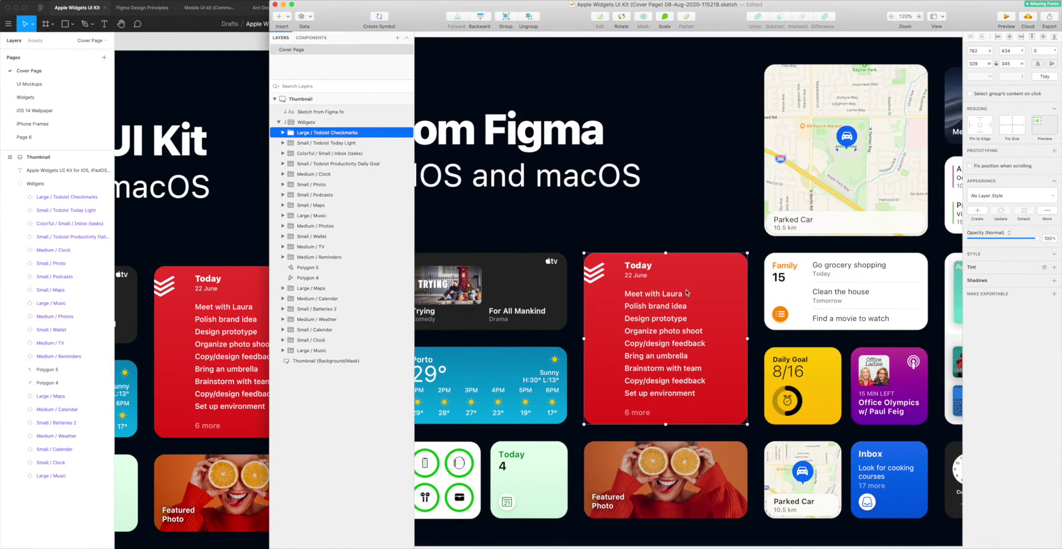
pyautogui.hscroll(4, 695, 270)
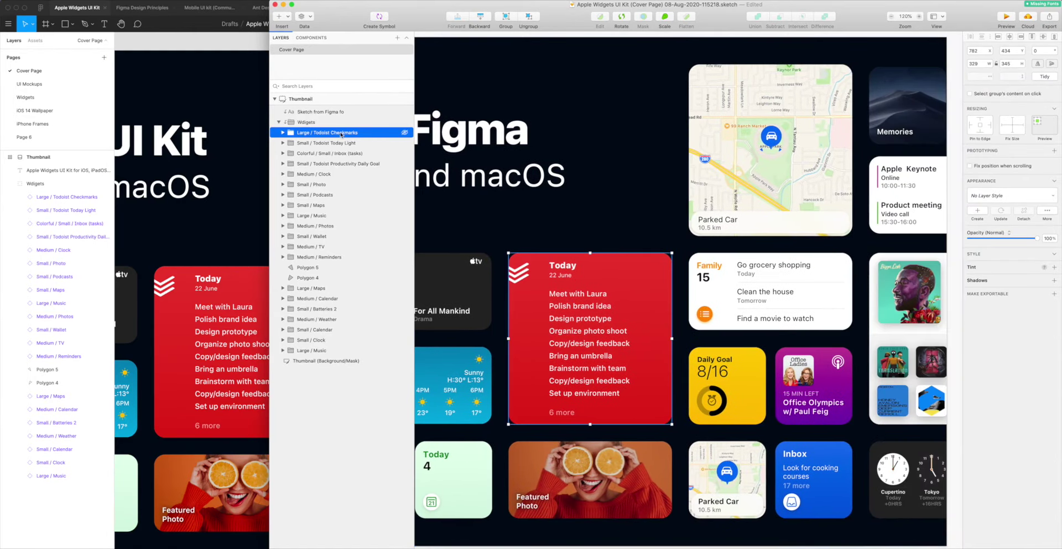
pyautogui.moveTo(613, 270); pyautogui.dragTo(640, 234)
pyautogui.press('super+z')
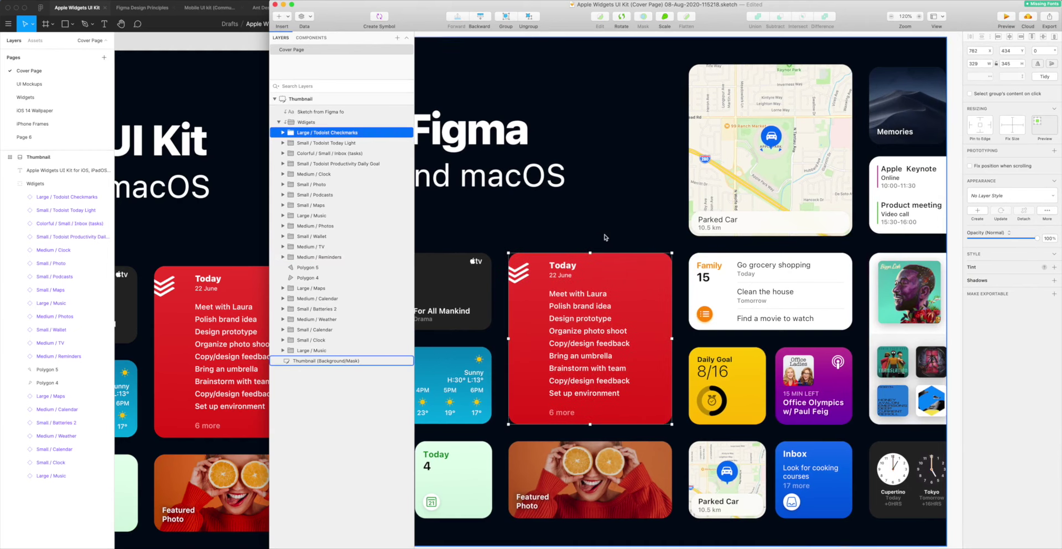
# - Expand Large / Todoist Checkmarks in both Sketch and Figma to compare its layers, and select the 22 June text in Sketch
pyautogui.click(282, 132)
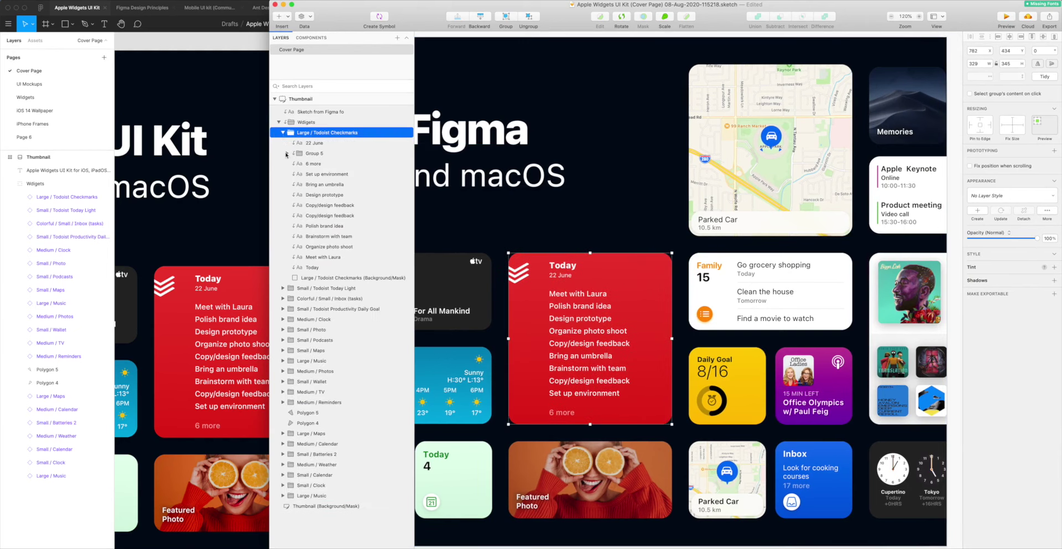
pyautogui.click(29, 198)
pyautogui.click(20, 197)
pyautogui.scroll(-2, 51, 216)
pyautogui.click(584, 195)
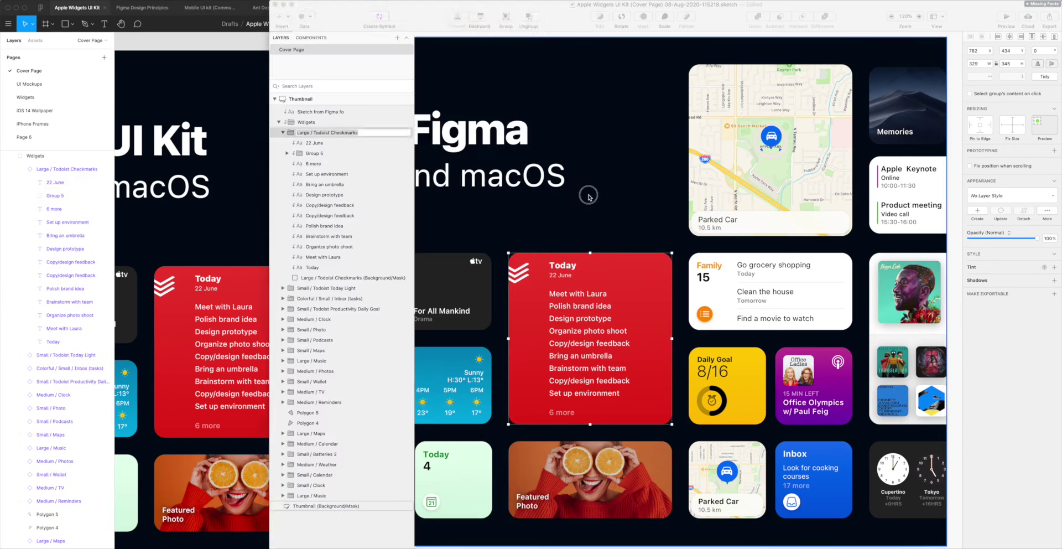
pyautogui.click(318, 144)
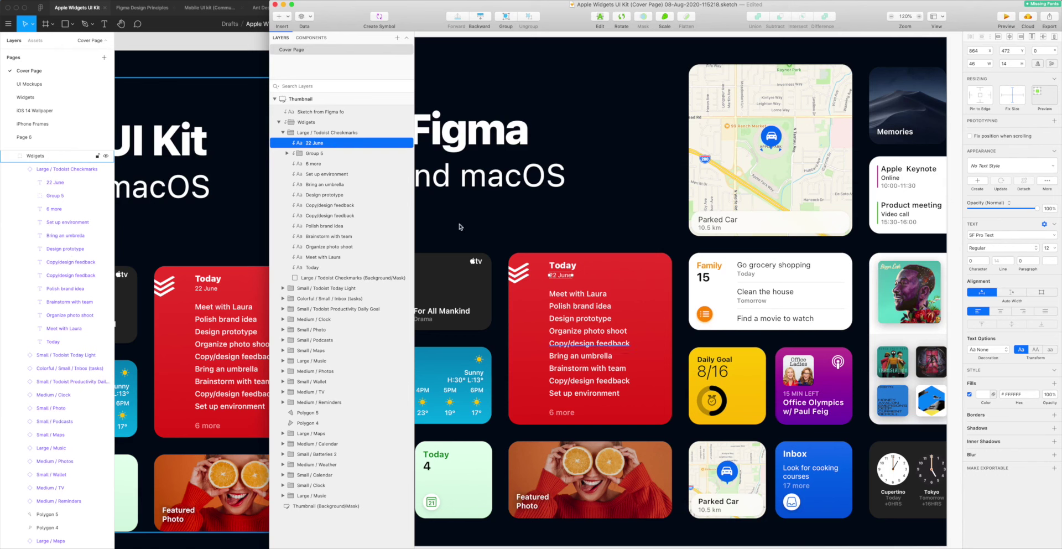
# - Select the Large / Music widget at the artboard's right edge in Sketch and drill down to the Artist photo inside Group 14
pyautogui.hscroll(5, 536, 209)
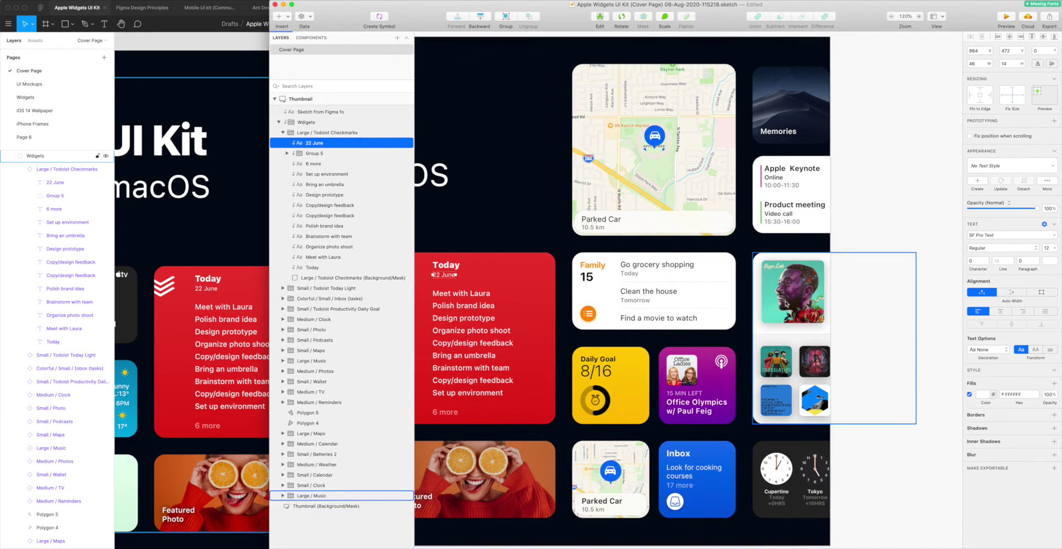
pyautogui.click(785, 303)
pyautogui.hscroll(2, 774, 295)
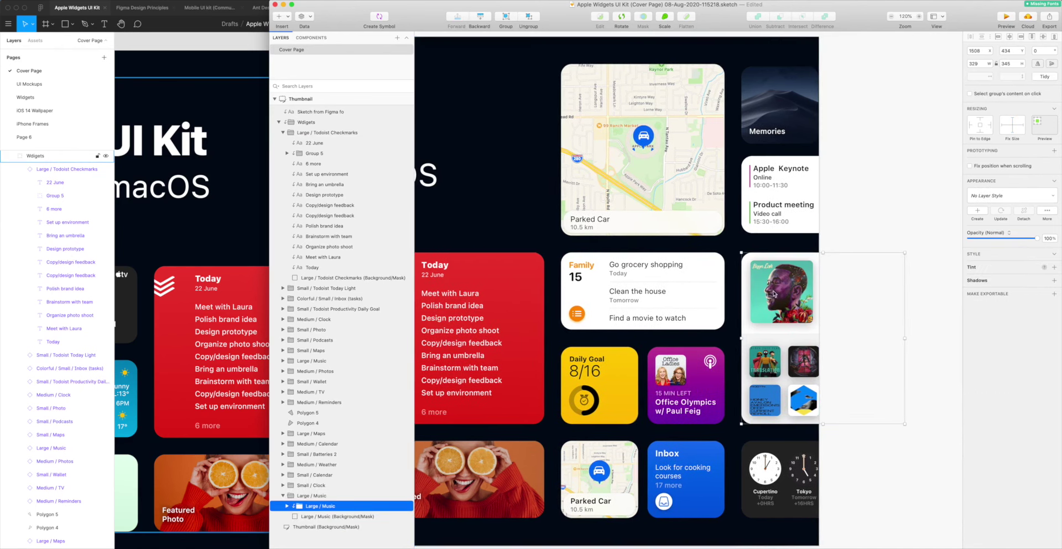
pyautogui.doubleClick(774, 294)
pyautogui.hscroll(2, 772, 293)
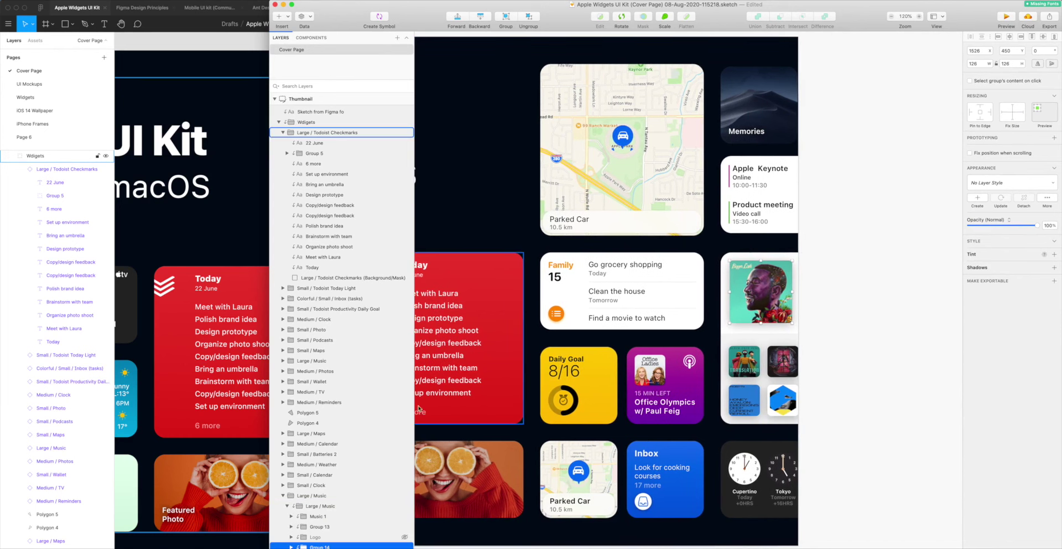
pyautogui.scroll(-2, 342, 420)
pyautogui.click(292, 495)
pyautogui.click(318, 504)
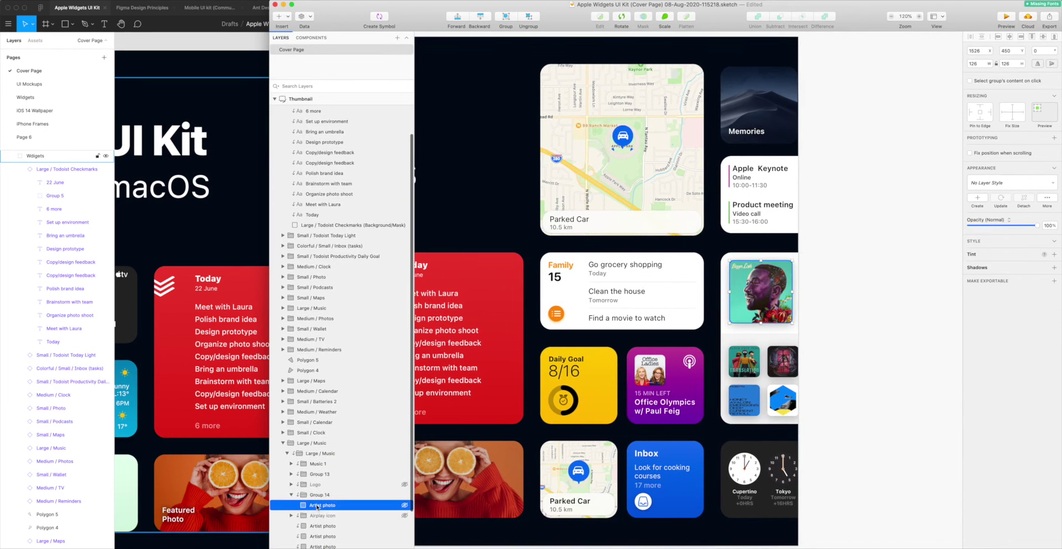
# - Shift the Sketch window slightly left and toggle the Artist photo's shadow and image fill off and back on
pyautogui.moveTo(864, 25); pyautogui.dragTo(830, 24)
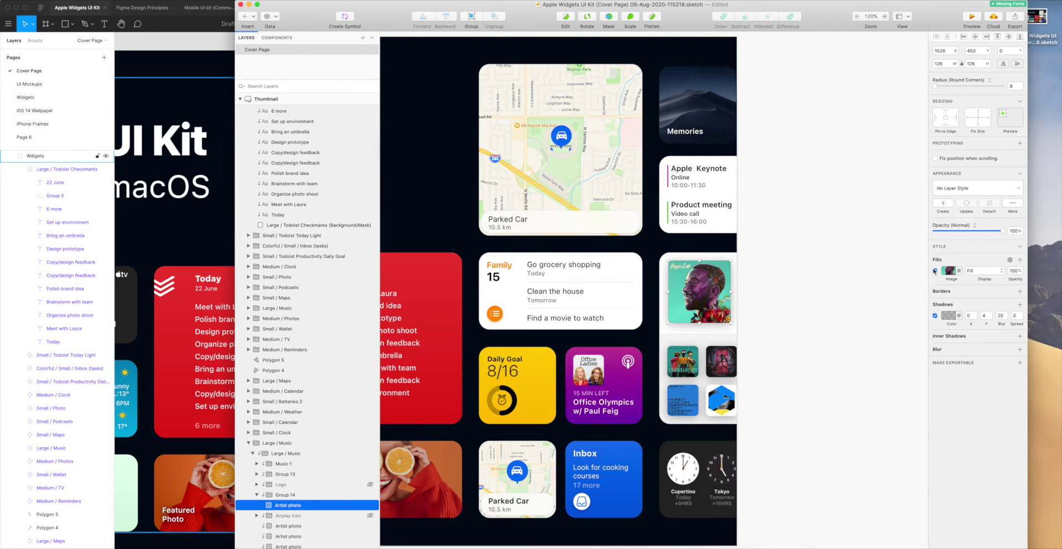
pyautogui.click(934, 316)
pyautogui.click(934, 316)
pyautogui.click(935, 271)
pyautogui.click(934, 270)
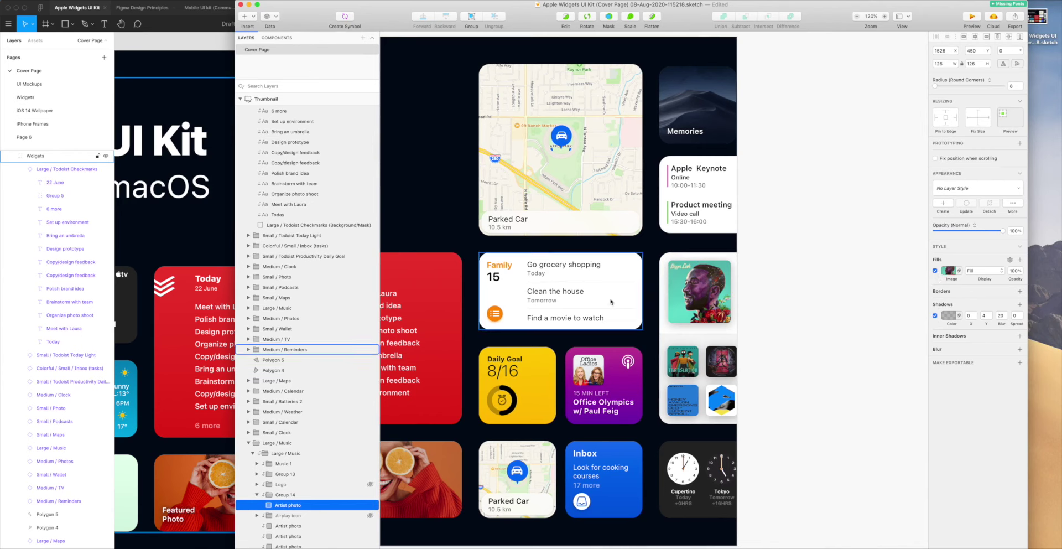
# - Try moving the small album cover beneath the Artist photo in the music widget and undo the move
pyautogui.click(683, 360)
pyautogui.moveTo(680, 359); pyautogui.dragTo(668, 339)
pyautogui.press('super+z')
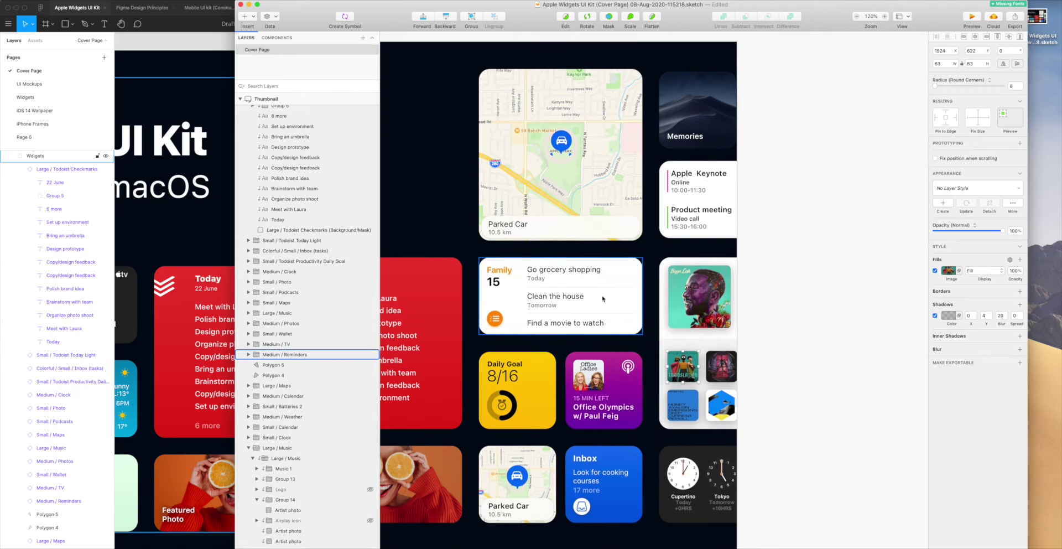
# - Return Sketch to the right half of the screen and review the original Cover Page artboard in Figma
pyautogui.scroll(2, 600, 287)
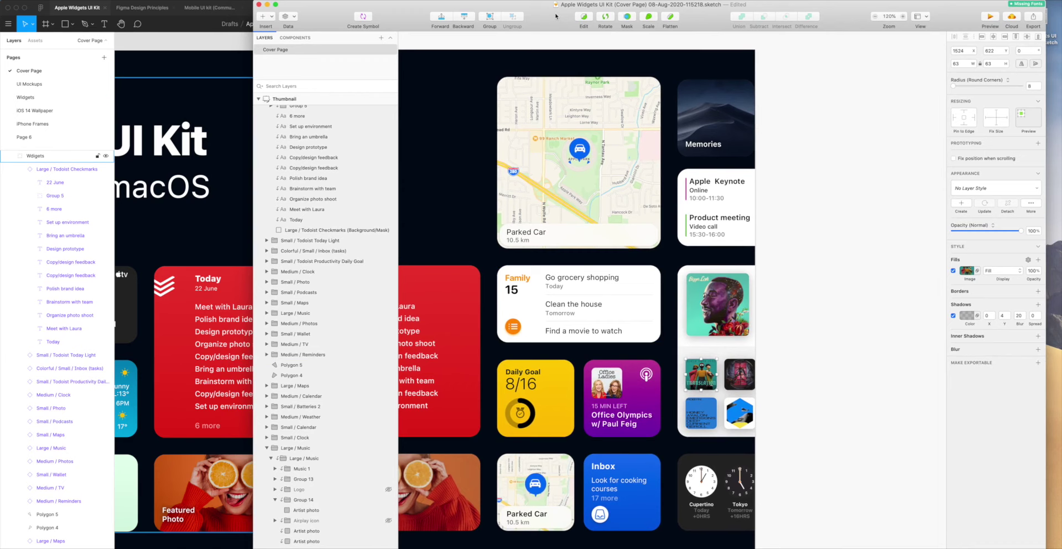
pyautogui.hotkey('ctrl', 'alt', 'Right')
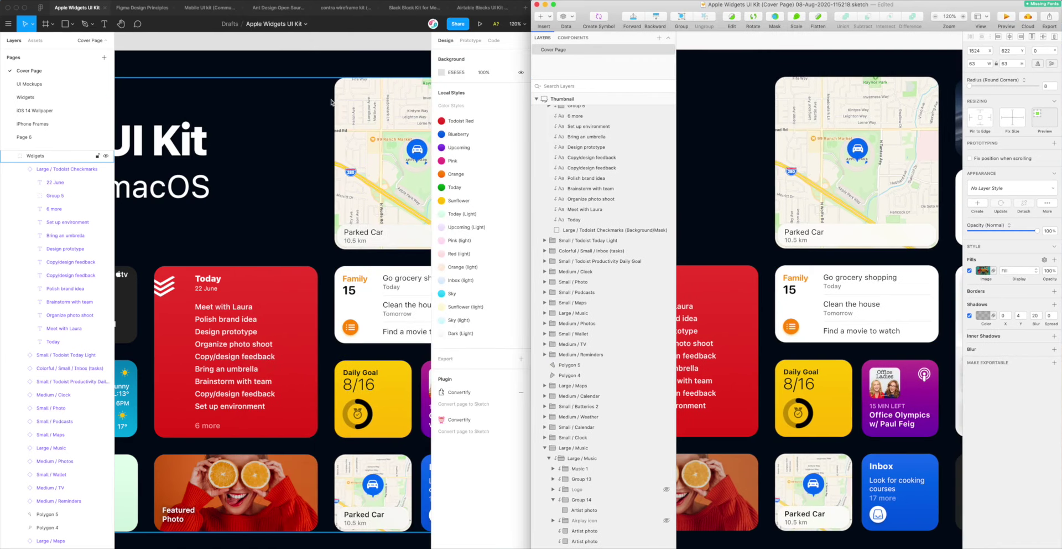
pyautogui.click(313, 107)
pyautogui.hscroll(8, 318, 116)
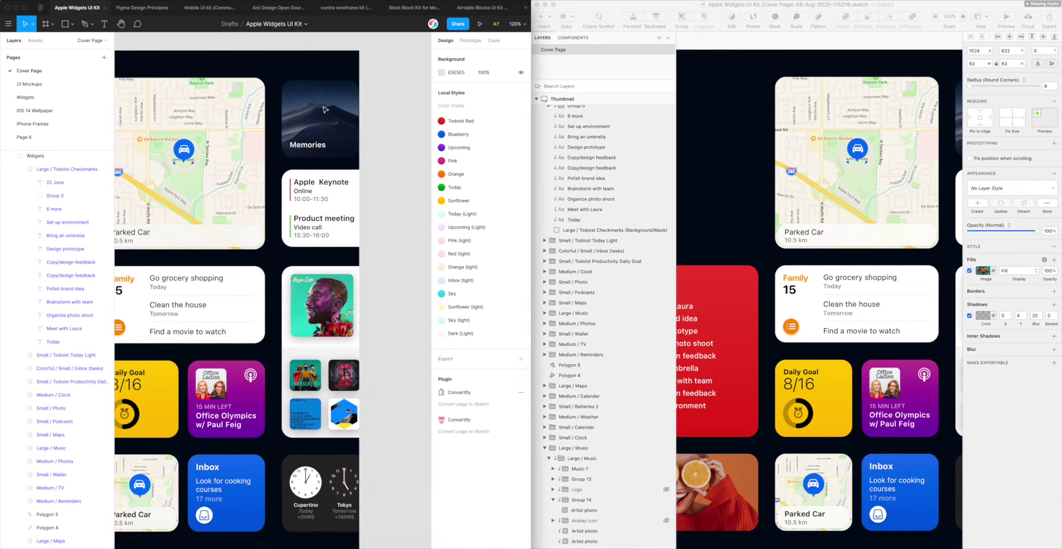
pyautogui.hscroll(-15, 321, 125)
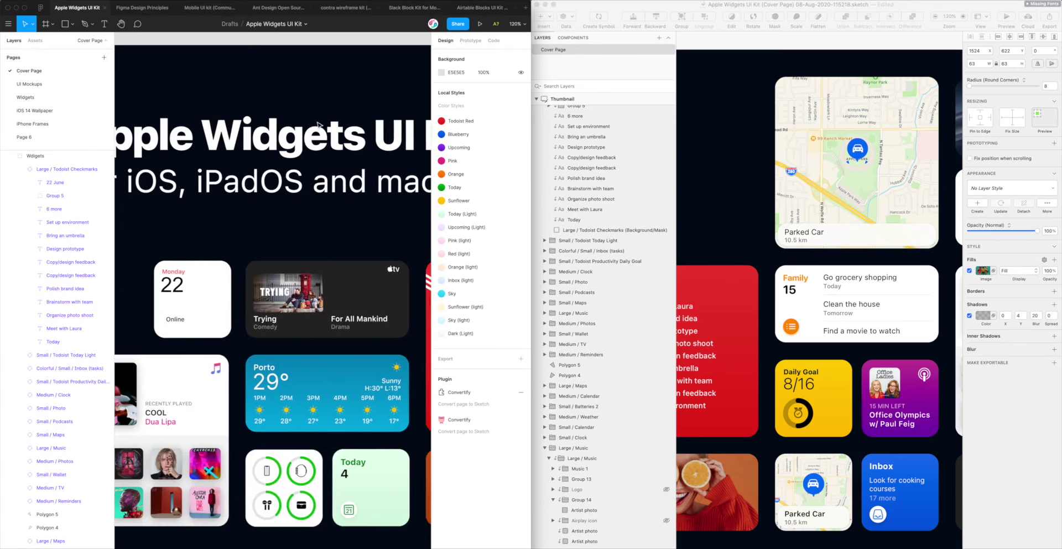
pyautogui.hscroll(-2, 318, 123)
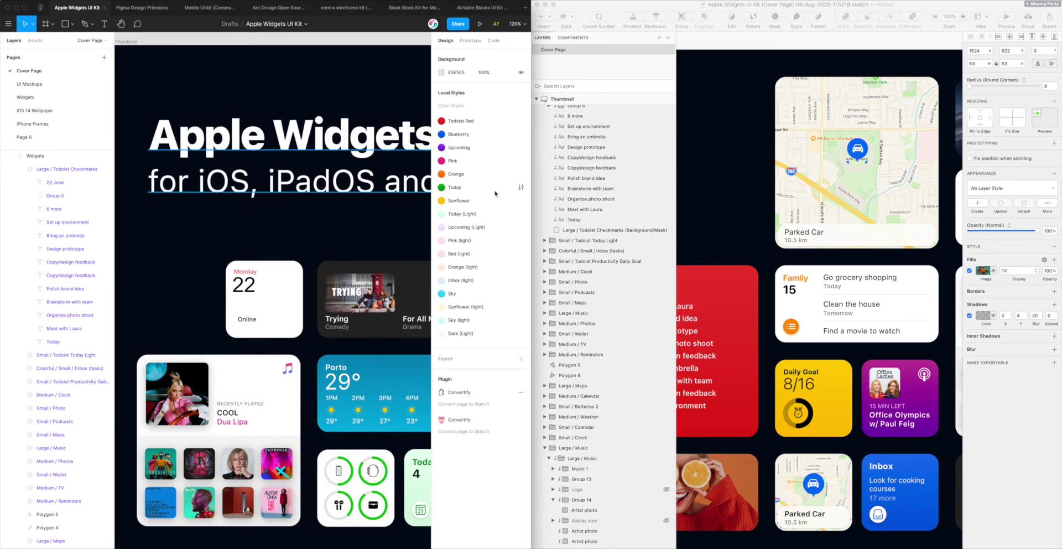
# - Select the Thumbnail background and then the Widgets group in Sketch, and move the Sketch window down slightly
pyautogui.click(726, 203)
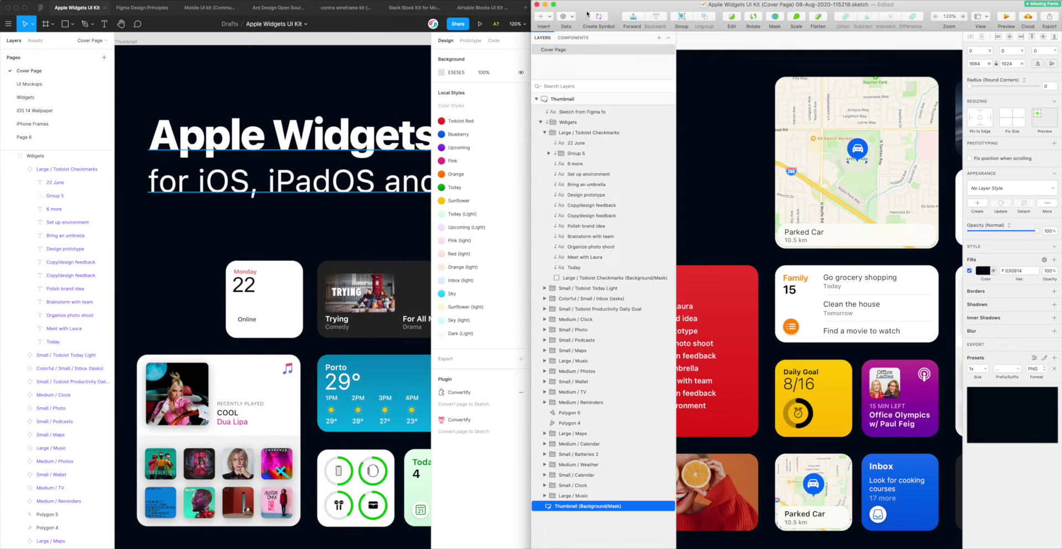
pyautogui.click(711, 120)
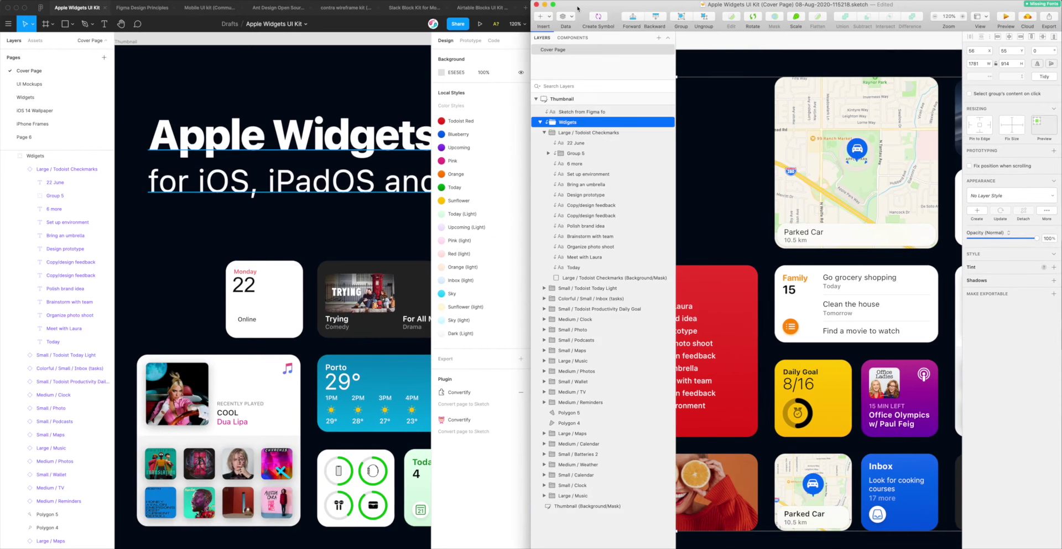
pyautogui.moveTo(577, 8); pyautogui.dragTo(579, 16)
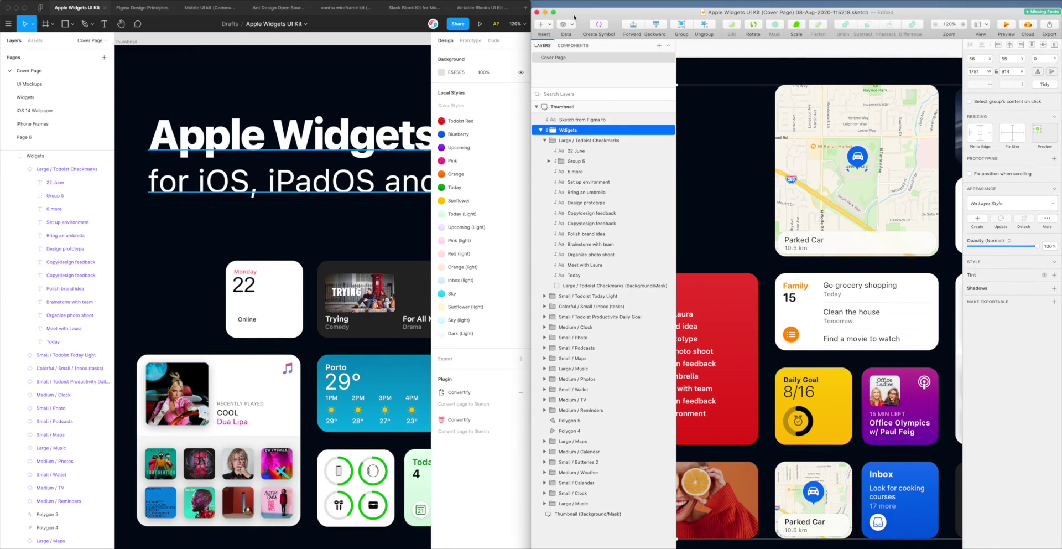
# - Close the Sketch document window and widen the Figma window to about two thirds of the screen
pyautogui.moveTo(574, 18); pyautogui.dragTo(575, 12)
pyautogui.click(538, 7)
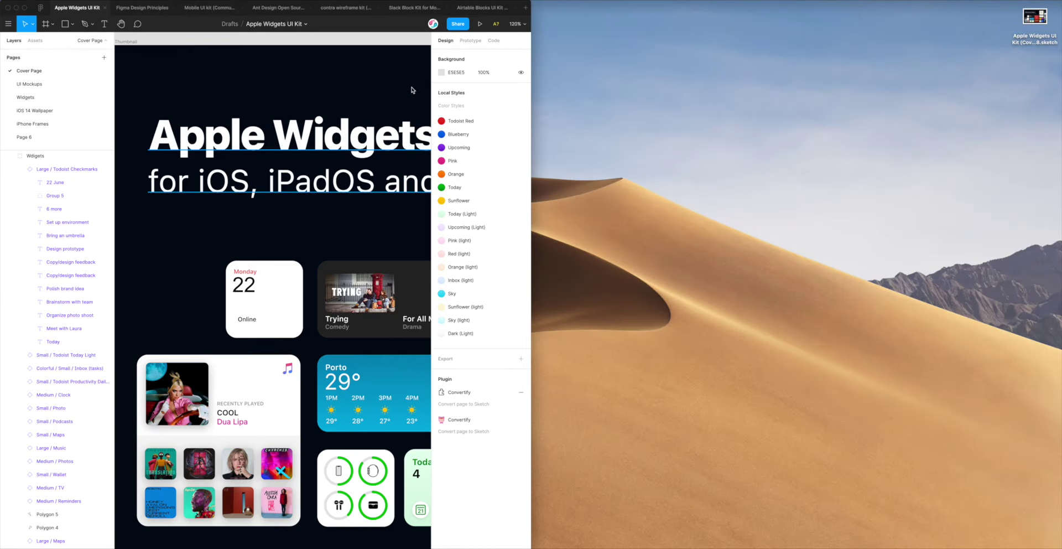
pyautogui.hotkey('ctrl', 'alt', 'e')
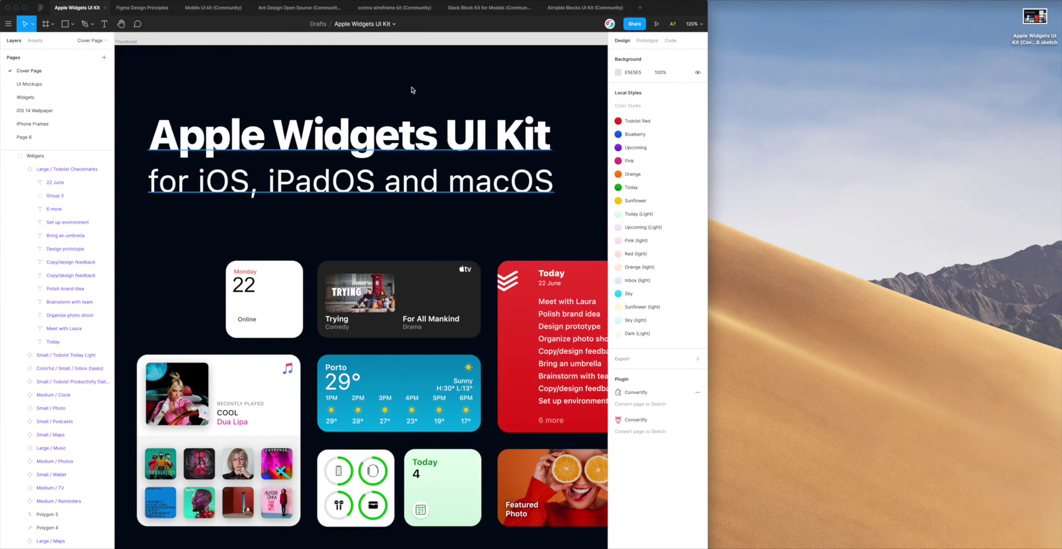
pyautogui.hscroll(1, 434, 74)
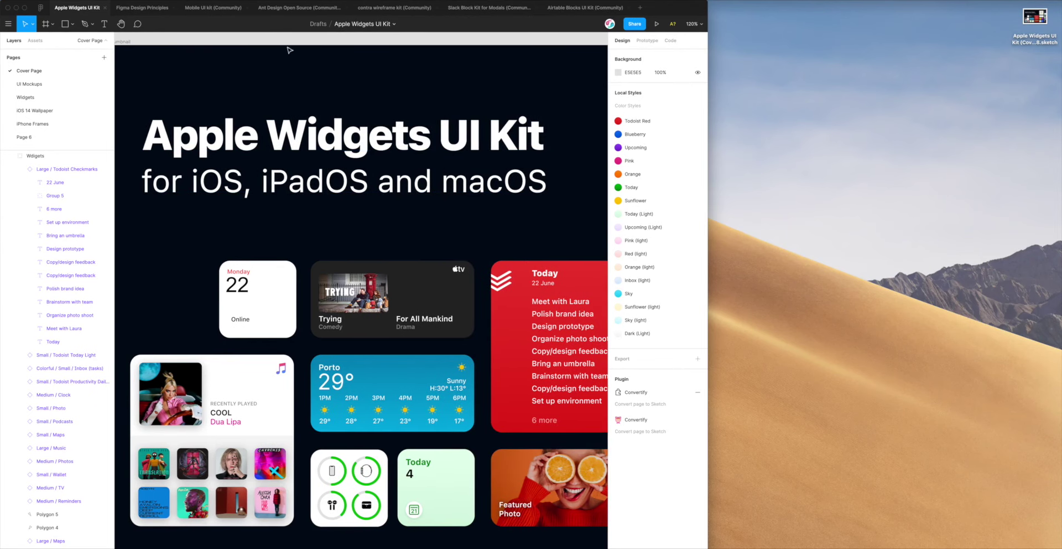
# - Switch to the Figma Design Principles file and look over its Professional and Approachable frames
pyautogui.click(142, 9)
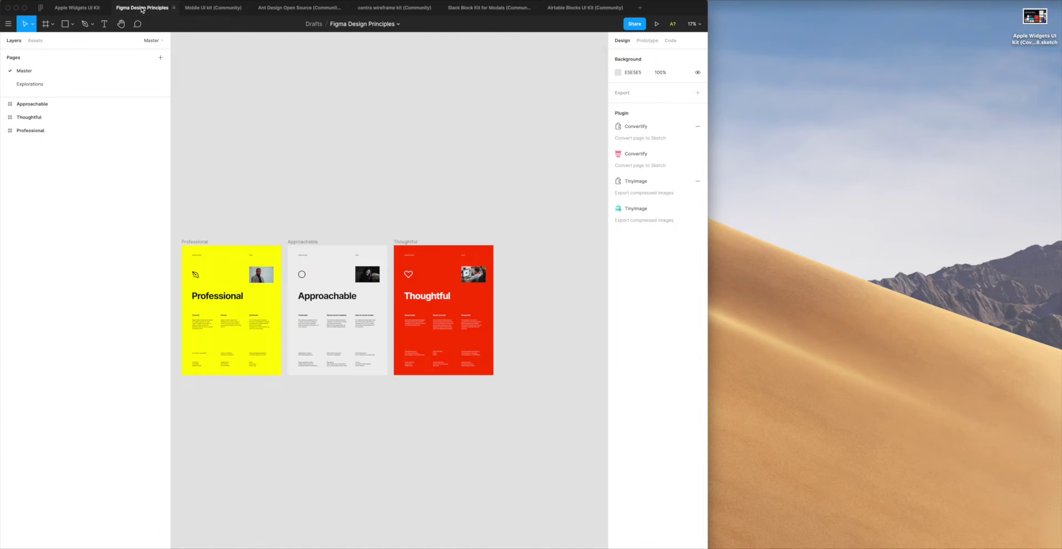
pyautogui.hscroll(-1, 385, 157)
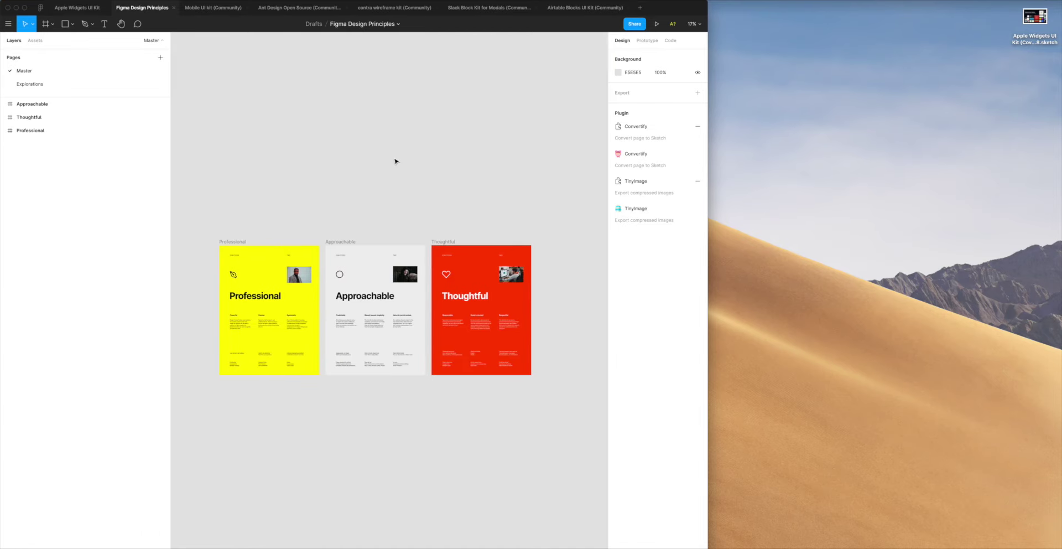
pyautogui.scroll(5, 396, 161)
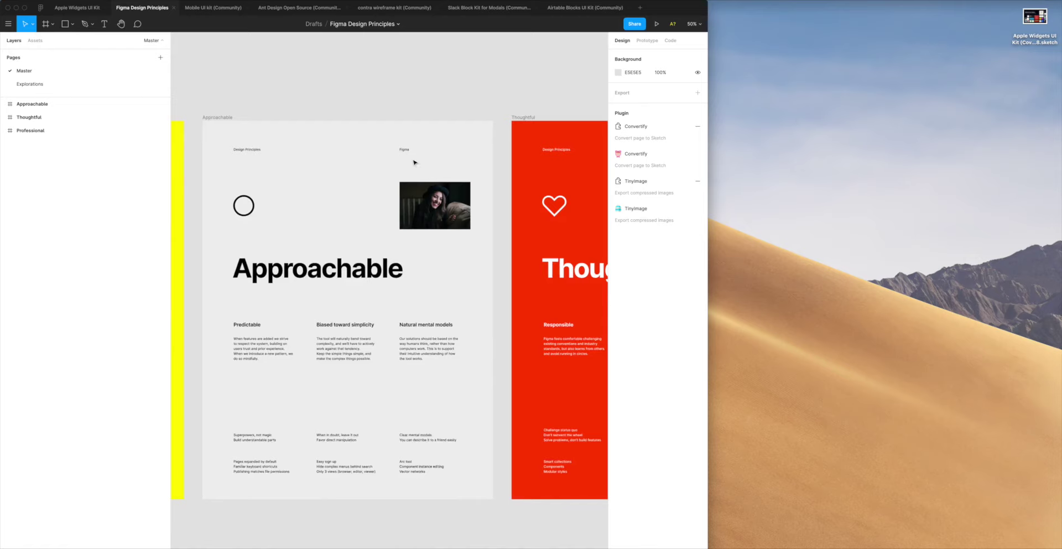
pyautogui.hscroll(-5, 406, 161)
pyautogui.hscroll(-3, 418, 162)
pyautogui.scroll(1, 334, 291)
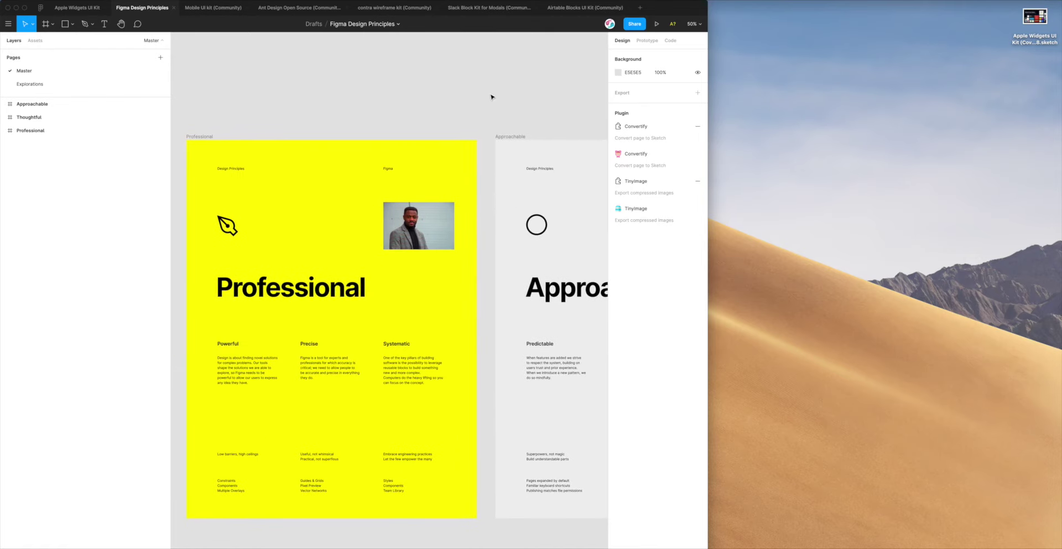
pyautogui.hscroll(7, 491, 98)
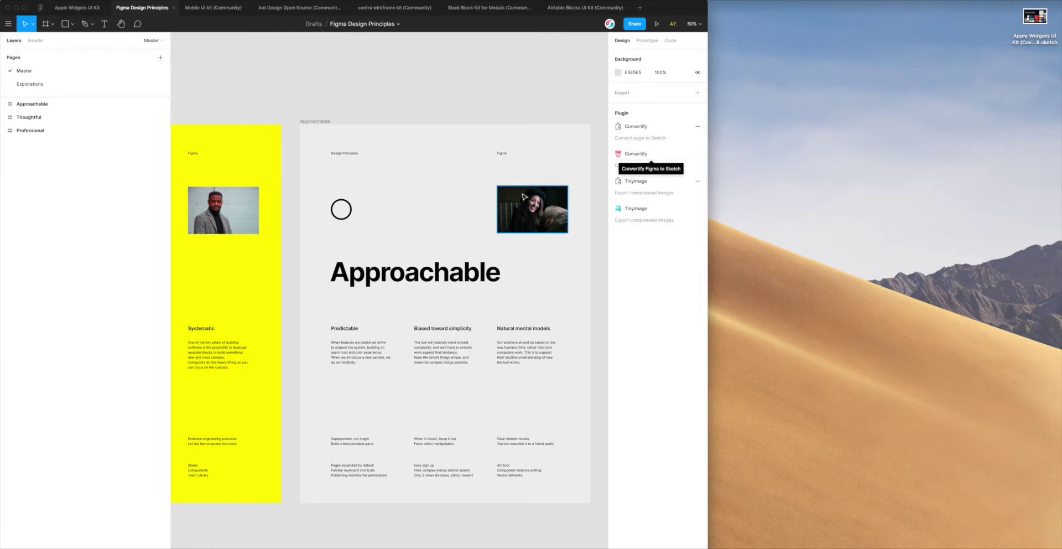
pyautogui.hscroll(2, 550, 160)
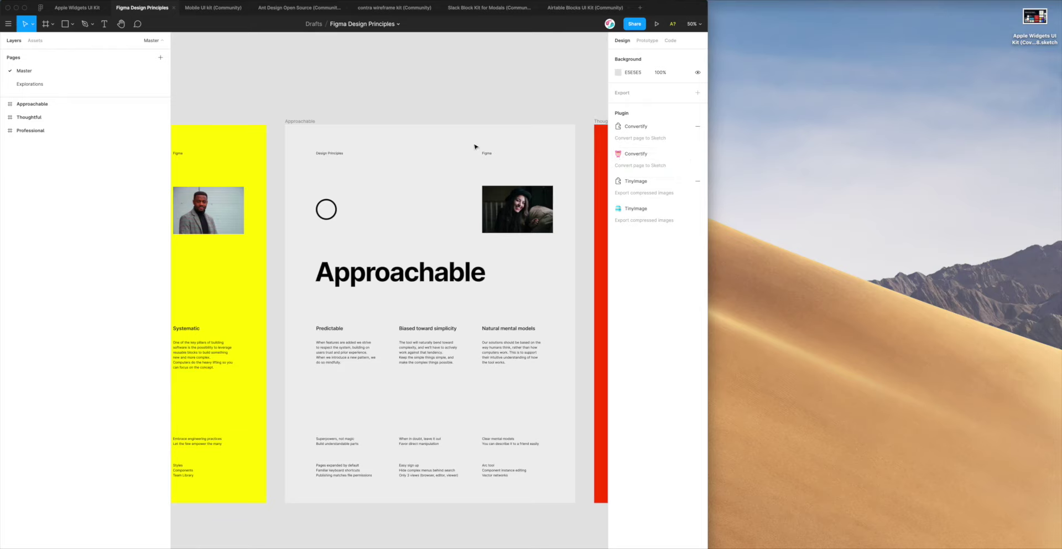
# - Convert the Master page to a Sketch file with the Convertify plugin and close the plugin window
pyautogui.click(618, 168)
pyautogui.moveTo(639, 86); pyautogui.dragTo(452, 87)
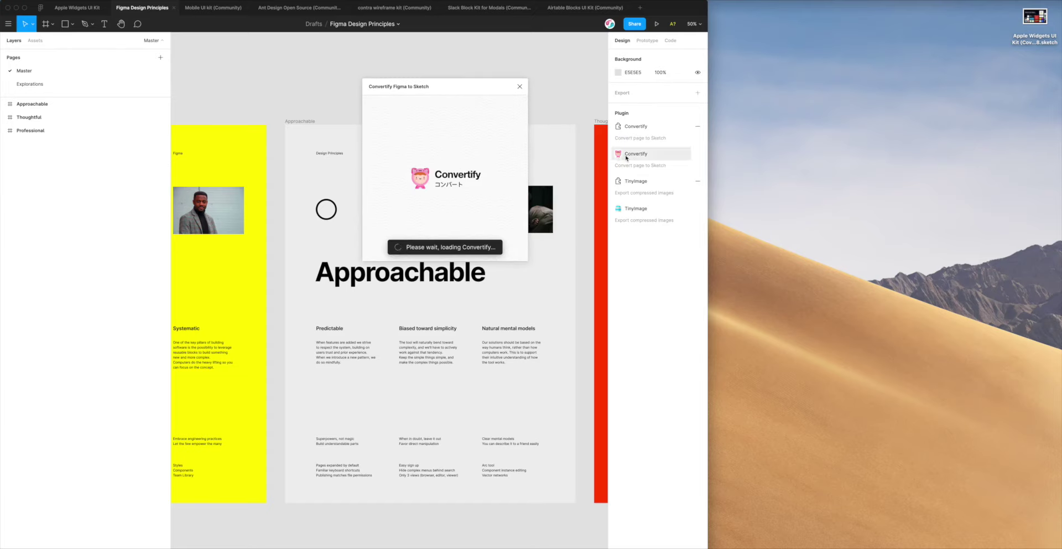
pyautogui.click(461, 90)
pyautogui.moveTo(462, 92); pyautogui.dragTo(521, 94)
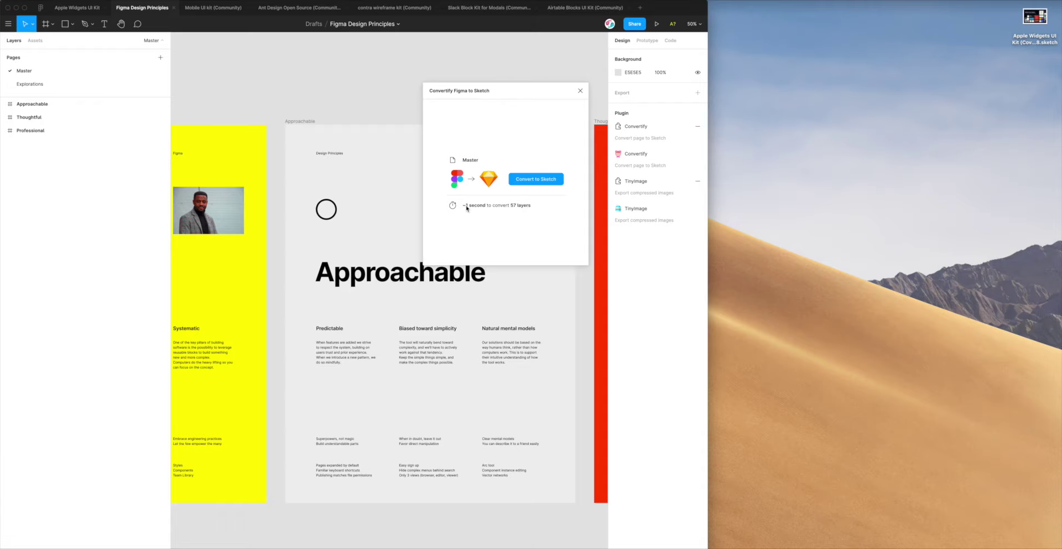
pyautogui.moveTo(515, 96); pyautogui.dragTo(495, 66)
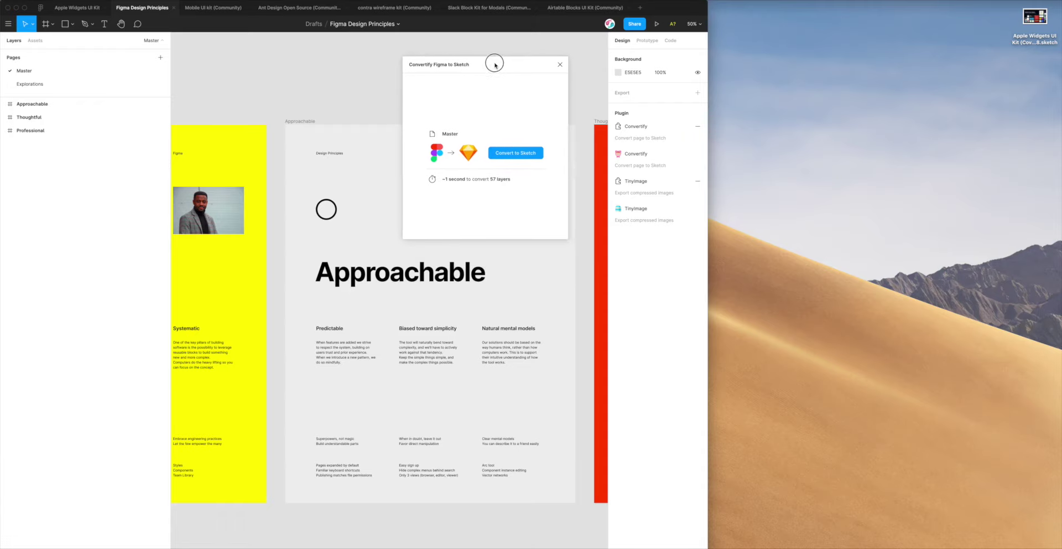
pyautogui.click(516, 153)
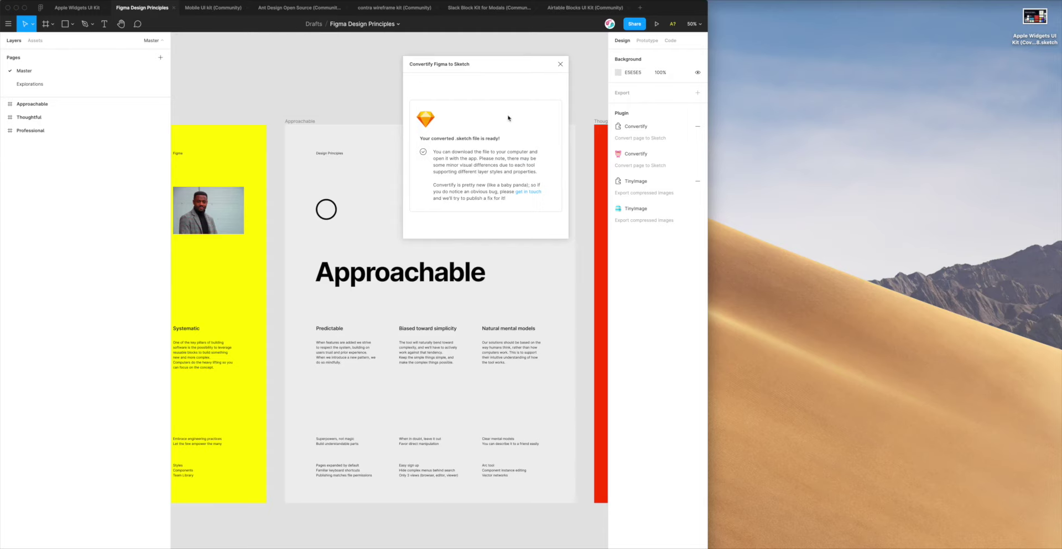
pyautogui.moveTo(522, 72); pyautogui.dragTo(498, 79)
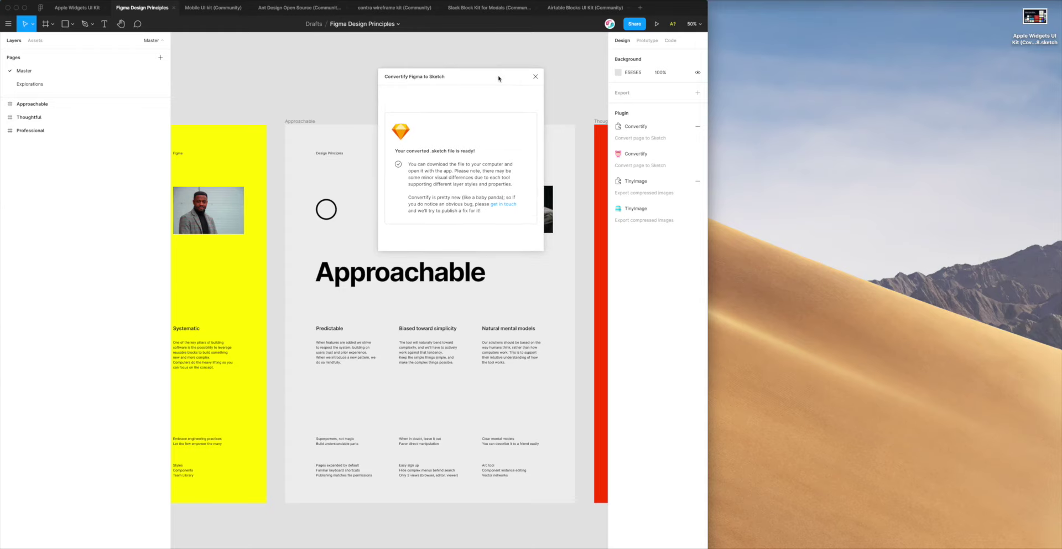
pyautogui.click(529, 74)
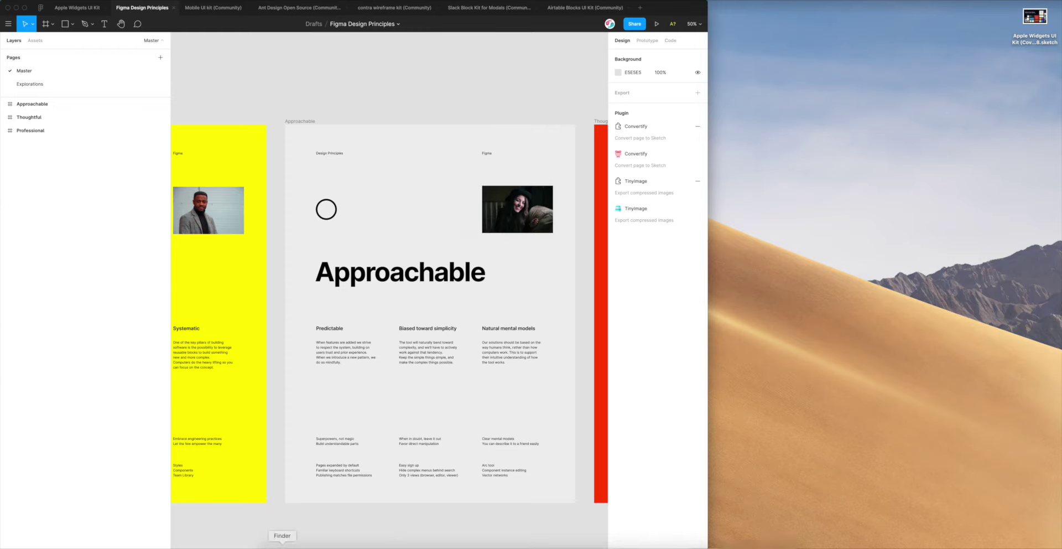
# - Open the converted Figma Design Principles (Master) file in Sketch and widen its window next to Figma
pyautogui.click(502, 117)
pyautogui.doubleClick(489, 118)
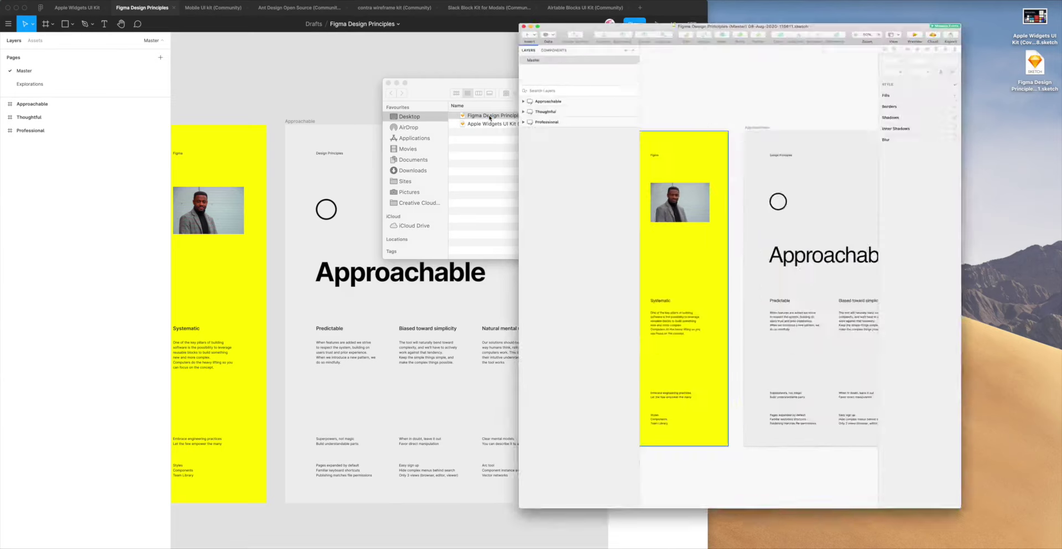
pyautogui.hscroll(-3, 764, 204)
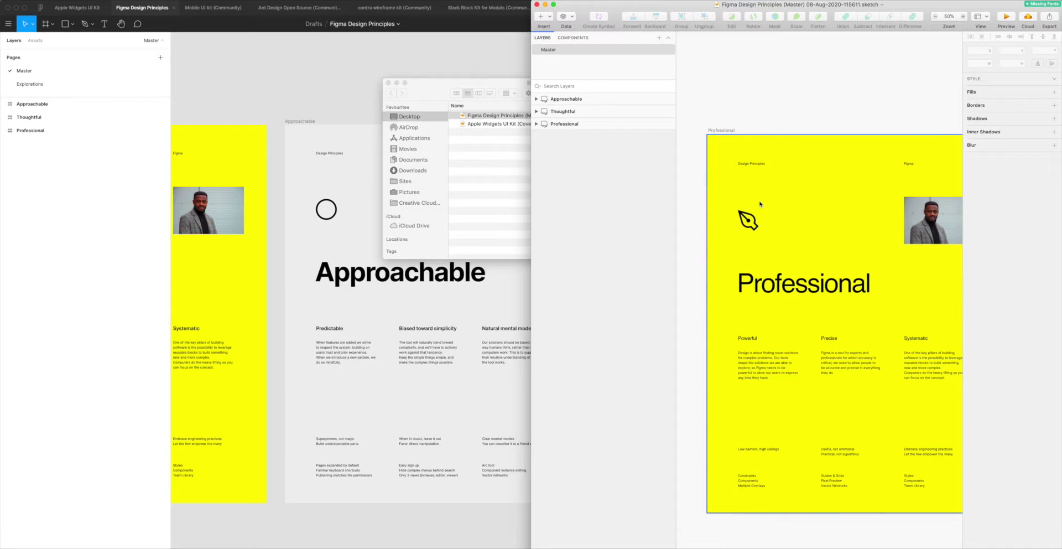
pyautogui.hscroll(5, 767, 203)
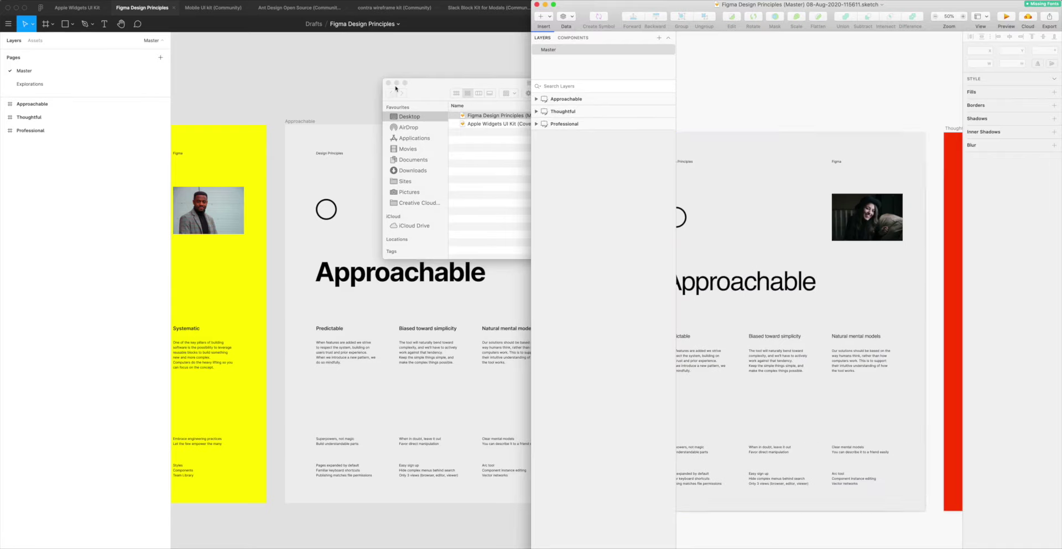
pyautogui.click(397, 83)
pyautogui.moveTo(531, 173); pyautogui.dragTo(485, 166)
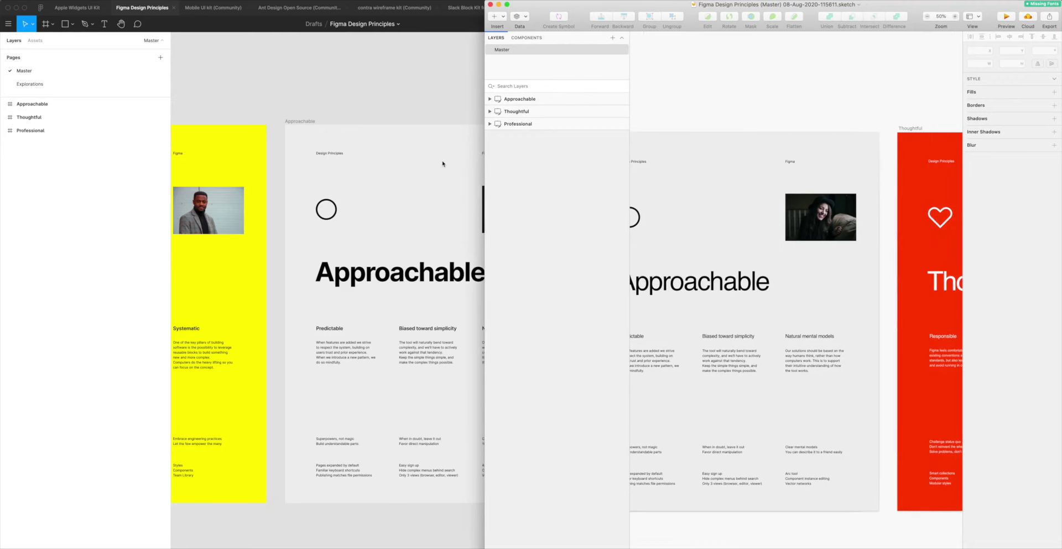
# - Select the Approachable heading in Figma to check its font settings and deselect it again
pyautogui.click(442, 164)
pyautogui.hscroll(3, 445, 165)
pyautogui.click(382, 274)
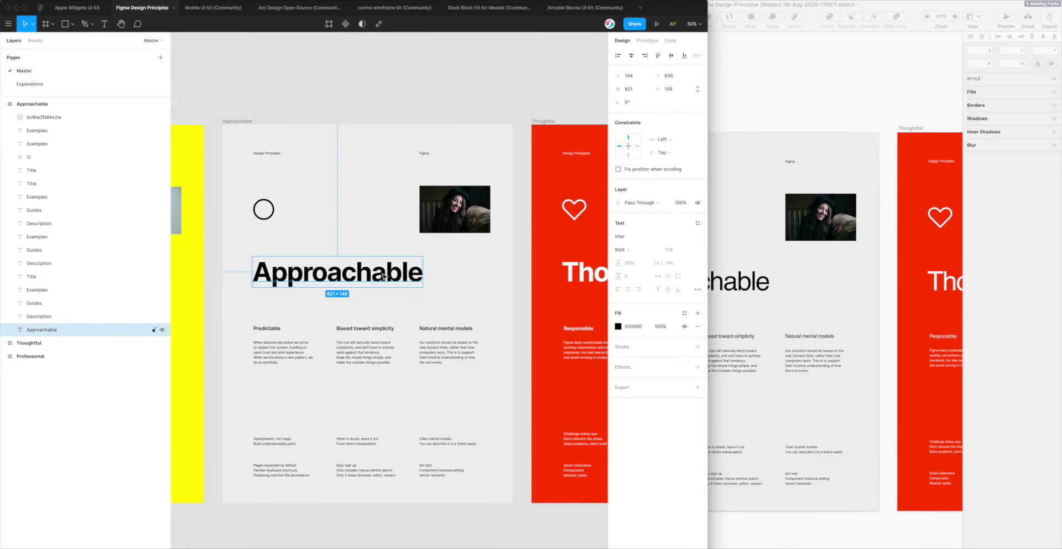
pyautogui.hscroll(3, 383, 276)
pyautogui.click(501, 107)
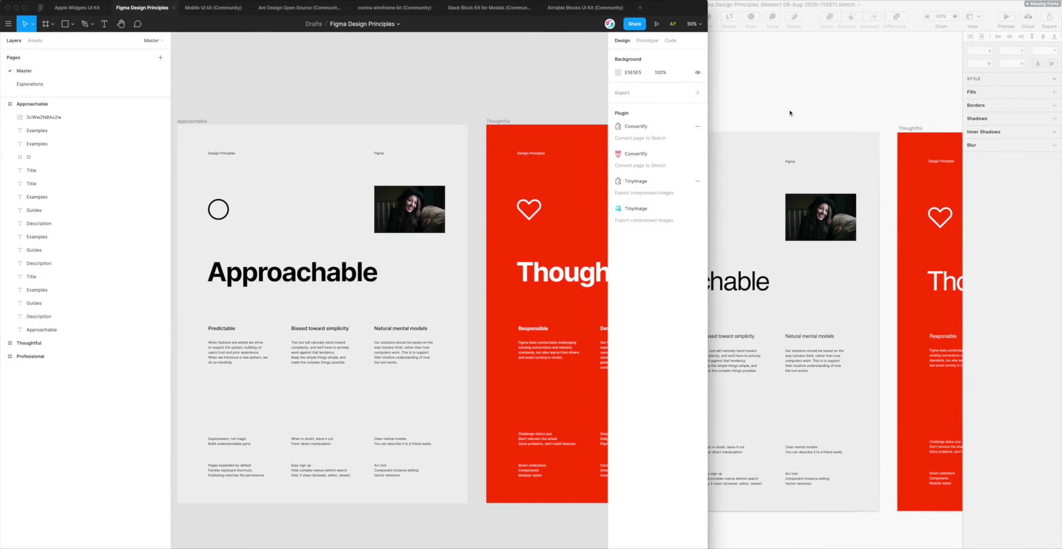
# - Return to Sketch, shift its window slightly left and open the list of missing fonts
pyautogui.click(789, 113)
pyautogui.moveTo(1006, 10)
pyautogui.mouseDown()
pyautogui.moveTo(950, 10)
pyautogui.moveTo(1018, 9)
pyautogui.mouseUp()
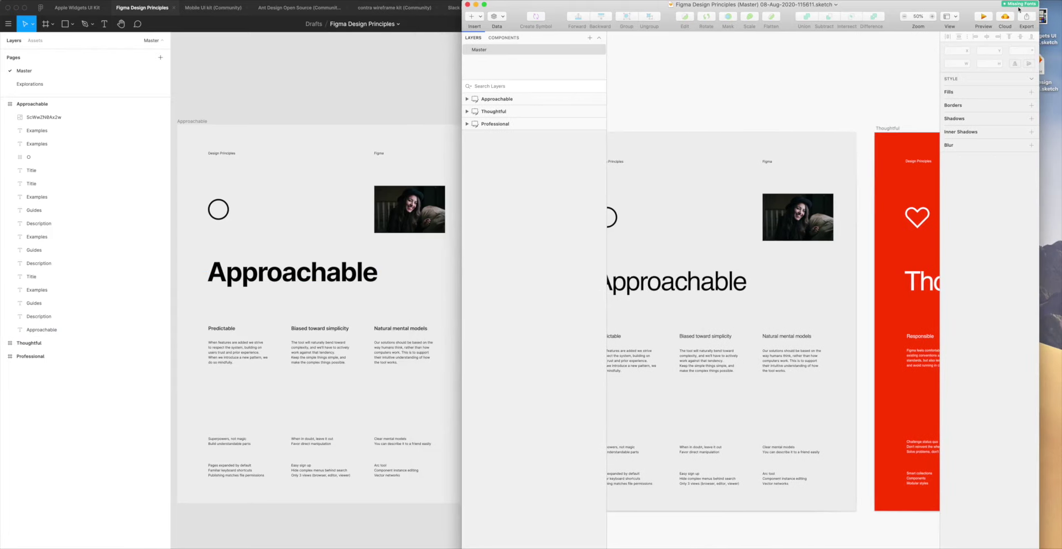
pyautogui.click(1018, 5)
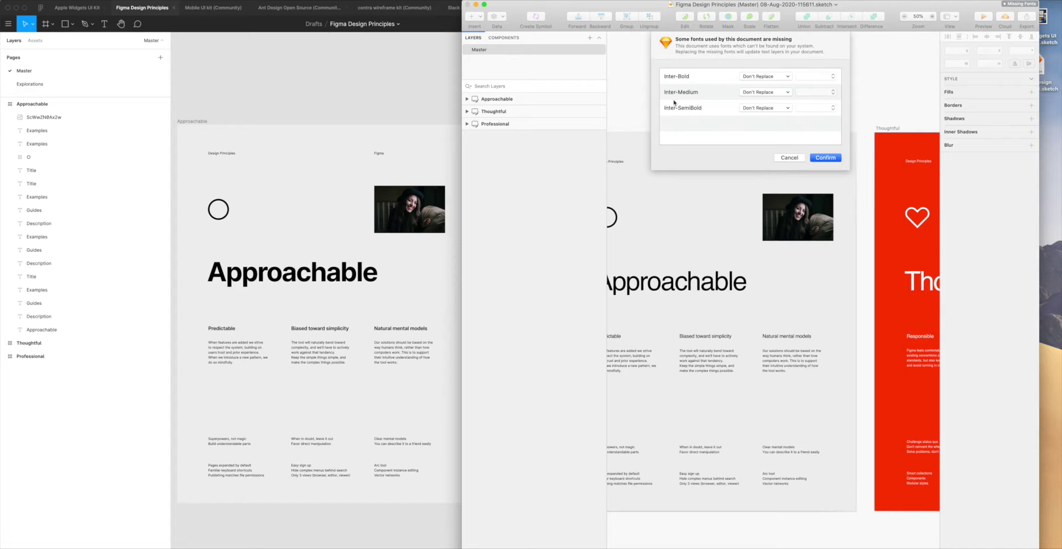
# - Set the replacement for the missing Inter-Bold font to Inter with the Bold weight
pyautogui.click(748, 77)
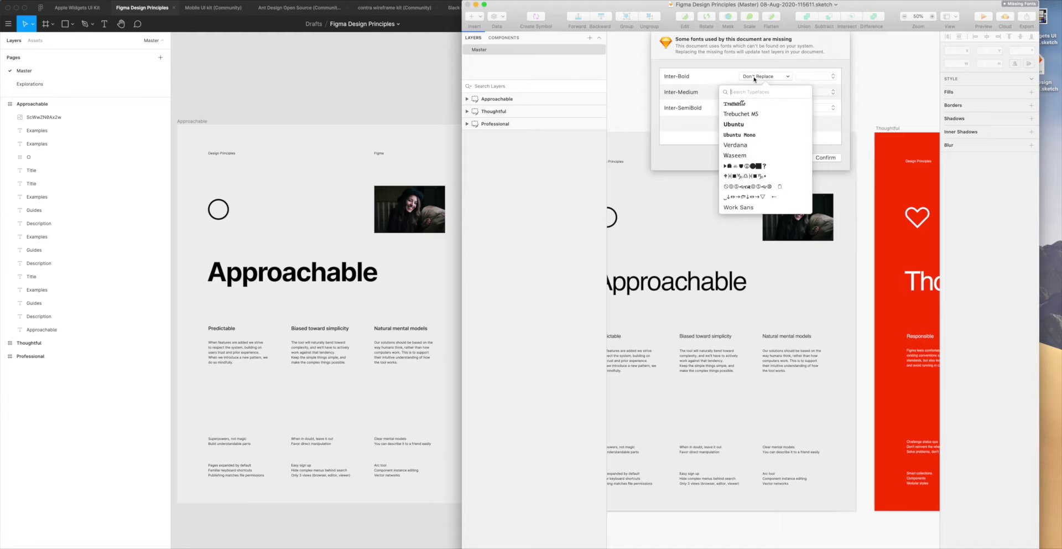
pyautogui.write('inter')
pyautogui.click(739, 117)
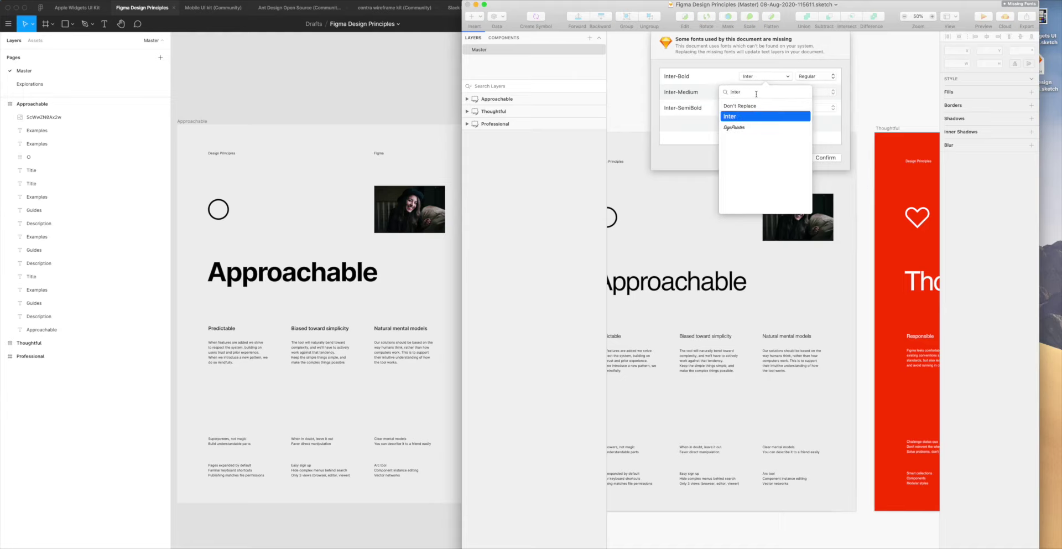
pyautogui.click(813, 76)
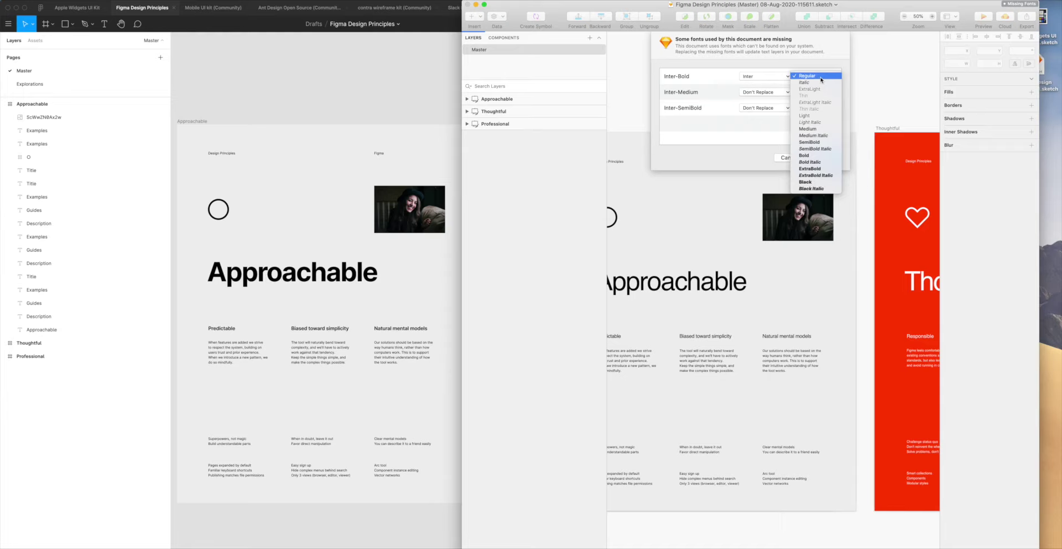
pyautogui.click(813, 159)
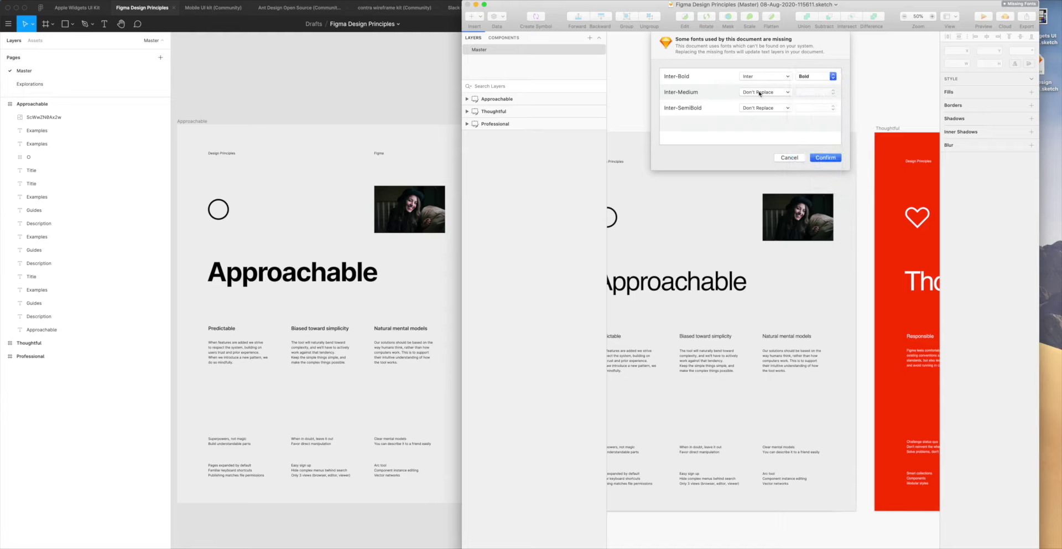
# - Set the replacement for the missing Inter-Medium font to Inter with the Medium weight
pyautogui.click(759, 93)
pyautogui.write('inter')
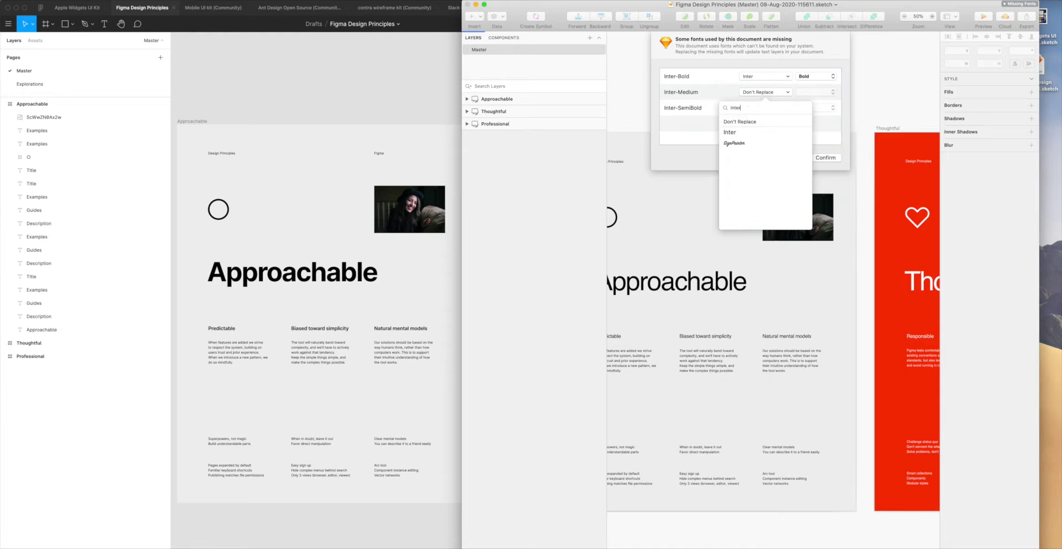
pyautogui.click(738, 132)
pyautogui.click(817, 92)
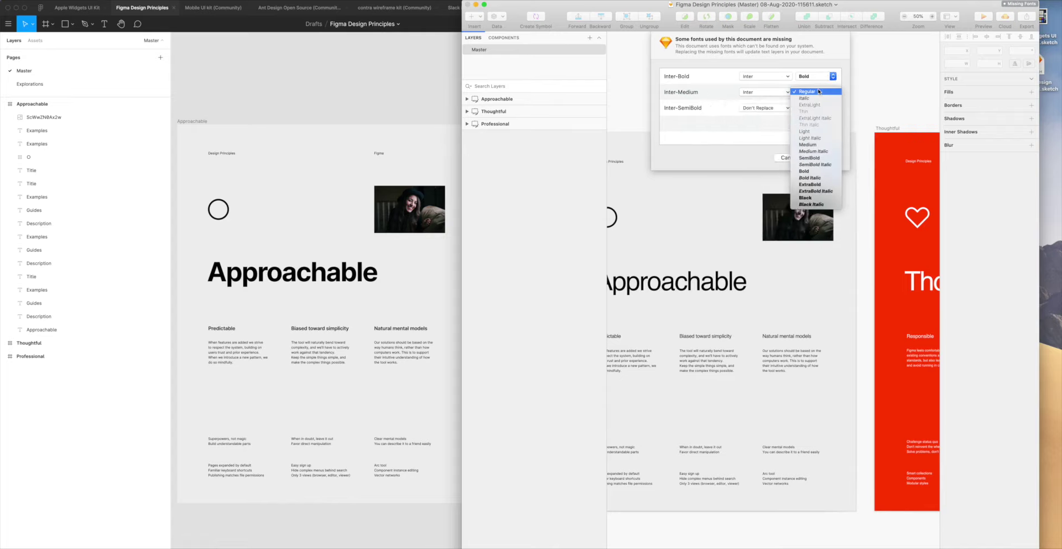
pyautogui.click(809, 145)
# - Replace the missing Inter-SemiBold font with Inter SemiBold and apply all the font replacements to the document
pyautogui.click(752, 110)
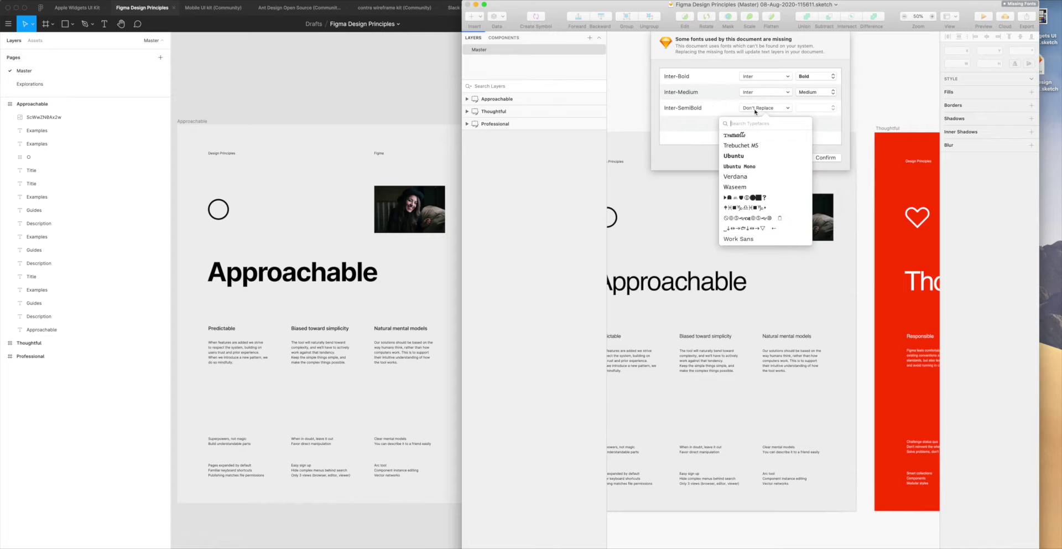
pyautogui.write('inter')
pyautogui.click(746, 148)
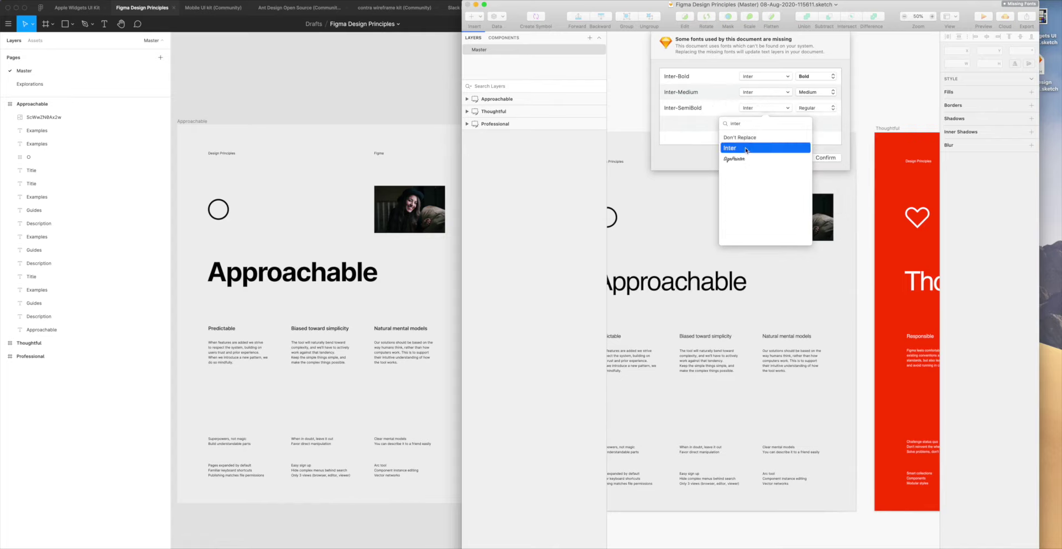
pyautogui.click(814, 109)
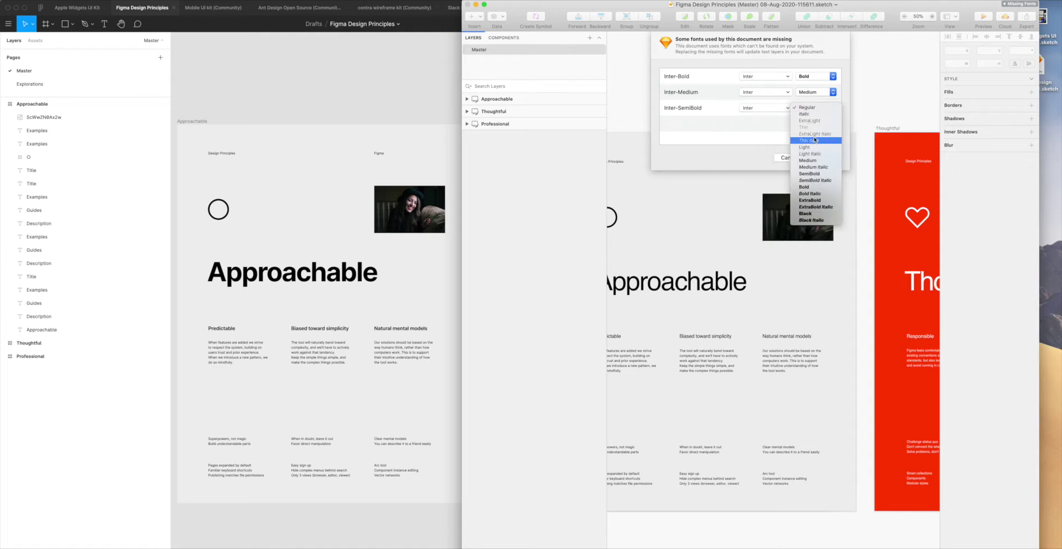
pyautogui.click(815, 174)
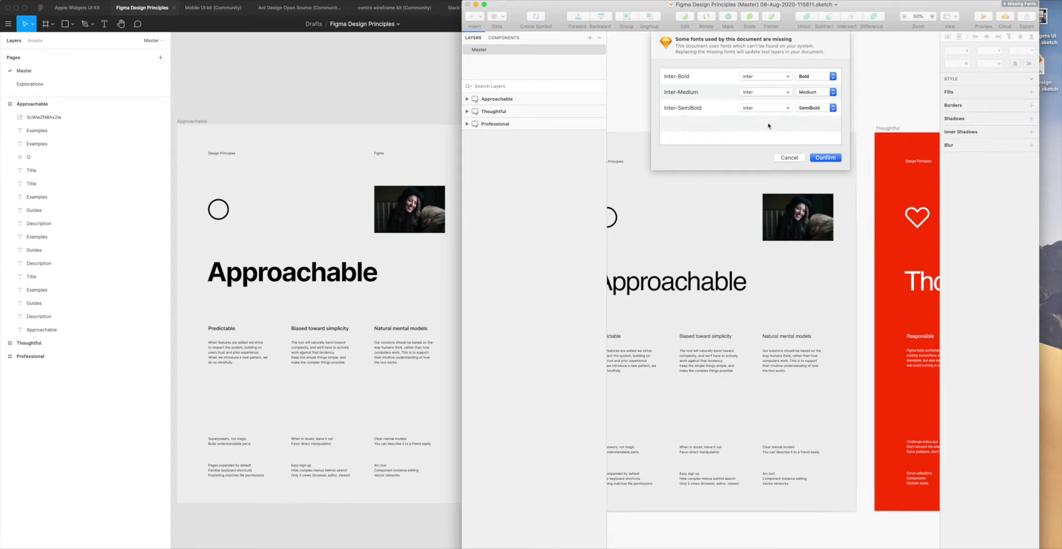
pyautogui.click(824, 159)
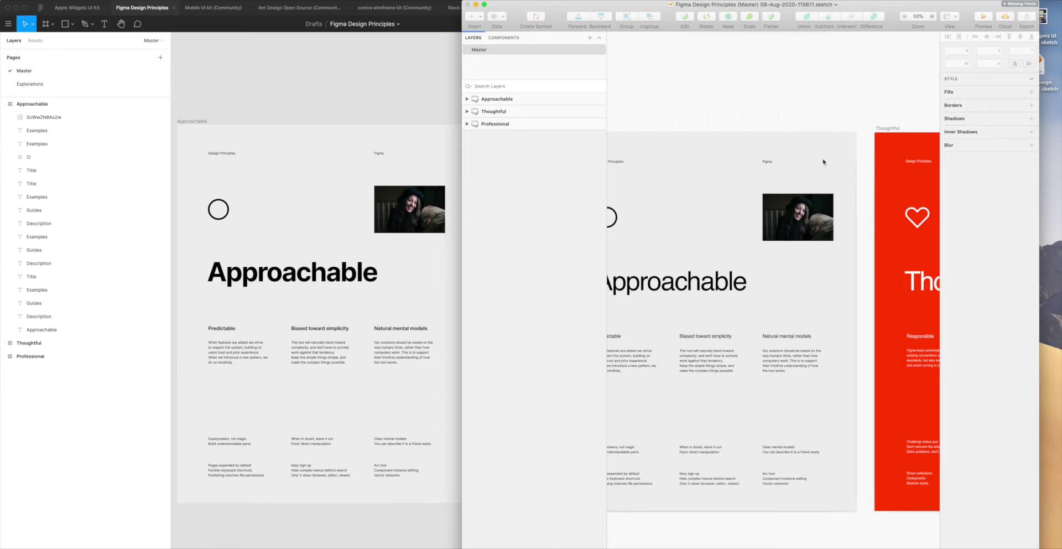
pyautogui.hscroll(-10, 781, 178)
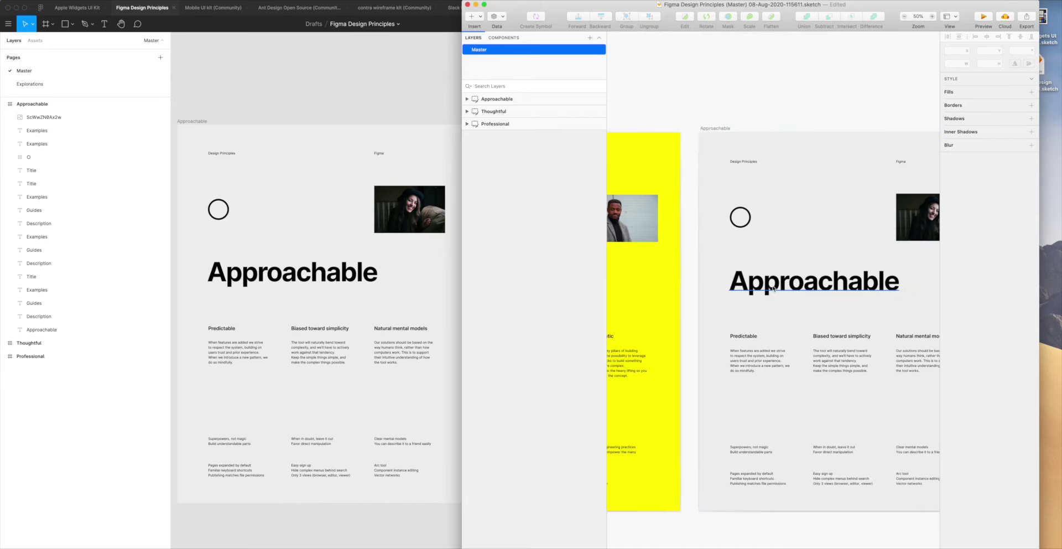
# - Compare the Professional and Approachable artboards in the Sketch document with the original frames in Figma
pyautogui.hscroll(-5, 690, 283)
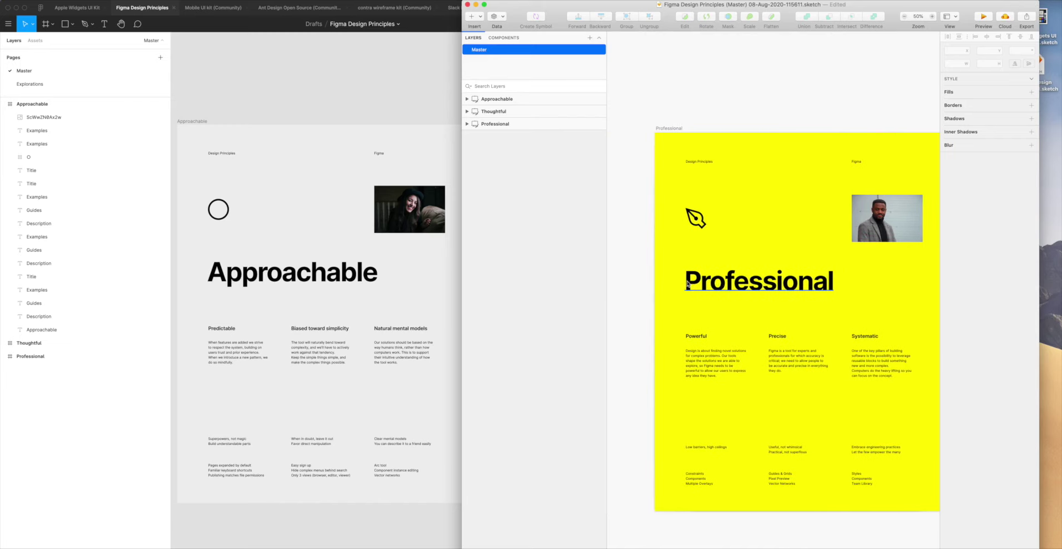
pyautogui.hscroll(-10, 348, 248)
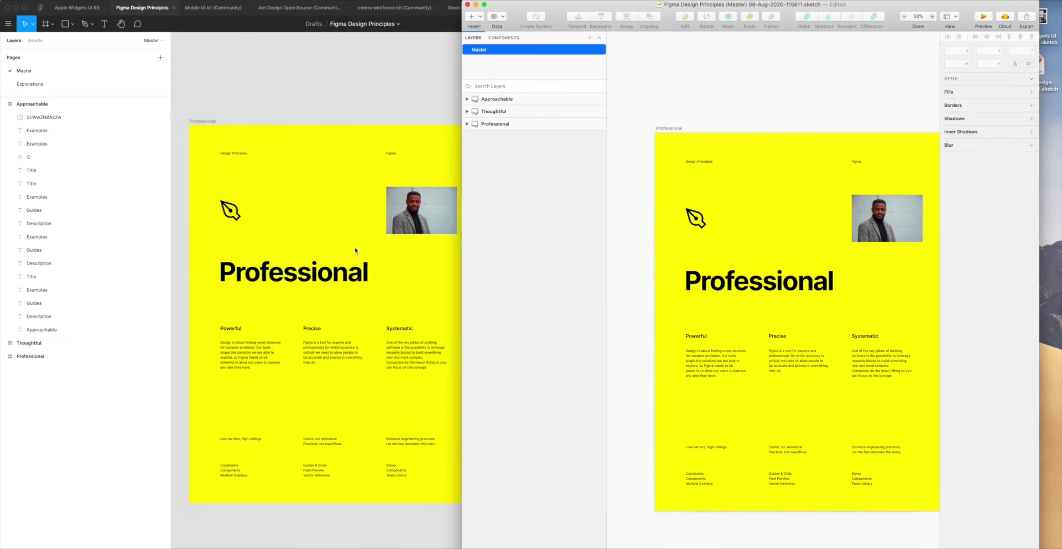
pyautogui.hscroll(2, 337, 253)
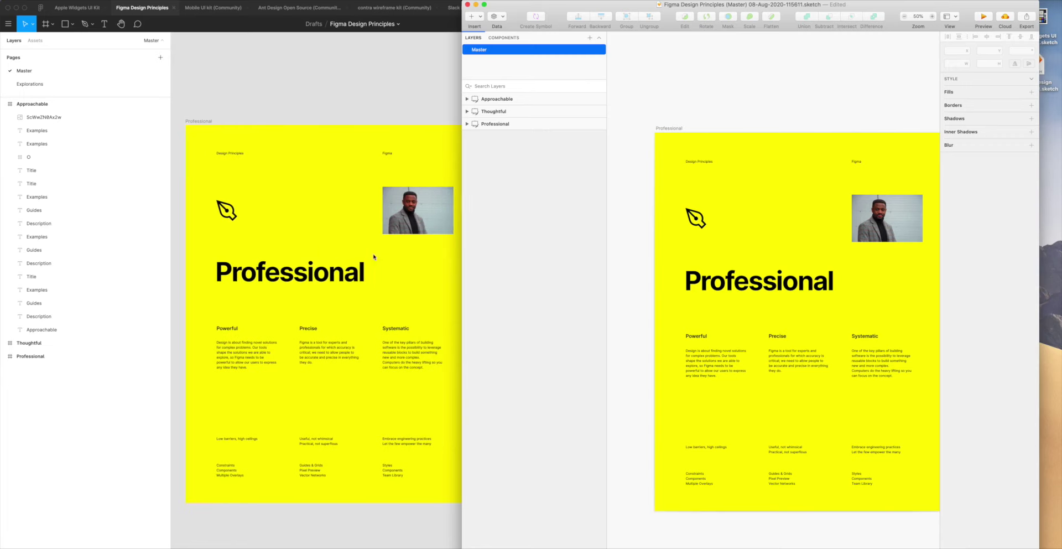
pyautogui.hscroll(10, 364, 268)
pyautogui.click(365, 269)
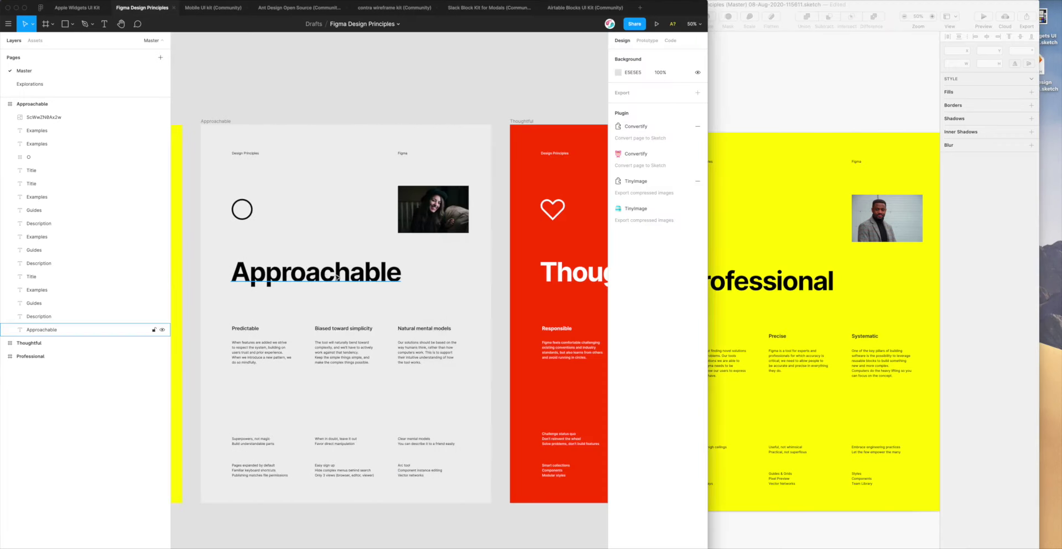
# - In Sketch, replace the yellow artboard's headline with "Figma to Sketch" and widen its text box to fit one line
pyautogui.click(714, 285)
pyautogui.click(712, 279)
pyautogui.doubleClick(712, 277)
pyautogui.click(712, 277)
pyautogui.moveTo(625, 280); pyautogui.dragTo(781, 279)
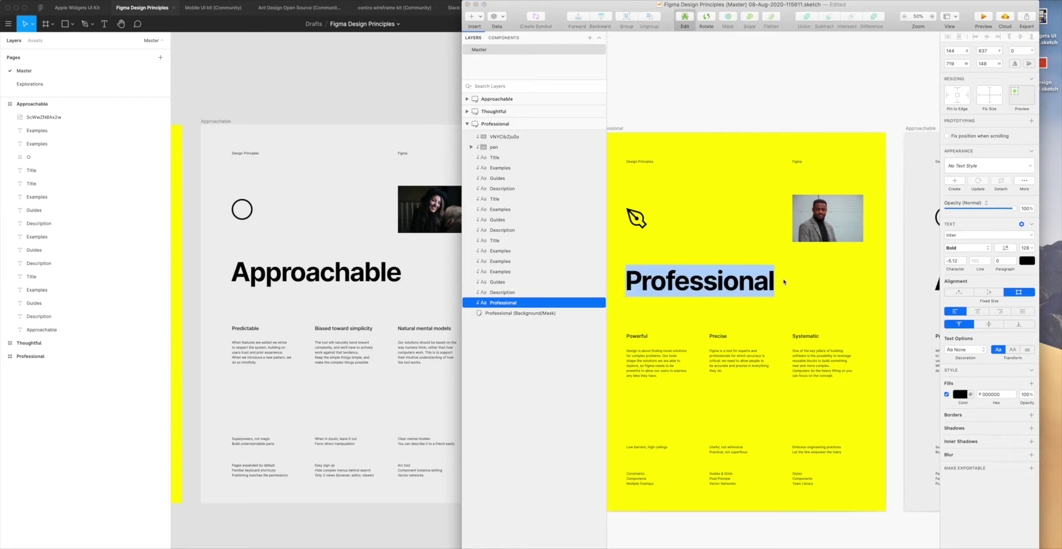
pyautogui.write('Figma to Se')
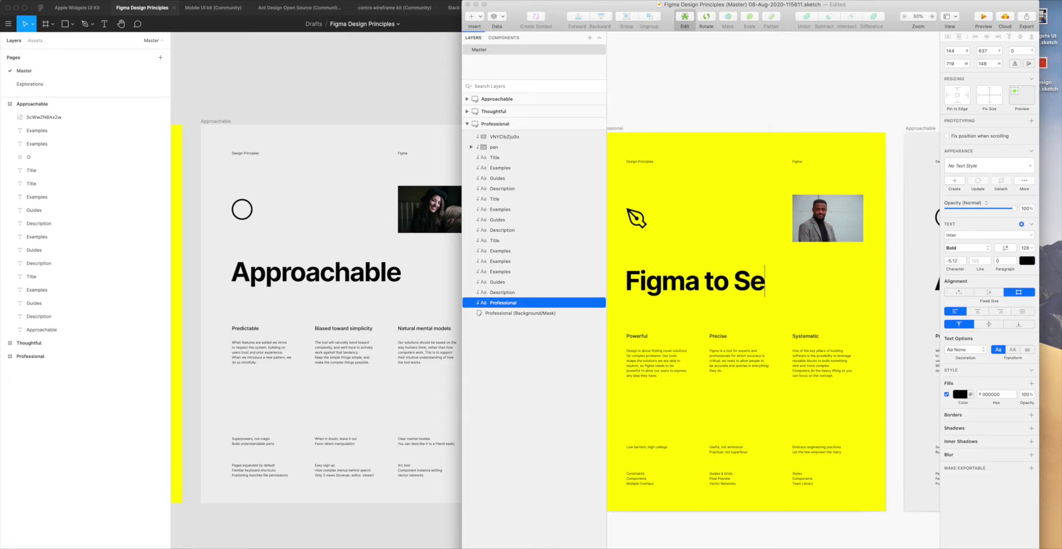
pyautogui.press('BackSpace')
pyautogui.write('ketch')
pyautogui.press('Escape')
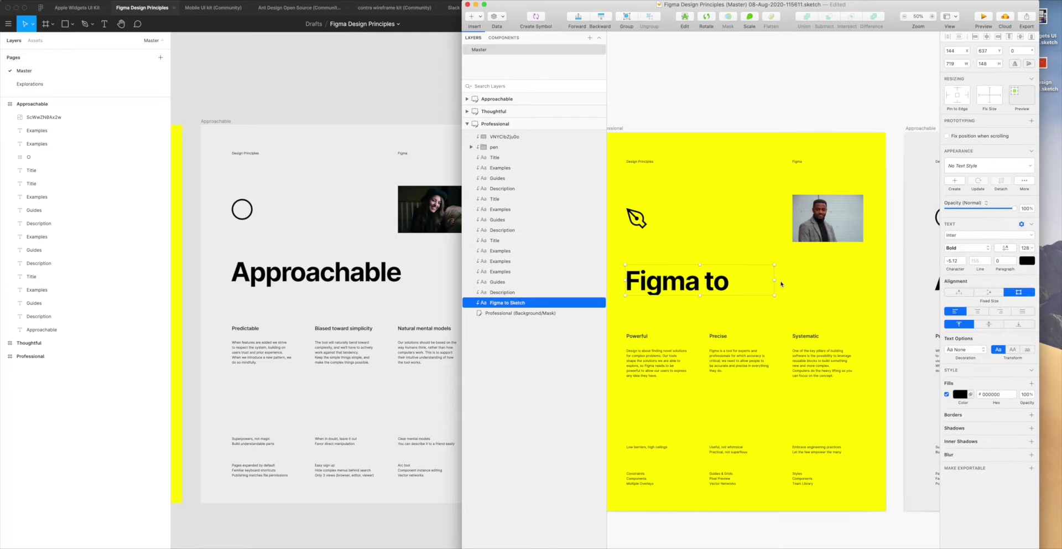
pyautogui.moveTo(774, 279)
pyautogui.mouseDown()
pyautogui.moveTo(826, 280)
pyautogui.moveTo(815, 279)
pyautogui.mouseUp()
# - Try moving the portrait photo on the yellow artboard and undo the move
pyautogui.click(805, 232)
pyautogui.moveTo(805, 232); pyautogui.dragTo(757, 214)
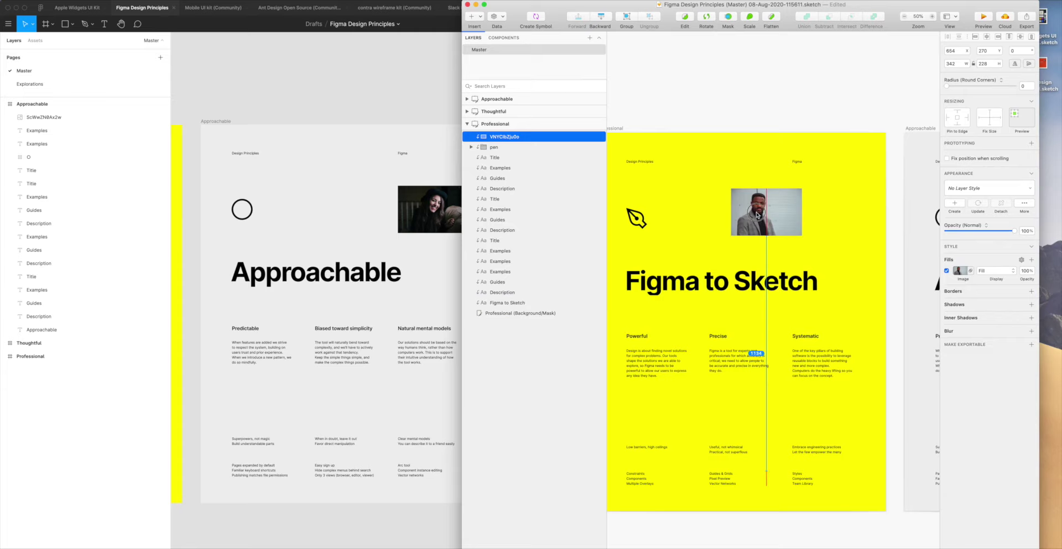
pyautogui.press('super+z')
# - Inspect the headline and pen layers of the Professional artboard, expanding the pen group down to its Union shape
pyautogui.click(506, 302)
pyautogui.click(509, 148)
pyautogui.click(470, 147)
pyautogui.click(495, 159)
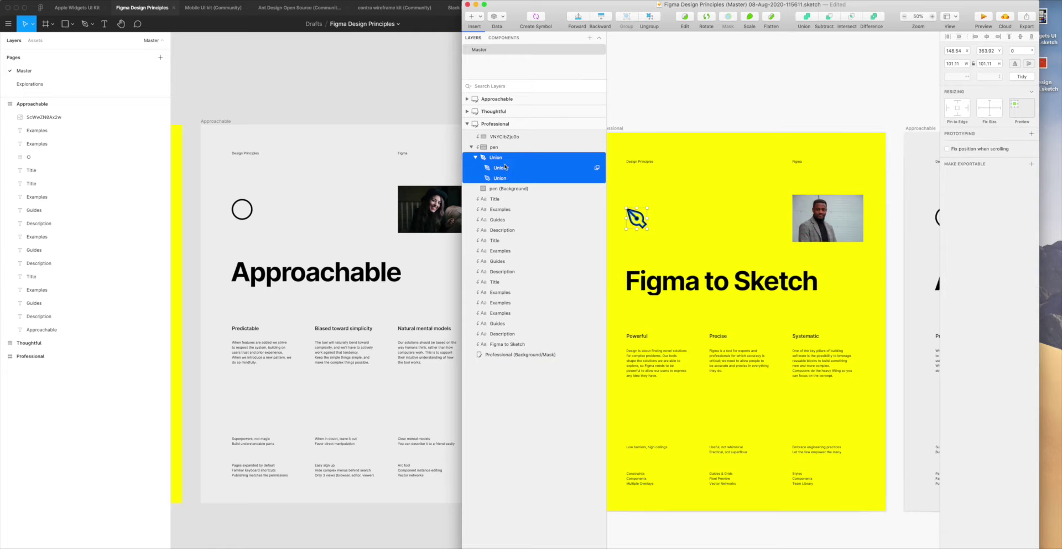
# - Try moving the pen icon on the yellow artboard and undo the trial edits
pyautogui.click(639, 219)
pyautogui.click(639, 219)
pyautogui.moveTo(639, 219); pyautogui.dragTo(666, 224)
pyautogui.press('super+z')
pyautogui.scroll(-1, 666, 226)
pyautogui.press('super+z')
# - Examine the converted Approachable, Thoughtful and Professional artboards in Sketch, clearing the layer selection along the way
pyautogui.hscroll(10, 691, 290)
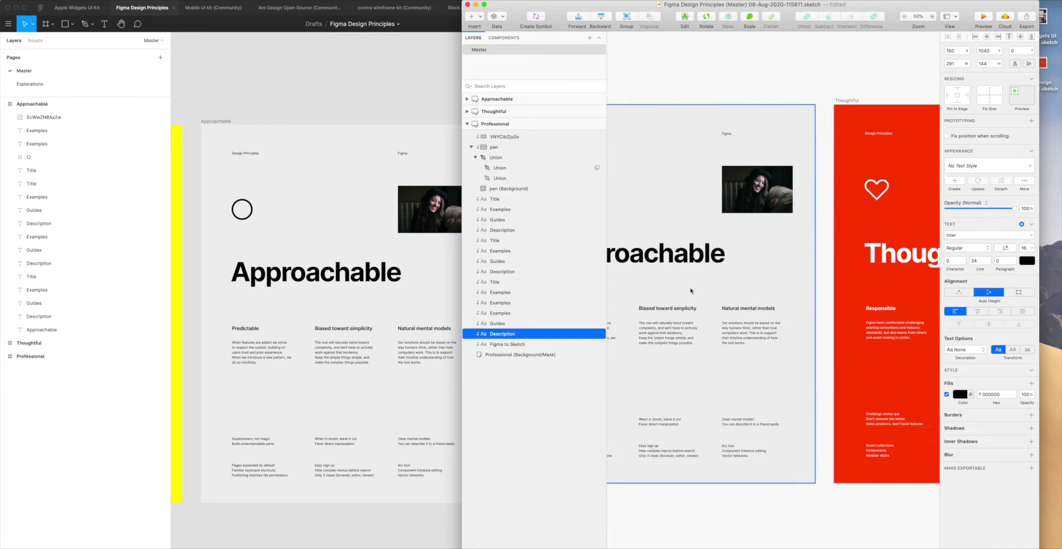
pyautogui.hscroll(8, 691, 288)
pyautogui.hscroll(-2, 693, 287)
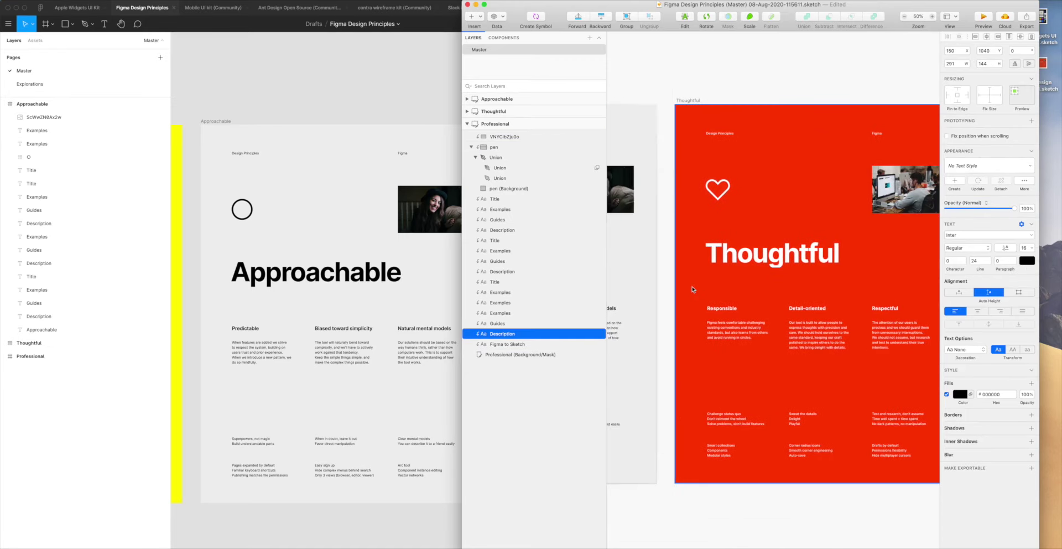
pyautogui.hscroll(-15, 692, 289)
pyautogui.hscroll(-8, 683, 289)
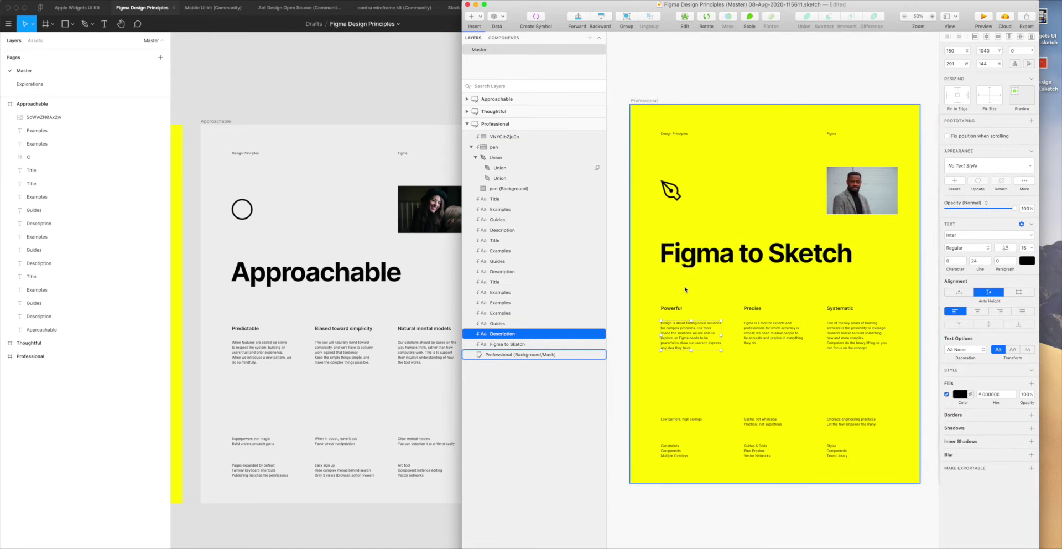
pyautogui.click(621, 225)
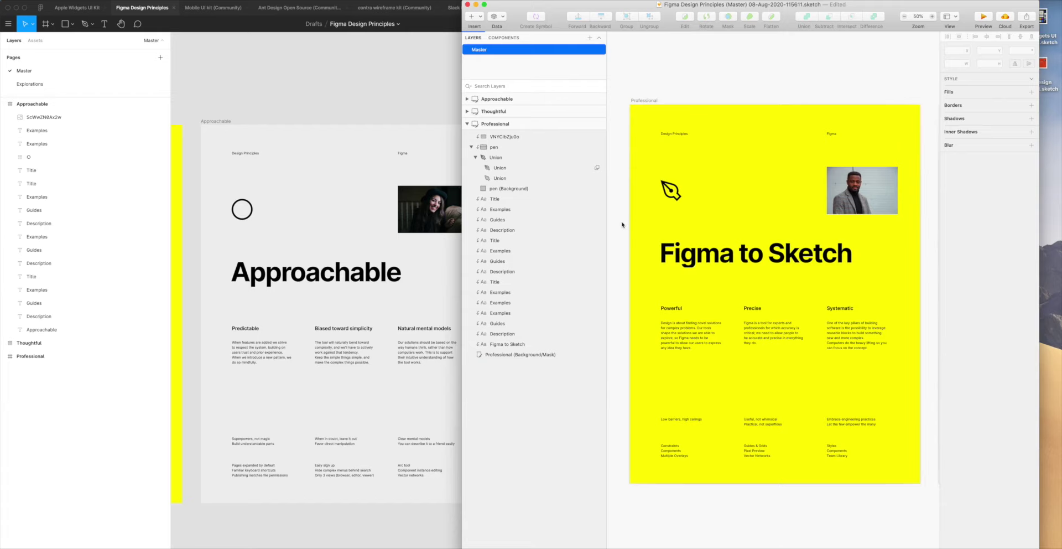
pyautogui.hscroll(8, 624, 224)
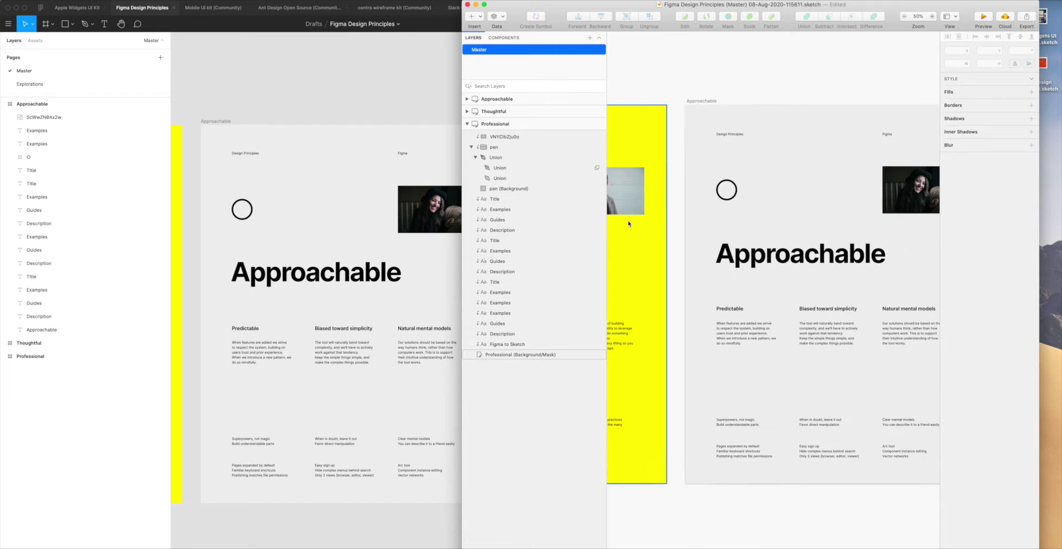
pyautogui.hscroll(6, 642, 224)
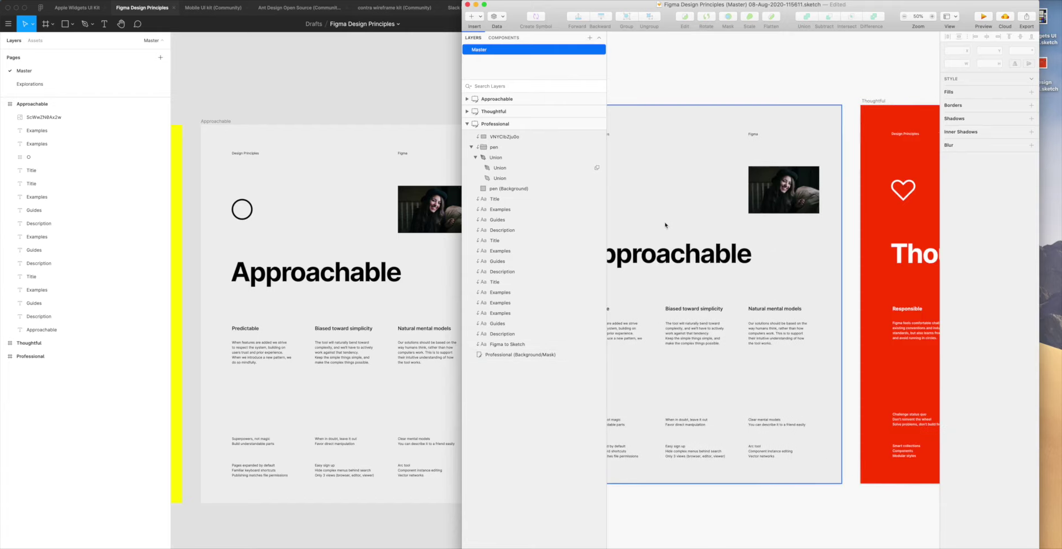
# - Switch to Figma and open the Mobile UI kit (Community) file
pyautogui.click(369, 106)
pyautogui.scroll(-3, 370, 105)
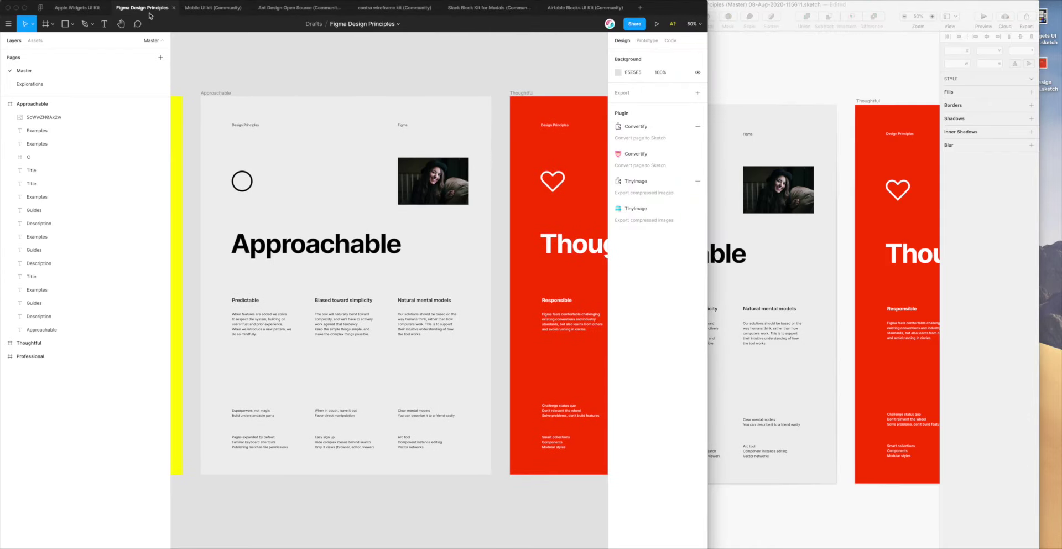
pyautogui.click(207, 9)
# - Examine the designed screens on the Mobile UI Kit page, from Sign Up and Log In to Messages and Rating
pyautogui.hscroll(-3, 365, 94)
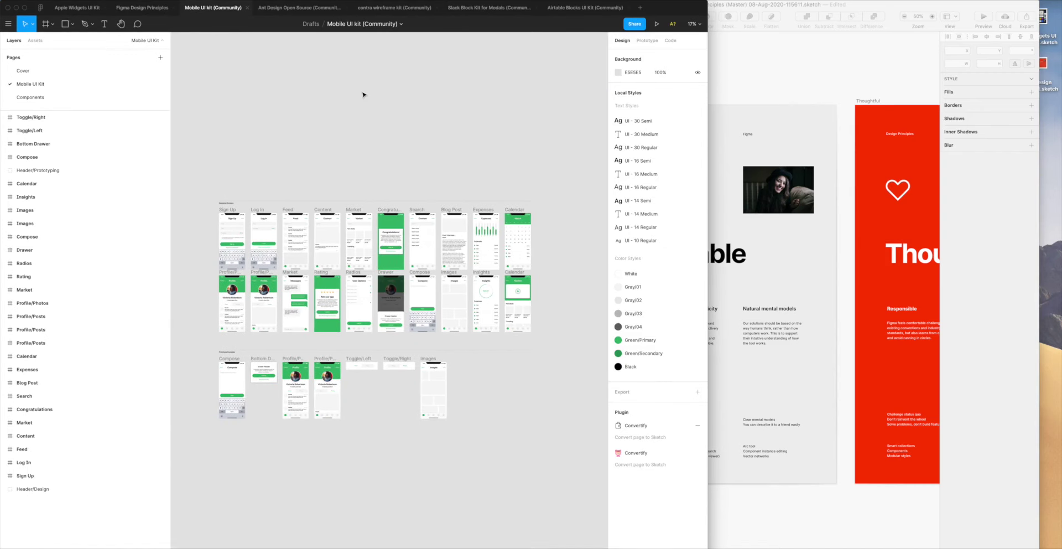
pyautogui.scroll(5, 374, 105)
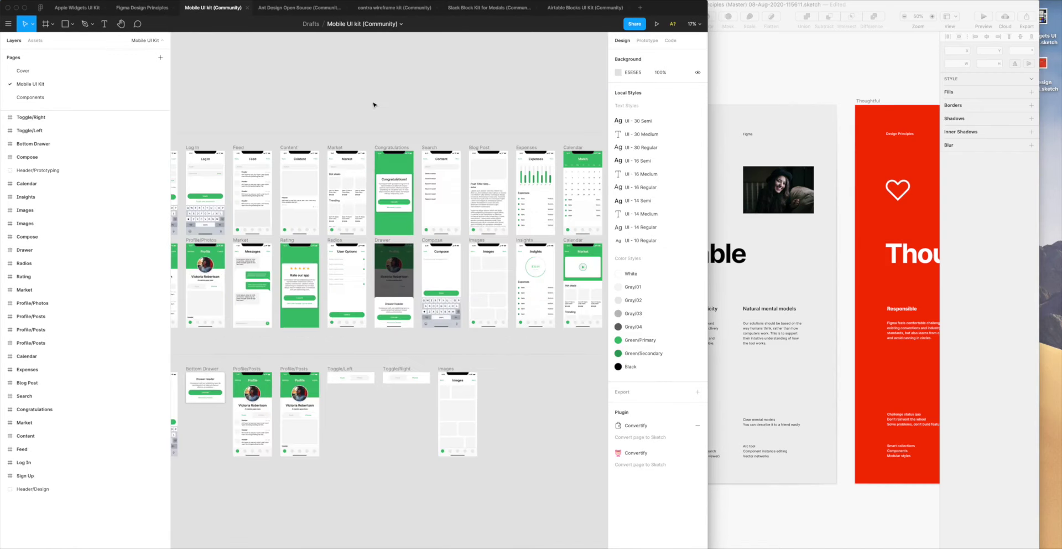
pyautogui.scroll(4, 389, 129)
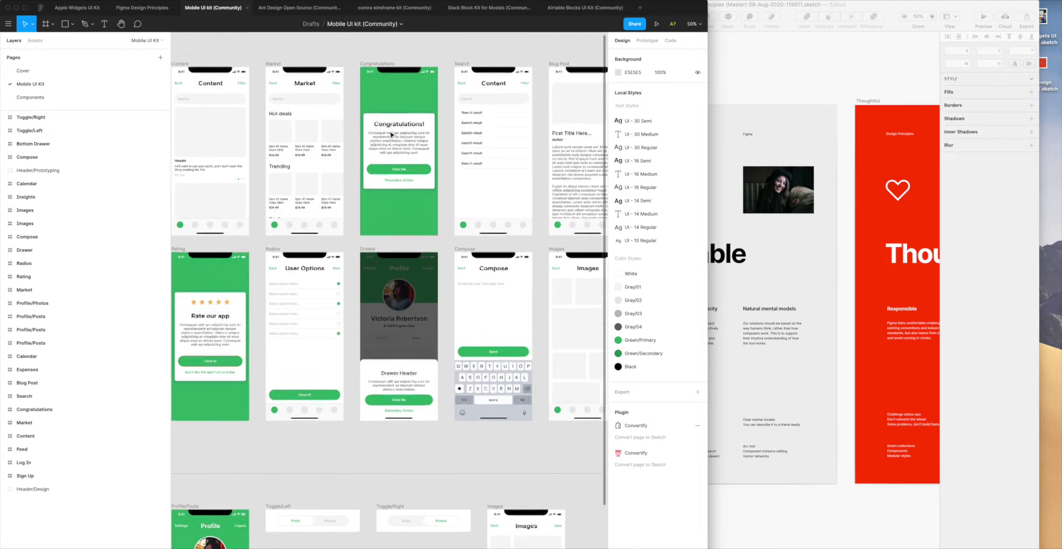
pyautogui.hscroll(-6, 393, 133)
pyautogui.scroll(3, 395, 134)
pyautogui.hscroll(-3, 394, 134)
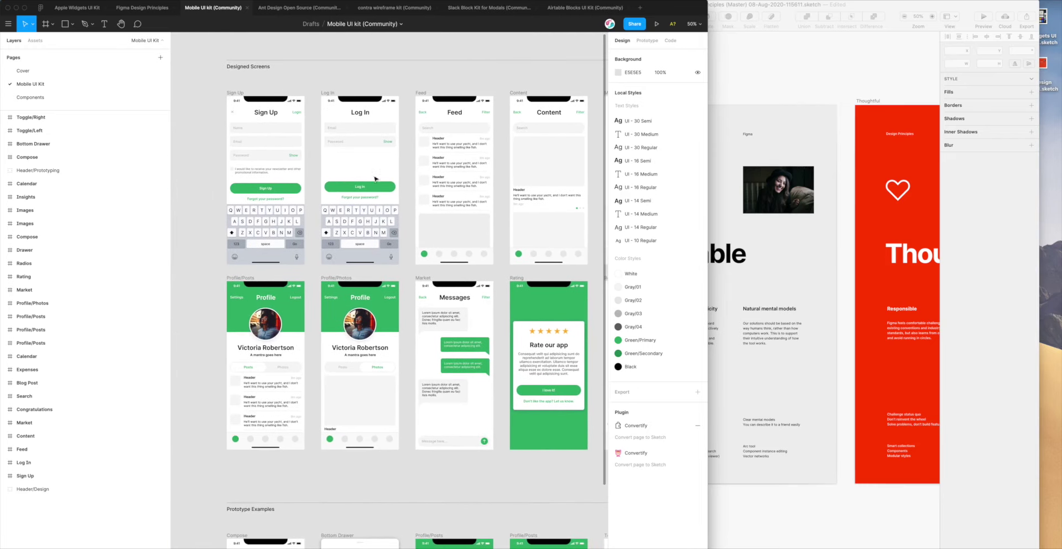
pyautogui.scroll(-5, 378, 183)
pyautogui.hscroll(-1, 378, 183)
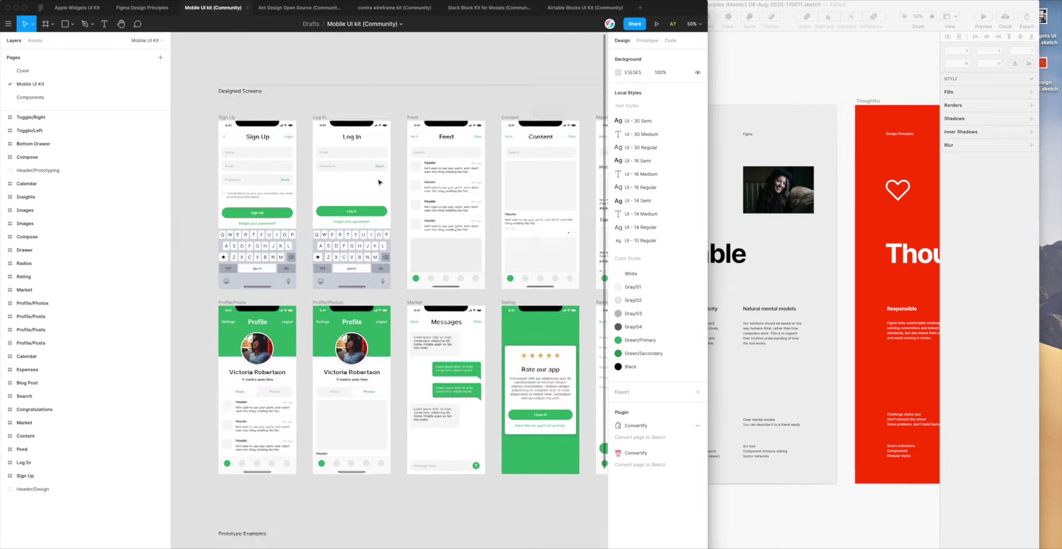
pyautogui.scroll(5, 378, 183)
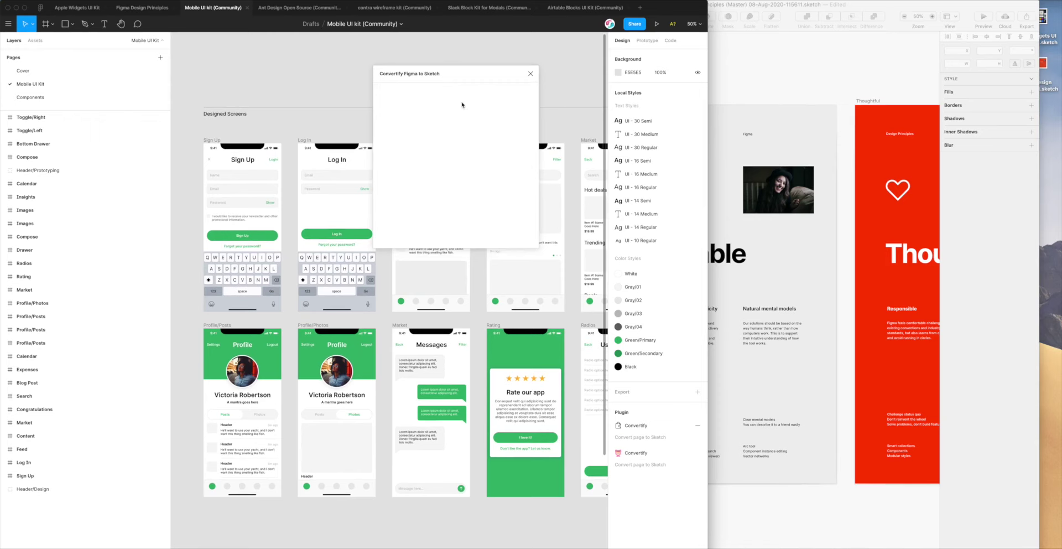
# - Move the Convertify window aside to uncover more of the Mobile UI Kit screens
pyautogui.moveTo(449, 76); pyautogui.dragTo(499, 195)
pyautogui.scroll(-3, 398, 161)
pyautogui.hscroll(3, 399, 161)
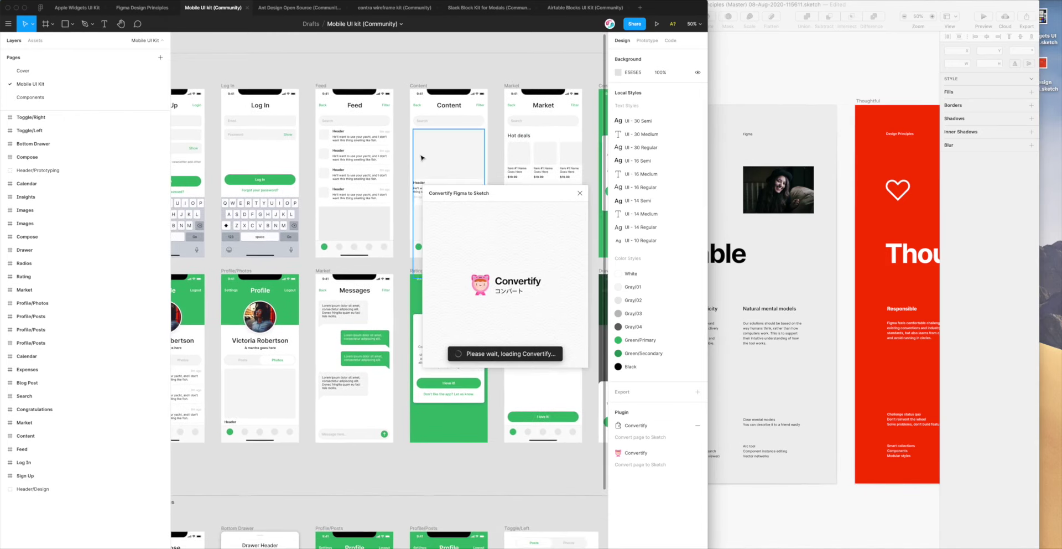
pyautogui.hscroll(-1, 403, 146)
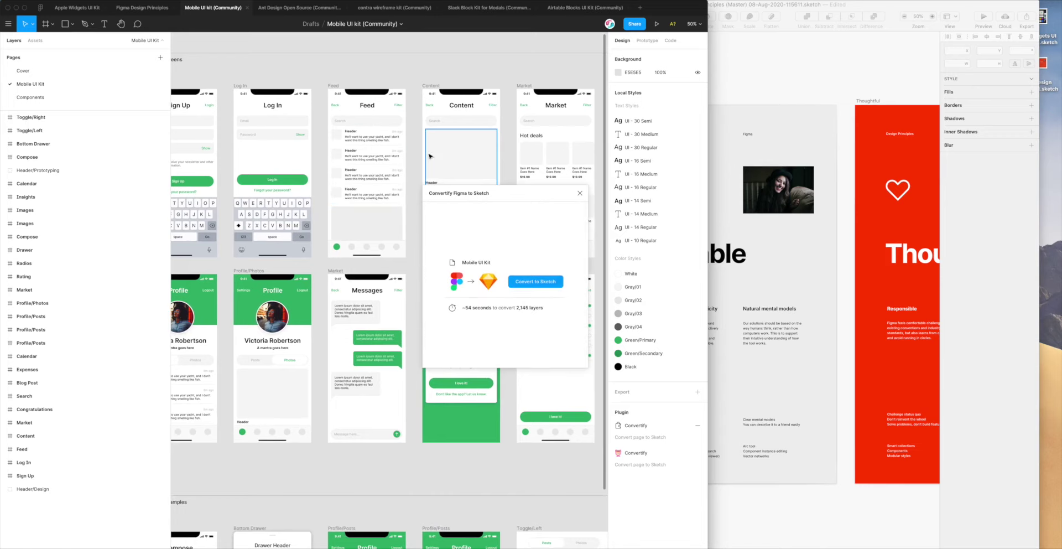
pyautogui.moveTo(490, 198); pyautogui.dragTo(533, 137)
# - Zoom to 100% and examine the Messages, Rating and Radios screens up close
pyautogui.scroll(-1, 391, 233)
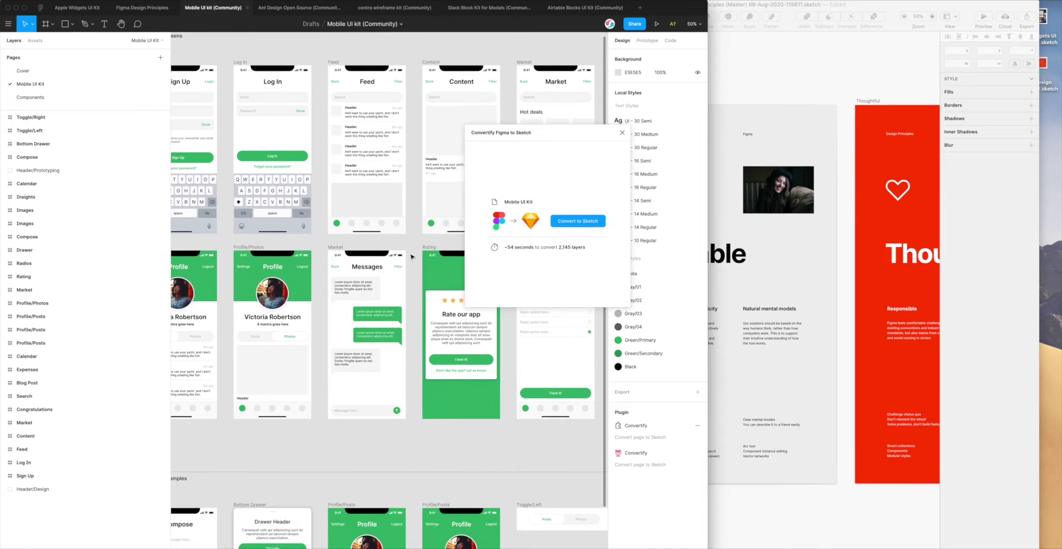
pyautogui.hotkey('shift', '0')
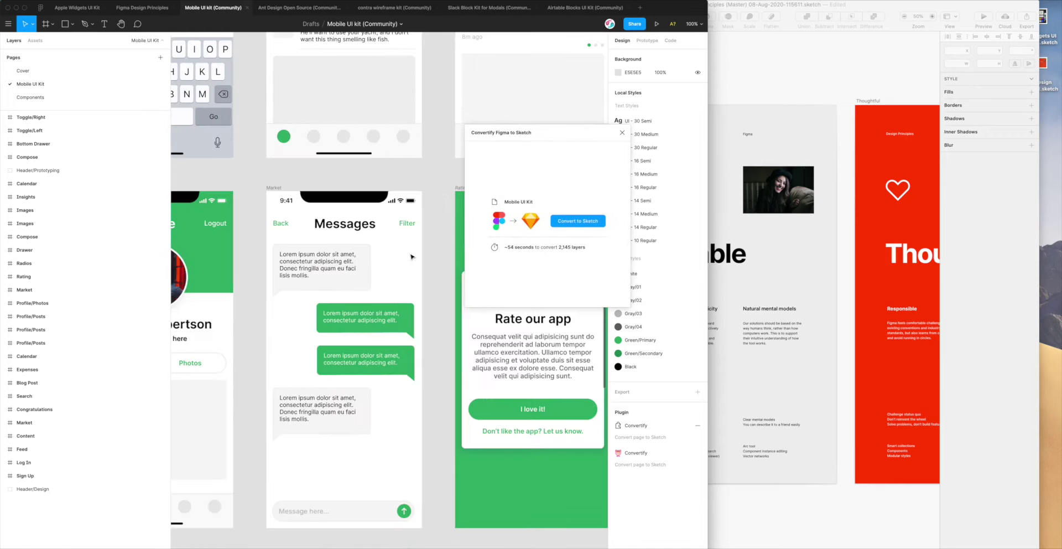
pyautogui.hscroll(5, 411, 257)
pyautogui.scroll(2, 411, 257)
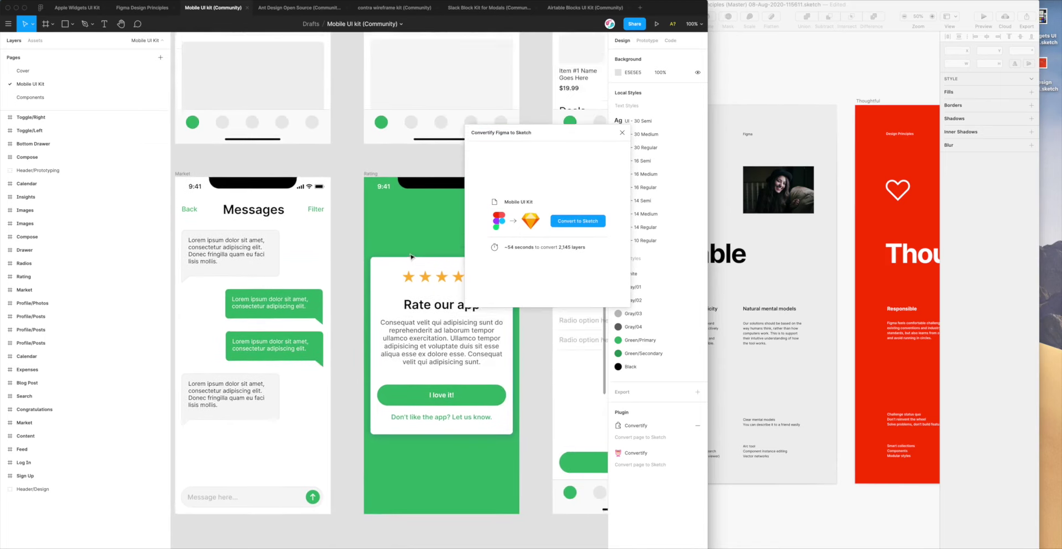
pyautogui.hscroll(2, 411, 257)
pyautogui.scroll(2, 411, 257)
pyautogui.scroll(-3, 410, 257)
pyautogui.scroll(1, 410, 257)
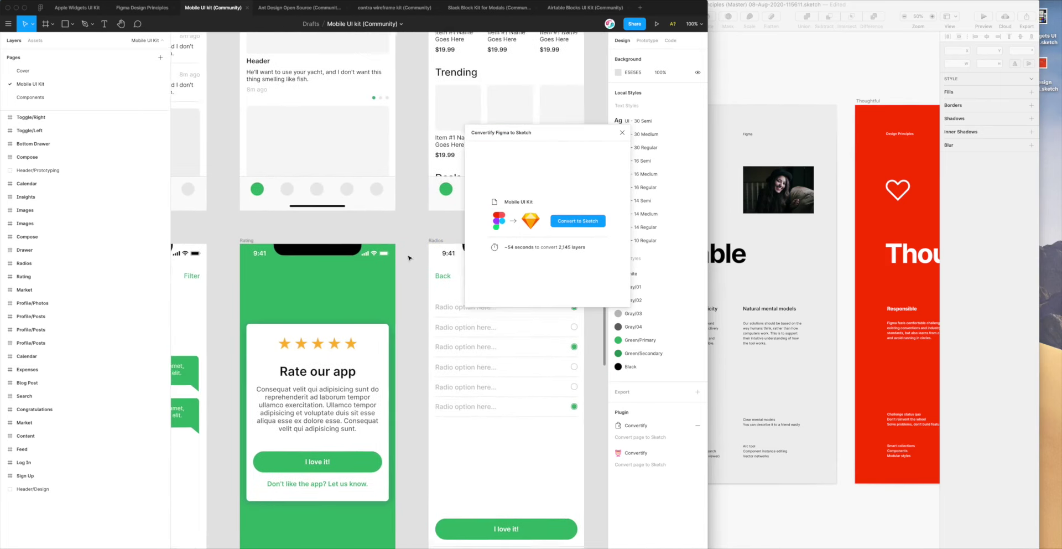
pyautogui.scroll(-2, 405, 257)
pyautogui.hscroll(-1, 405, 258)
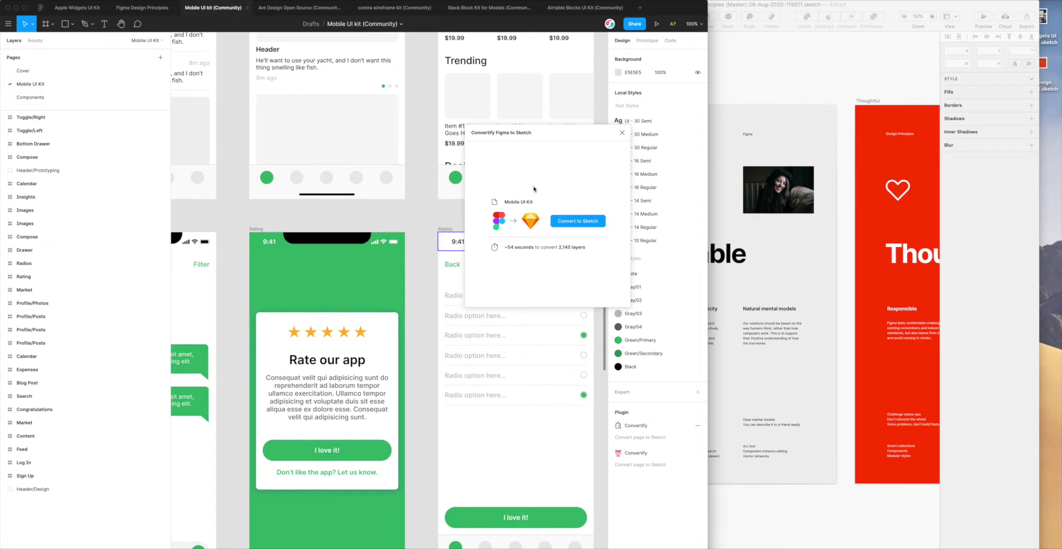
# - Move the Convertify window off the style list and examine the Rating, Messages and Profile screens at full size
pyautogui.moveTo(536, 138); pyautogui.dragTo(483, 149)
pyautogui.scroll(-5, 363, 209)
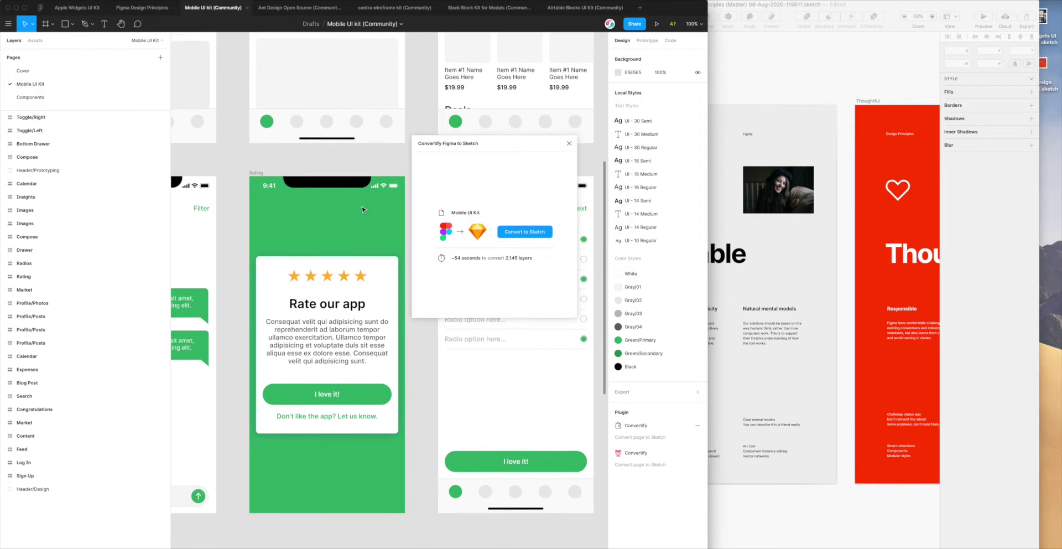
pyautogui.scroll(7, 317, 224)
pyautogui.hscroll(-5, 316, 224)
pyautogui.scroll(-3, 316, 223)
pyautogui.hscroll(-3, 317, 223)
pyautogui.hscroll(-3, 318, 224)
pyautogui.scroll(-1, 317, 223)
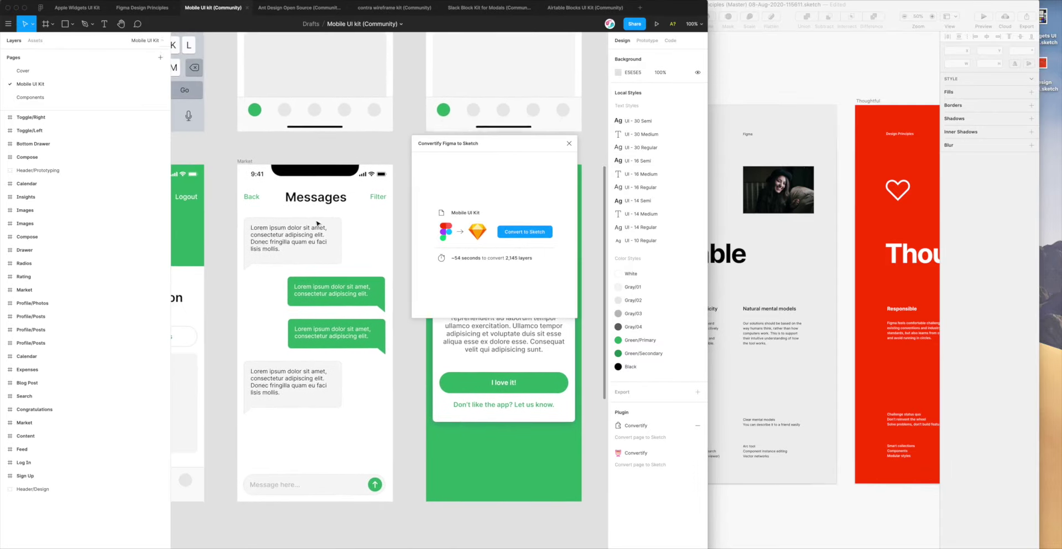
pyautogui.hscroll(-3, 317, 224)
# - Zoom the canvas to fit all the Mobile UI Kit screens and move the Convertify window clear of the upper rows
pyautogui.click(694, 24)
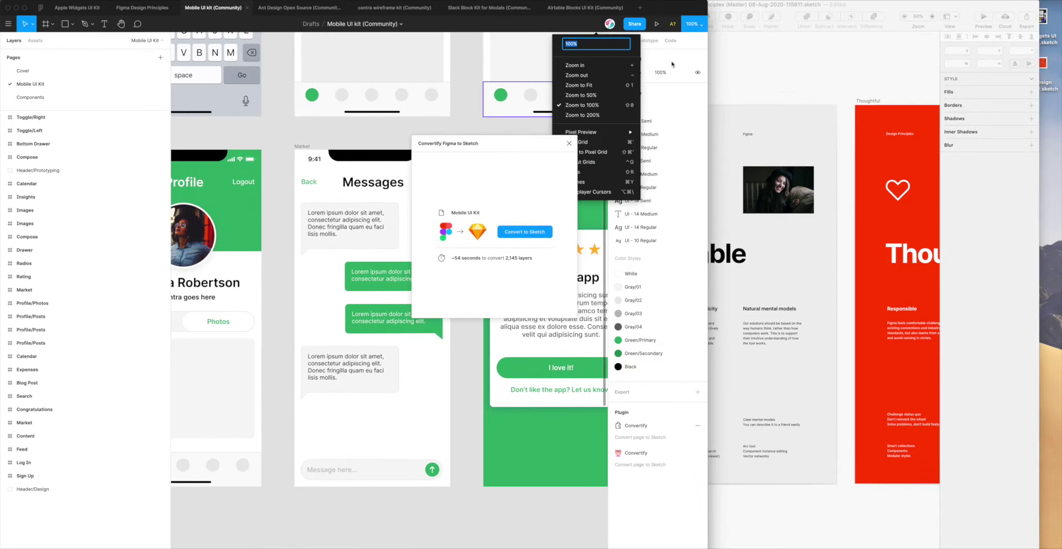
pyautogui.click(589, 95)
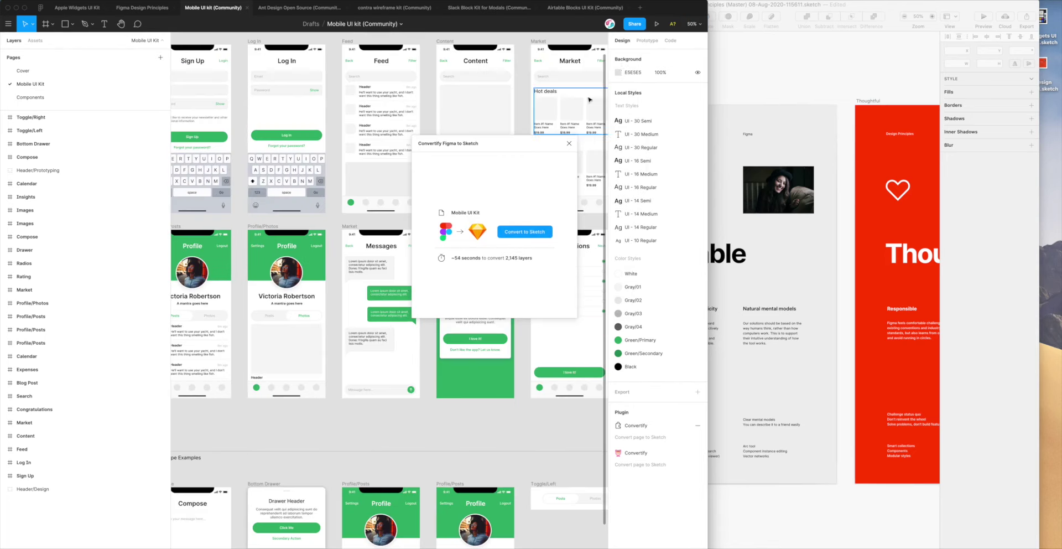
pyautogui.click(692, 24)
pyautogui.click(608, 83)
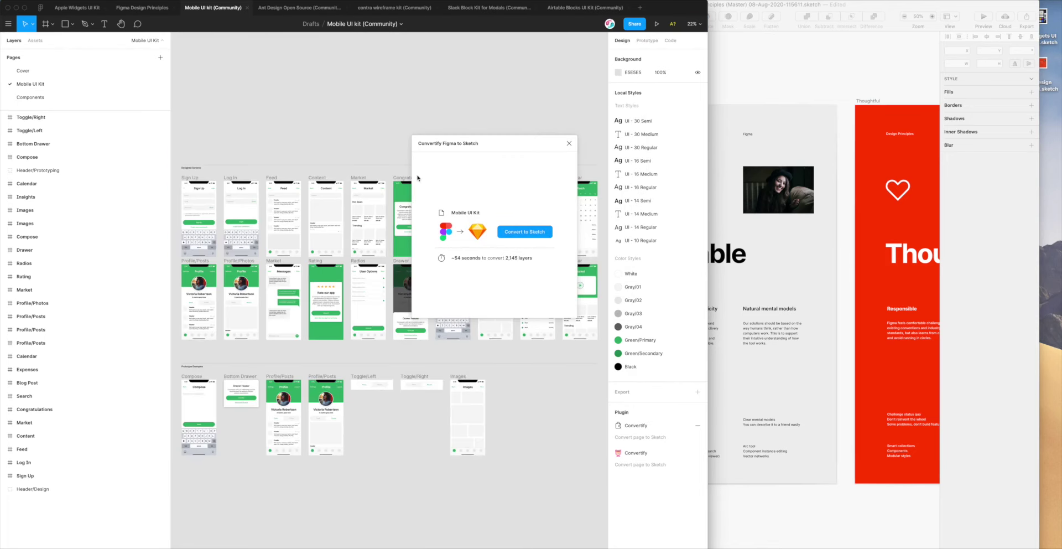
pyautogui.moveTo(487, 143); pyautogui.dragTo(526, 224)
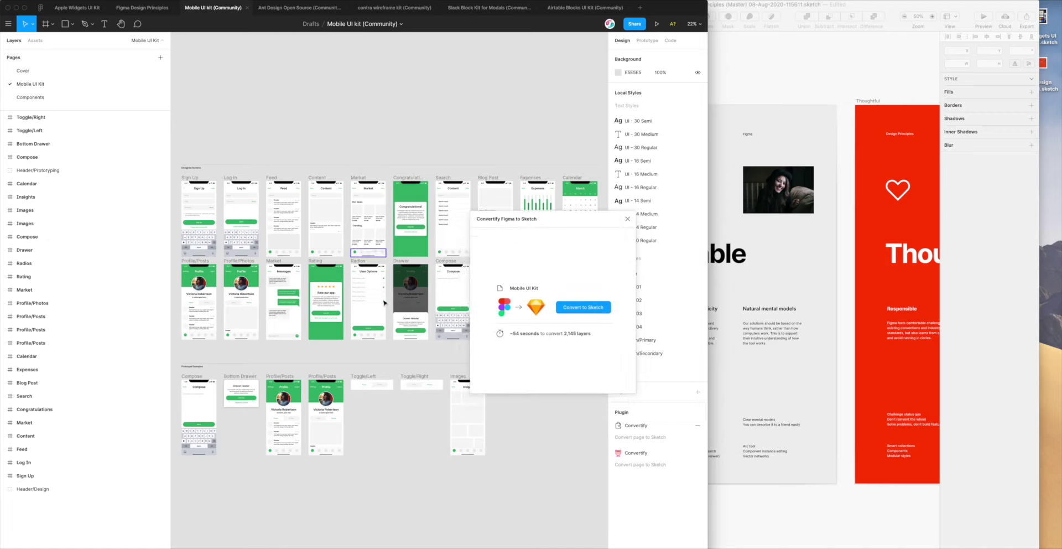
# - Convert the Mobile UI Kit page to Sketch, save the file to the Desktop and close Convertify
pyautogui.moveTo(549, 232); pyautogui.dragTo(545, 213)
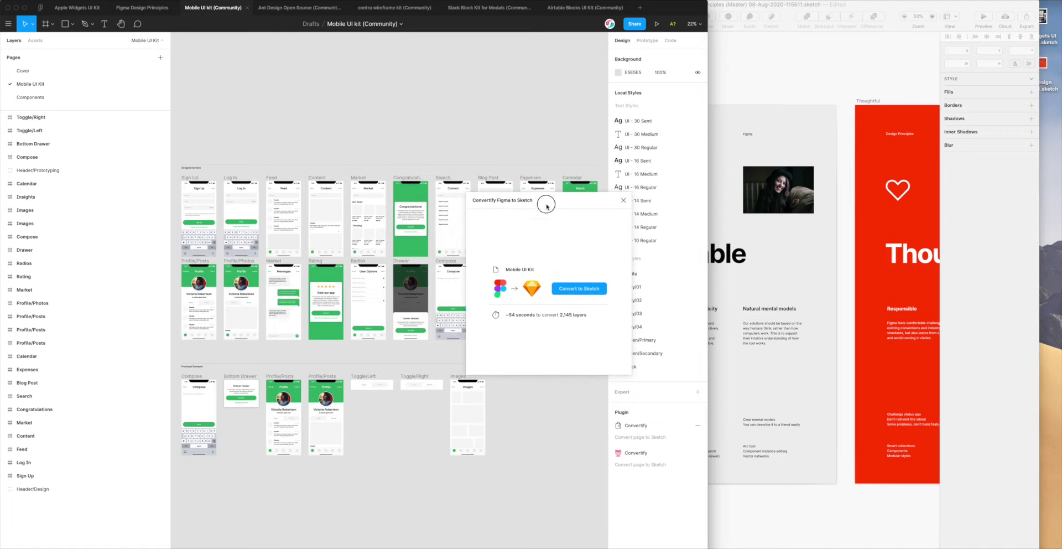
pyautogui.click(569, 290)
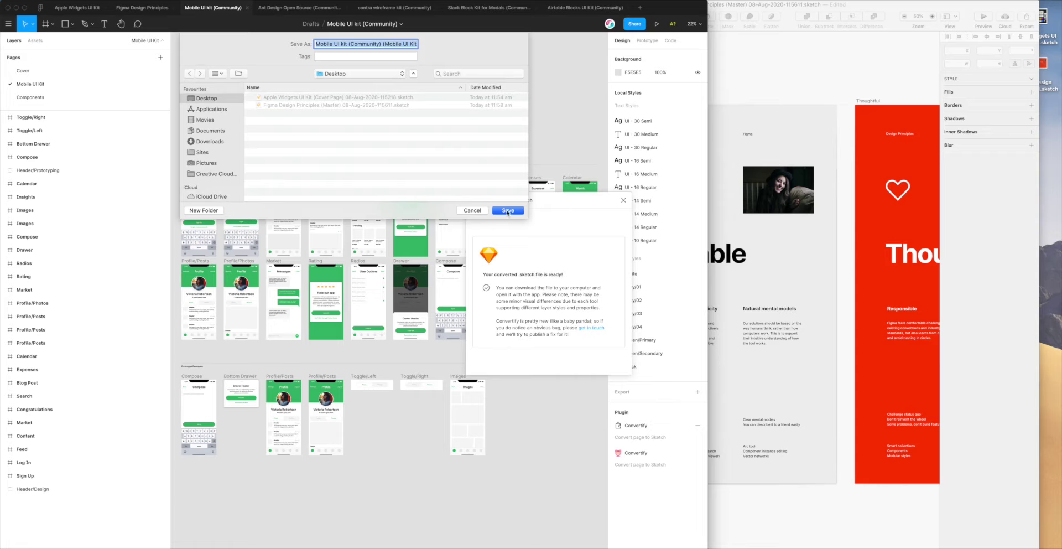
pyautogui.click(508, 210)
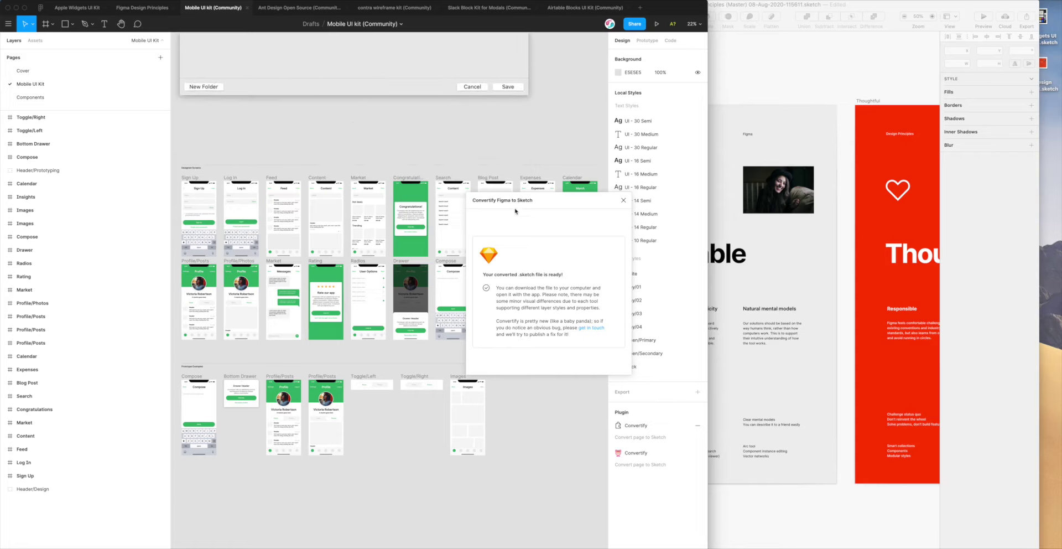
pyautogui.click(623, 200)
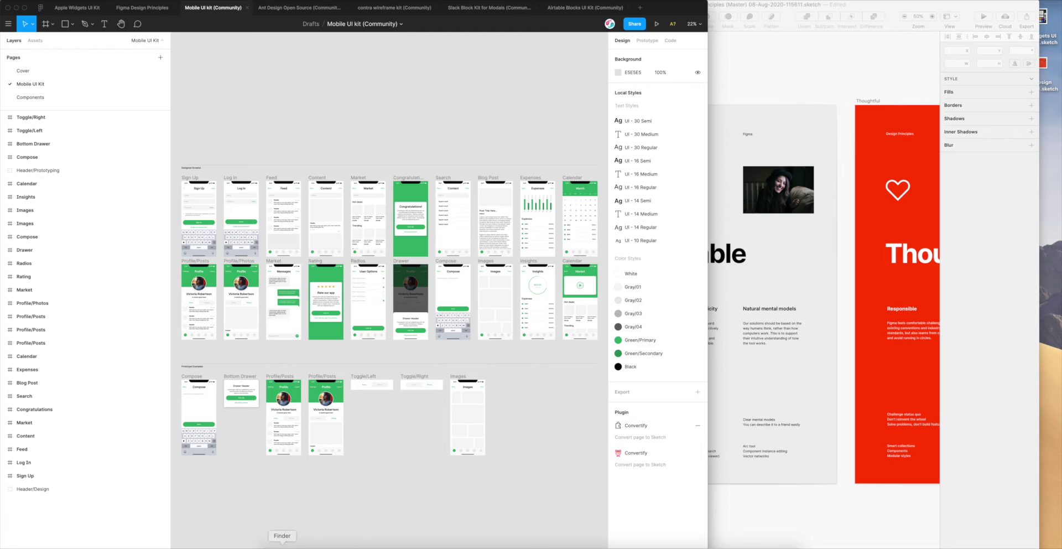
# - Open the newly saved Mobile UI kit file from the Desktop in Sketch
pyautogui.click(279, 541)
pyautogui.click(517, 115)
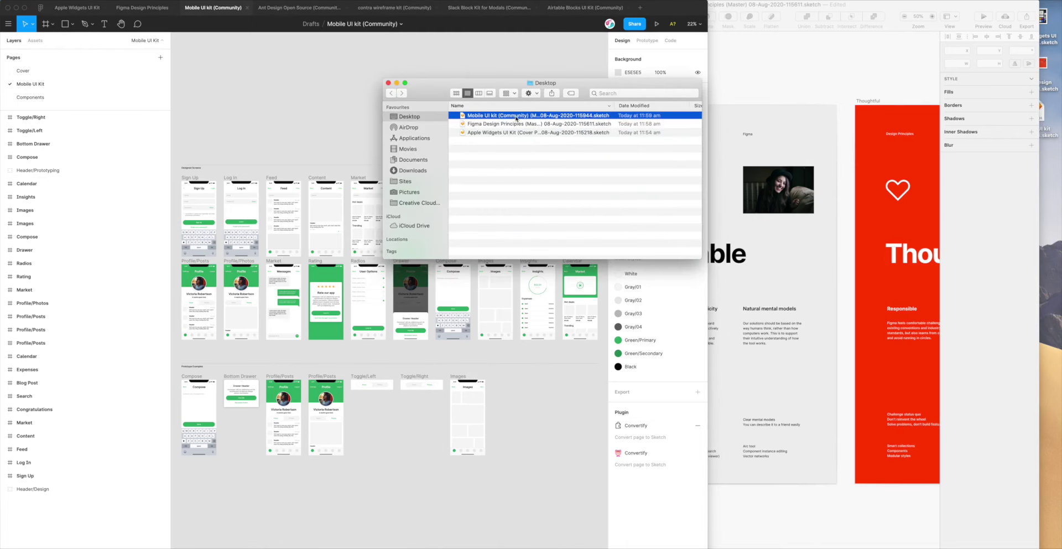
pyautogui.doubleClick(483, 115)
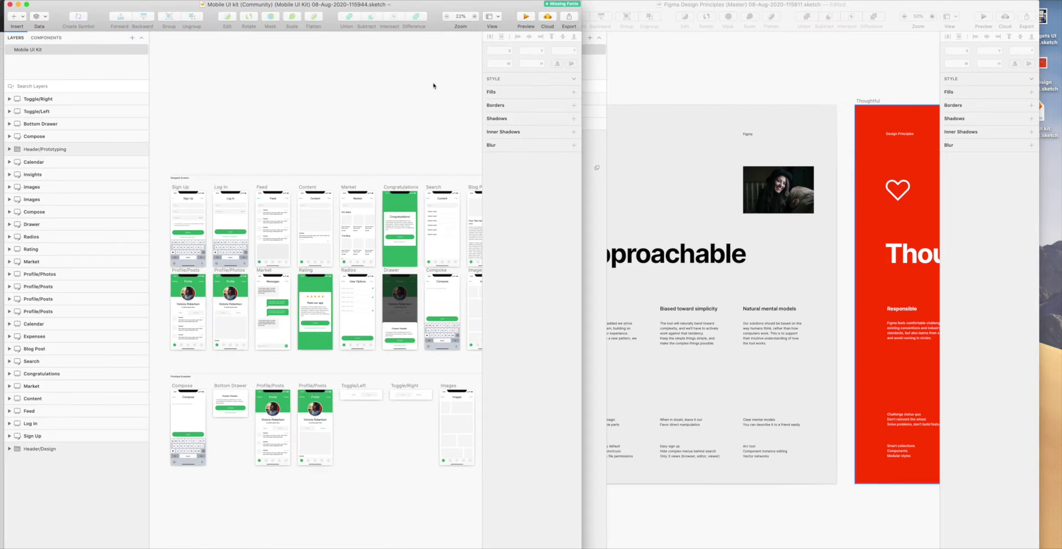
# - Place the converted Mobile UI Kit window beside Figma and clear away the Figma Design Principles and Finder windows
pyautogui.moveTo(428, 16); pyautogui.dragTo(829, 25)
pyautogui.moveTo(513, 39)
pyautogui.mouseDown()
pyautogui.moveTo(550, 12)
pyautogui.moveTo(609, 11)
pyautogui.moveTo(535, 10)
pyautogui.mouseUp()
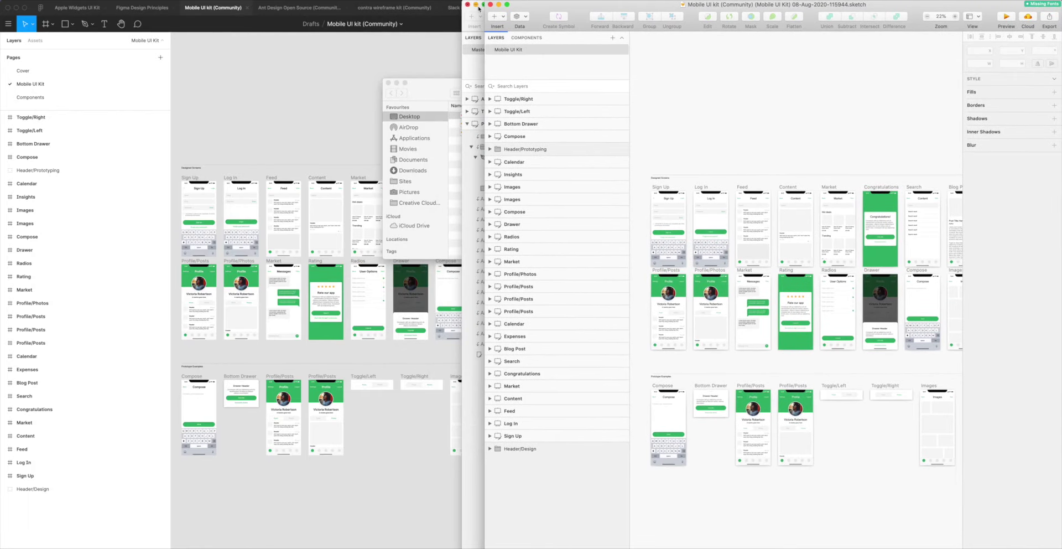
pyautogui.click(476, 5)
pyautogui.click(388, 82)
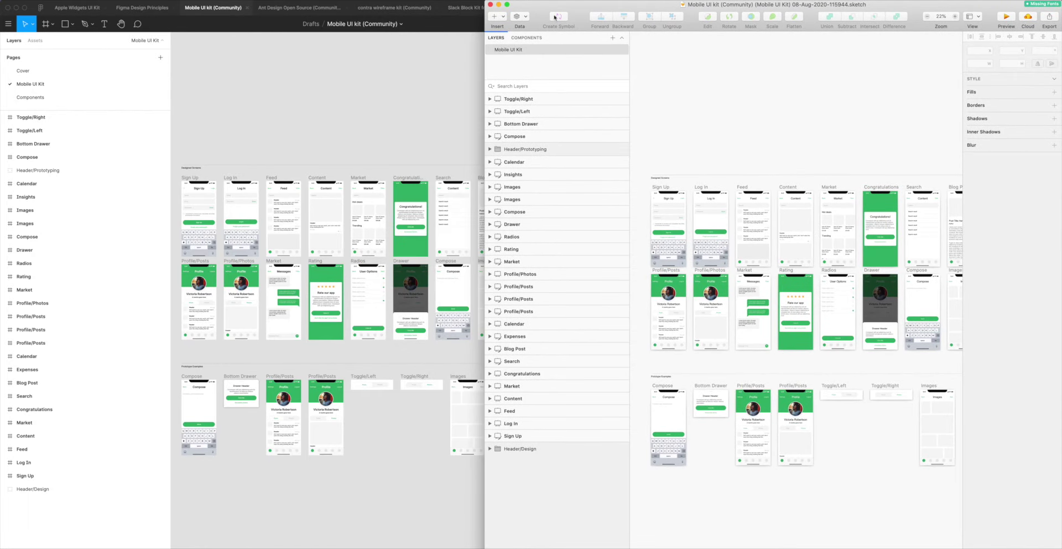
pyautogui.moveTo(545, 10); pyautogui.dragTo(574, 11)
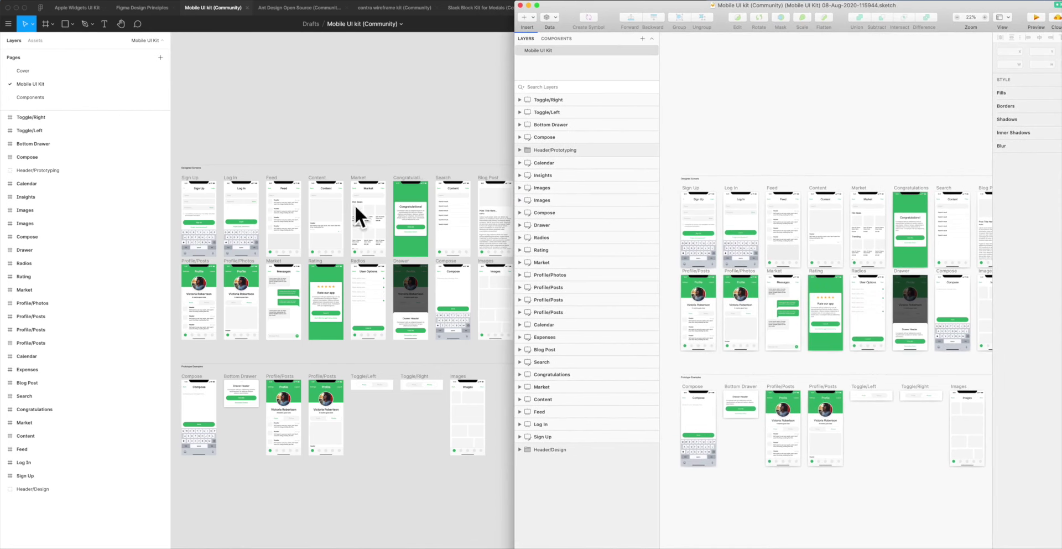
pyautogui.doubleClick(703, 2)
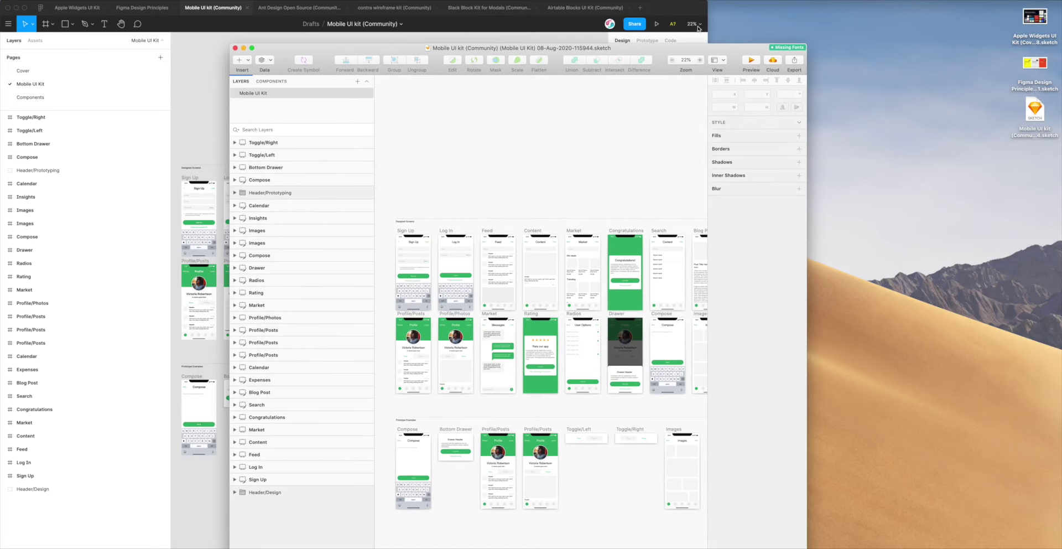
pyautogui.doubleClick(651, 48)
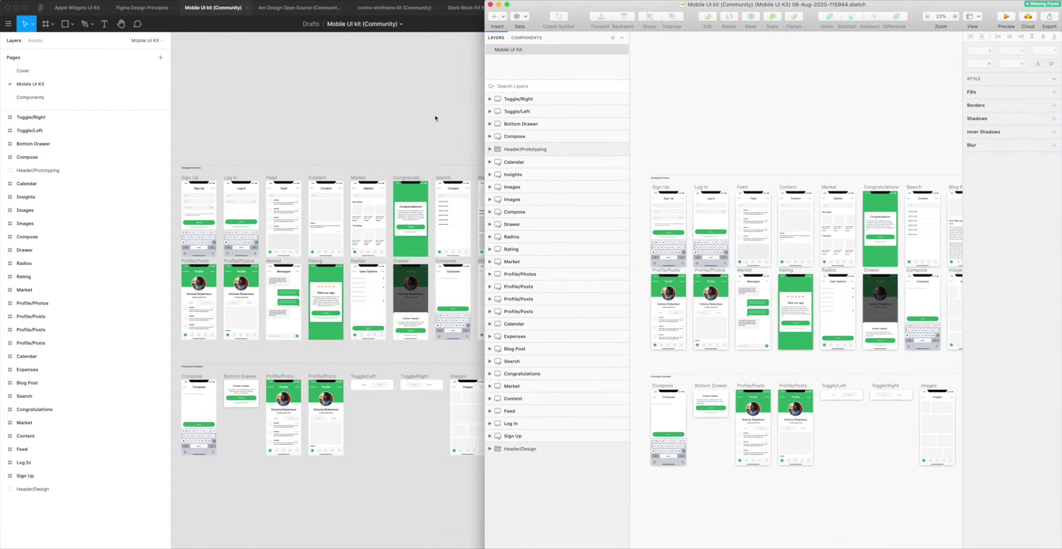
# - Zoom the Figma page to fit and widen the Sketch window to show every converted Mobile UI Kit screen
pyautogui.click(406, 61)
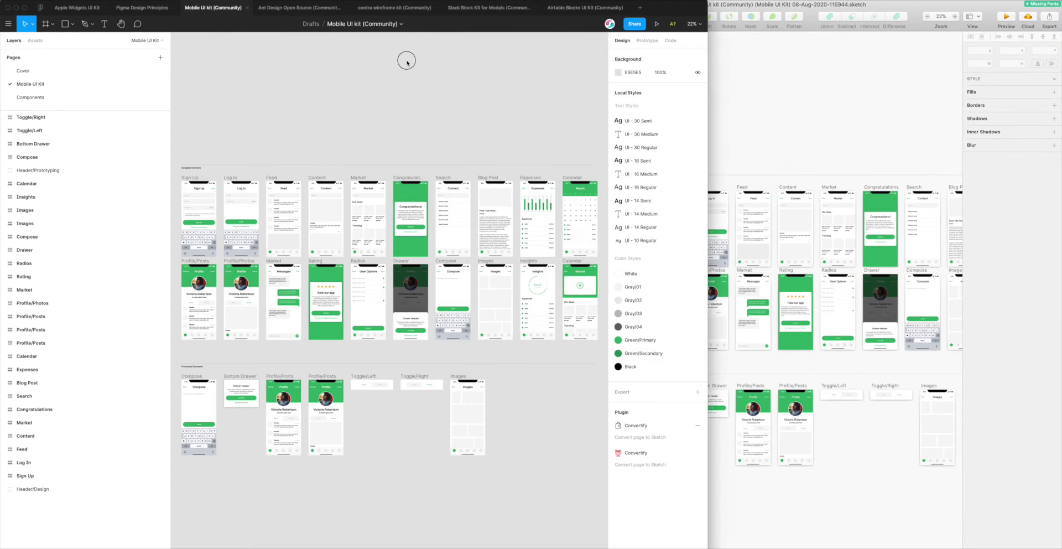
pyautogui.click(690, 25)
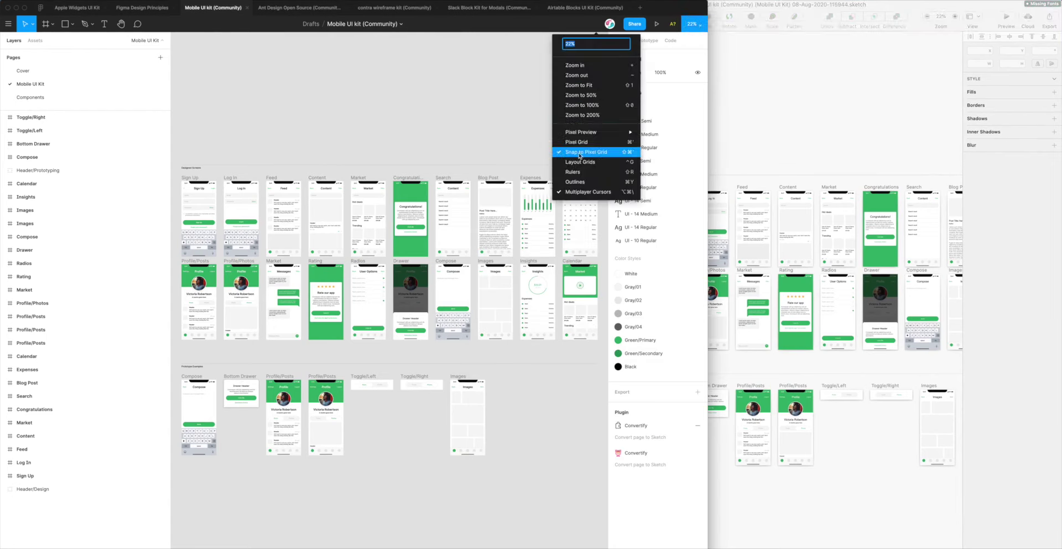
pyautogui.click(586, 88)
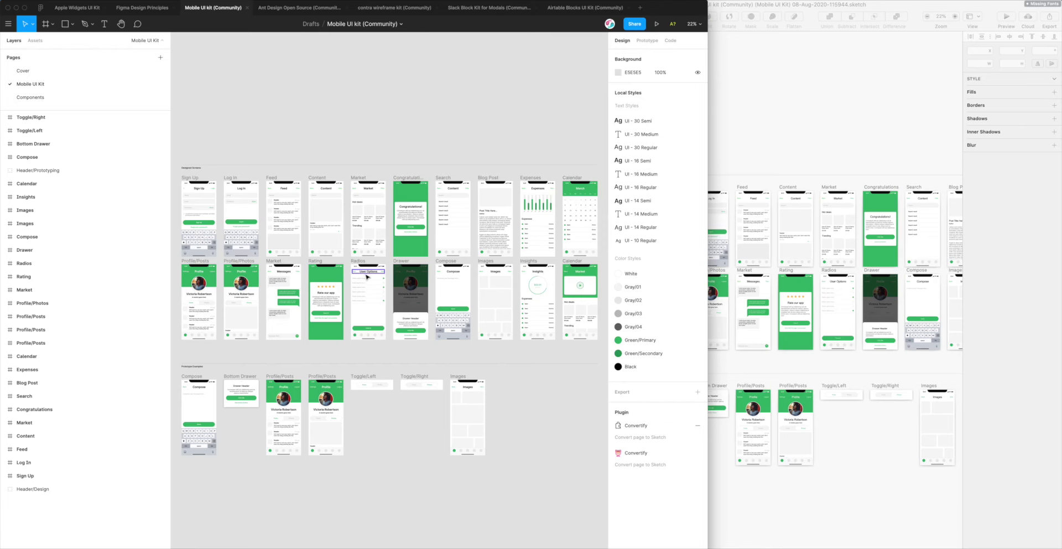
pyautogui.click(768, 151)
pyautogui.moveTo(485, 174); pyautogui.dragTo(268, 175)
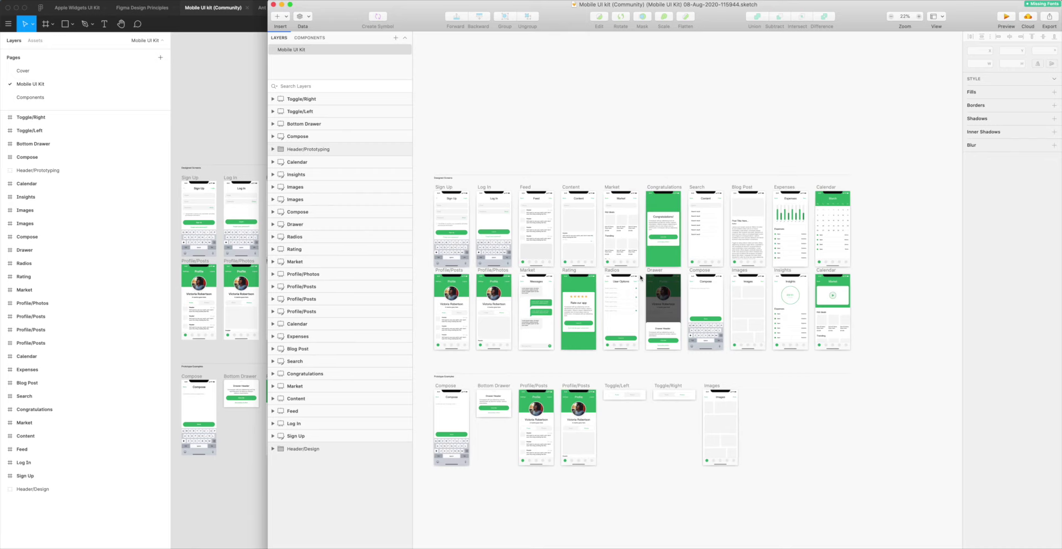
# - Compare the original Mobile UI Kit overview in Figma with the converted screens in Sketch
pyautogui.click(232, 161)
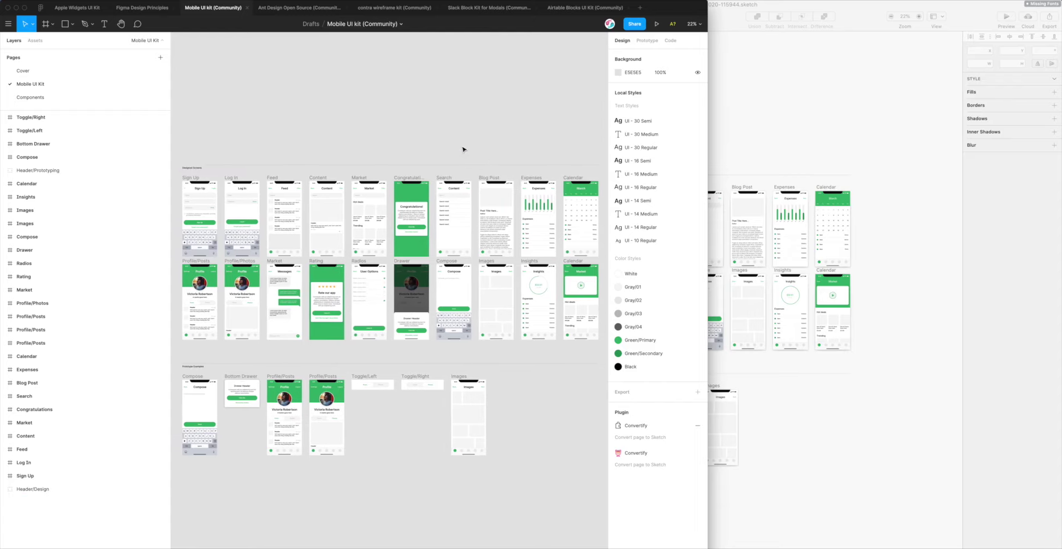
pyautogui.click(711, 203)
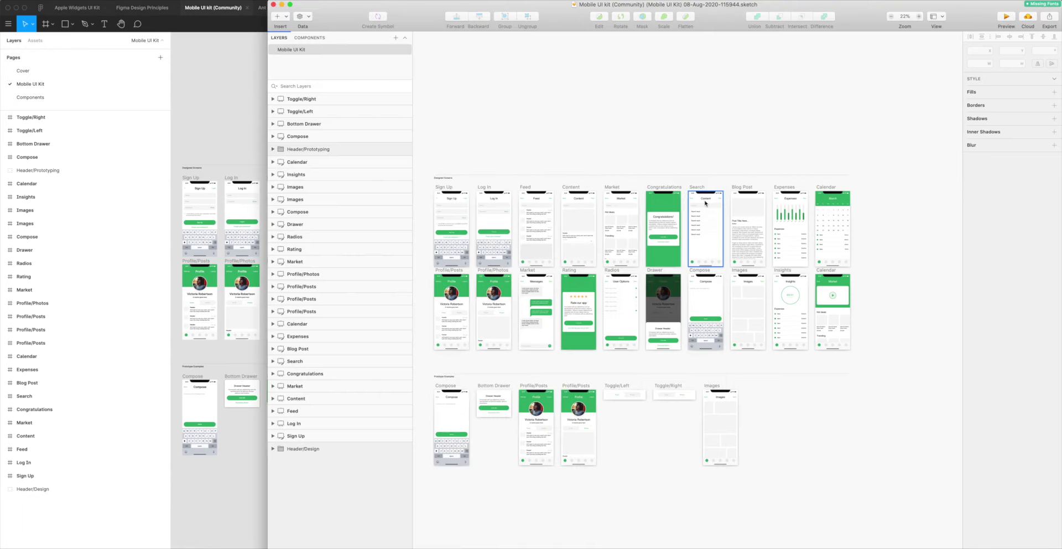
pyautogui.moveTo(574, 24); pyautogui.dragTo(581, 25)
# - Zoom the Figma canvas to 100% and bring the Drawer screen into view between Radios and Compose
pyautogui.click(230, 150)
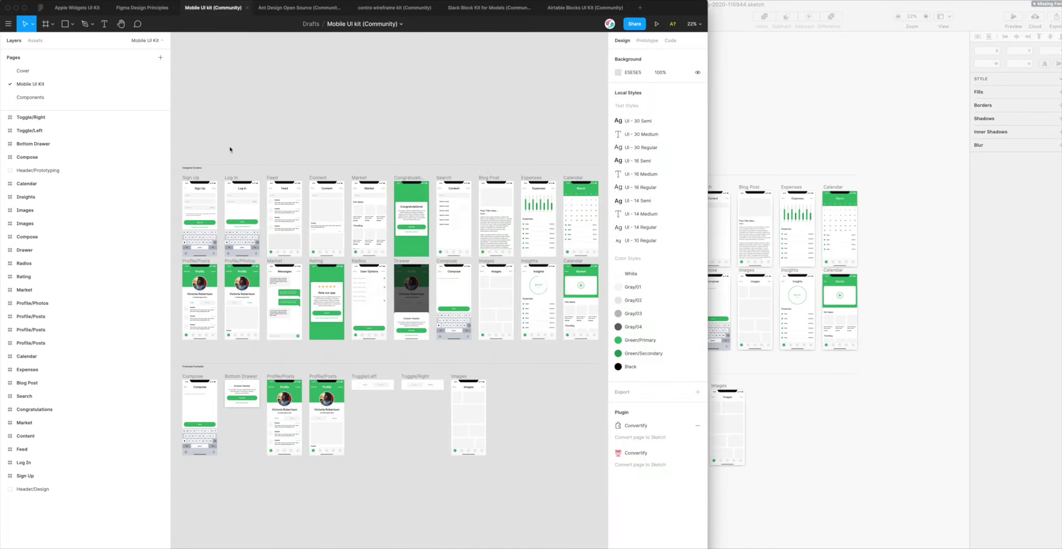
pyautogui.hotkey('shift', '0')
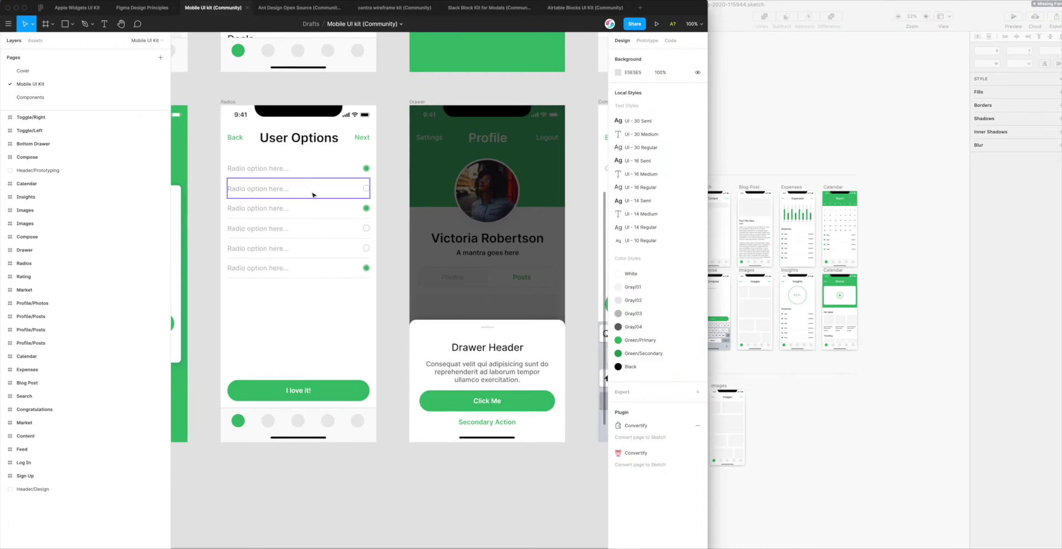
pyautogui.hscroll(3, 312, 195)
pyautogui.scroll(2, 312, 195)
pyautogui.hscroll(1, 305, 208)
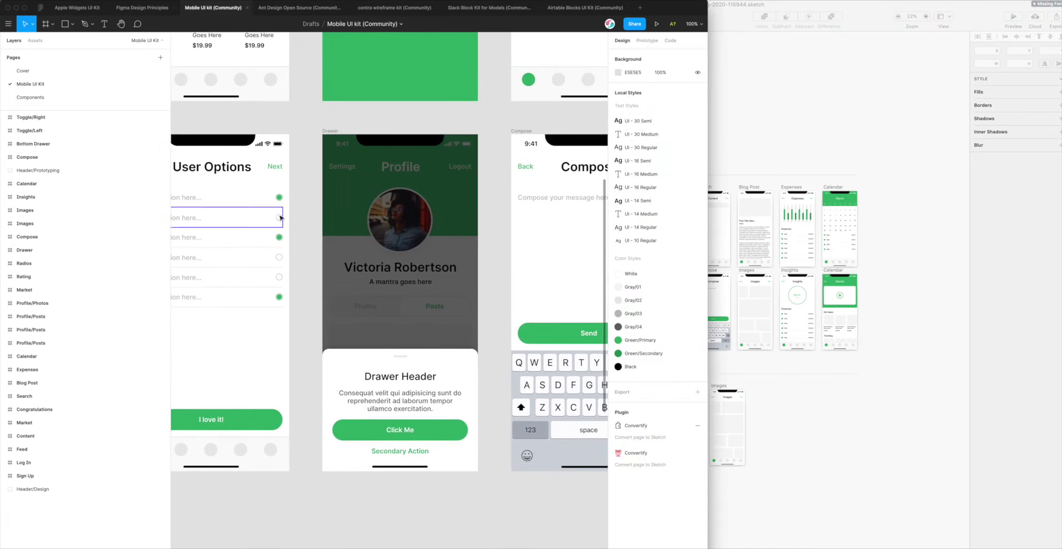
pyautogui.scroll(-1, 297, 219)
pyautogui.click(358, 252)
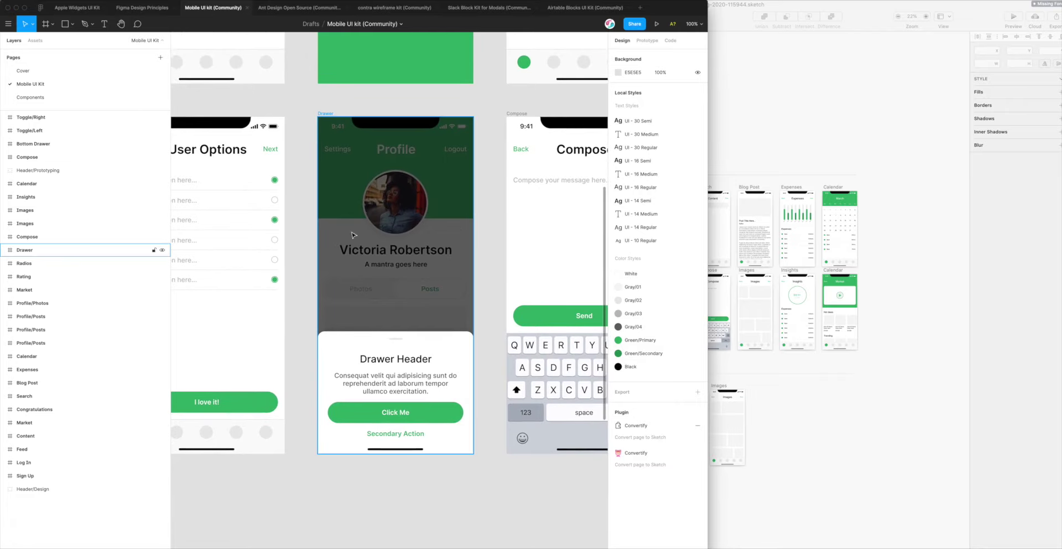
# - Run Convertify again on the Mobile UI Kit page at this zoom level and save the new file to the Desktop
pyautogui.click(481, 198)
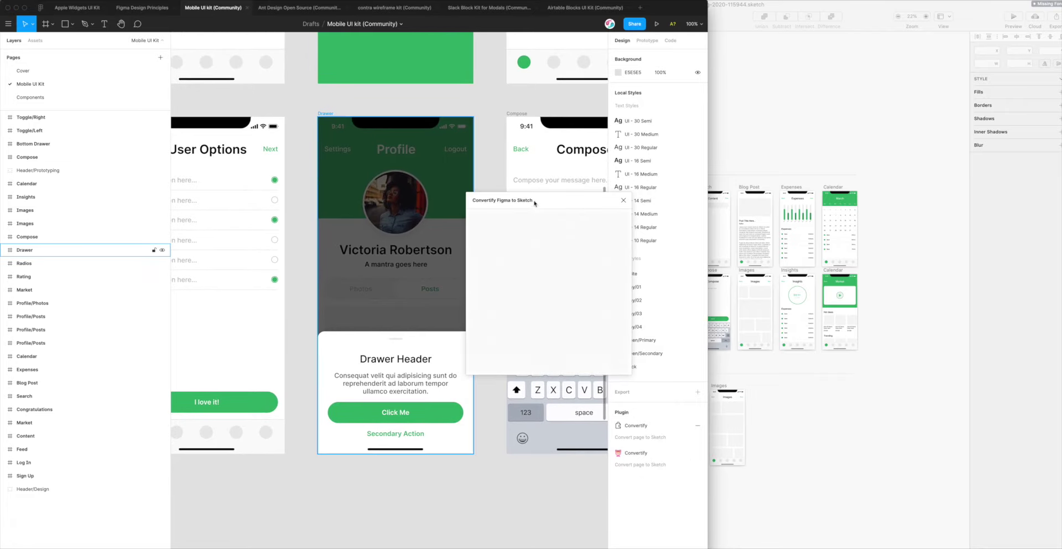
pyautogui.moveTo(534, 203); pyautogui.dragTo(528, 141)
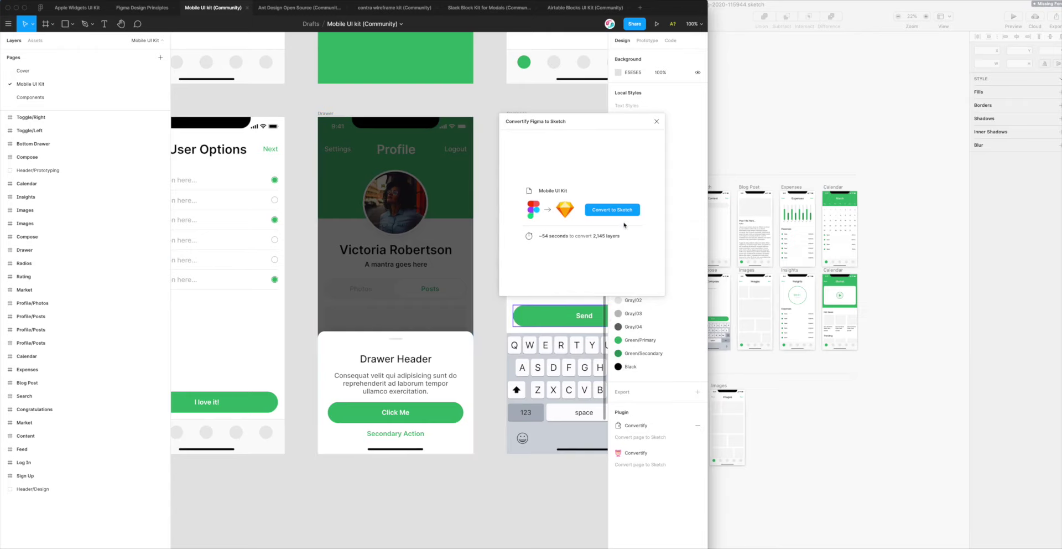
pyautogui.click(613, 211)
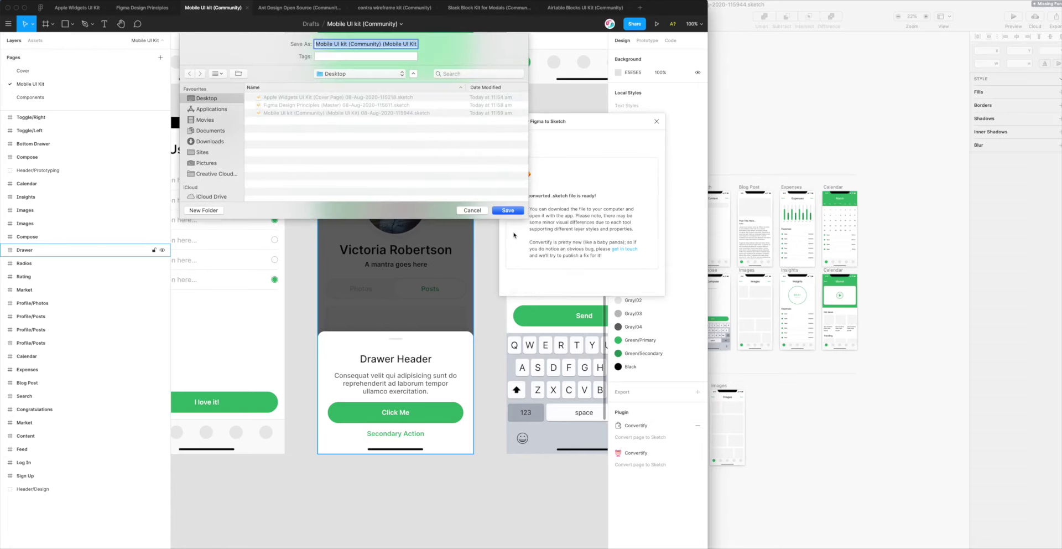
pyautogui.click(515, 212)
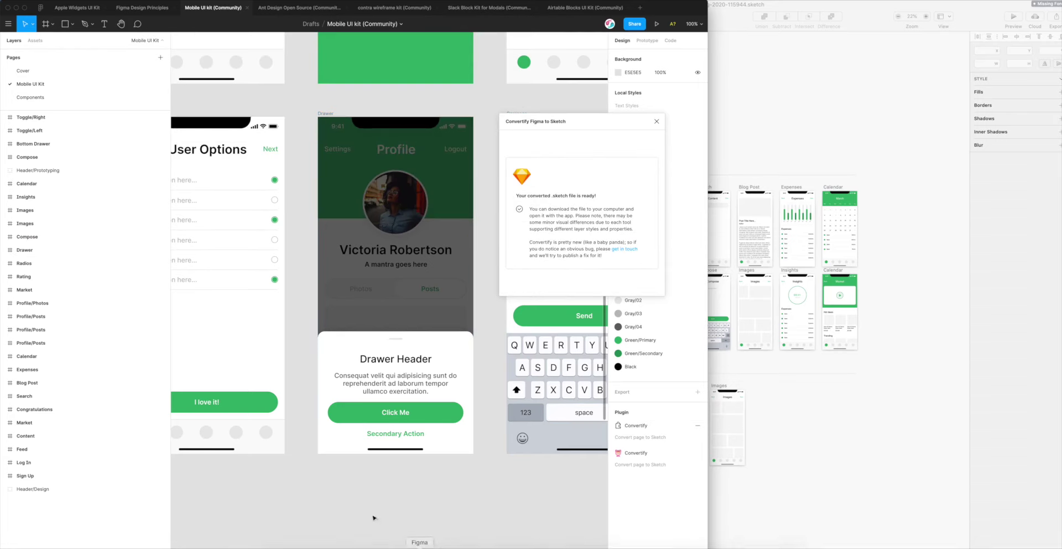
# - Open the Mobile UI kit file ending in 120143.sketch from the Desktop in Sketch
pyautogui.click(280, 542)
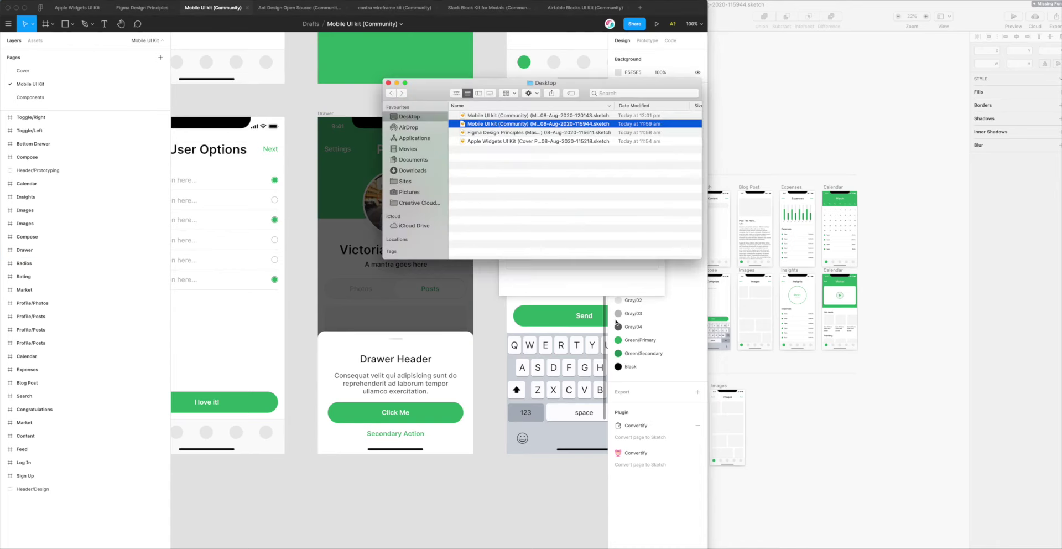
pyautogui.moveTo(576, 101)
pyautogui.mouseDown()
pyautogui.moveTo(645, 246)
pyautogui.moveTo(668, 267)
pyautogui.mouseUp()
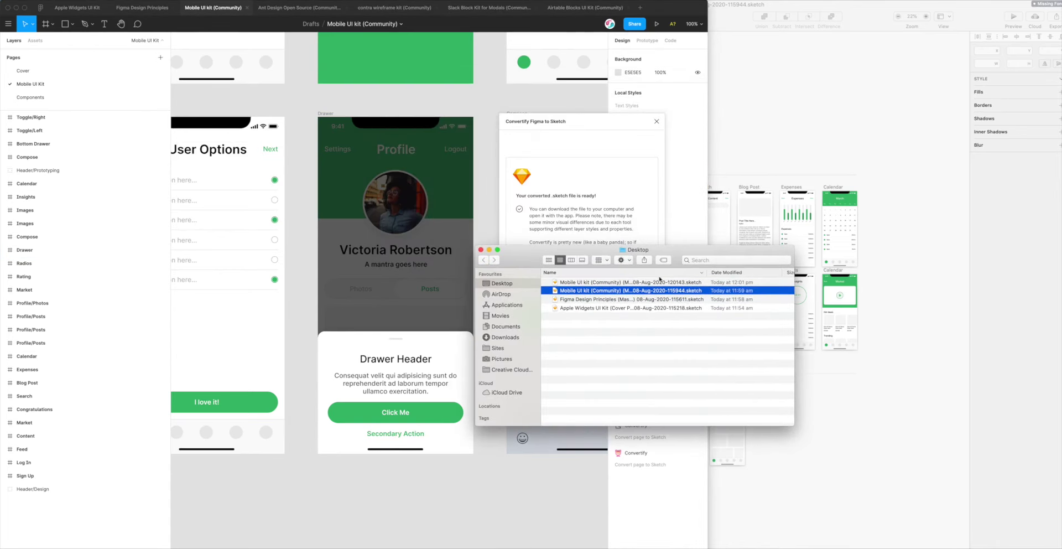
pyautogui.click(671, 284)
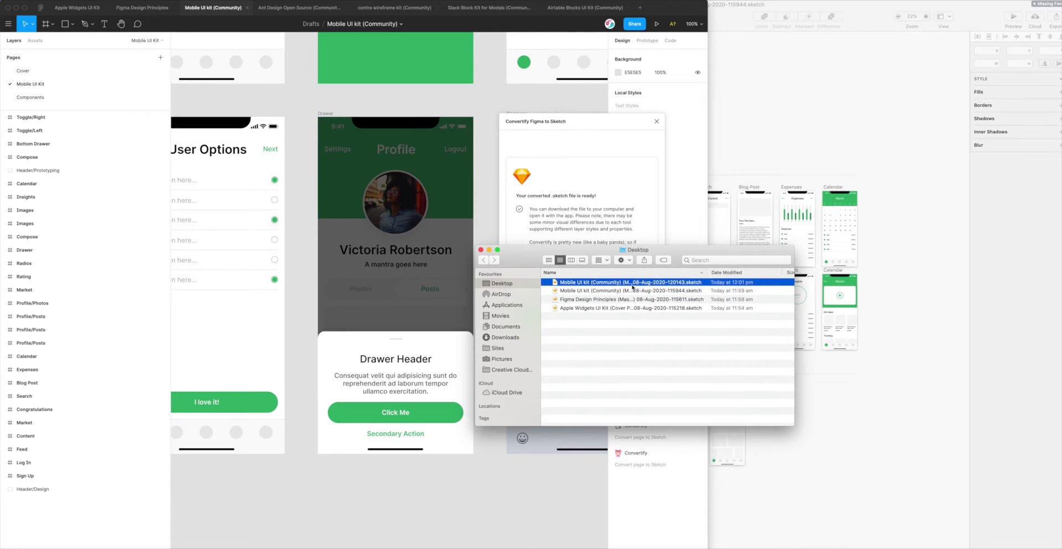
pyautogui.press('Return')
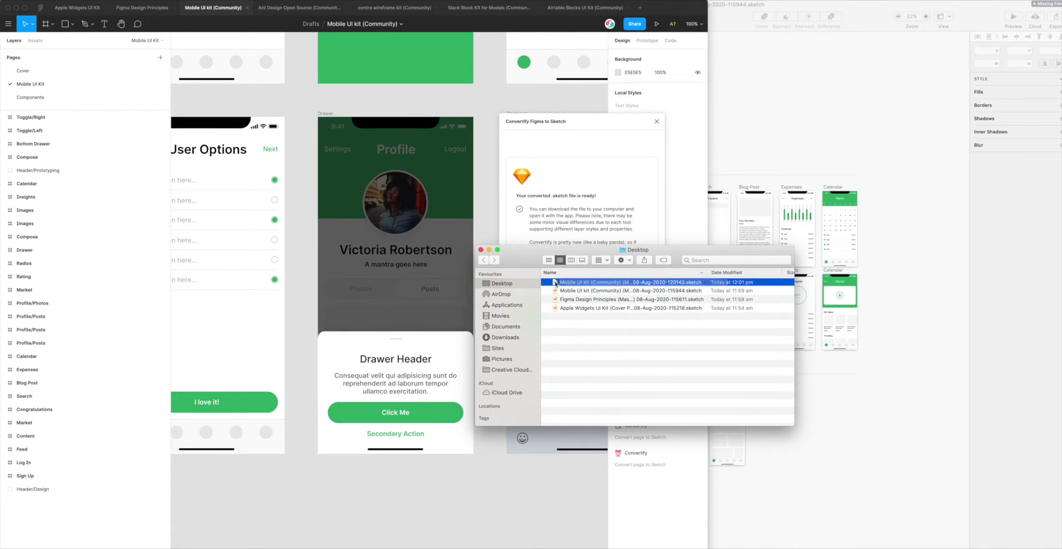
pyautogui.press('super+Tab')
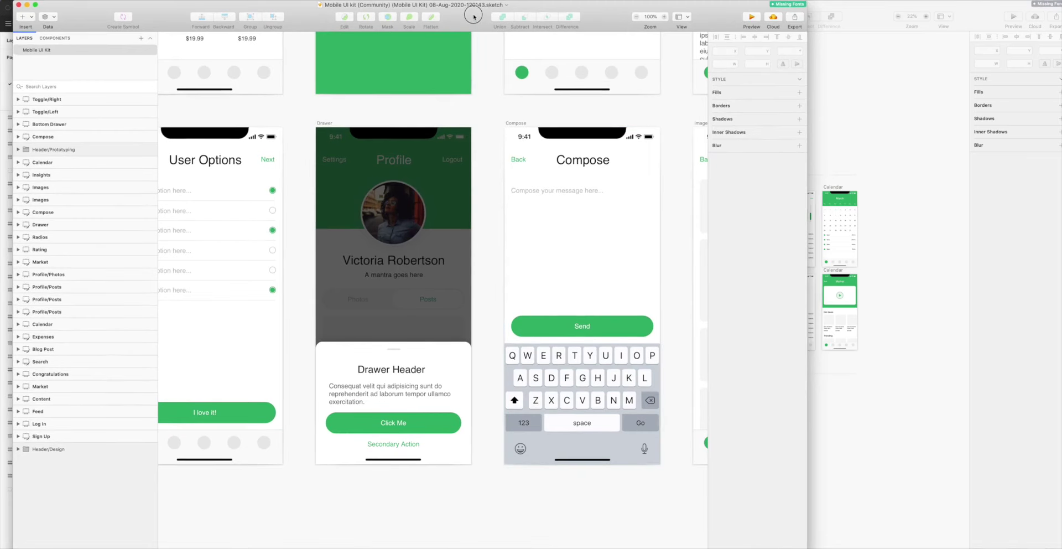
# - Move the new Sketch window beside Figma so both Drawer screens are visible
pyautogui.doubleClick(471, 8)
pyautogui.click(289, 5)
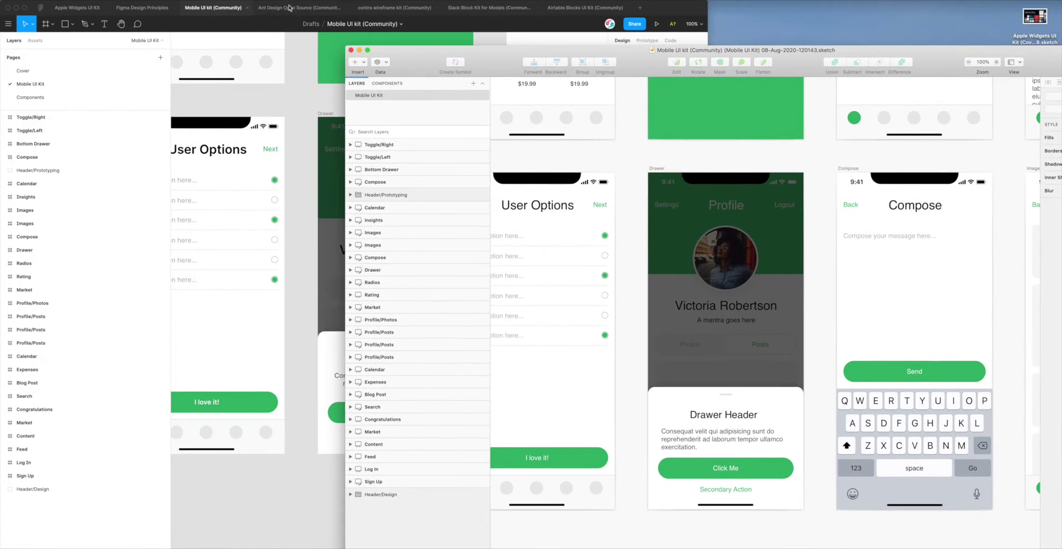
pyautogui.moveTo(401, 60)
pyautogui.mouseDown()
pyautogui.moveTo(459, 22)
pyautogui.moveTo(611, 23)
pyautogui.mouseUp()
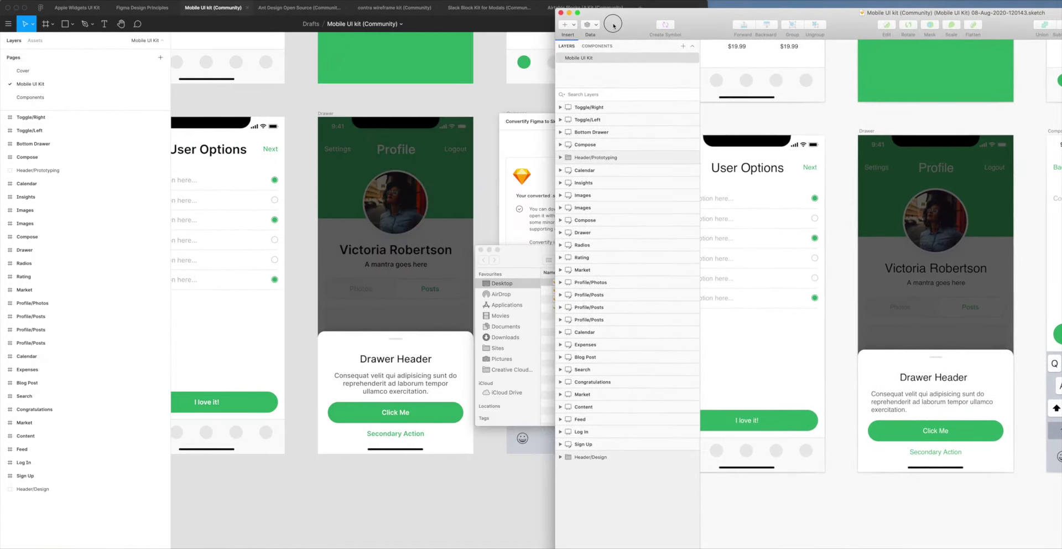
# - Close Convertify and fit the Figma window to half the screen with the Drawer screen fully in view
pyautogui.click(502, 156)
pyautogui.click(655, 122)
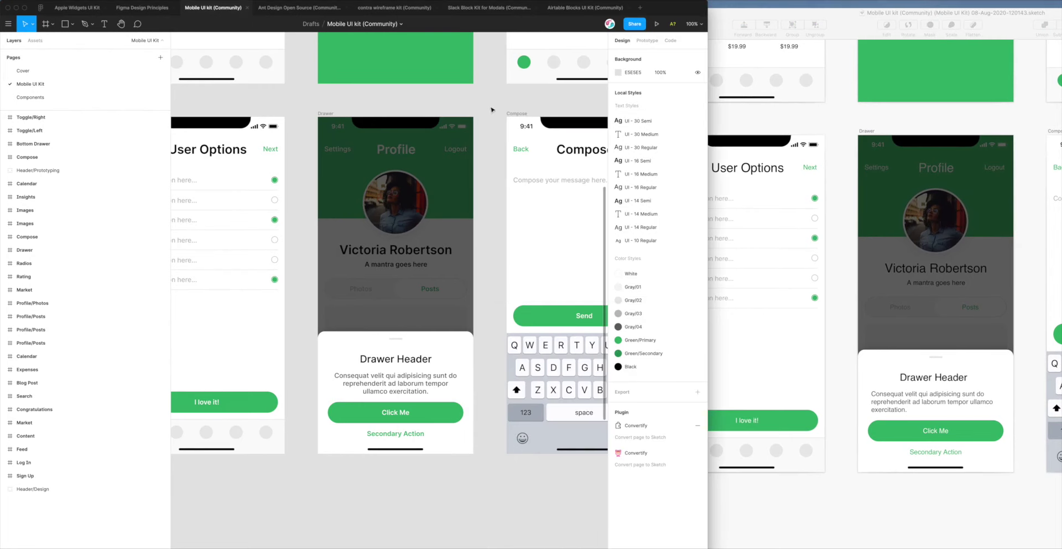
pyautogui.hotkey('ctrl', 'alt', 'Left')
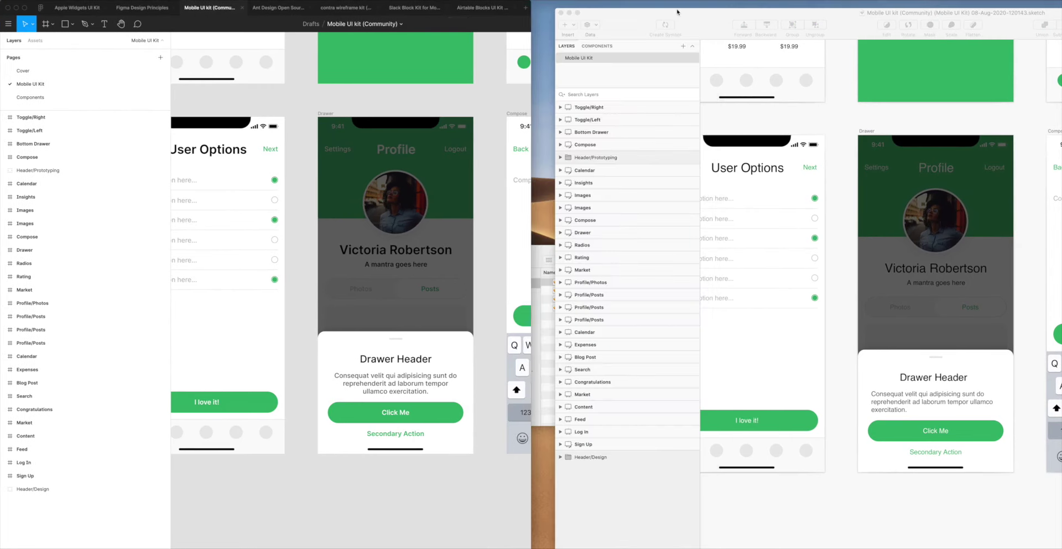
pyautogui.click(33, 249)
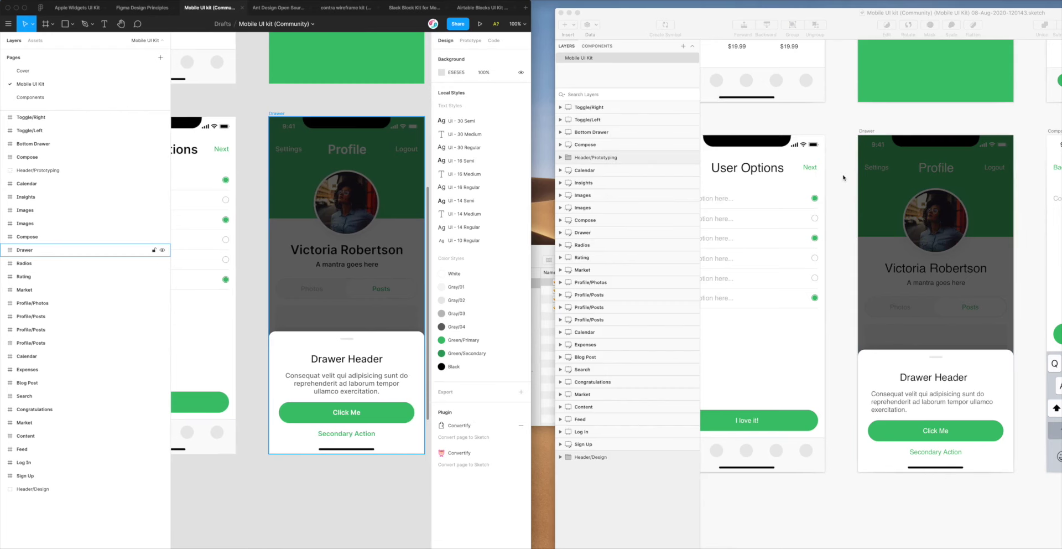
# - Close the Mobile UI kit file in Sketch and the Desktop folder window in Finder
pyautogui.click(838, 26)
pyautogui.doubleClick(838, 26)
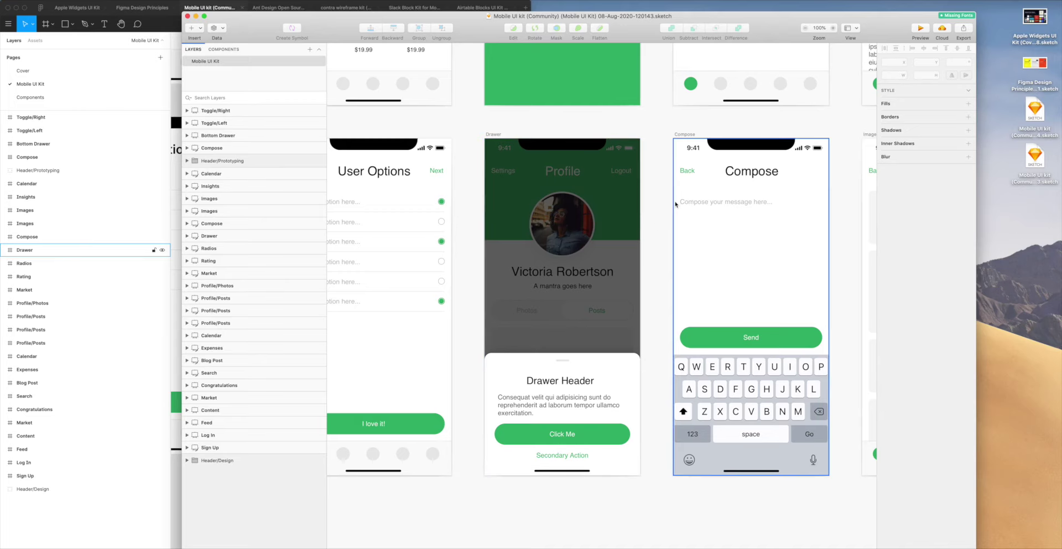
pyautogui.moveTo(497, 31)
pyautogui.mouseDown()
pyautogui.moveTo(561, 64)
pyautogui.moveTo(708, 85)
pyautogui.mouseUp()
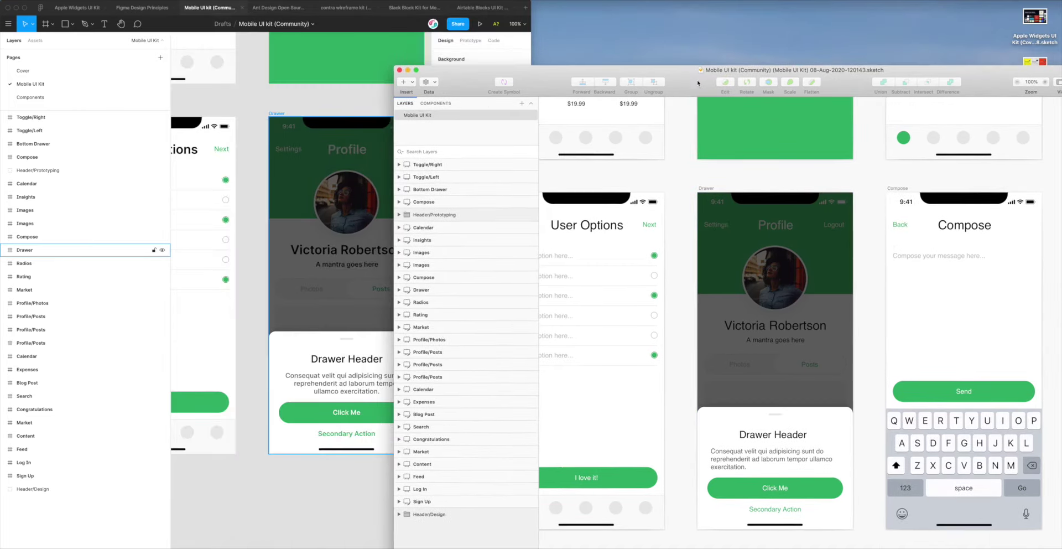
pyautogui.click(399, 70)
pyautogui.moveTo(611, 258); pyautogui.dragTo(652, 257)
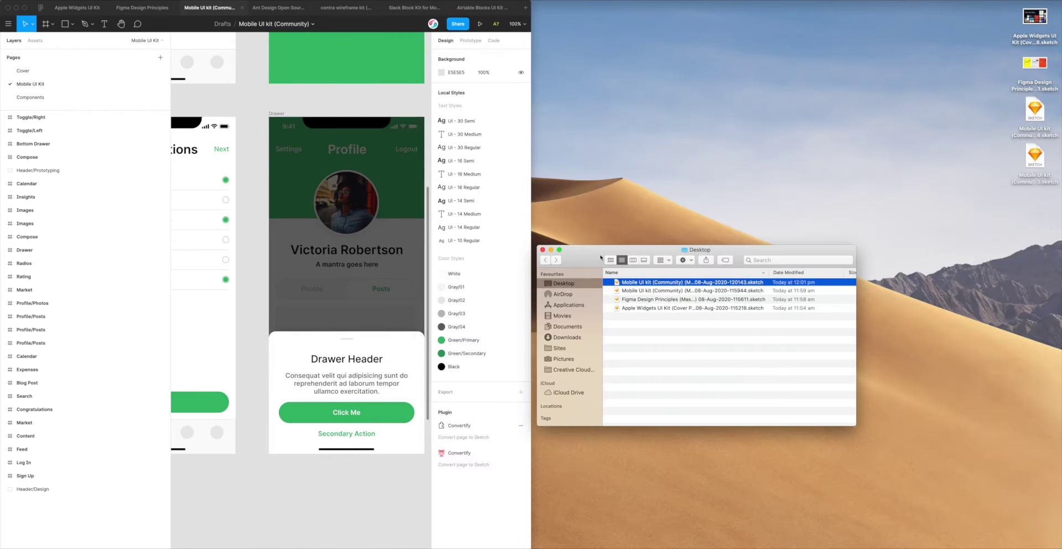
pyautogui.click(542, 250)
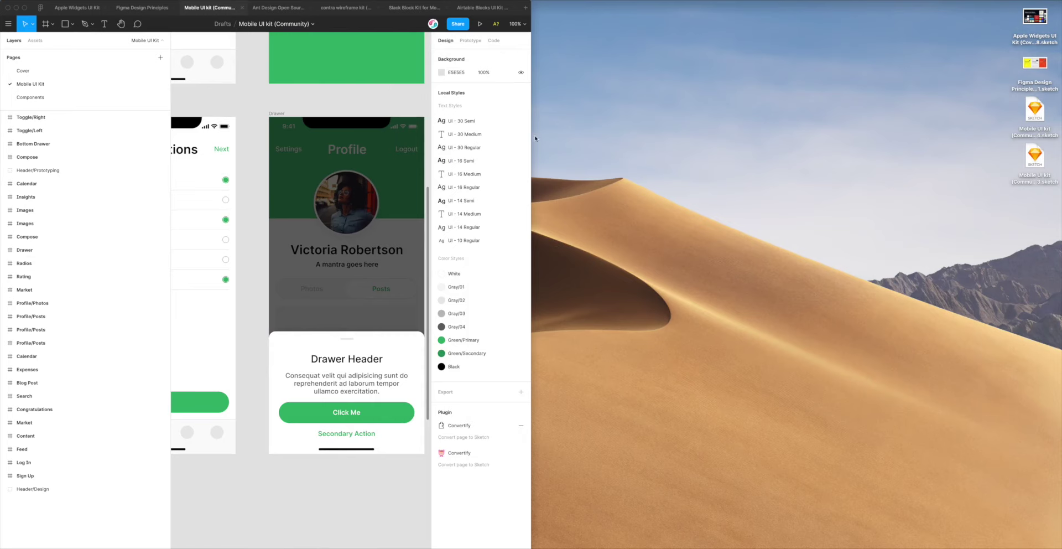
# - Widen the Figma window and zoom out on the Mobile UI Kit page until all its screens are in view
pyautogui.moveTo(531, 142); pyautogui.dragTo(950, 145)
pyautogui.scroll(5, 577, 268)
pyautogui.hscroll(-4, 577, 268)
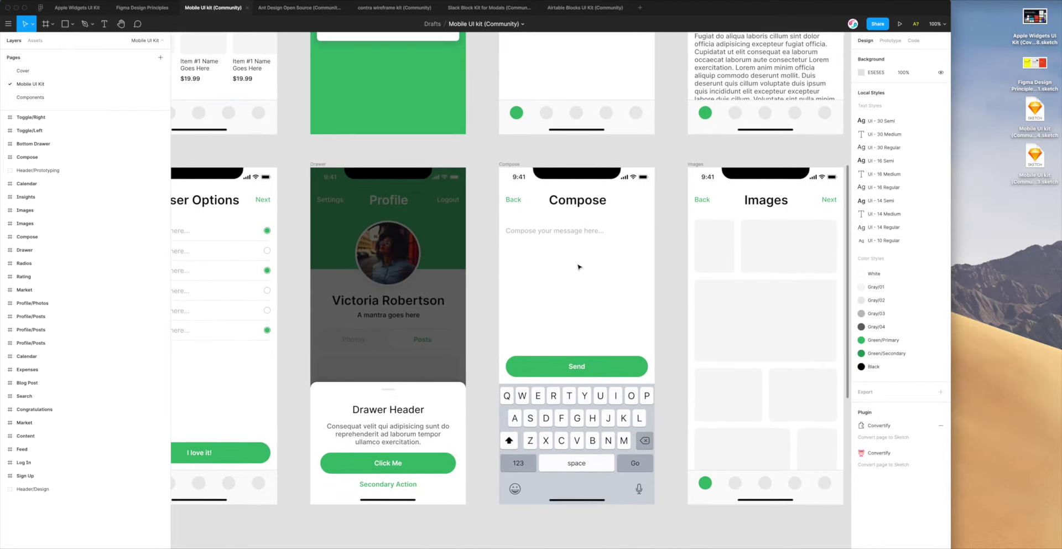
pyautogui.click(936, 24)
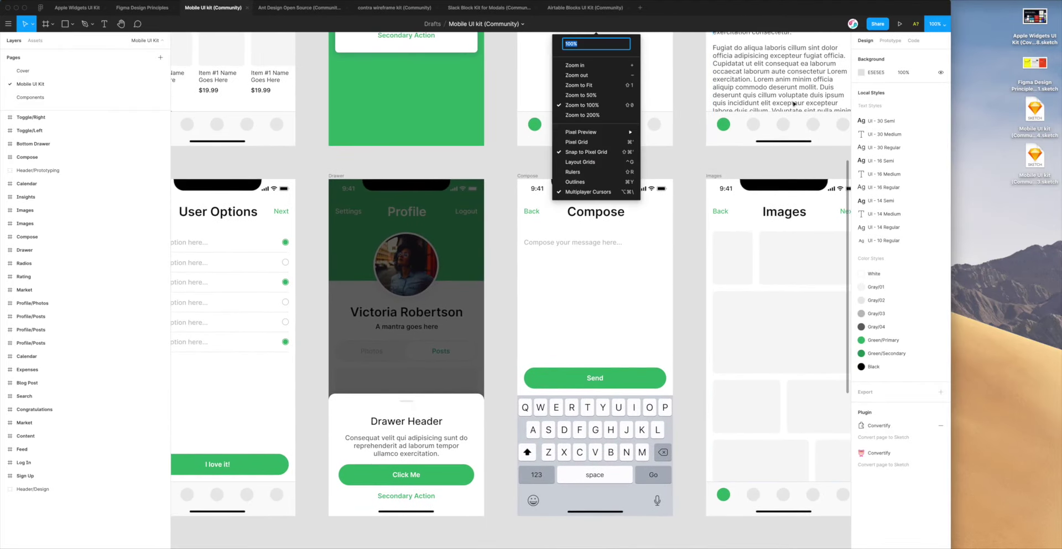
pyautogui.click(583, 86)
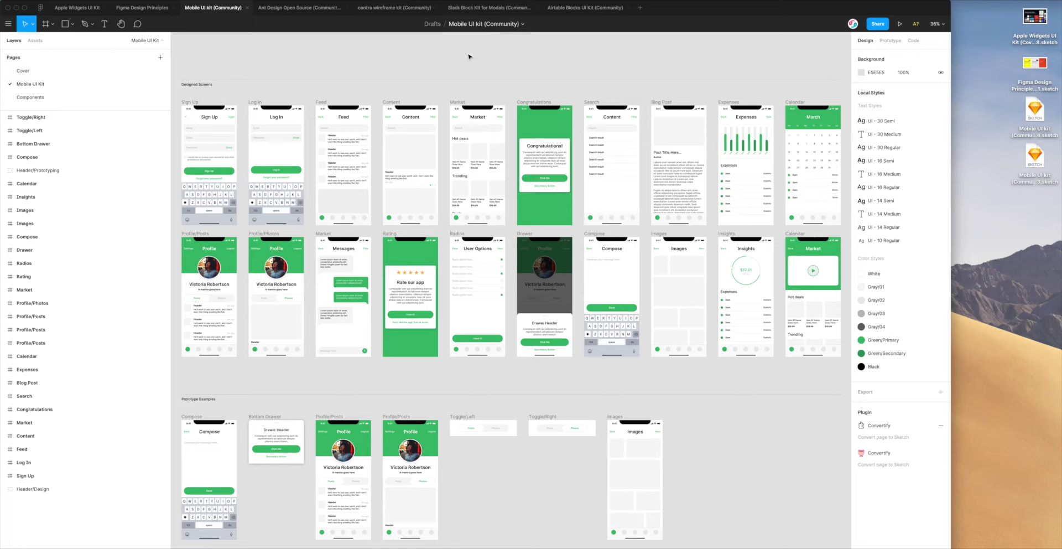
# - Open the Ant Design Open Source file and examine the component sections and cover frames on its Ant Design page
pyautogui.click(304, 11)
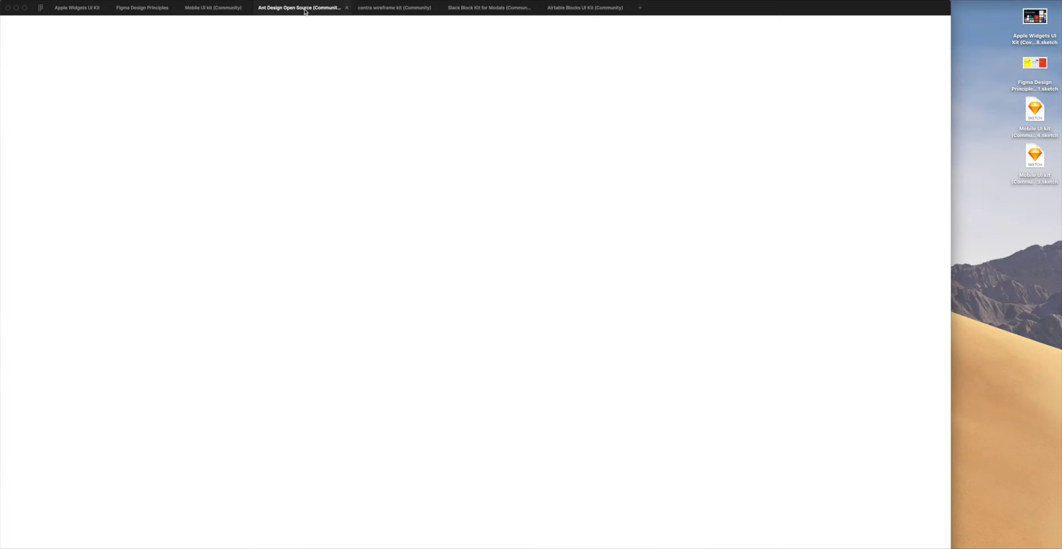
pyautogui.hscroll(-5, 416, 78)
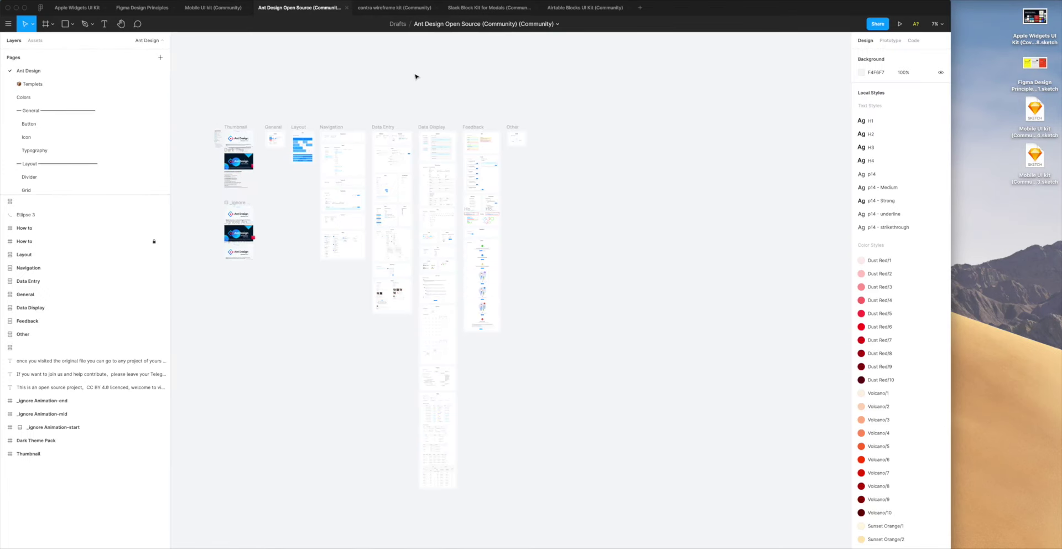
pyautogui.scroll(10, 416, 76)
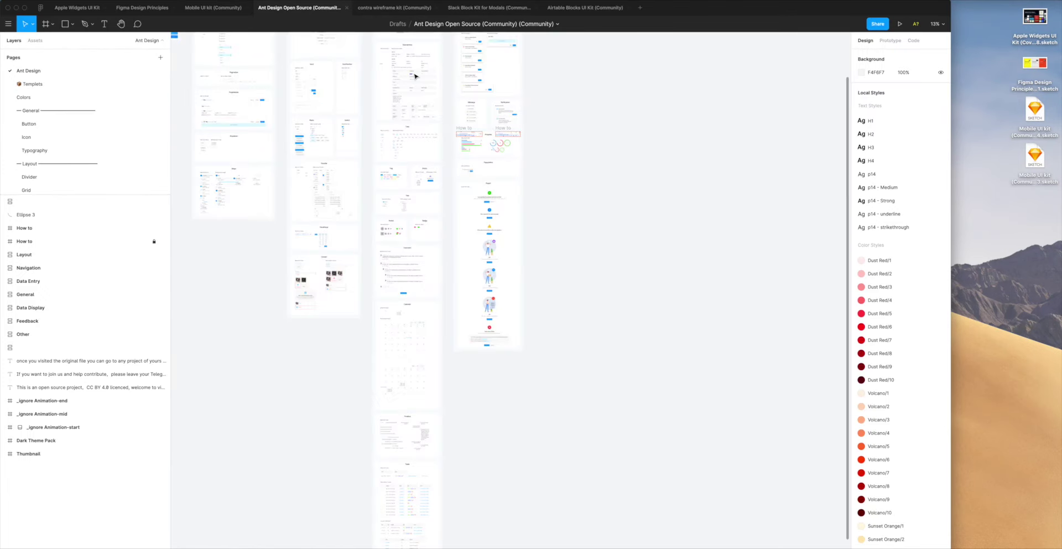
pyautogui.hscroll(-5, 386, 151)
pyautogui.scroll(10, 386, 156)
pyautogui.hscroll(-5, 386, 156)
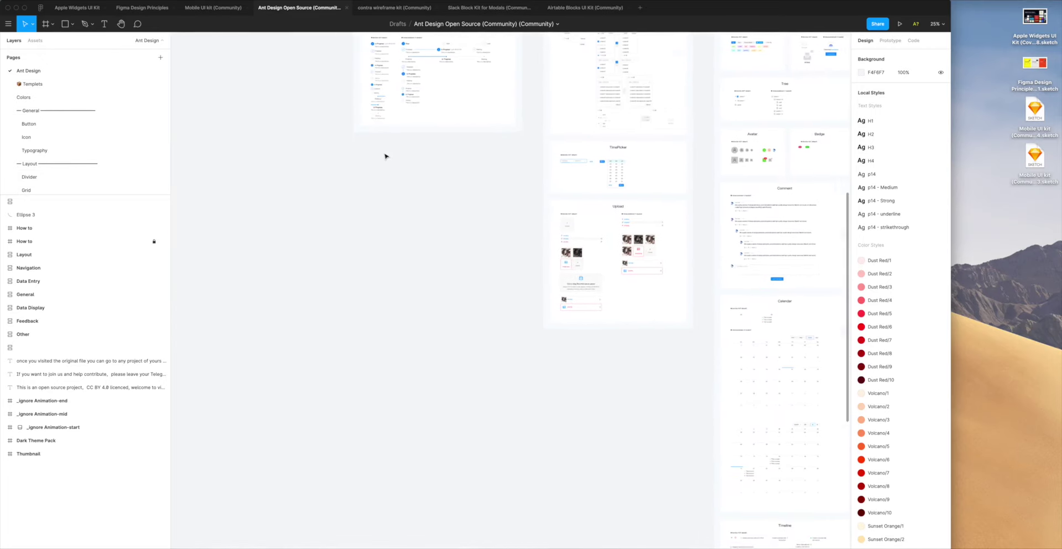
pyautogui.scroll(3, 385, 156)
pyautogui.hscroll(-4, 348, 116)
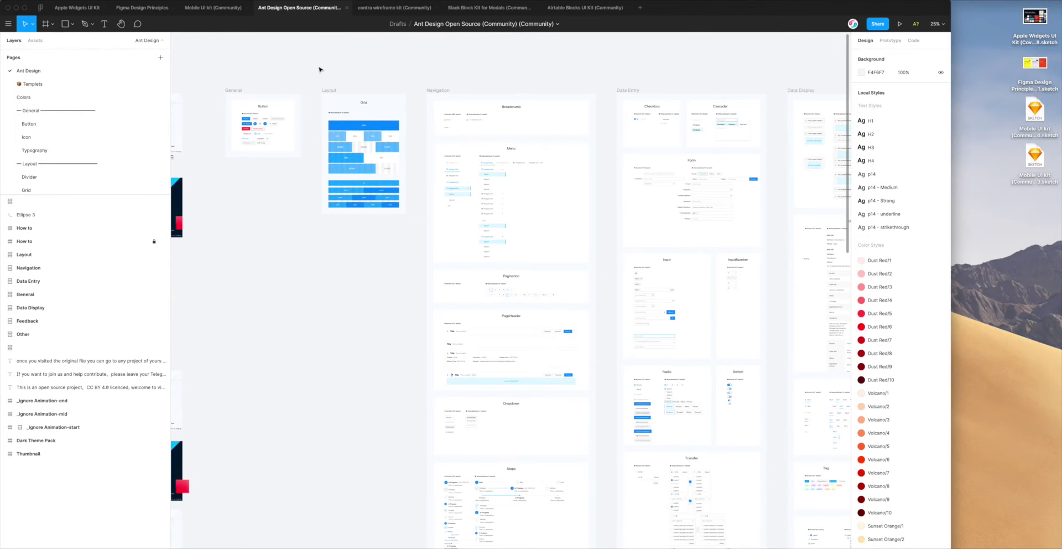
pyautogui.hscroll(-6, 321, 69)
pyautogui.hscroll(-1, 343, 73)
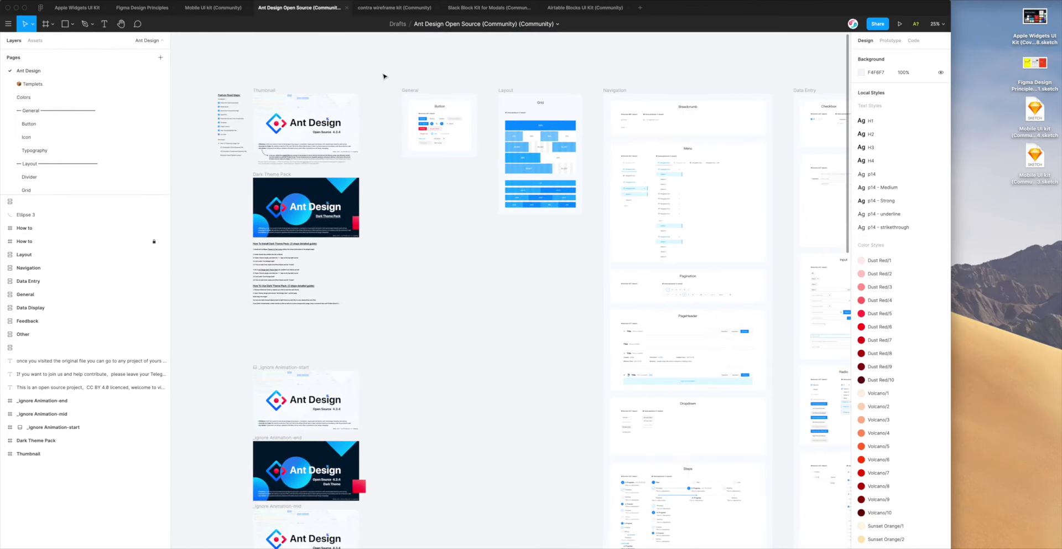
# - Run Convertify on the Ant Design page and start its conversion to Sketch
pyautogui.scroll(-2, 861, 412)
pyautogui.scroll(-15, 861, 412)
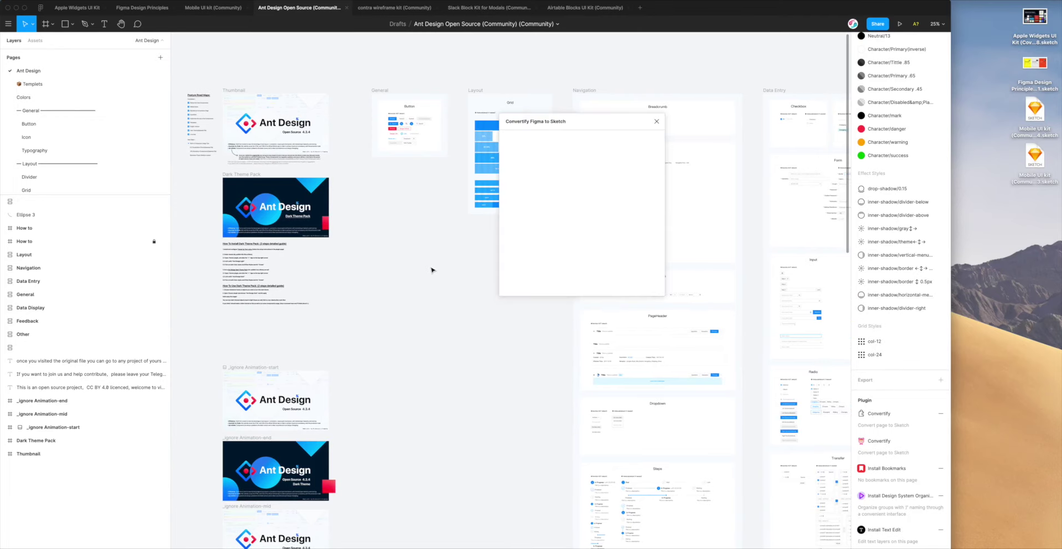
pyautogui.moveTo(558, 123)
pyautogui.mouseDown()
pyautogui.moveTo(469, 165)
pyautogui.moveTo(546, 124)
pyautogui.moveTo(564, 125)
pyautogui.mouseUp()
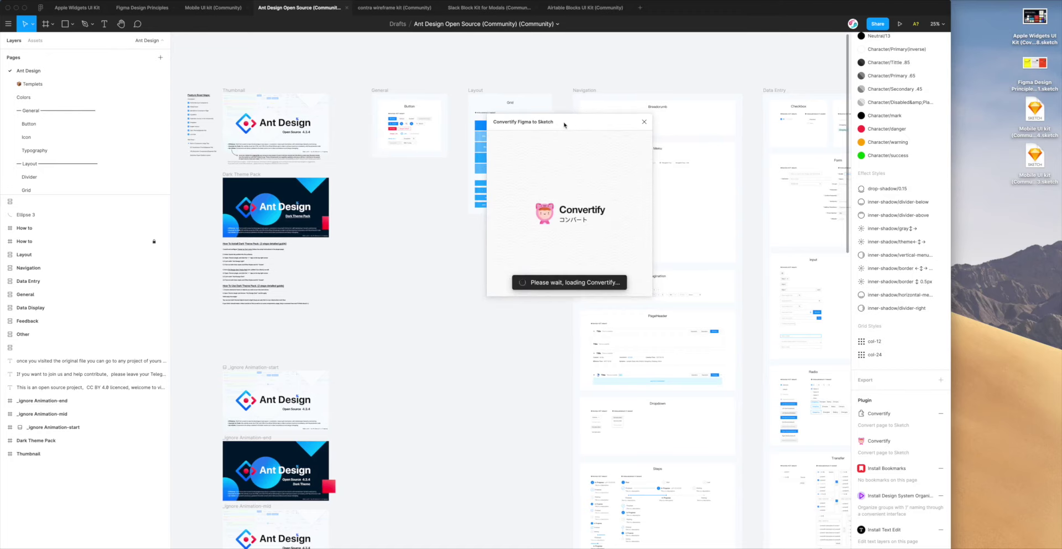
pyautogui.moveTo(564, 125); pyautogui.dragTo(434, 144)
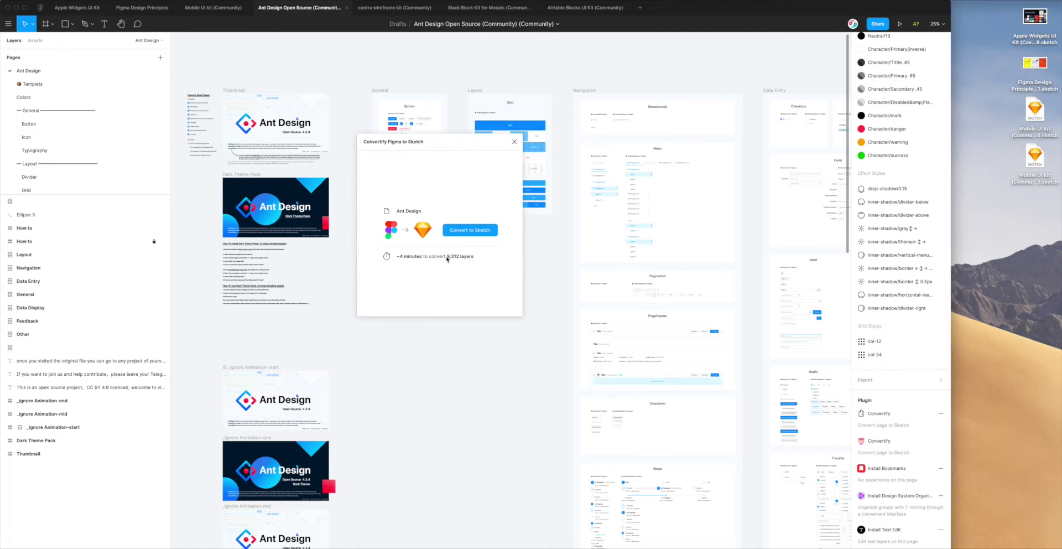
pyautogui.moveTo(474, 144)
pyautogui.mouseDown()
pyautogui.moveTo(513, 221)
pyautogui.moveTo(430, 195)
pyautogui.moveTo(447, 178)
pyautogui.mouseUp()
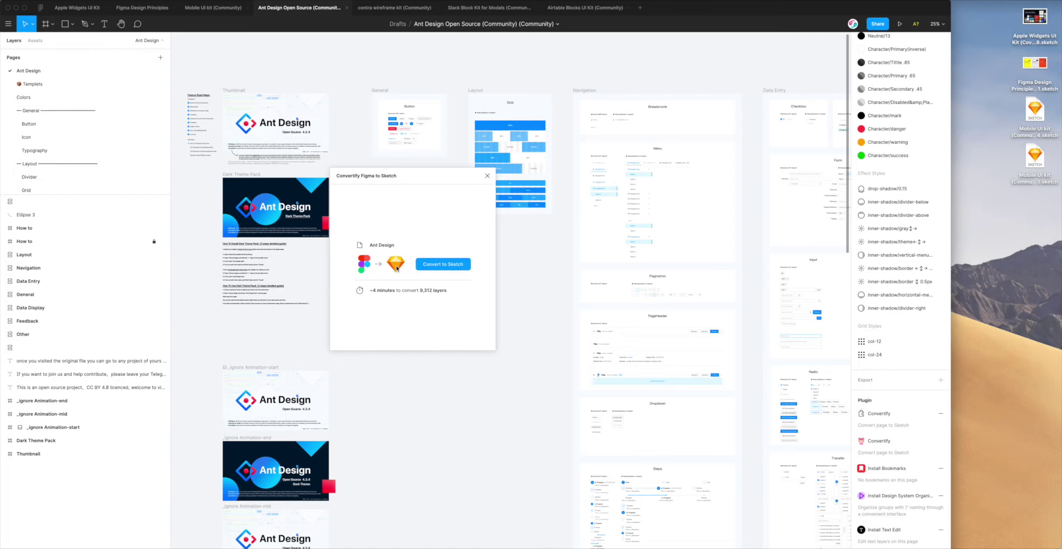
pyautogui.click(442, 265)
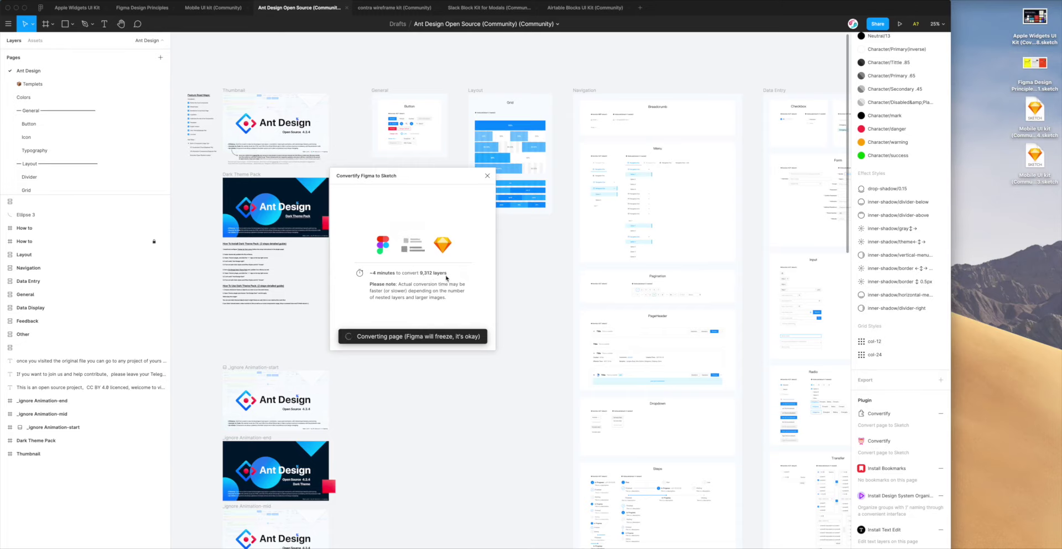
# - Save the converted Ant Design Open Source file to the Desktop, close Convertify and clear the layer selection
pyautogui.moveTo(439, 185); pyautogui.dragTo(482, 174)
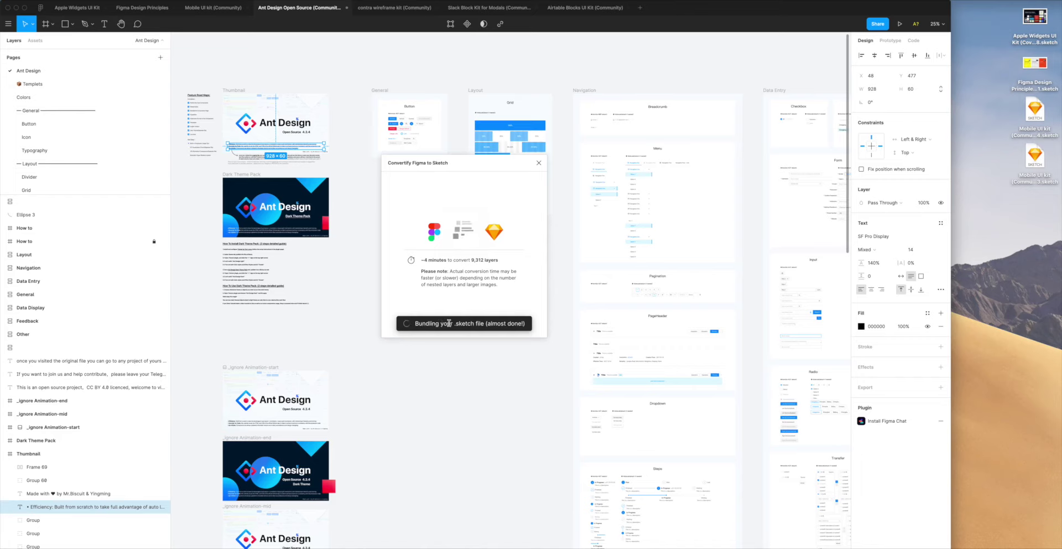
pyautogui.moveTo(479, 164)
pyautogui.mouseDown()
pyautogui.moveTo(493, 145)
pyautogui.moveTo(465, 144)
pyautogui.moveTo(486, 145)
pyautogui.moveTo(477, 149)
pyautogui.mouseUp()
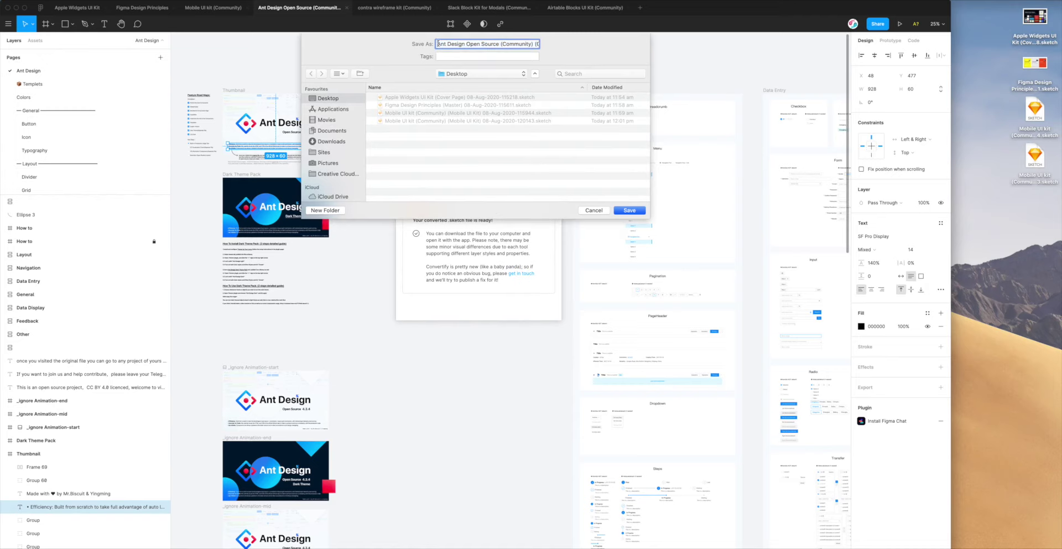
pyautogui.moveTo(500, 44); pyautogui.dragTo(438, 44)
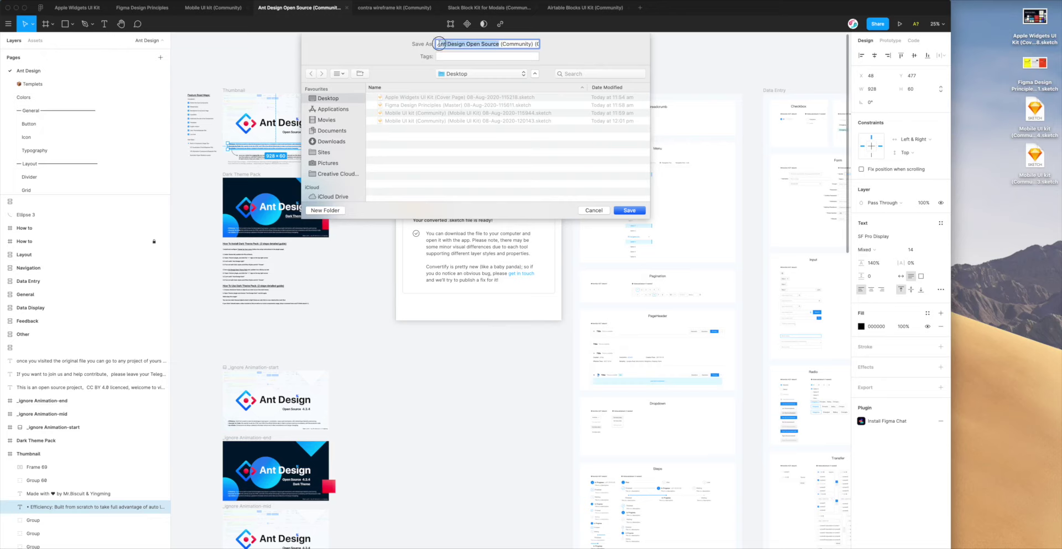
pyautogui.doubleClick(508, 44)
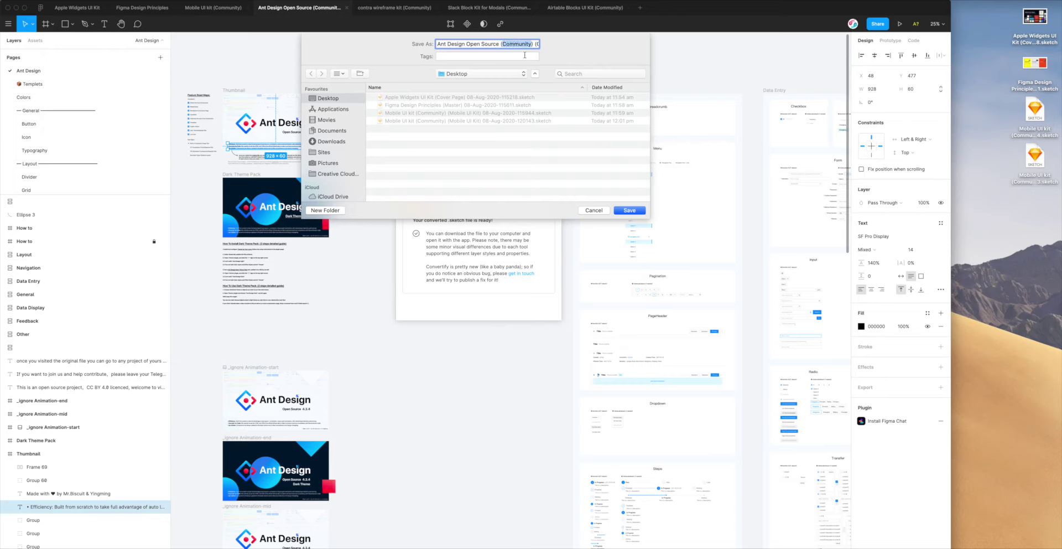
pyautogui.click(629, 213)
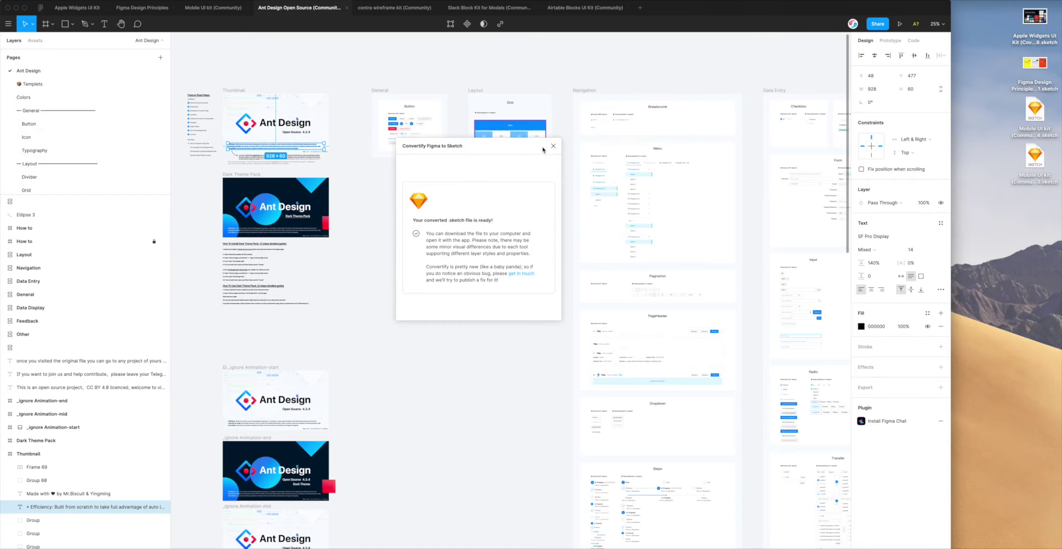
pyautogui.click(554, 146)
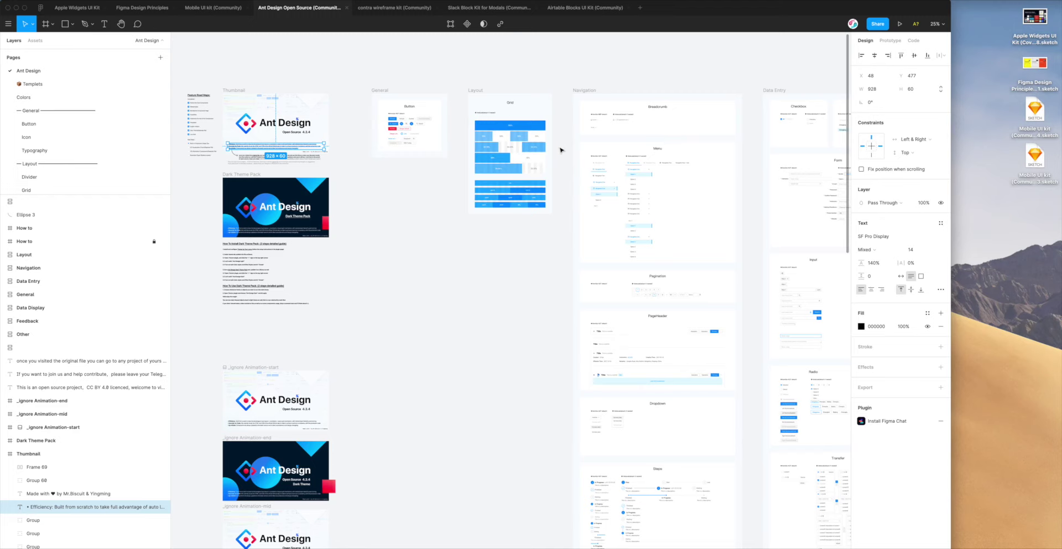
pyautogui.click(566, 156)
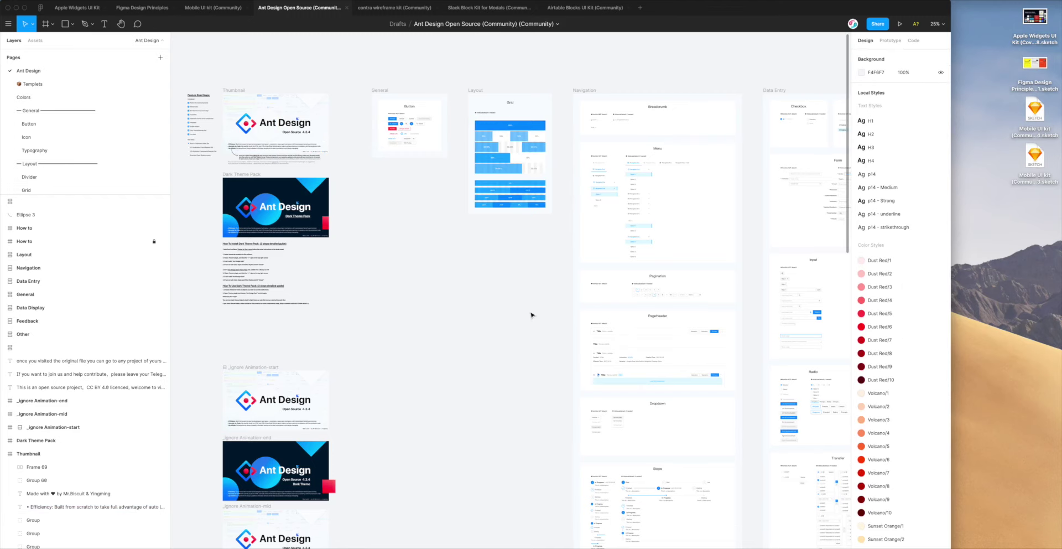
# - Fit Figma to half the screen and open the Ant Design Open Source file ending in 120606.sketch from the Desktop in Sketch
pyautogui.hotkey('ctrl', 'alt', 'Left')
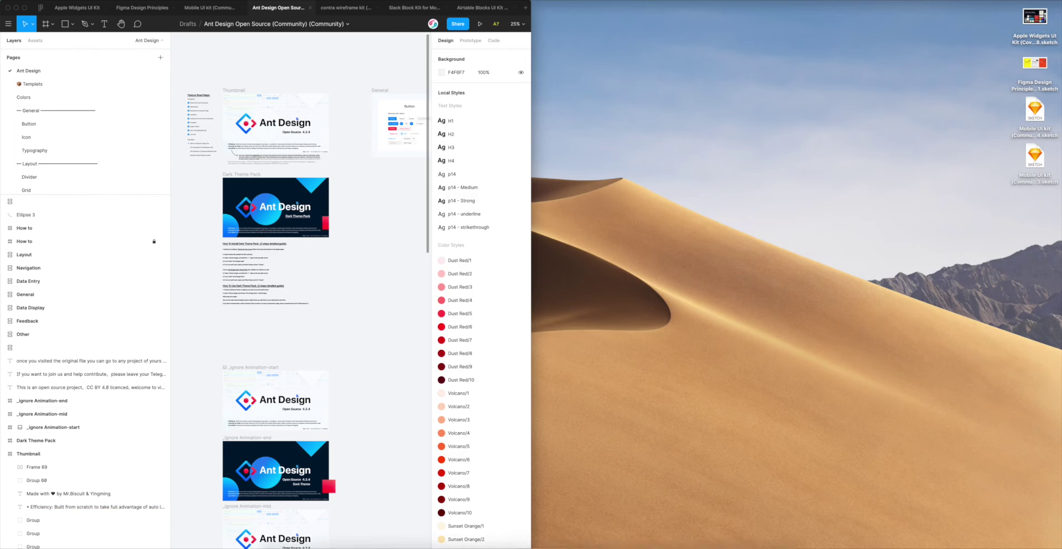
pyautogui.click(282, 543)
pyautogui.click(647, 313)
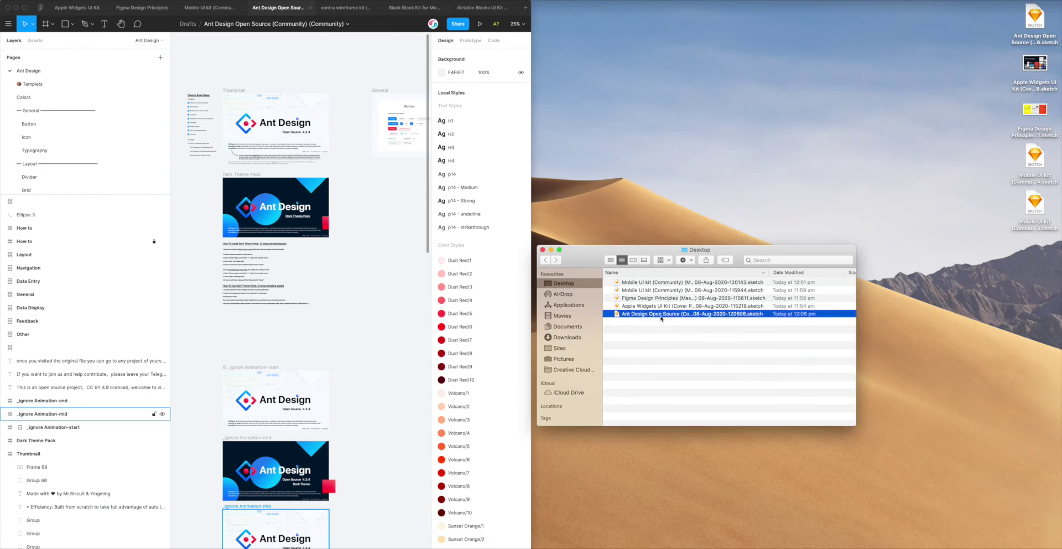
pyautogui.press('Return')
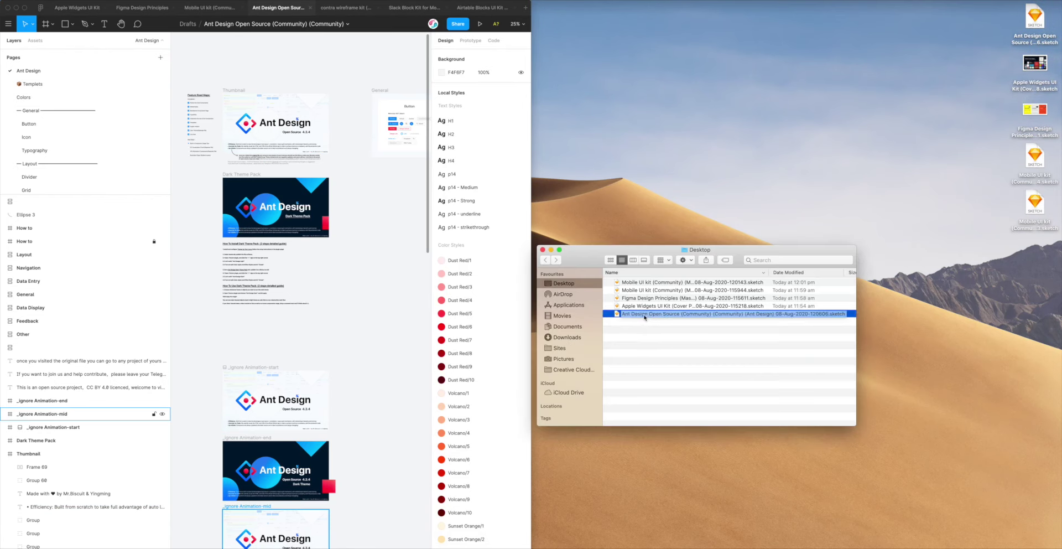
pyautogui.click(629, 334)
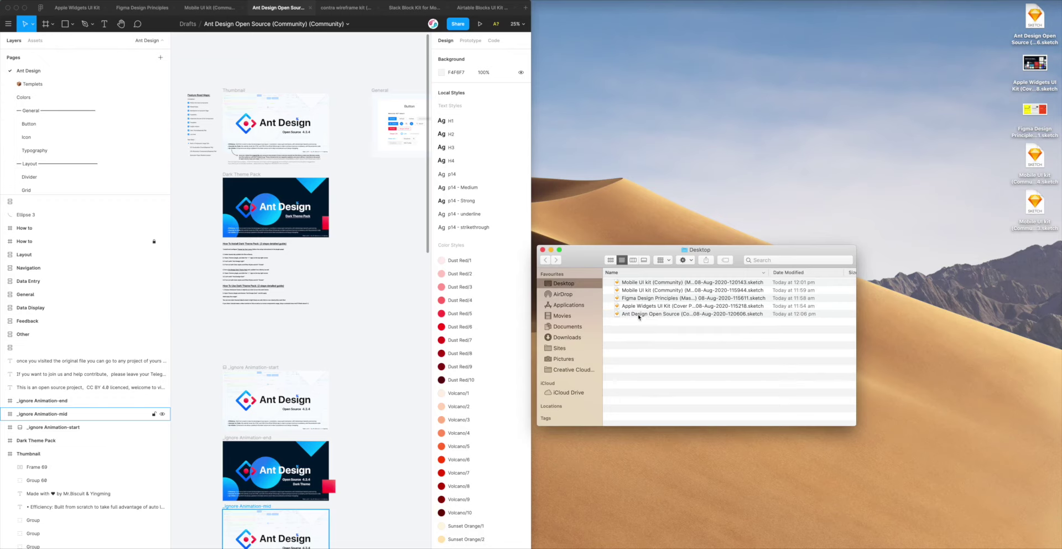
pyautogui.doubleClick(638, 313)
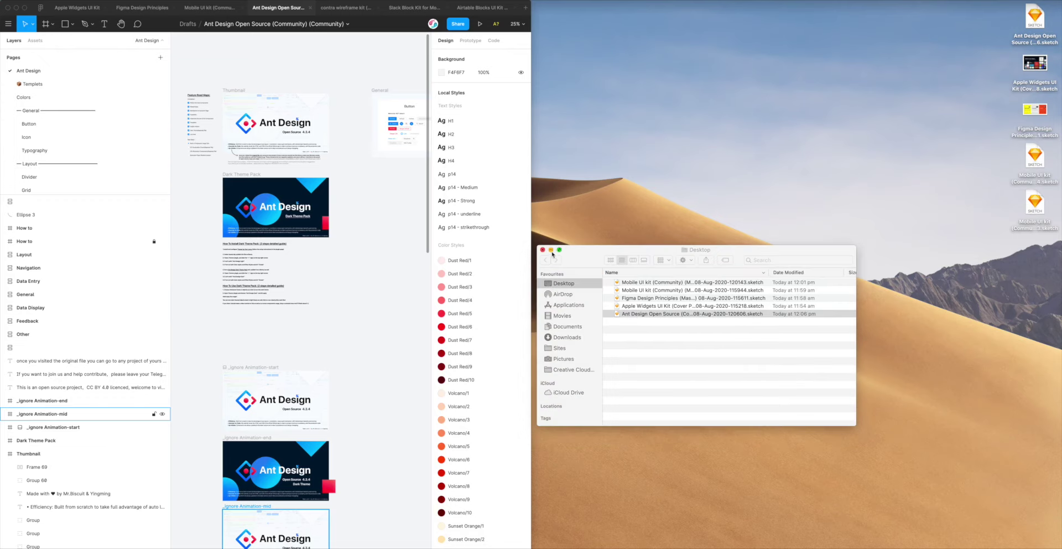
pyautogui.click(551, 250)
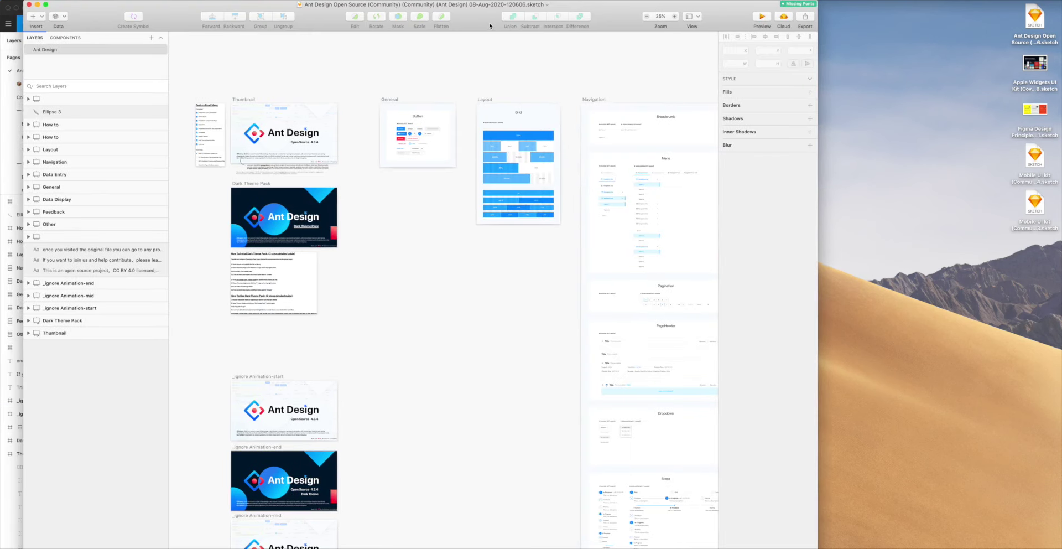
# - Fit Sketch to the other half of the screen and compare the Navigation and Data Entry artboards with the Figma original
pyautogui.hotkey('ctrl', 'alt', 'Right')
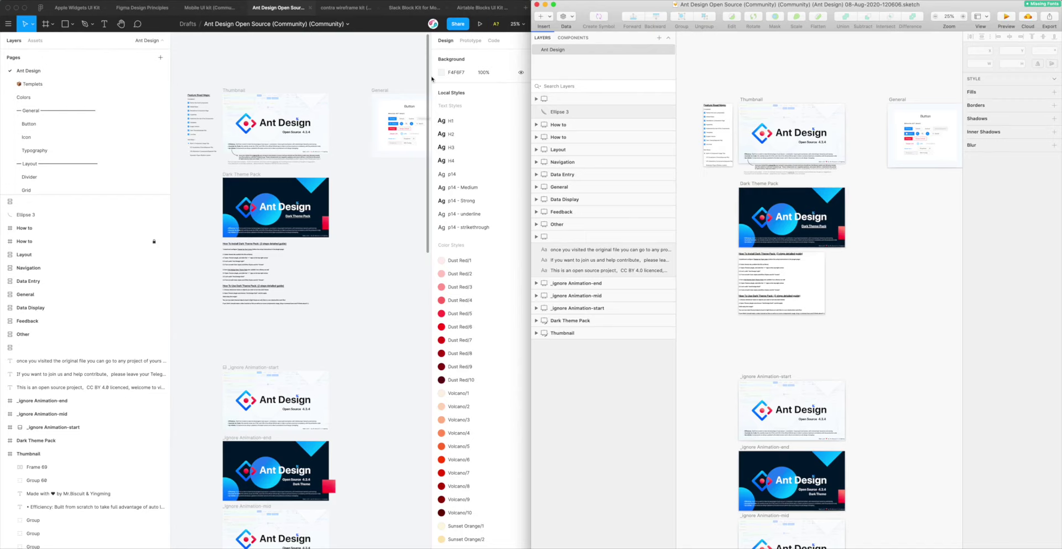
pyautogui.hscroll(10, 712, 230)
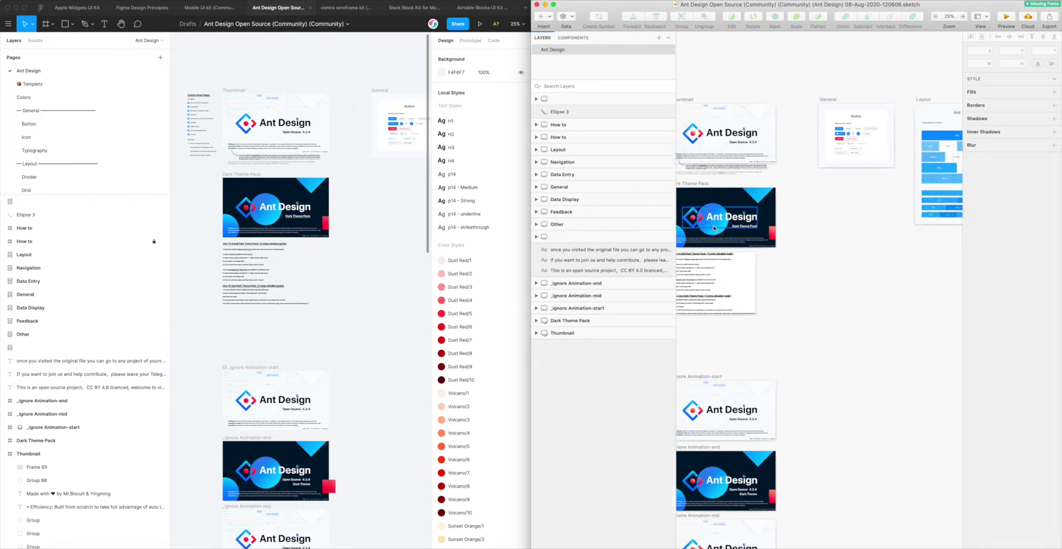
pyautogui.hscroll(10, 716, 228)
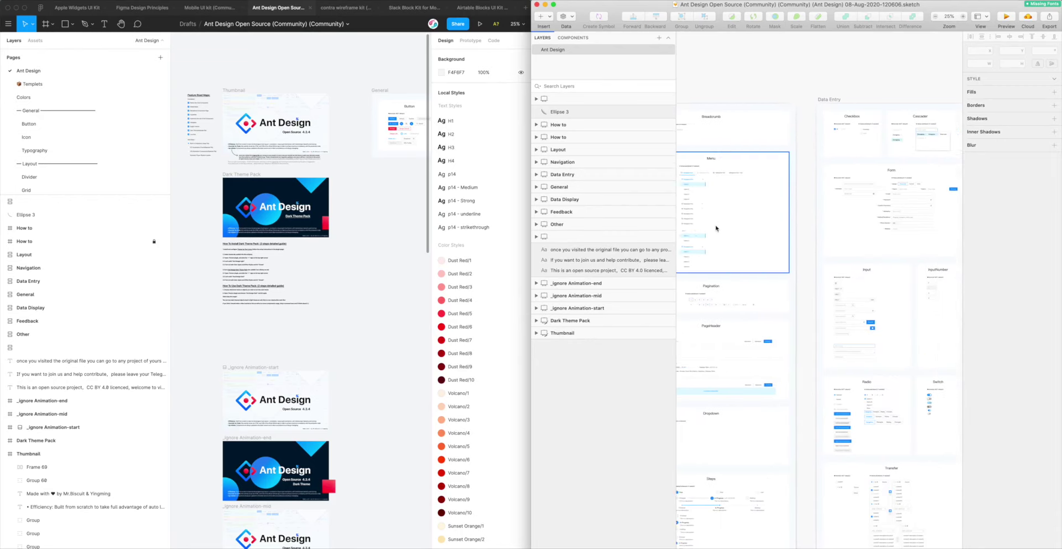
pyautogui.hscroll(5, 316, 216)
pyautogui.hscroll(6, 316, 217)
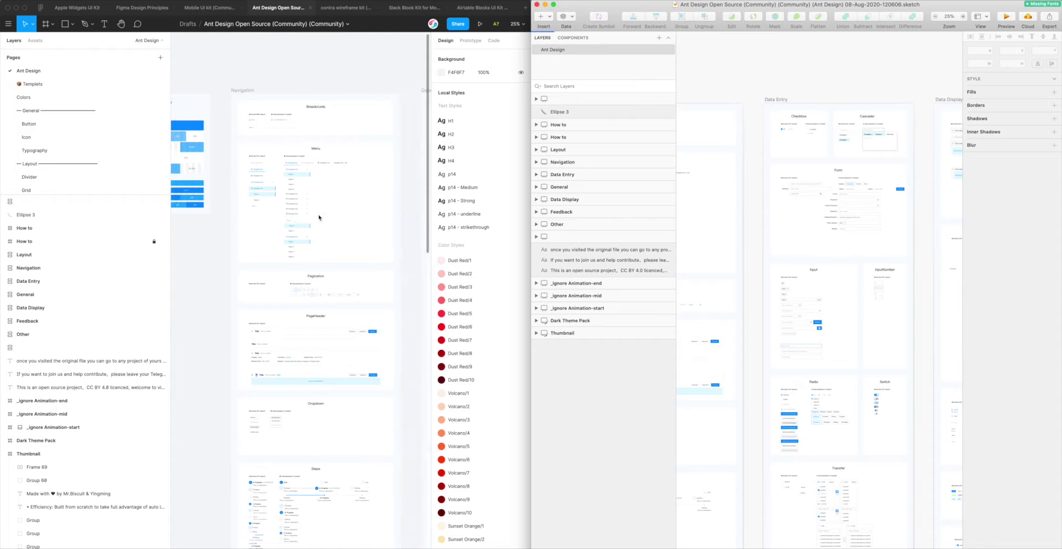
pyautogui.hscroll(-5, 743, 106)
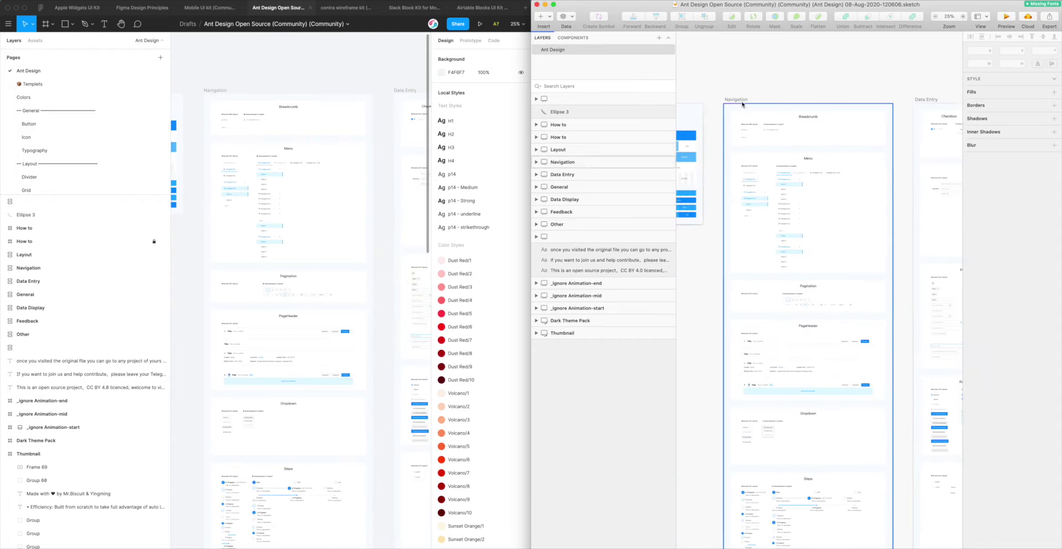
# - Select the Navigation and Data Entry artboards in Sketch and compare their layouts with the matching Figma frames
pyautogui.click(736, 100)
pyautogui.hscroll(5, 288, 118)
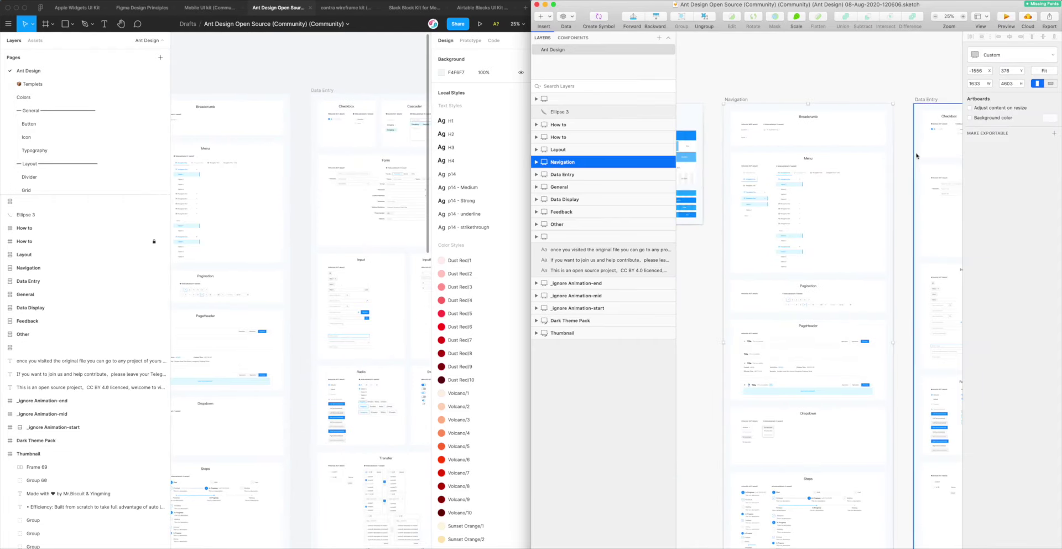
pyautogui.hscroll(4, 863, 110)
pyautogui.click(872, 102)
pyautogui.hscroll(-2, 862, 106)
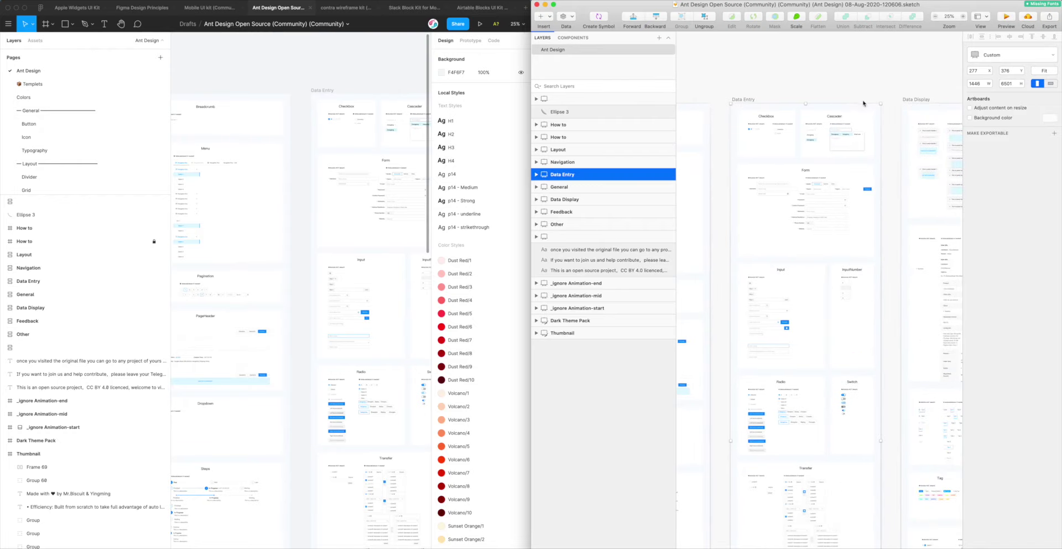
pyautogui.hscroll(3, 298, 276)
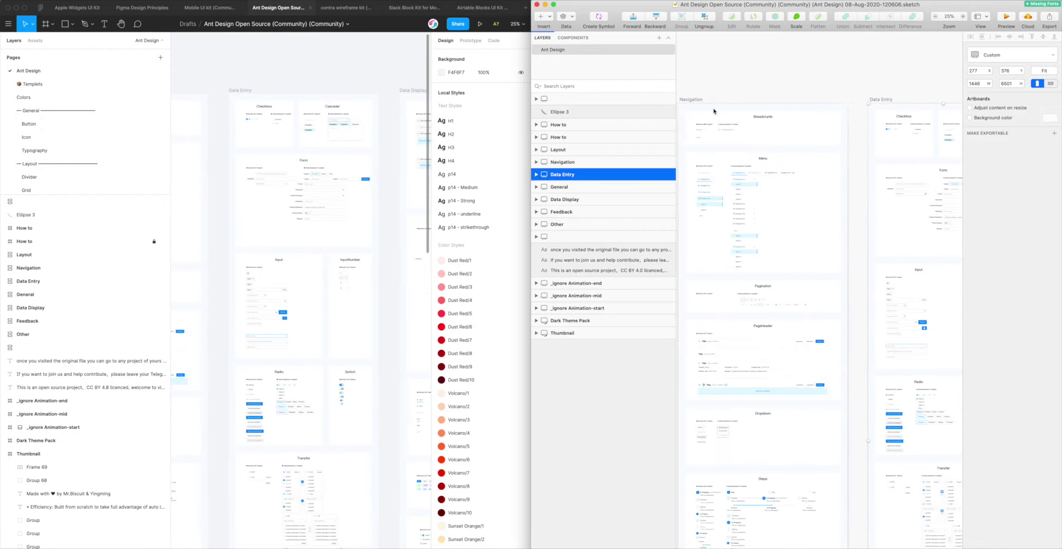
# - Review all converted artboards at overview scale in Sketch and select the Data Entry artboard
pyautogui.click(752, 87)
pyautogui.press('super+minus')
pyautogui.press('super+minus')
pyautogui.press('super+minus')
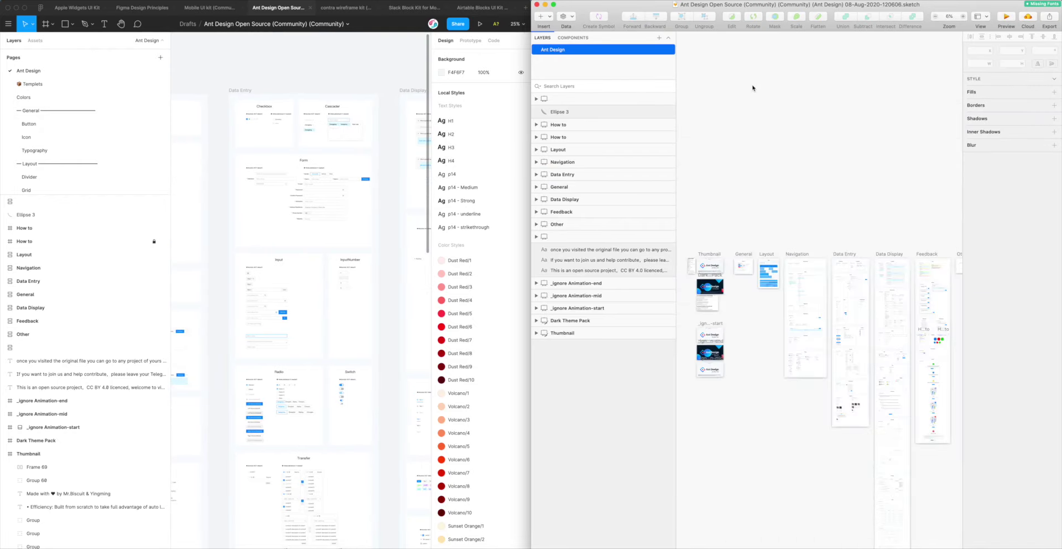
pyautogui.scroll(3, 841, 201)
pyautogui.hscroll(-3, 841, 202)
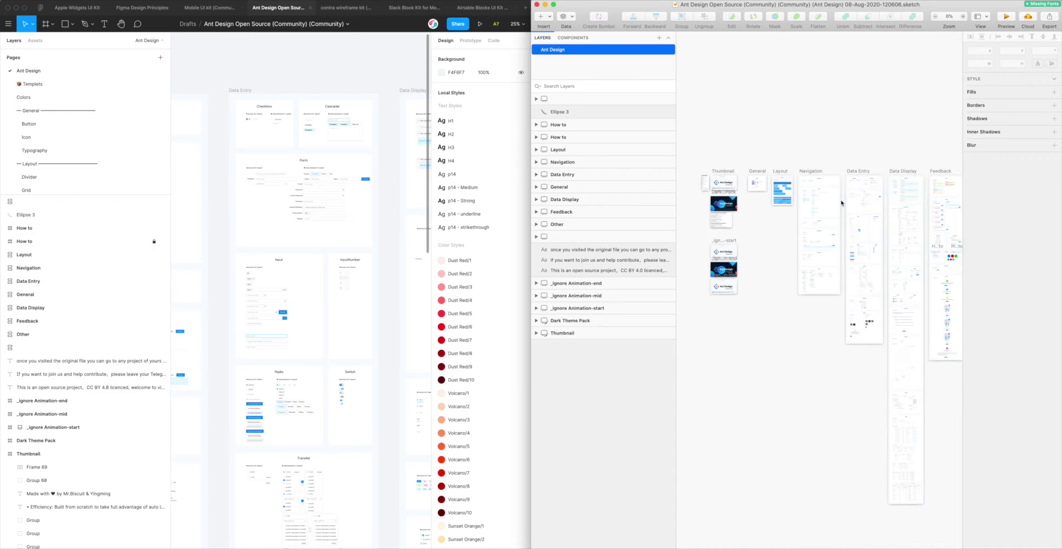
pyautogui.click(885, 171)
pyautogui.click(843, 172)
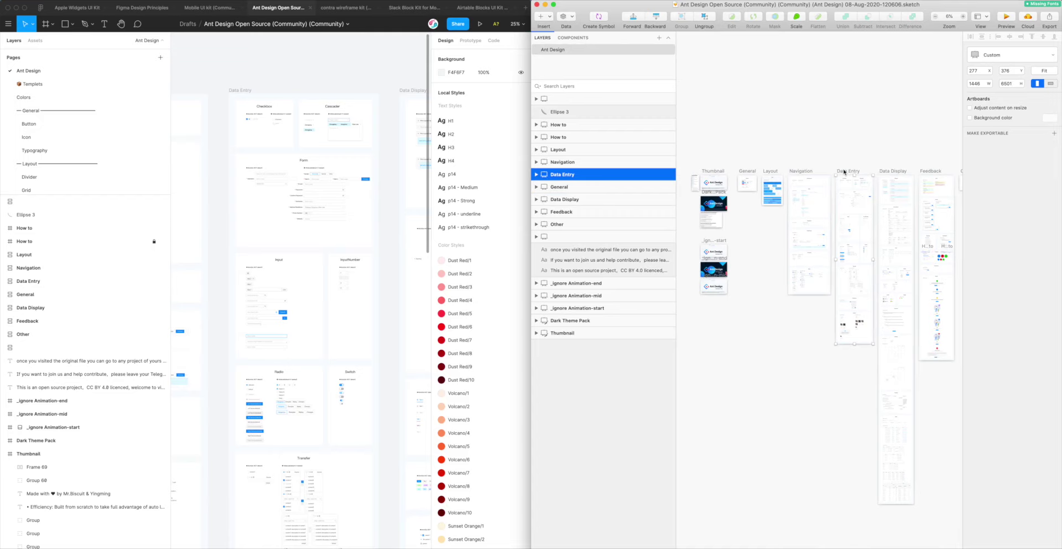
# - Inspect the Breadcrumb and Menu sections of the Navigation artboard at 100% in Sketch
pyautogui.scroll(5, 843, 172)
pyautogui.scroll(-5, 844, 172)
pyautogui.scroll(5, 846, 177)
pyautogui.scroll(3, 847, 184)
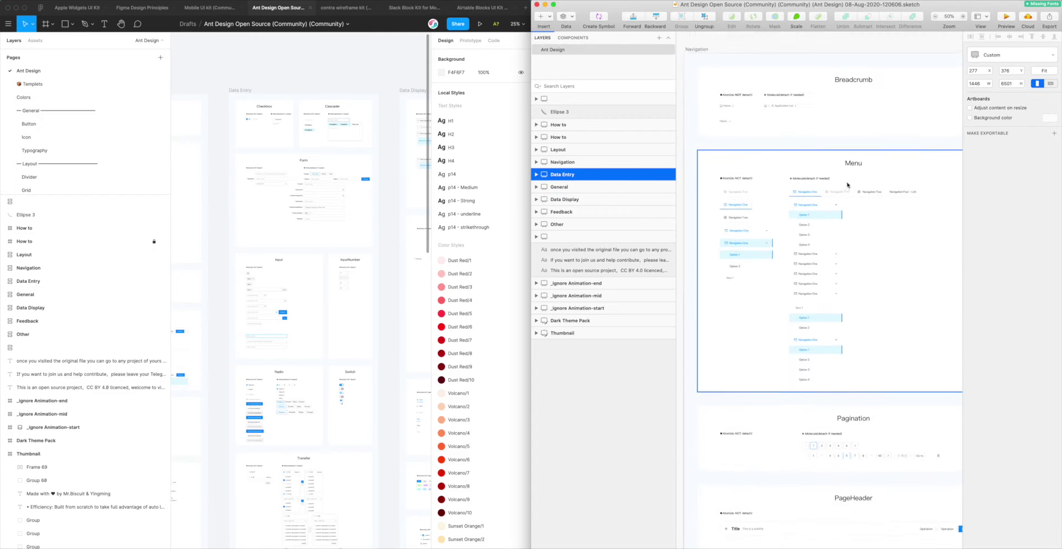
pyautogui.scroll(3, 851, 204)
pyautogui.scroll(4, 852, 208)
pyautogui.hscroll(-4, 853, 208)
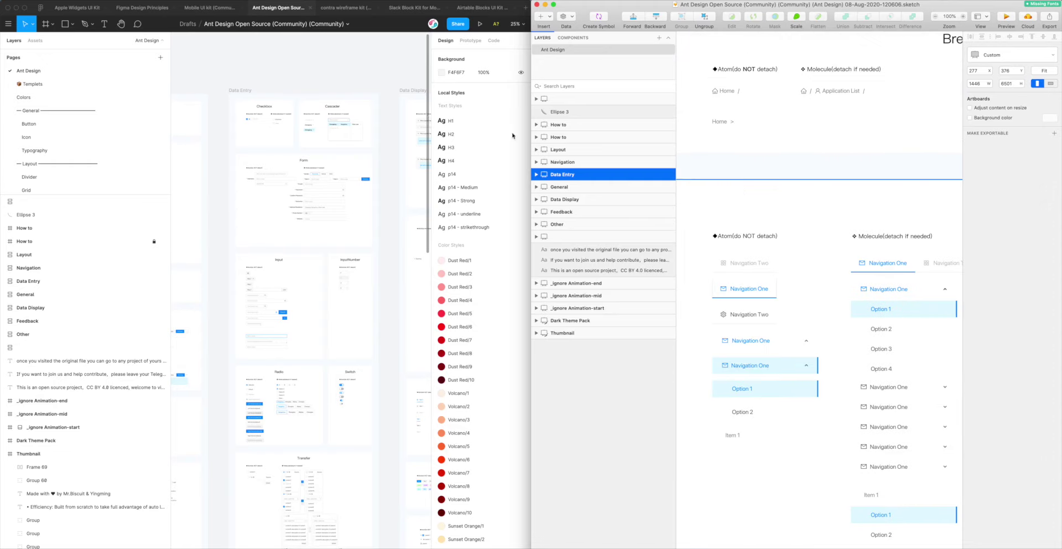
# - Switch to Figma and show the same Breadcrumb and Menu sections at 100% for comparison with Sketch
pyautogui.click(391, 84)
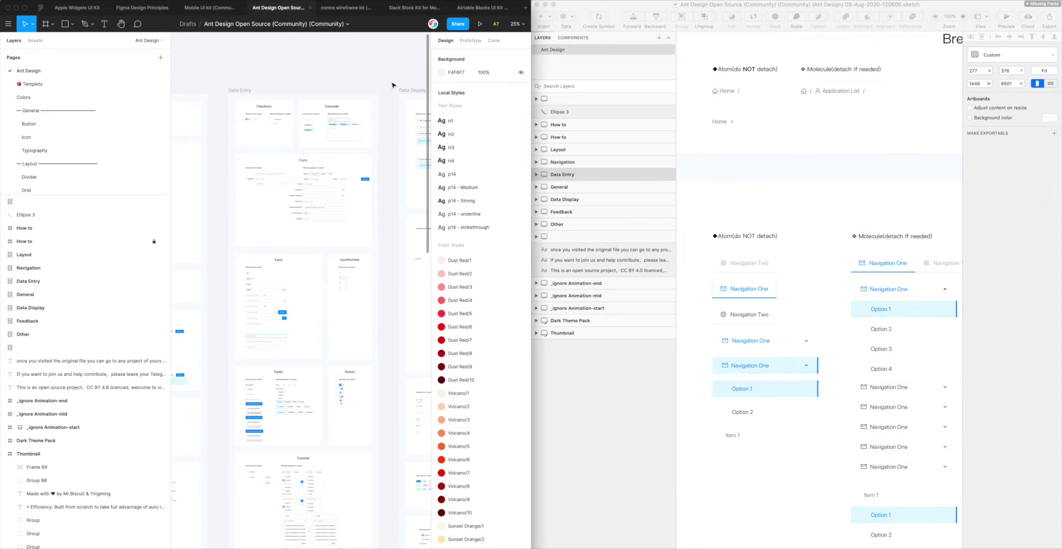
pyautogui.hscroll(-10, 320, 88)
pyautogui.click(312, 75)
pyautogui.hotkey('ctrl', '+')
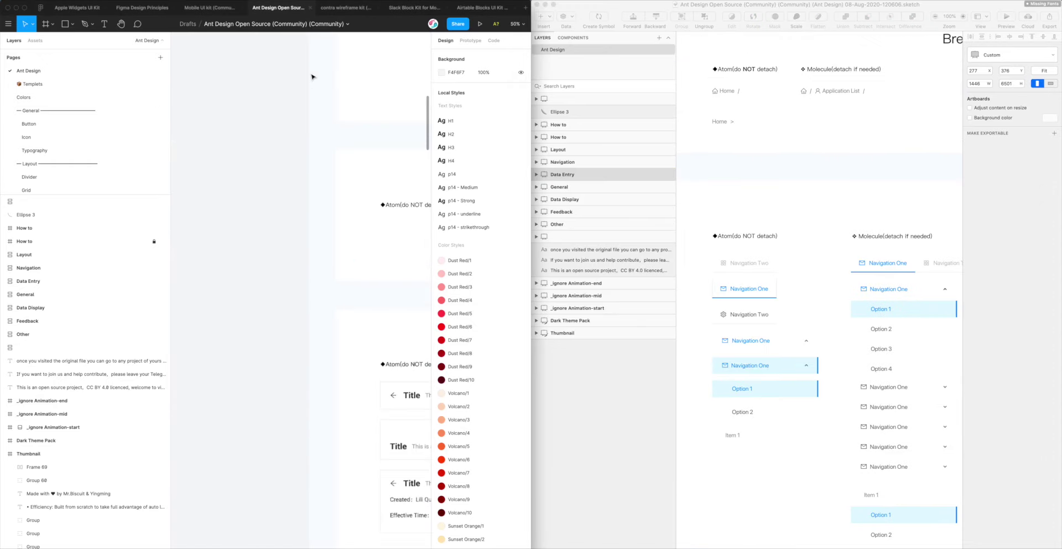
pyautogui.hscroll(5, 310, 122)
pyautogui.scroll(-3, 308, 135)
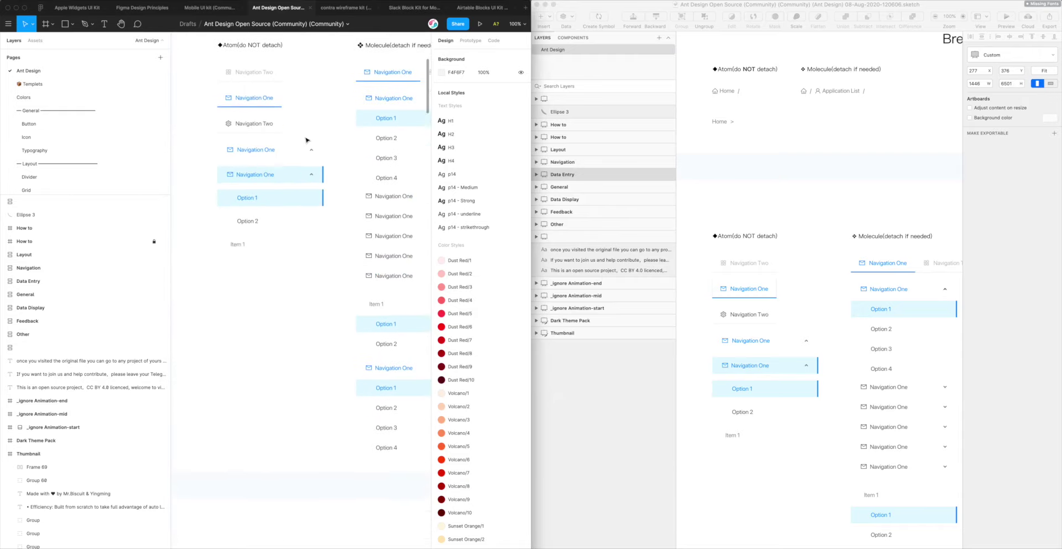
pyautogui.scroll(2, 306, 140)
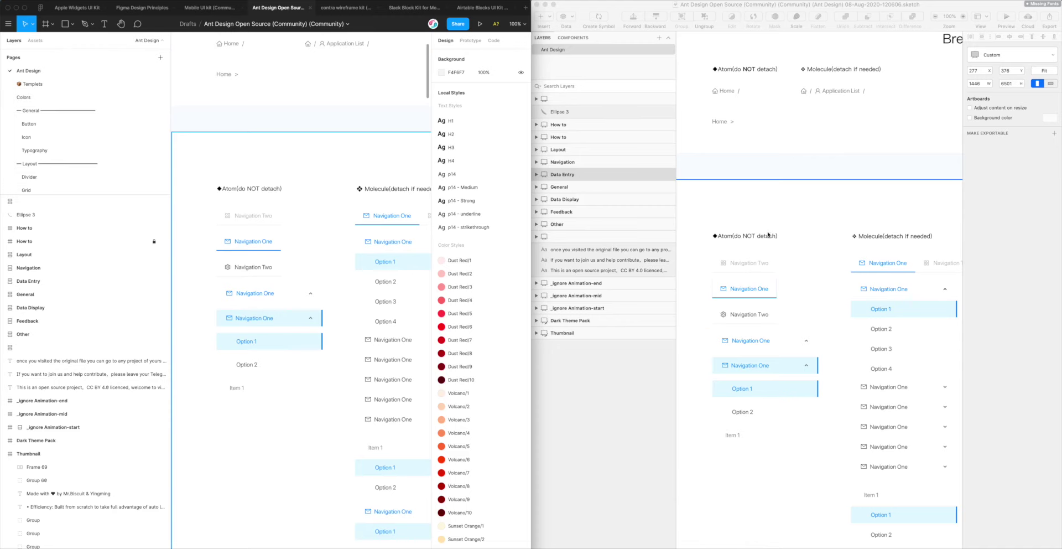
pyautogui.scroll(2, 767, 234)
pyautogui.scroll(2, 233, 183)
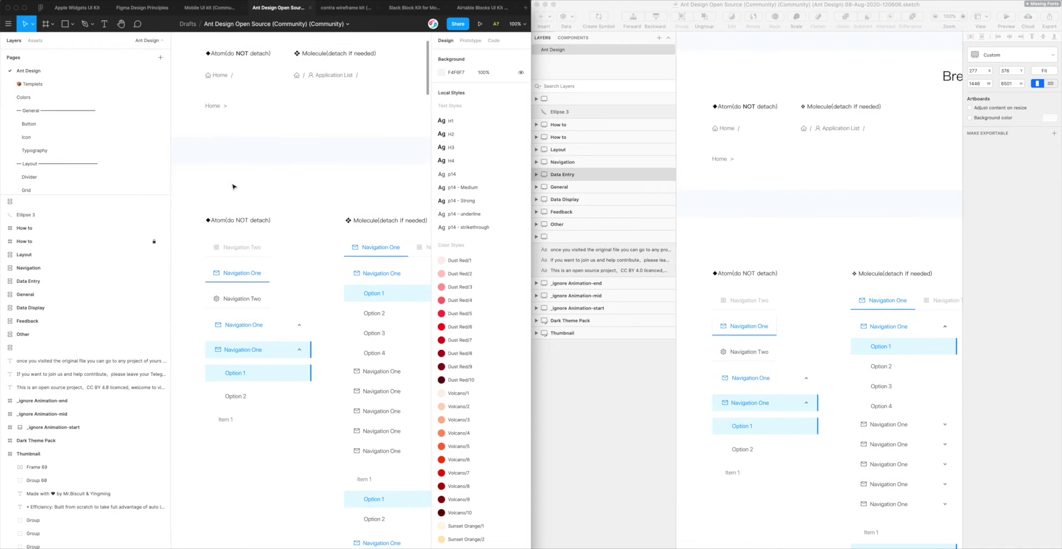
# - Select the Menu group in Sketch and compare its molecule items down to Pagination with the Figma version
pyautogui.click(765, 276)
pyautogui.scroll(-5, 766, 274)
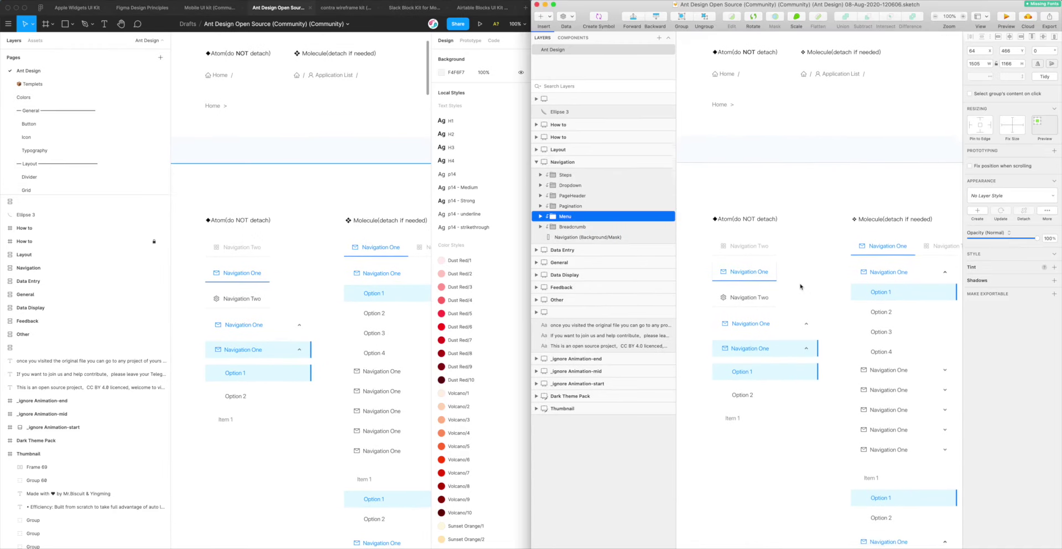
pyautogui.scroll(-3, 768, 272)
pyautogui.hscroll(3, 768, 272)
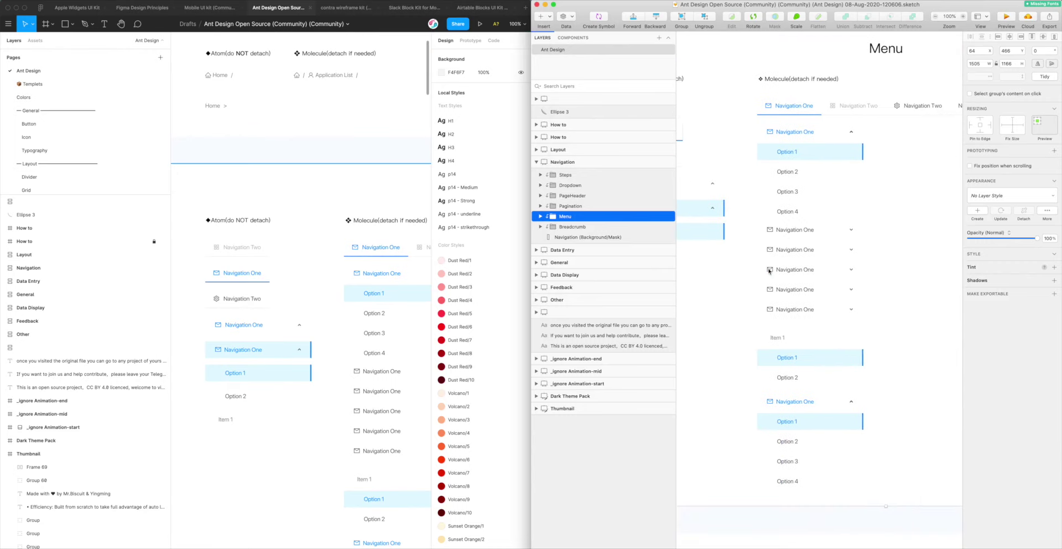
pyautogui.scroll(-3, 331, 258)
pyautogui.hscroll(3, 332, 259)
pyautogui.scroll(-5, 331, 258)
pyautogui.hscroll(2, 332, 258)
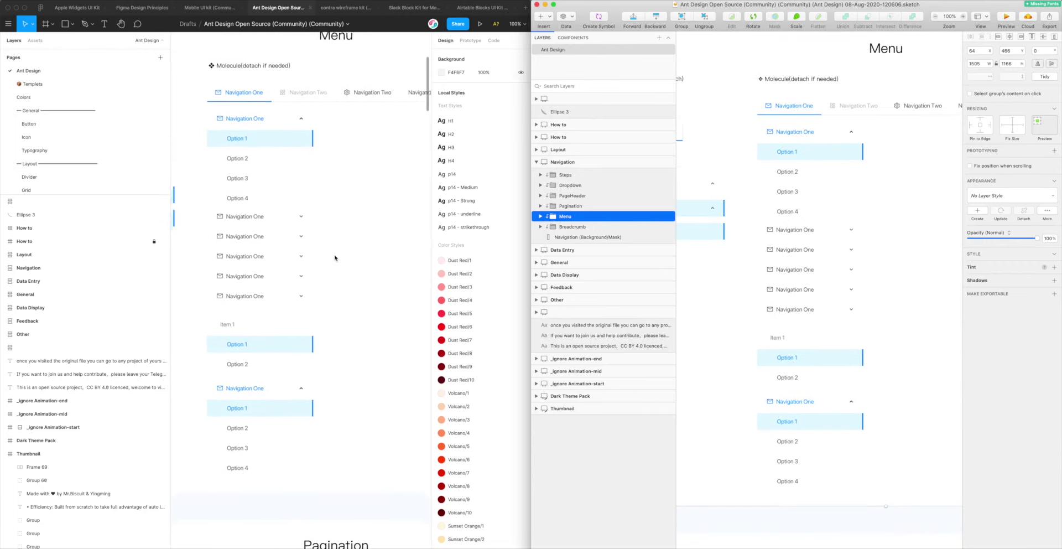
pyautogui.scroll(-2, 748, 287)
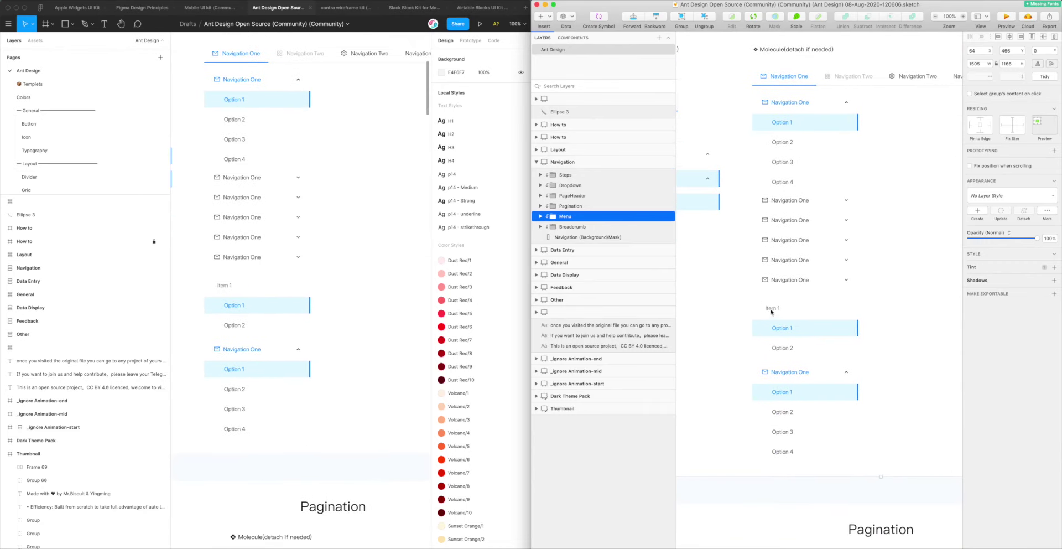
# - Edit the "Item 1" title in the Menu's submenu-item/group in Sketch, entering "Figma to Sketch text"
pyautogui.click(772, 311)
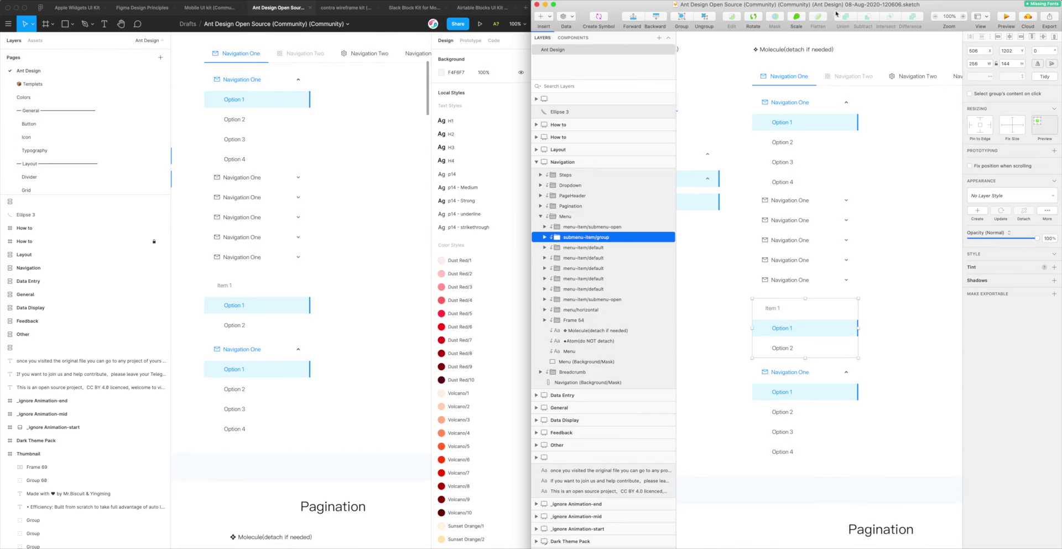
pyautogui.doubleClick(758, 309)
pyautogui.doubleClick(758, 308)
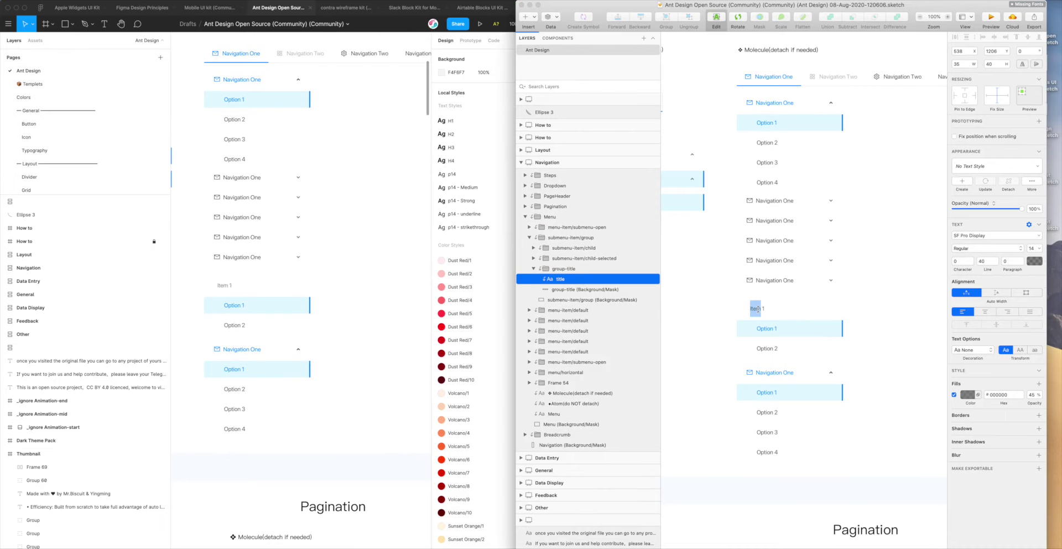
pyautogui.write('Figma to Sketch text')
pyautogui.moveTo(728, 325); pyautogui.dragTo(793, 329)
# - Examine the rest of the converted Sketch page, from the Navigation artboard to the Thumbnail and Dark Theme Pack covers
pyautogui.scroll(-10, 792, 327)
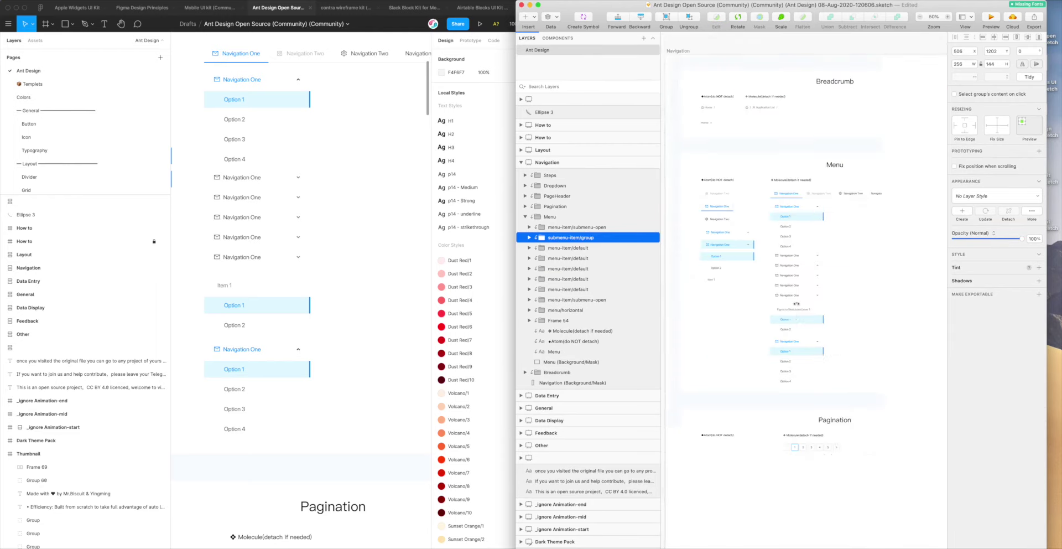
pyautogui.scroll(5, 795, 299)
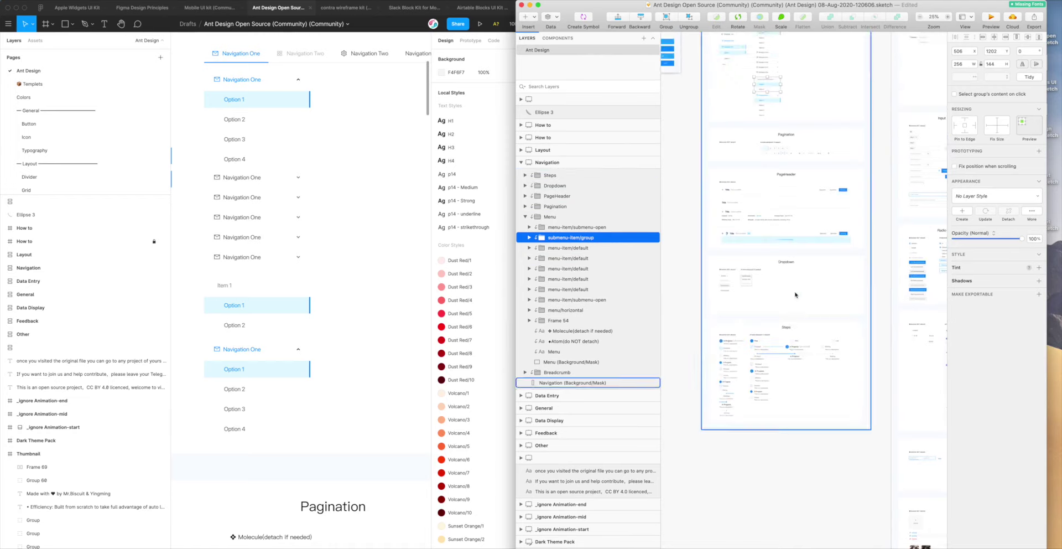
pyautogui.hscroll(-10, 795, 294)
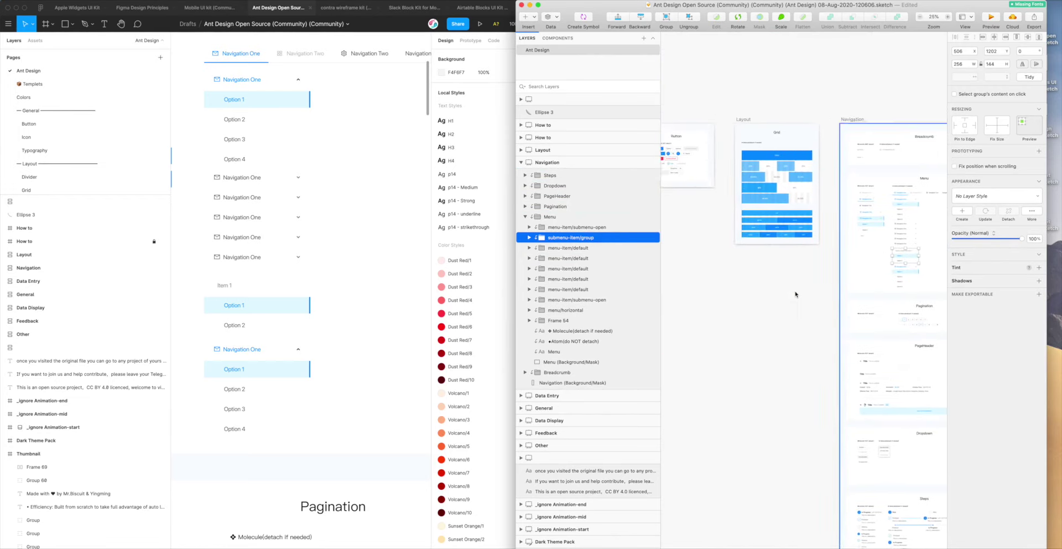
pyautogui.scroll(5, 794, 294)
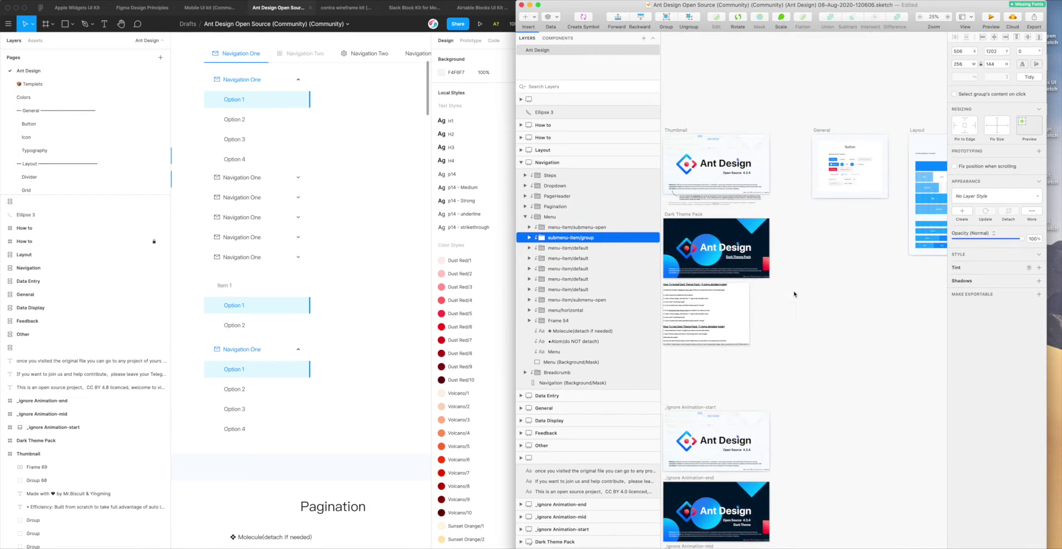
pyautogui.scroll(4, 795, 295)
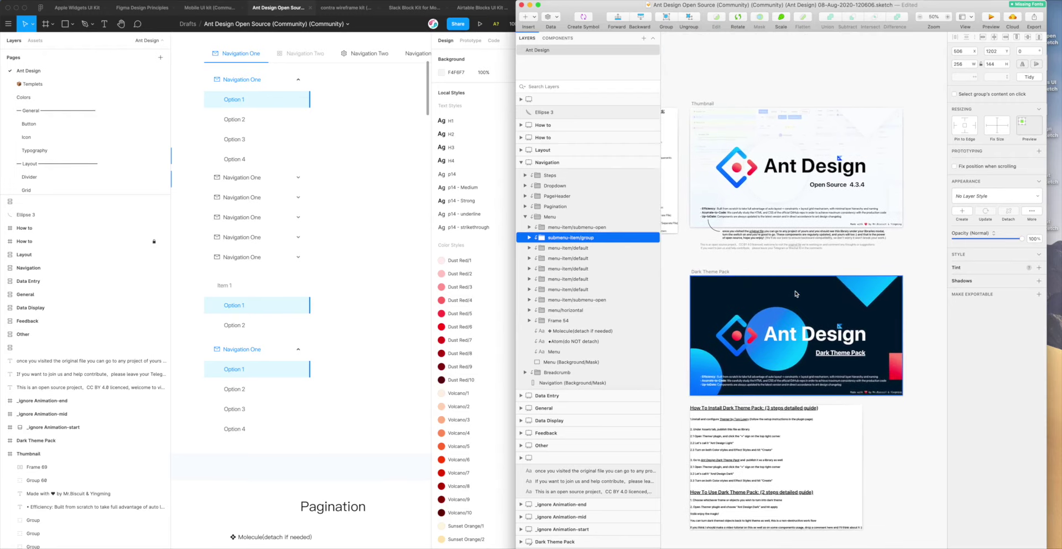
pyautogui.hscroll(2, 785, 299)
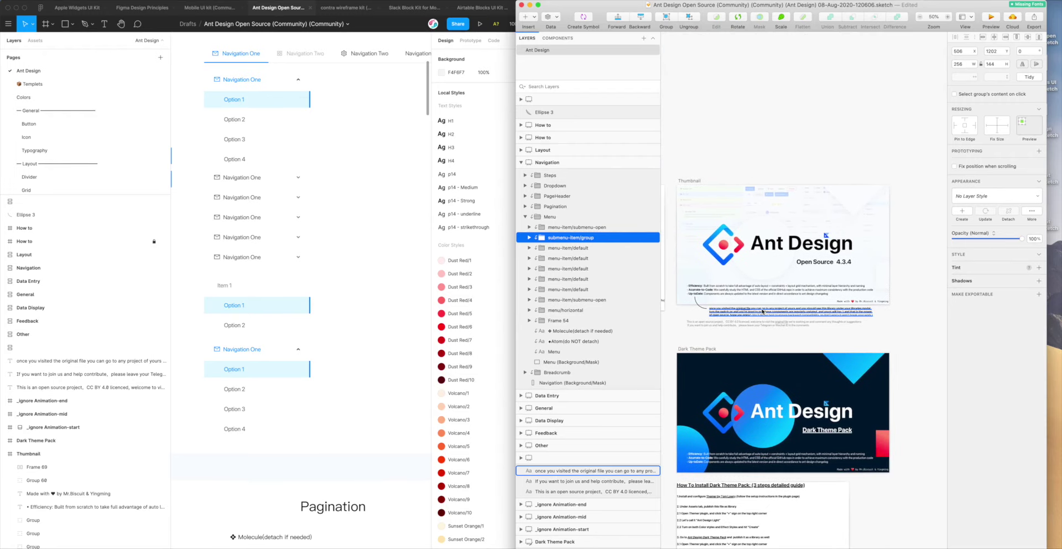
# - Switch to Figma and examine the original Navigation, Data Entry and Data Display frames at 25%
pyautogui.click(402, 280)
pyautogui.scroll(-5, 402, 281)
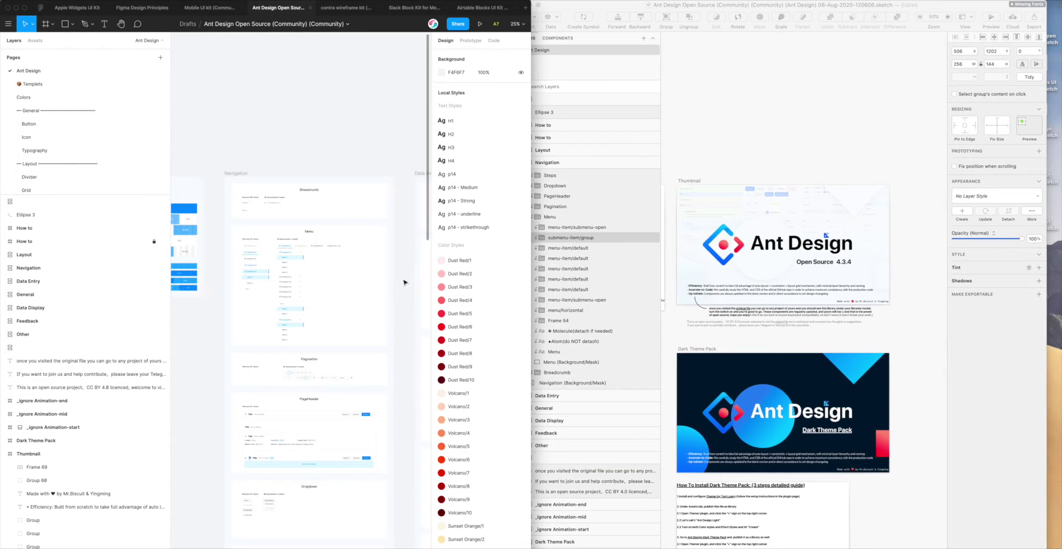
pyautogui.scroll(-5, 402, 281)
pyautogui.scroll(-6, 403, 282)
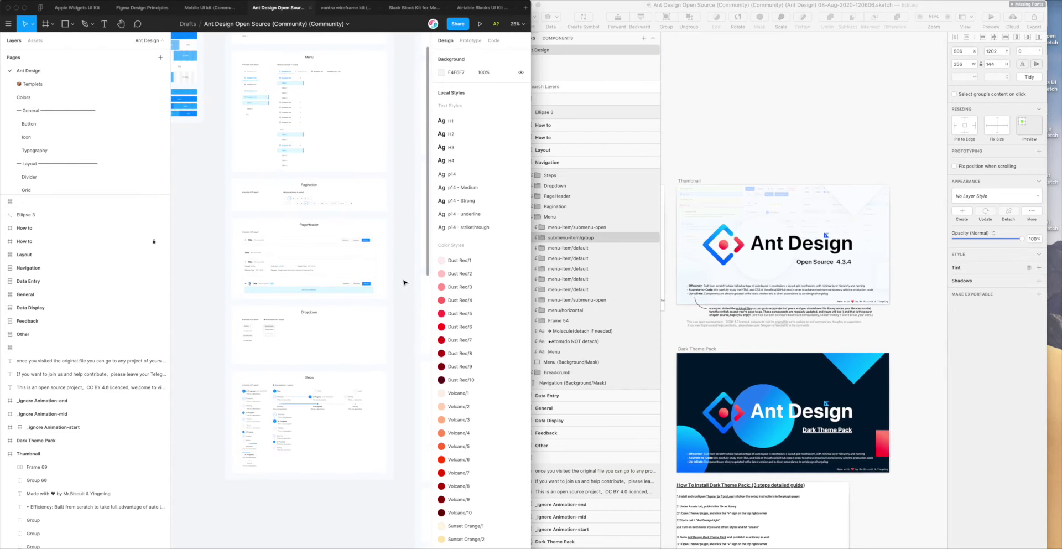
pyautogui.scroll(-8, 403, 285)
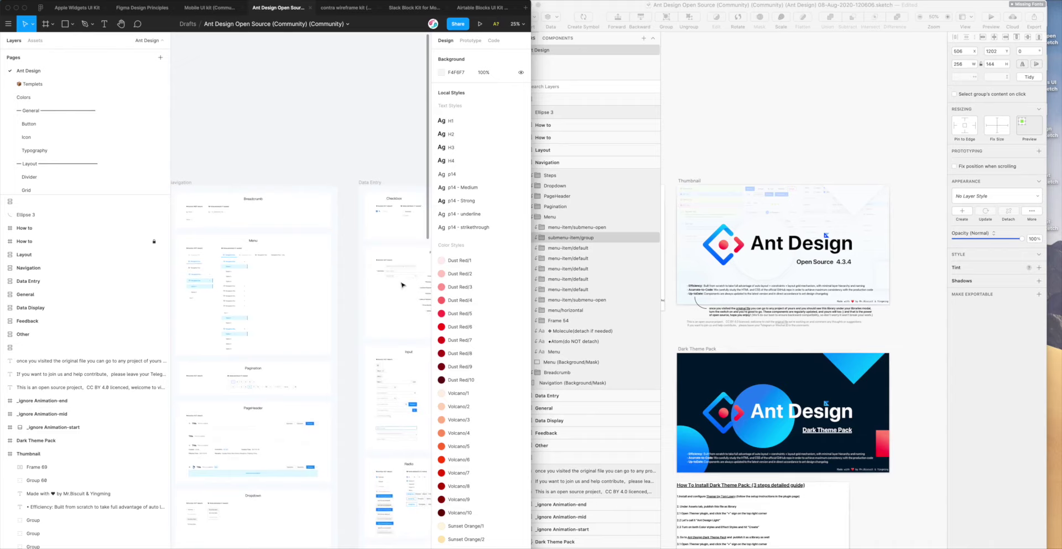
pyautogui.hscroll(3, 402, 285)
pyautogui.scroll(2, 402, 284)
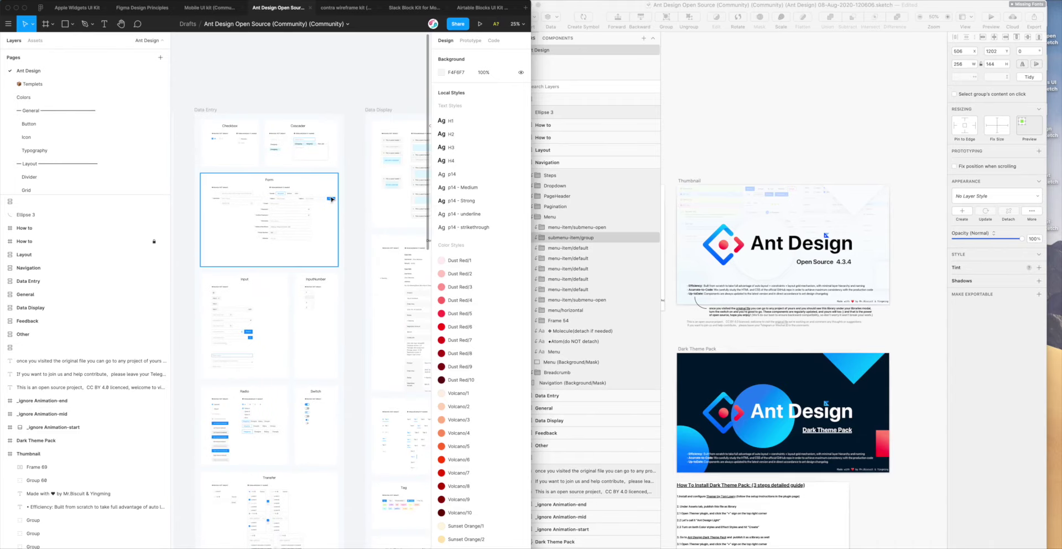
pyautogui.hscroll(8, 332, 200)
pyautogui.hscroll(-2, 335, 201)
pyautogui.hscroll(-15, 335, 201)
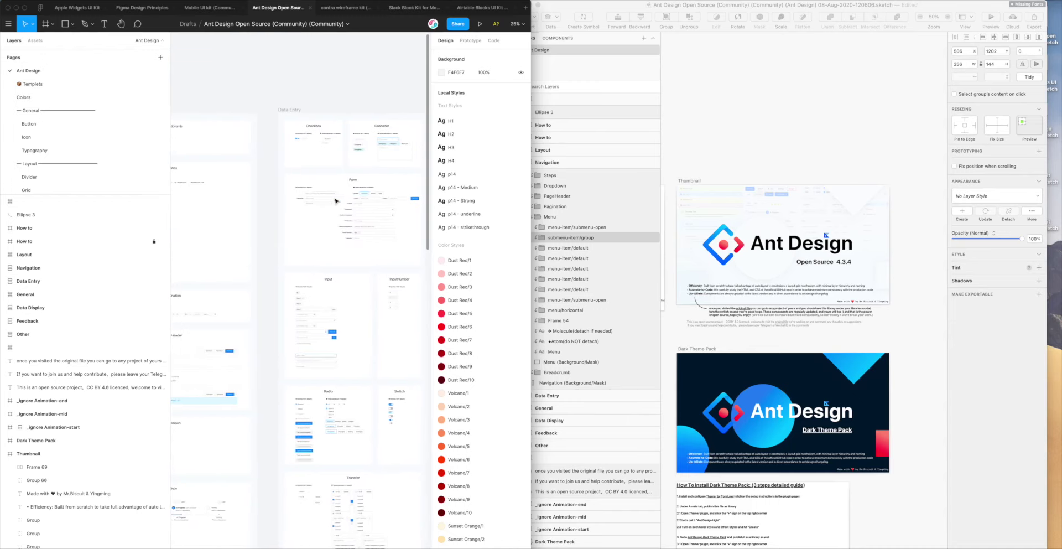
# - Examine the remaining original Ant Design frames in Figma, from Navigation and Layout back to the Thumbnail and Dark Theme Pack covers
pyautogui.hscroll(-6, 335, 201)
pyautogui.hscroll(-3, 335, 201)
pyautogui.scroll(-2, 335, 201)
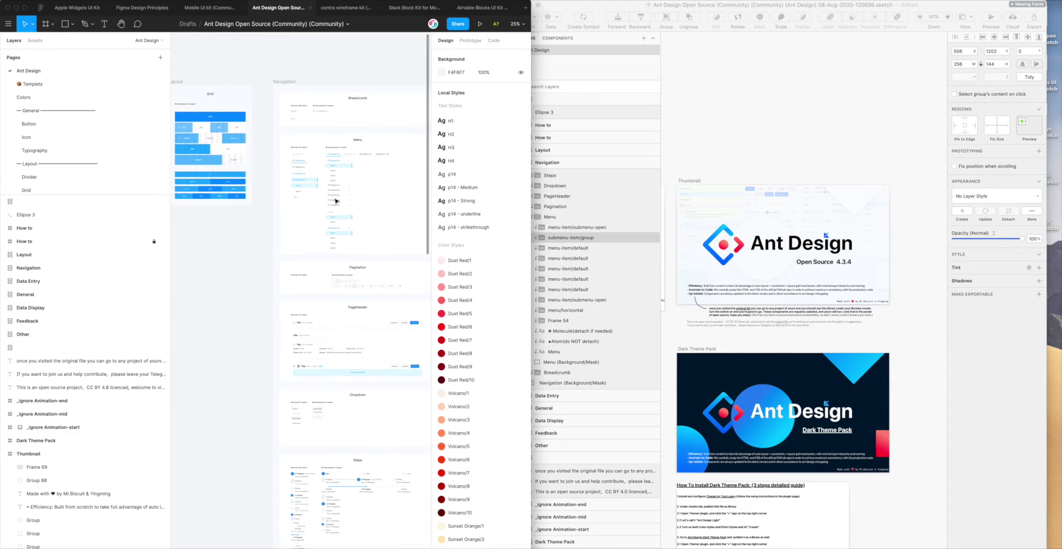
pyautogui.hscroll(-2, 335, 201)
pyautogui.scroll(-2, 335, 201)
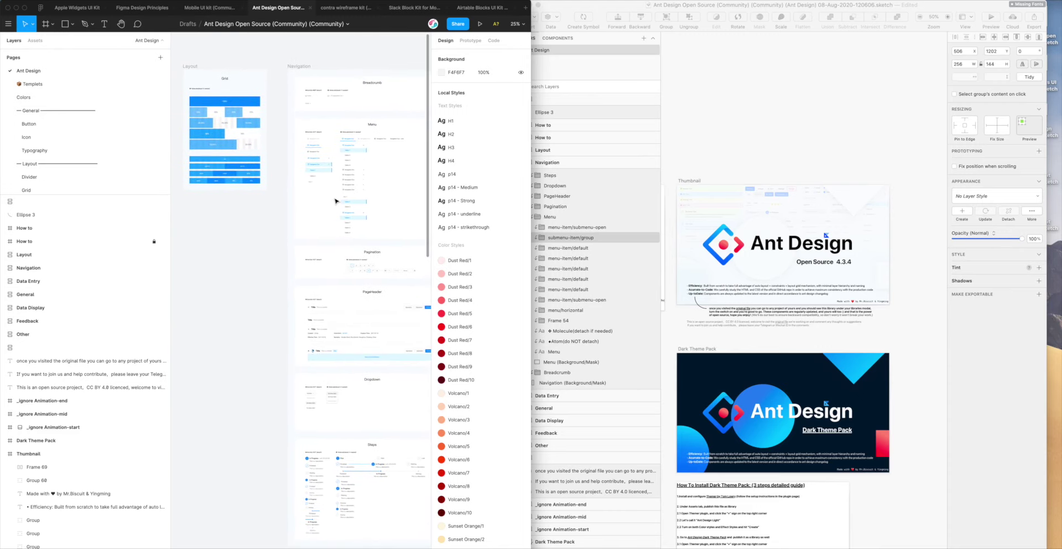
pyautogui.scroll(-2, 281, 201)
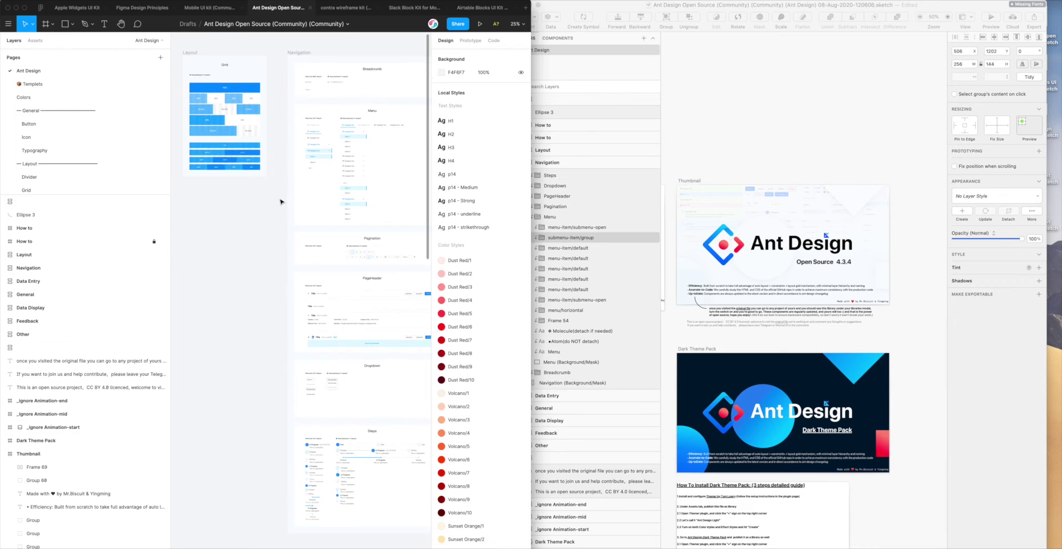
pyautogui.scroll(10, 281, 202)
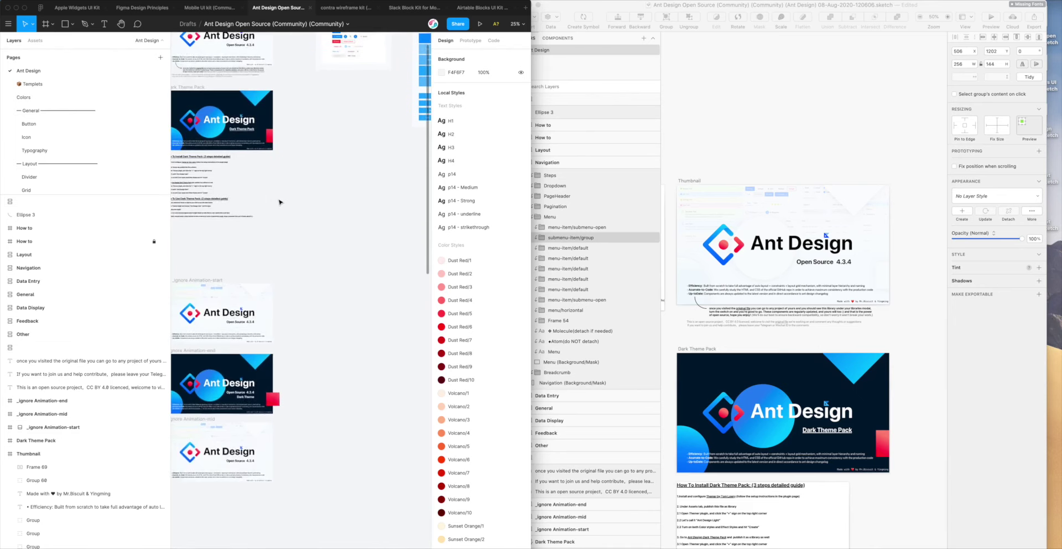
pyautogui.hscroll(-3, 278, 203)
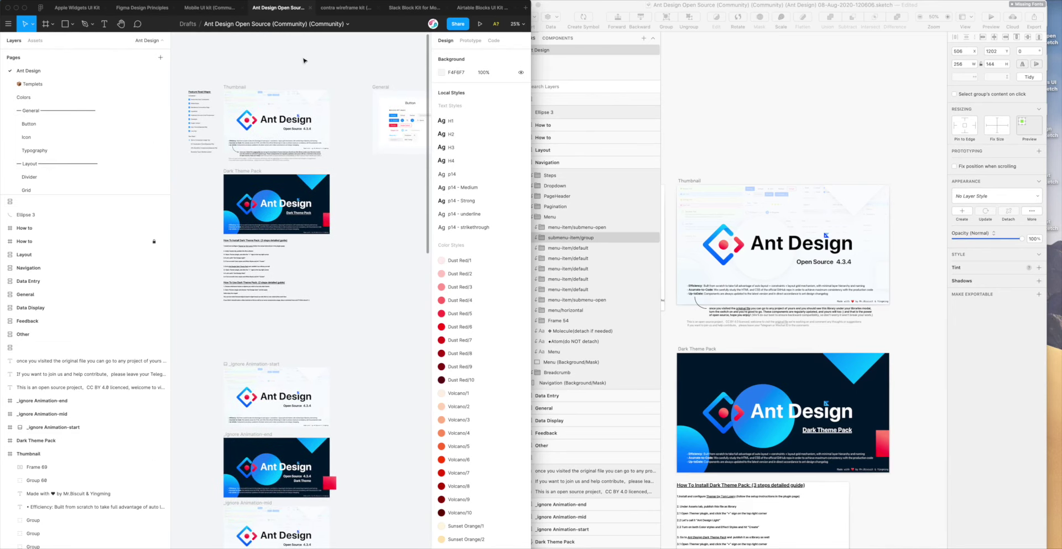
# - Switch to the contra wireframe kit file in Figma and examine its Screens page, including the onboarding, chat, location and pricing screens
pyautogui.click(341, 9)
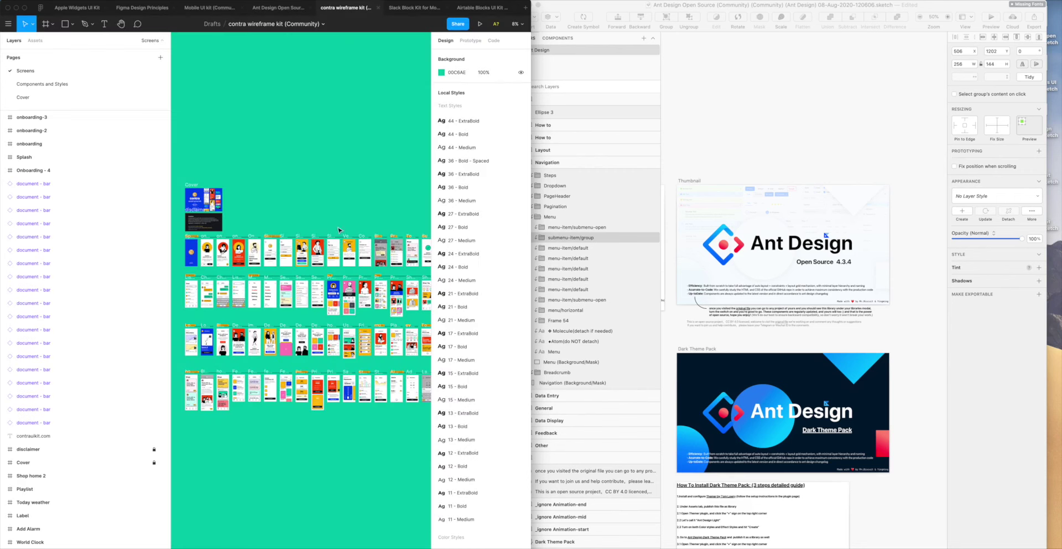
pyautogui.scroll(-3, 324, 172)
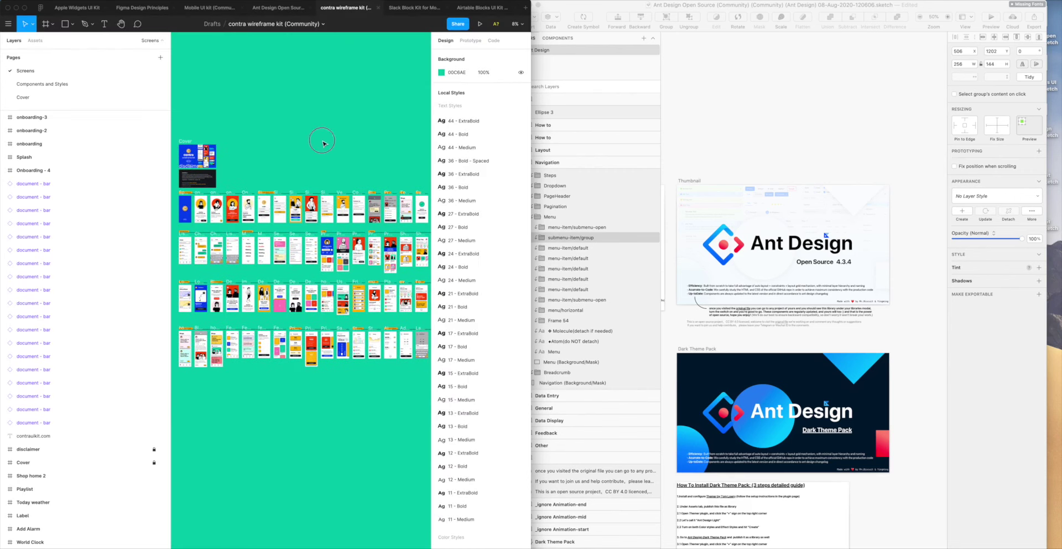
pyautogui.scroll(-10, 484, 271)
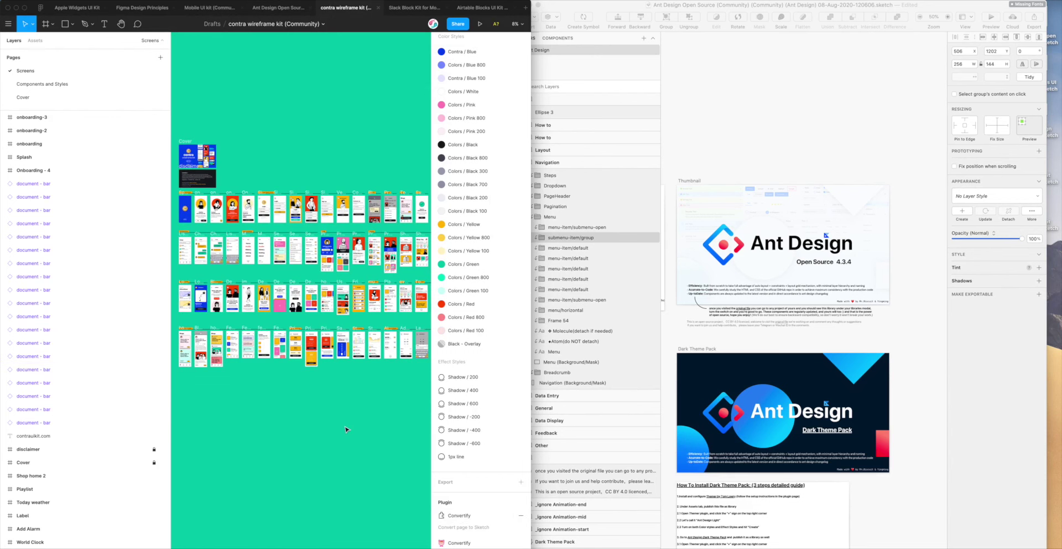
pyautogui.scroll(5, 345, 429)
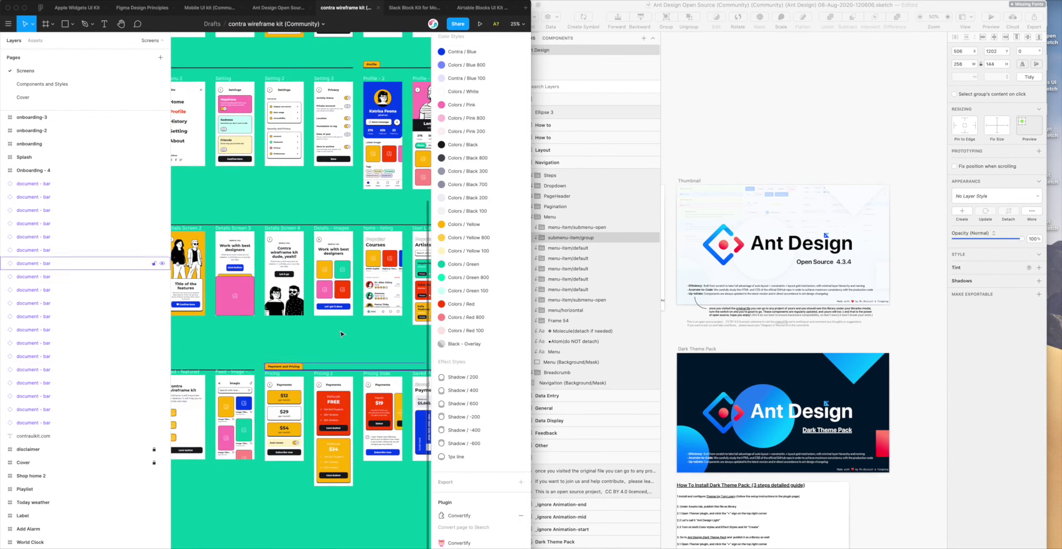
pyautogui.scroll(2, 343, 332)
pyautogui.hscroll(-10, 342, 334)
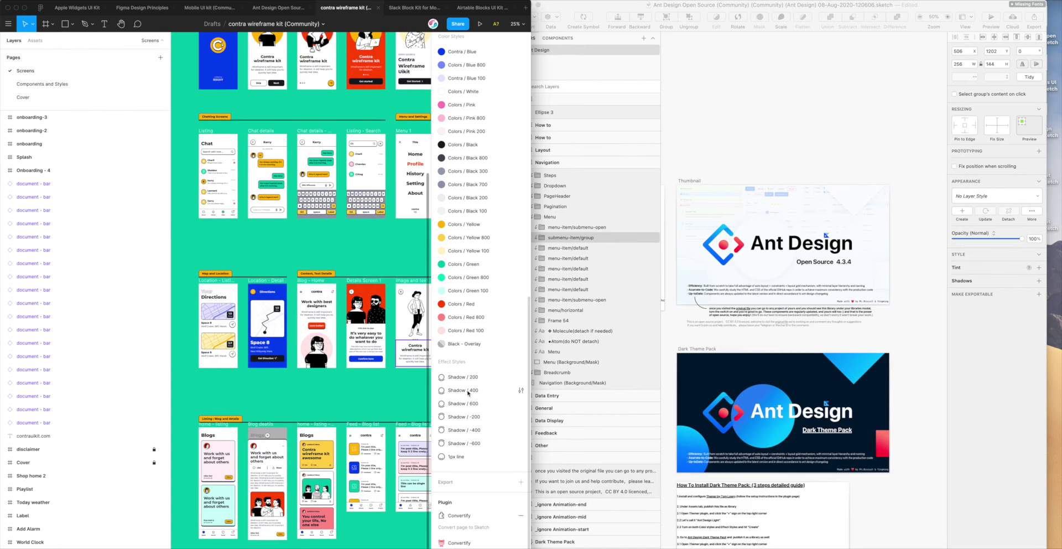
pyautogui.scroll(5, 386, 369)
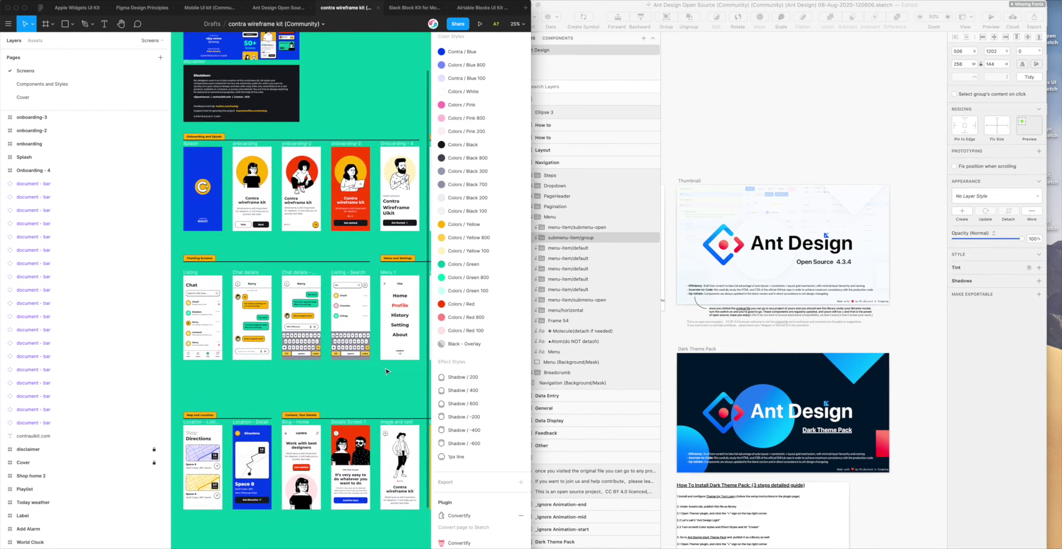
pyautogui.scroll(-3, 386, 370)
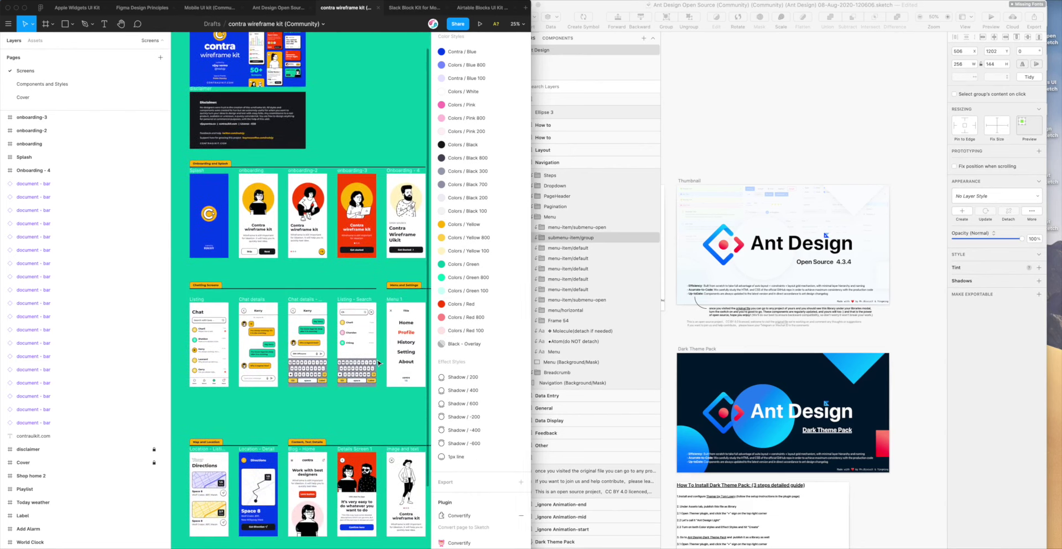
# - Close the Ant Design document in Sketch and convert the contra wireframe kit's Screens page to Sketch with Convertify
pyautogui.click(698, 147)
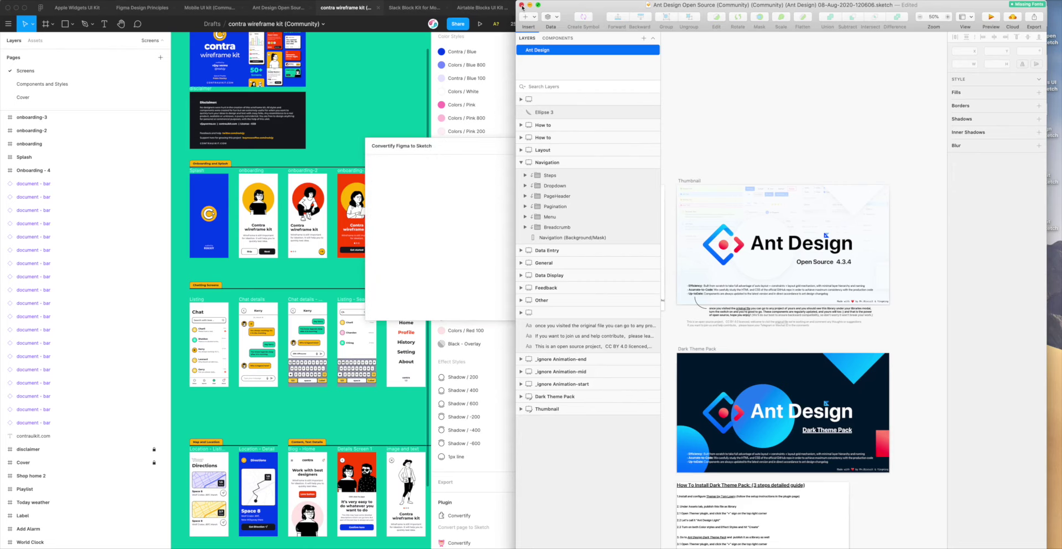
pyautogui.click(522, 7)
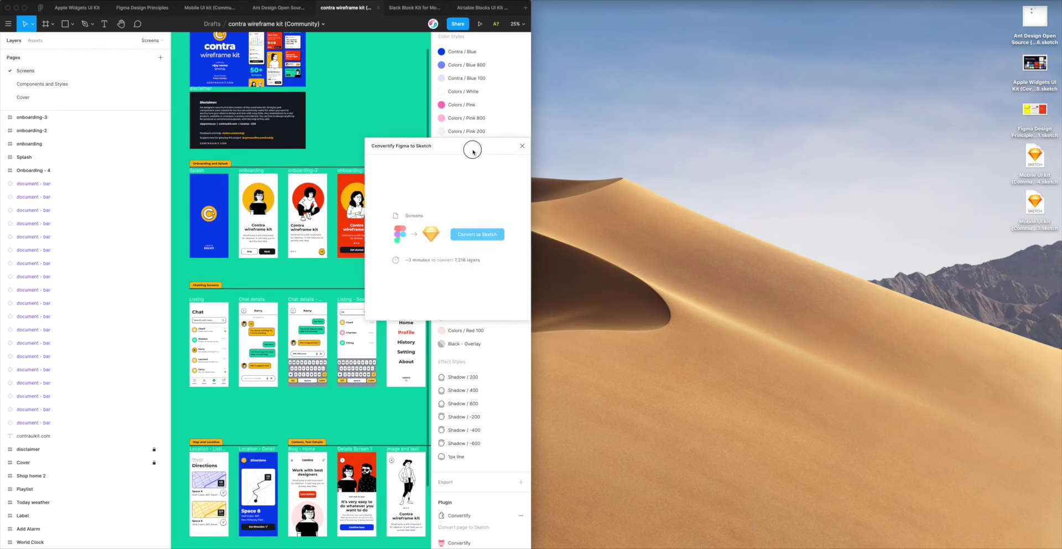
pyautogui.moveTo(475, 149); pyautogui.dragTo(373, 137)
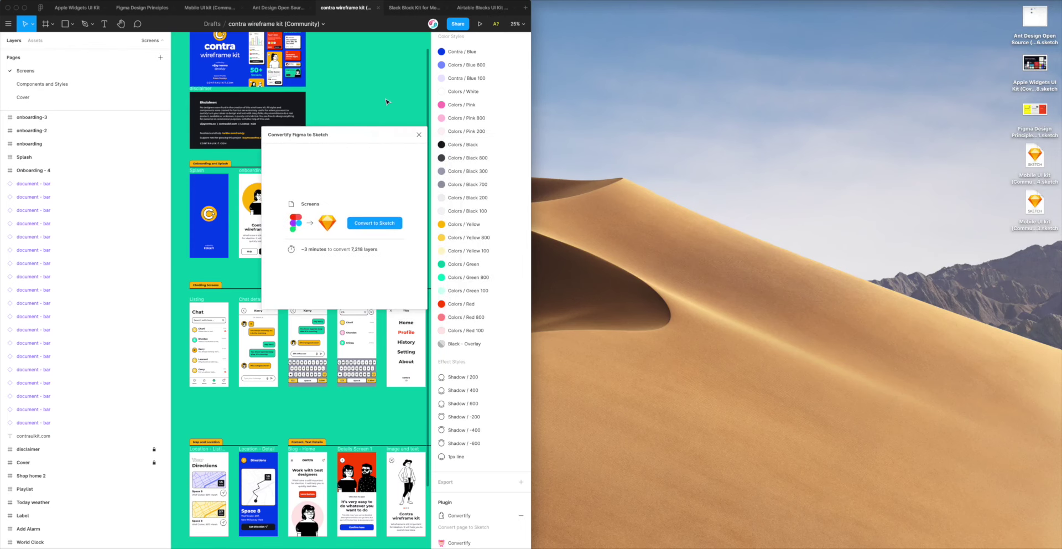
pyautogui.hotkey('ctrl', 'alt', 'e')
pyautogui.moveTo(382, 133); pyautogui.dragTo(525, 64)
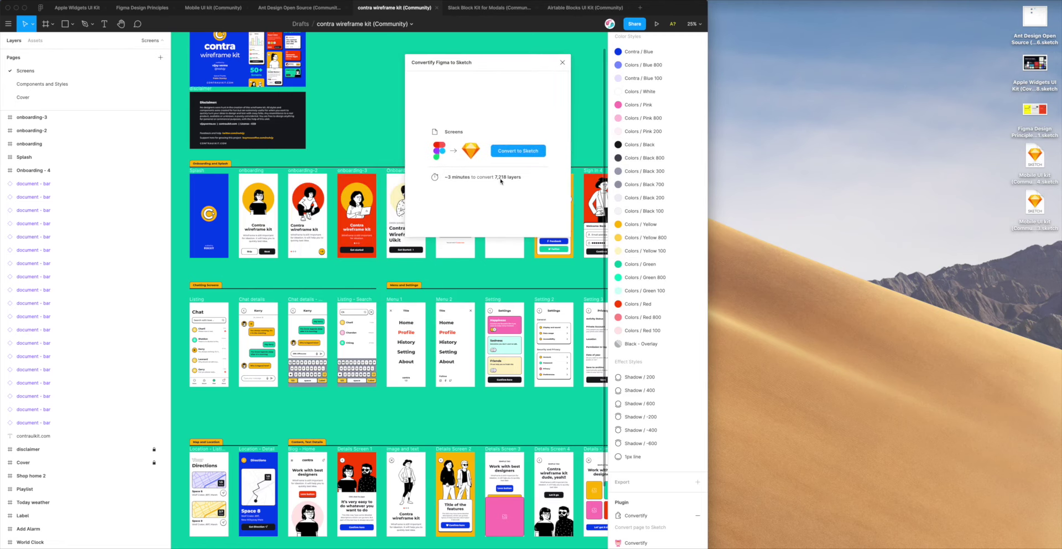
pyautogui.click(510, 153)
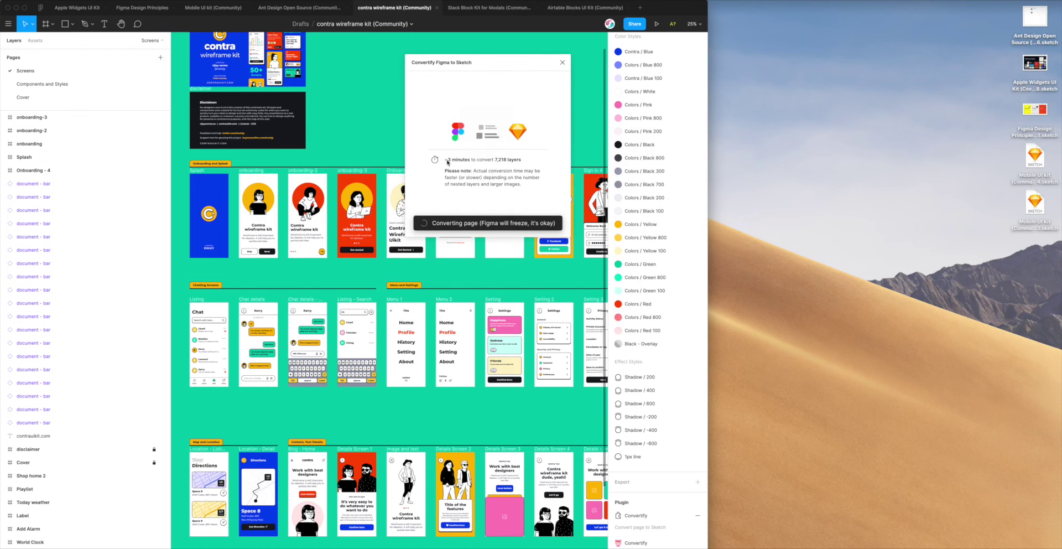
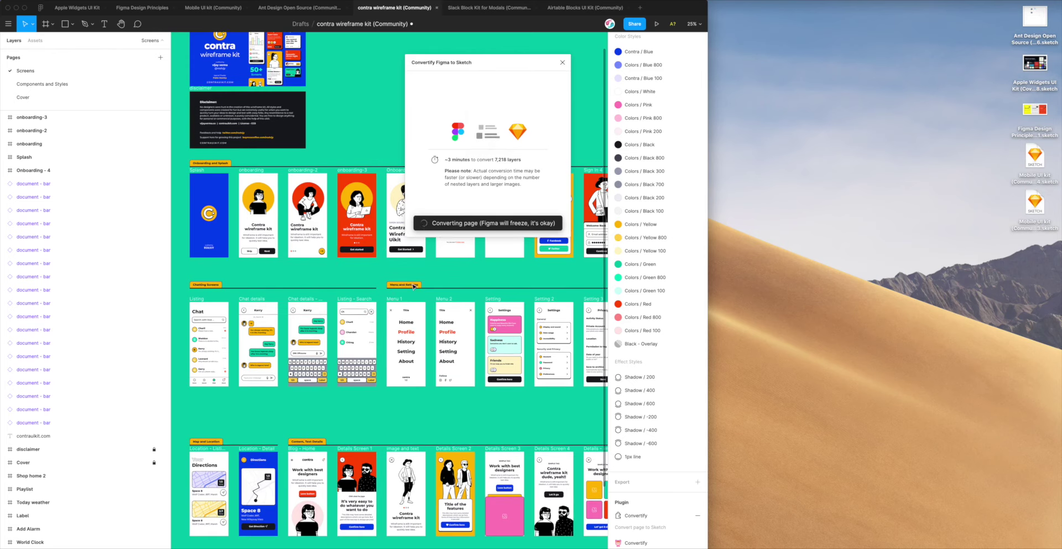
# - Save the converted contra wireframe kit file to the Desktop under its suggested name and close the Convertify dialog
pyautogui.scroll(-2, 399, 287)
pyautogui.hscroll(1, 399, 286)
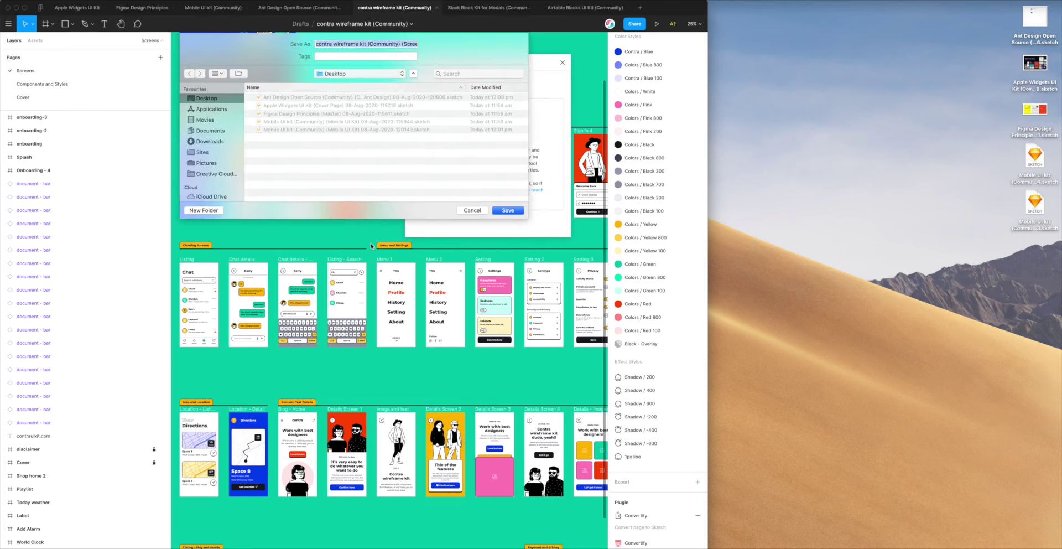
pyautogui.click(509, 211)
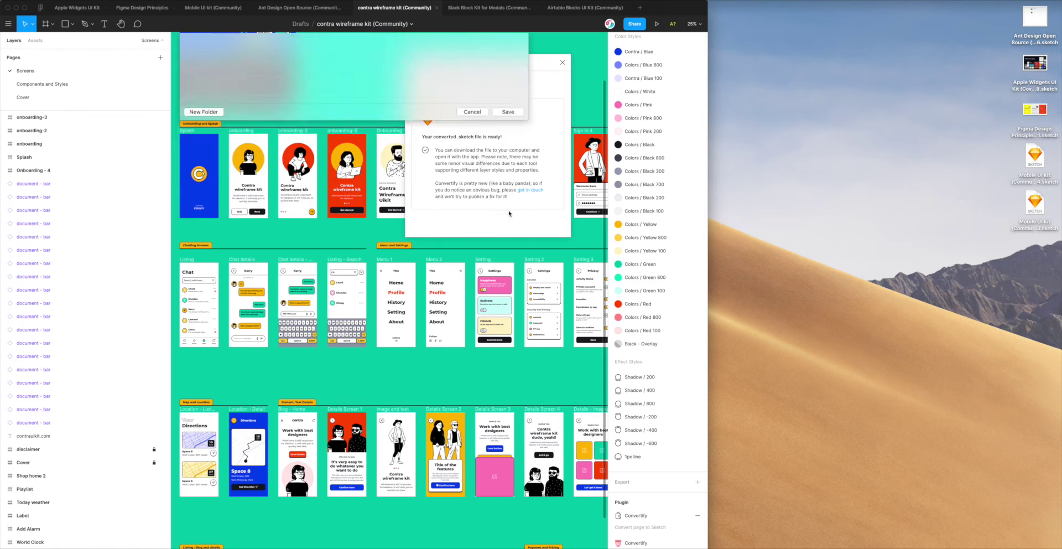
pyautogui.click(562, 63)
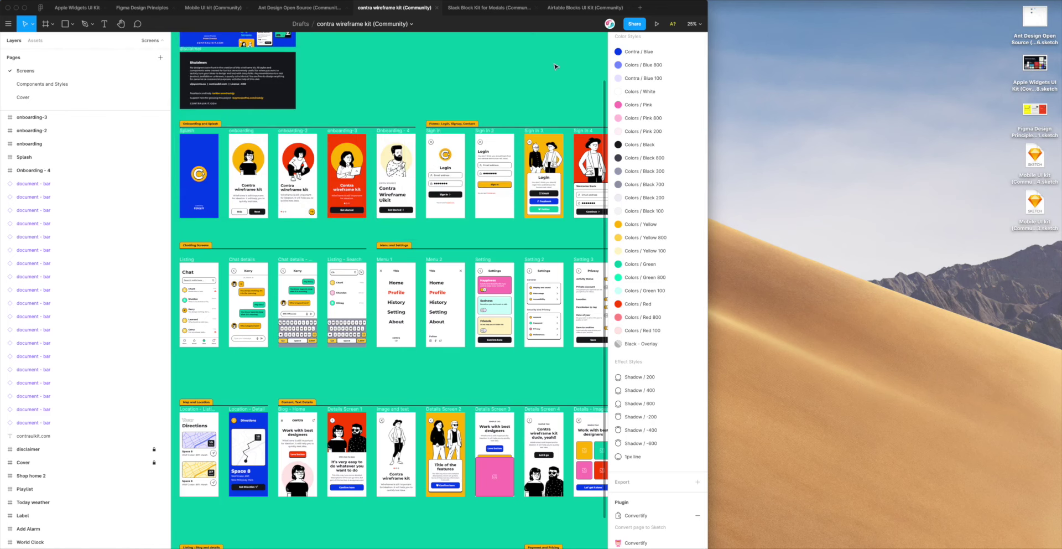
# - Open the converted contra wireframe kit file from the Desktop folder in Sketch and place its window beside Figma
pyautogui.click(282, 538)
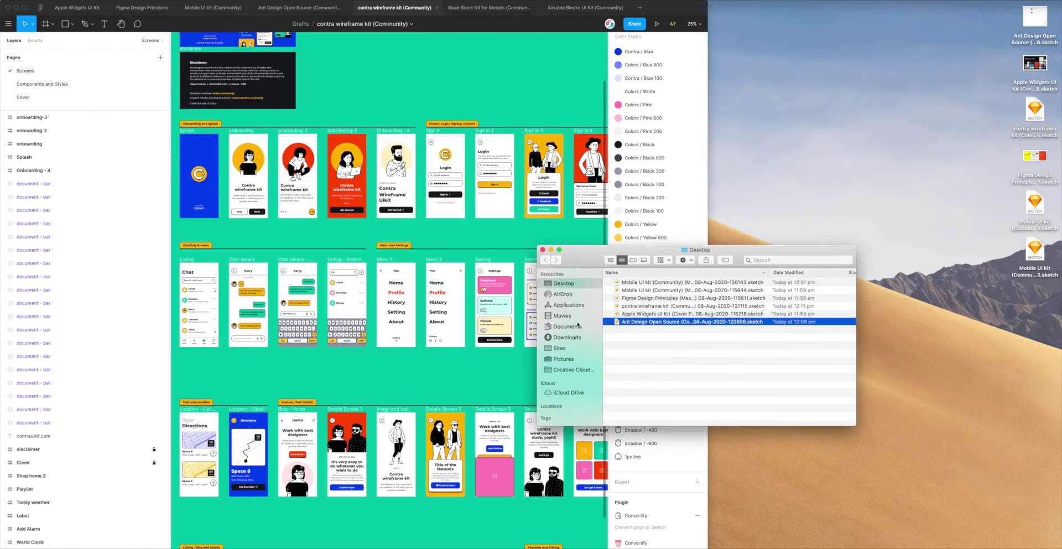
pyautogui.click(690, 363)
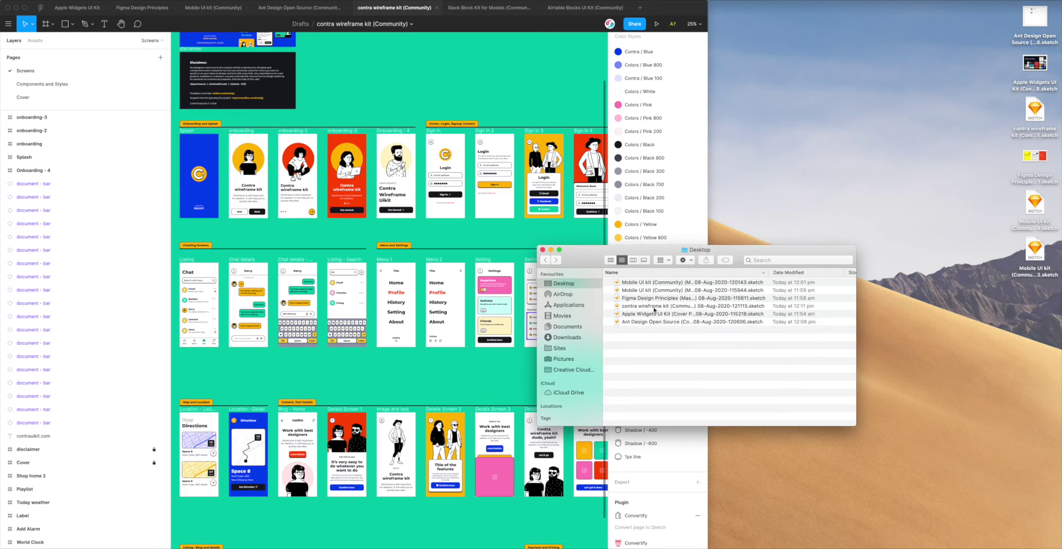
pyautogui.click(650, 308)
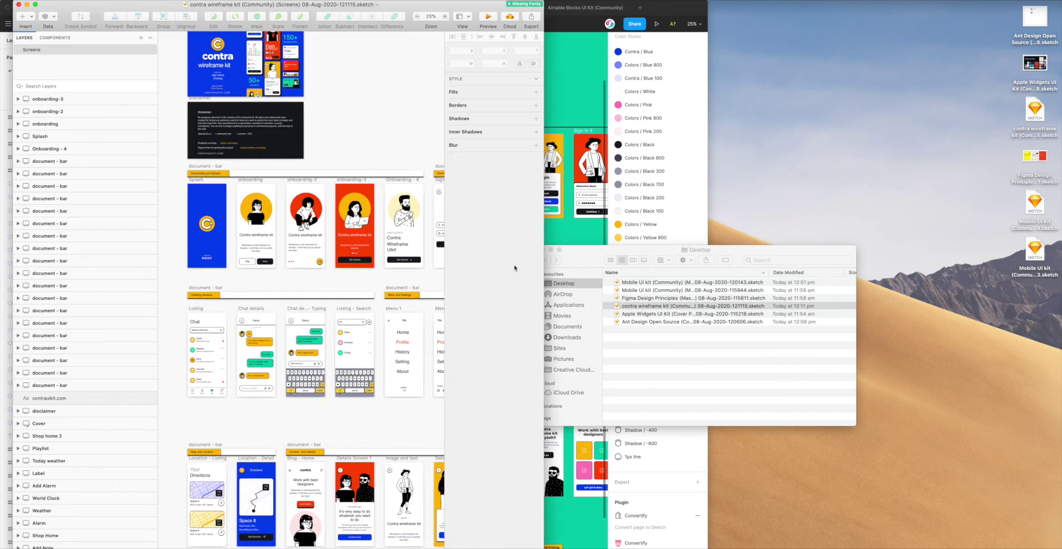
pyautogui.moveTo(478, 15); pyautogui.dragTo(488, 10)
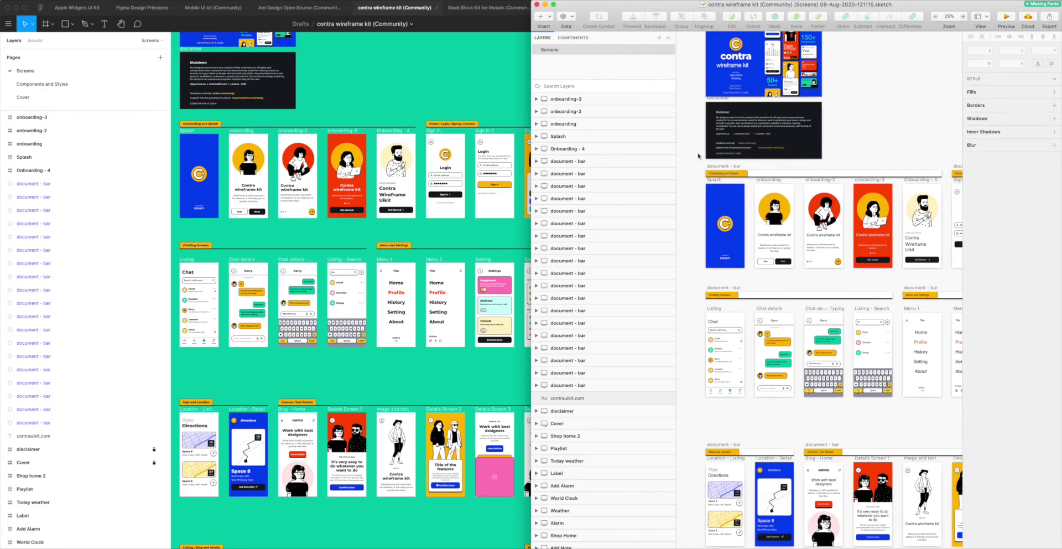
# - Compare the converted Cover, onboarding, chat, location and blog screens in Sketch with their Figma originals
pyautogui.scroll(2, 697, 156)
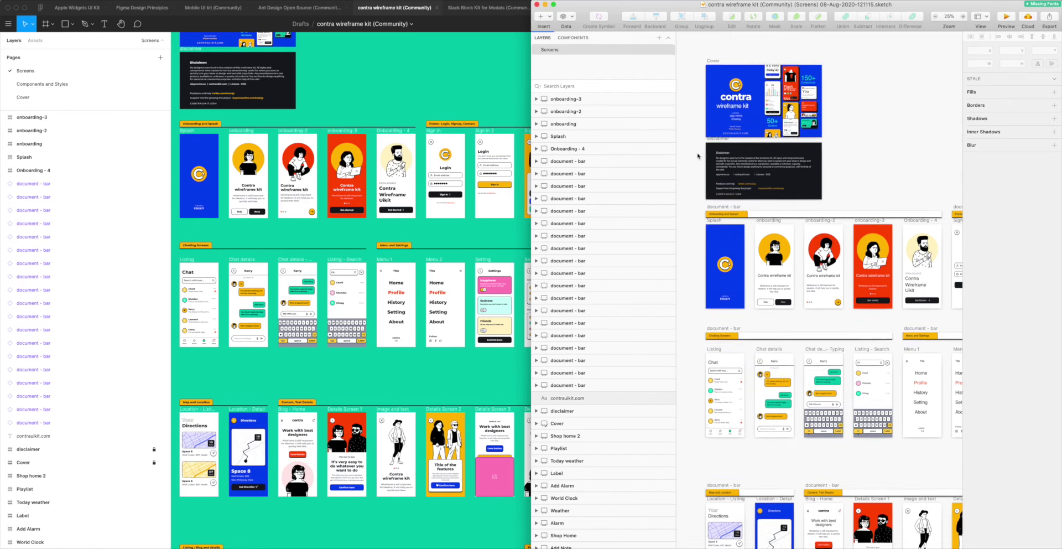
pyautogui.scroll(-1, 697, 156)
pyautogui.scroll(1, 687, 159)
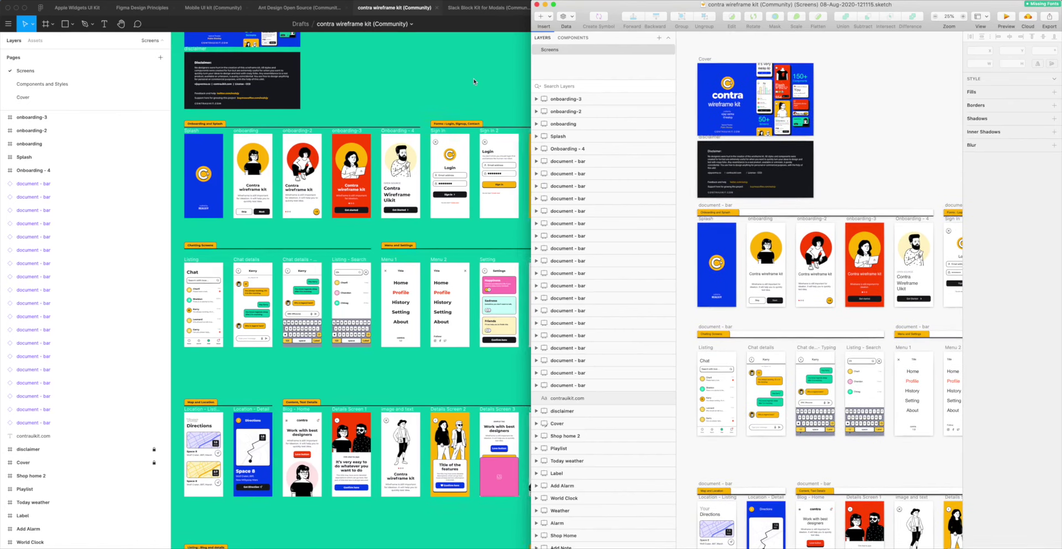
pyautogui.scroll(1, 474, 78)
pyautogui.scroll(5, 473, 81)
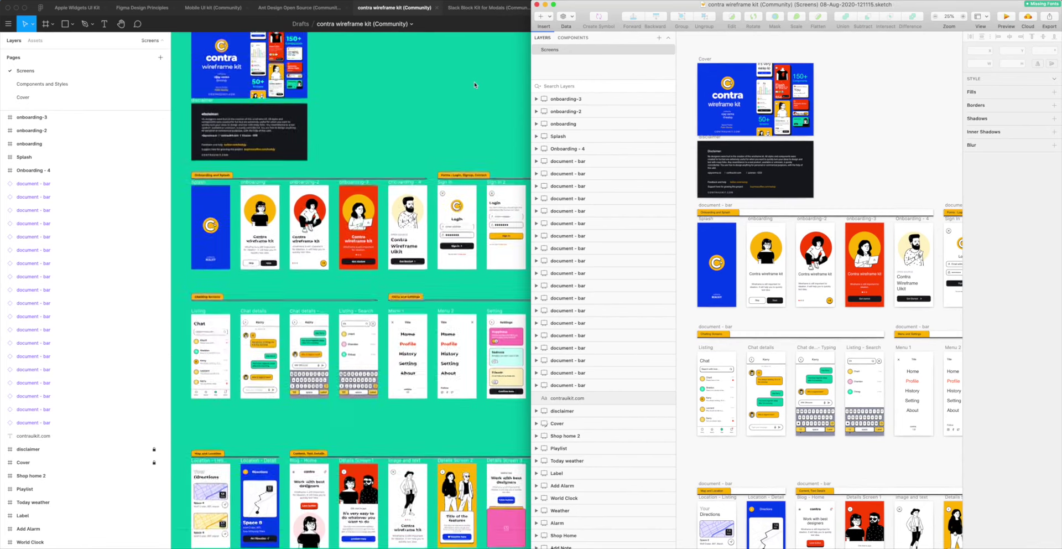
pyautogui.scroll(-7, 473, 85)
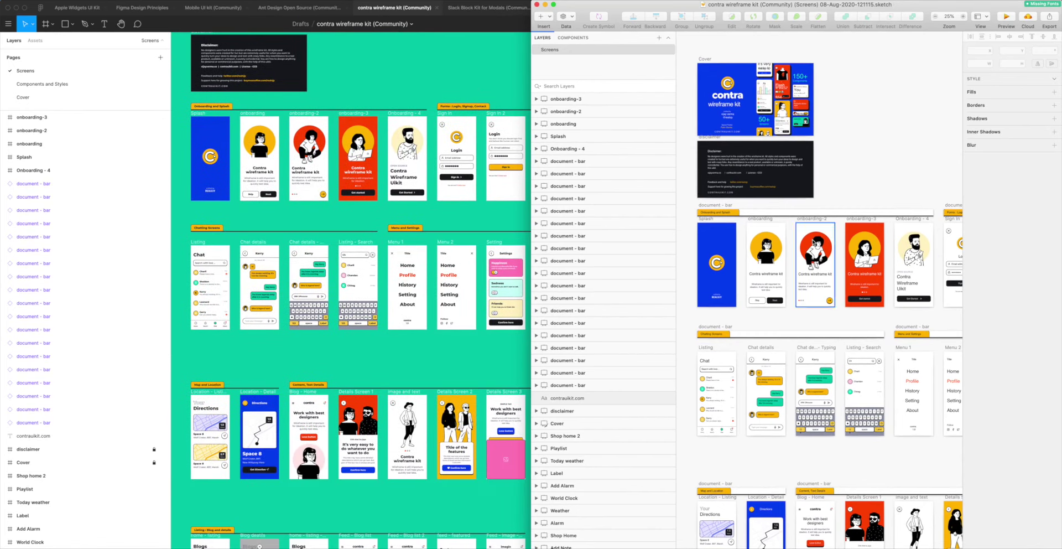
pyautogui.scroll(-5, 808, 245)
pyautogui.scroll(-10, 808, 245)
pyautogui.hscroll(2, 774, 247)
pyautogui.scroll(-13, 375, 266)
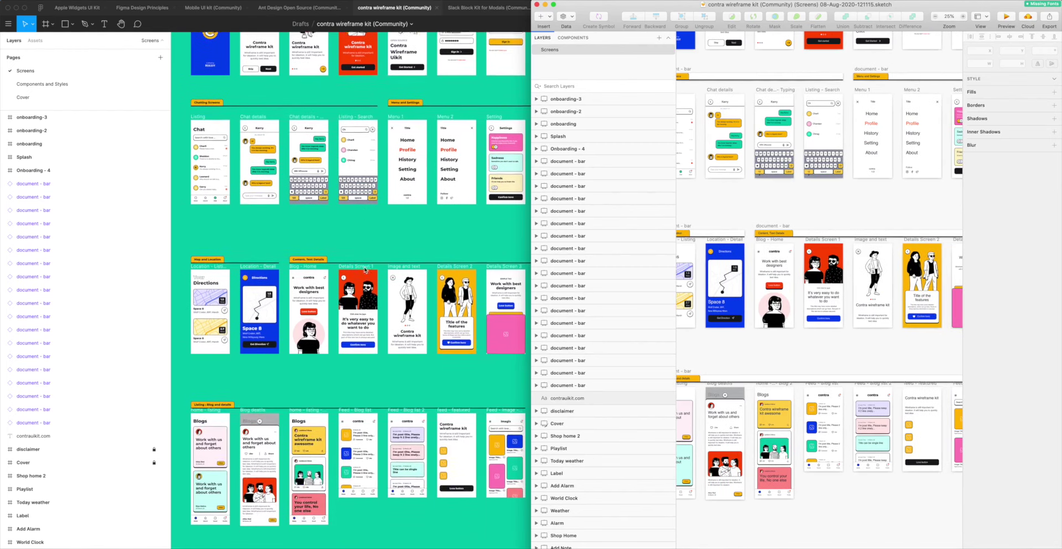
# - Examine the remaining converted Sketch screens, from Settings, Profile and Pricing across to Shop, Music, Events, Statistics and Alarm
pyautogui.hscroll(10, 809, 306)
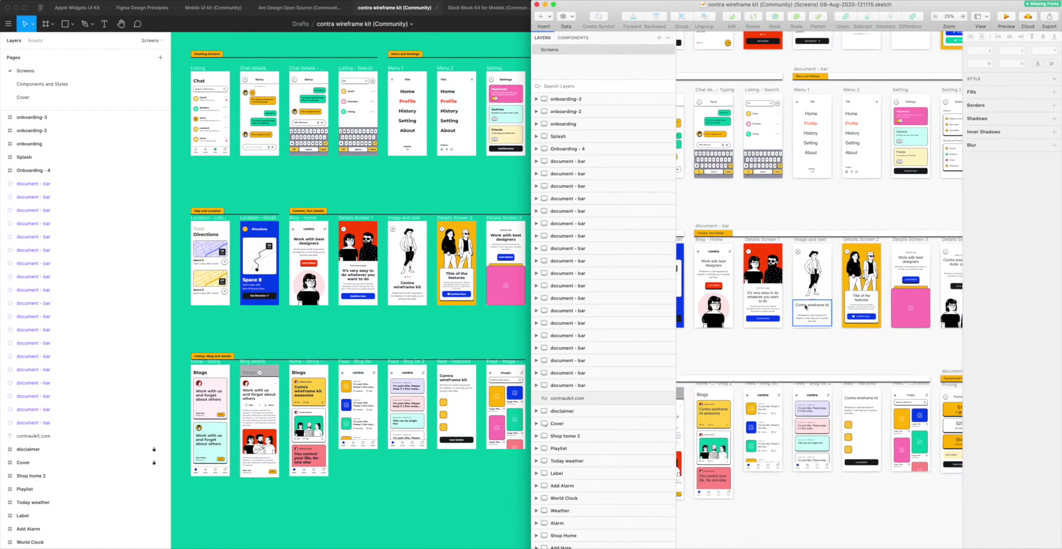
pyautogui.hscroll(7, 800, 306)
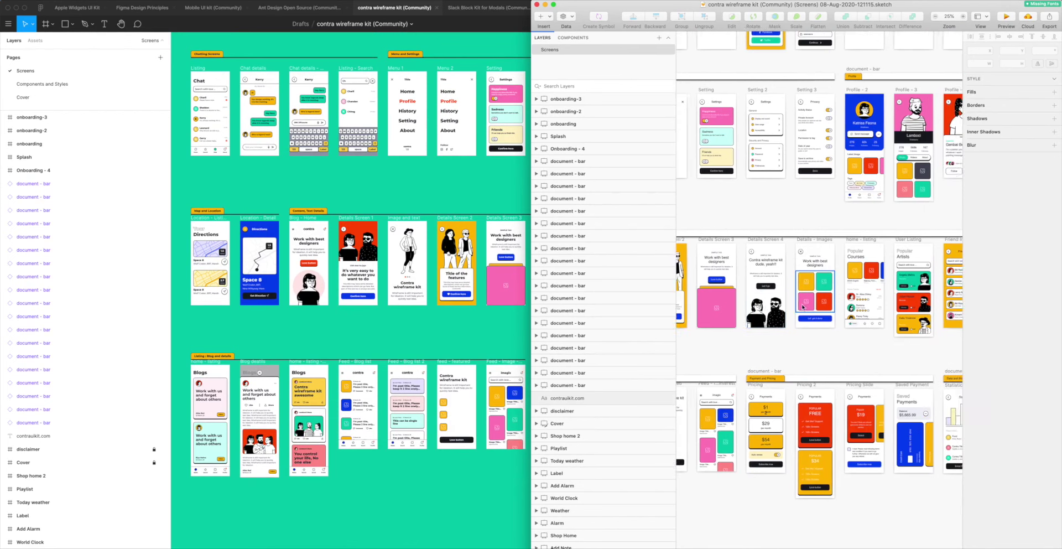
pyautogui.scroll(6, 792, 299)
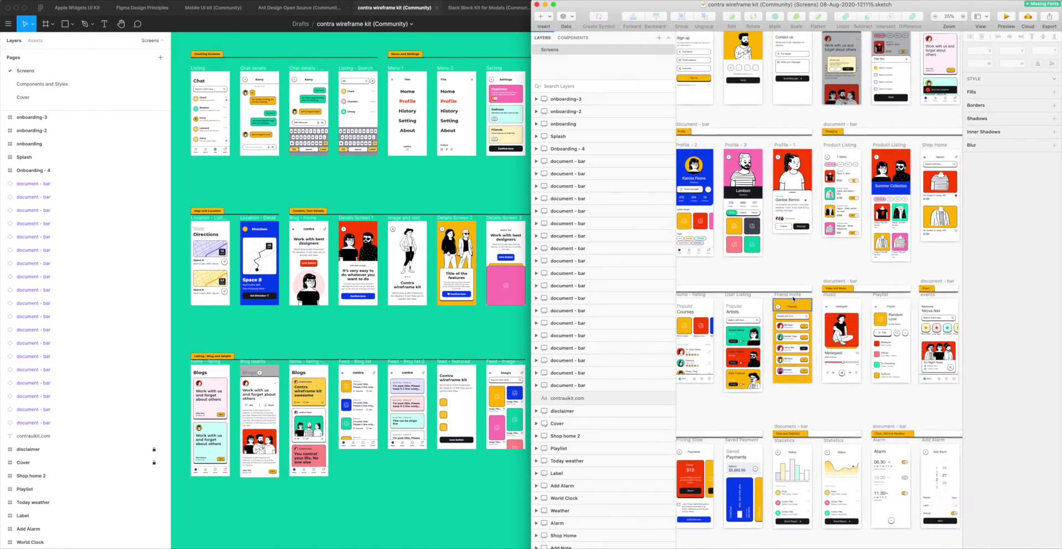
pyautogui.hscroll(8, 793, 299)
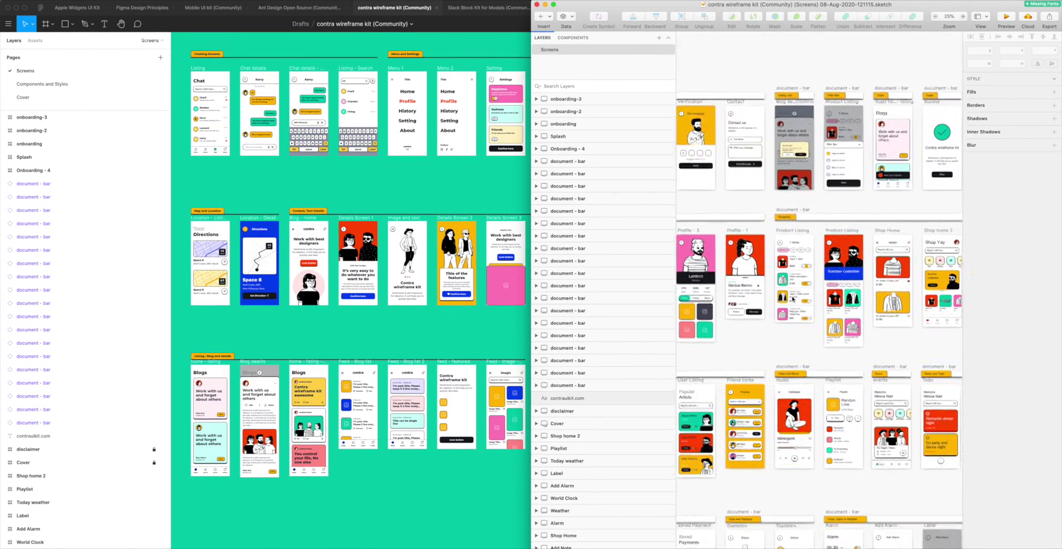
pyautogui.hscroll(-8, 793, 299)
pyautogui.scroll(-4, 792, 299)
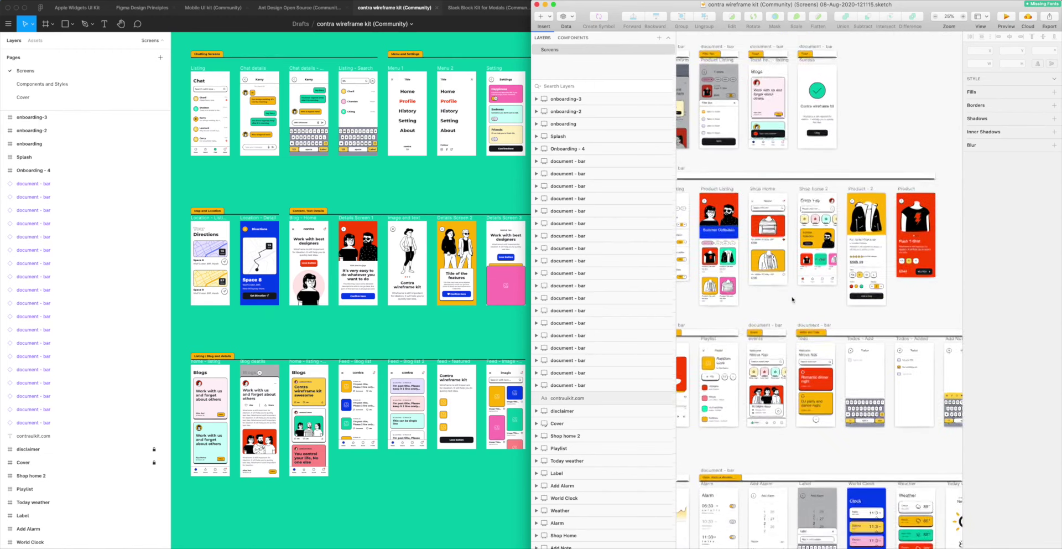
# - Compare the onboarding screens of the contra wireframe kit up close in Sketch and Figma
pyautogui.hscroll(-9, 792, 299)
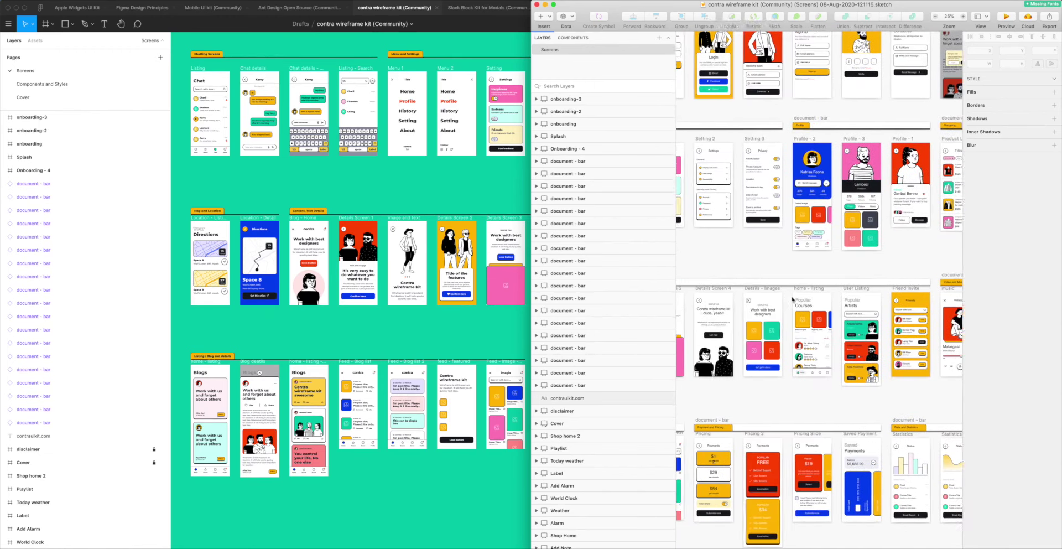
pyautogui.scroll(6, 796, 293)
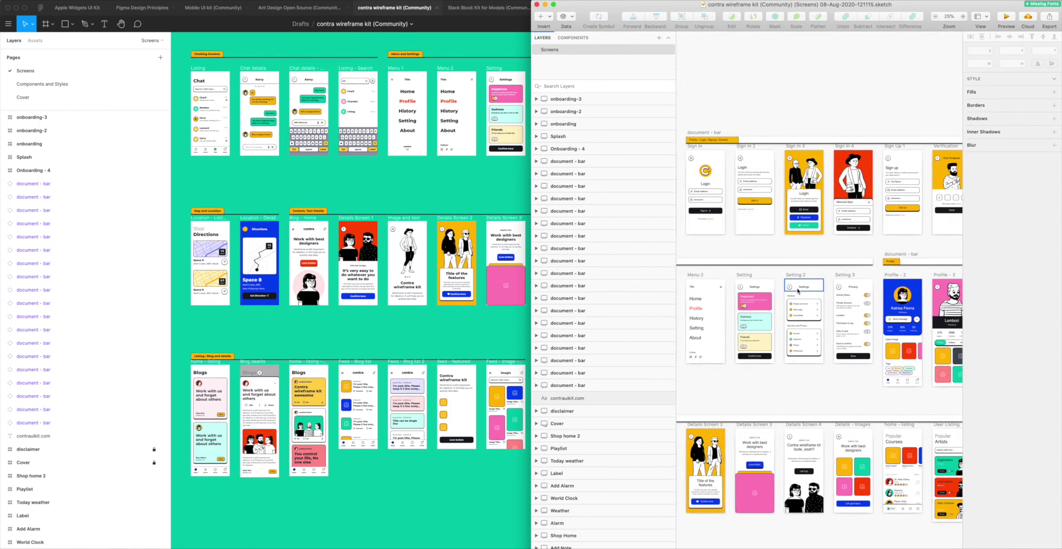
pyautogui.hscroll(-8, 797, 290)
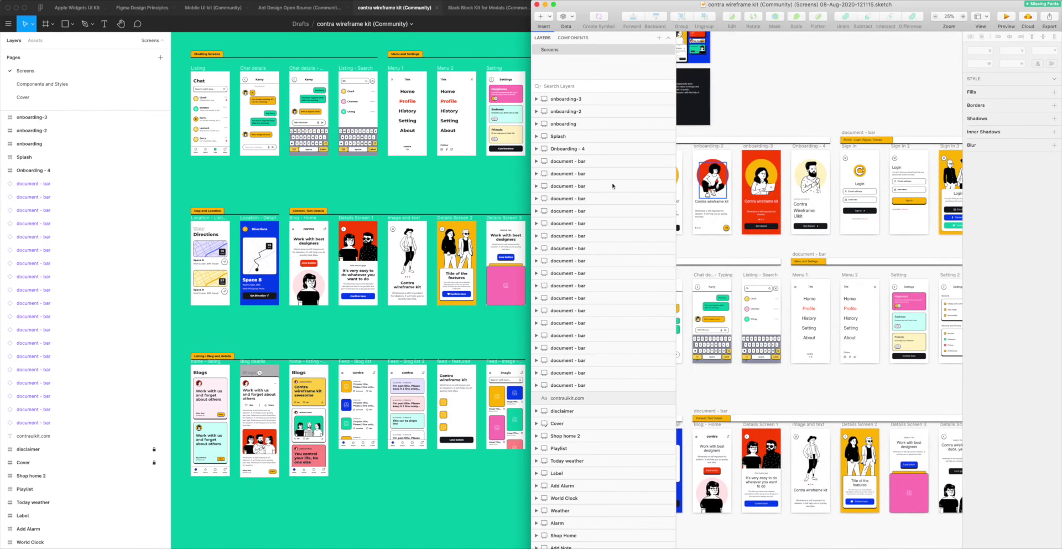
pyautogui.click(340, 202)
pyautogui.scroll(7, 340, 202)
pyautogui.scroll(2, 340, 200)
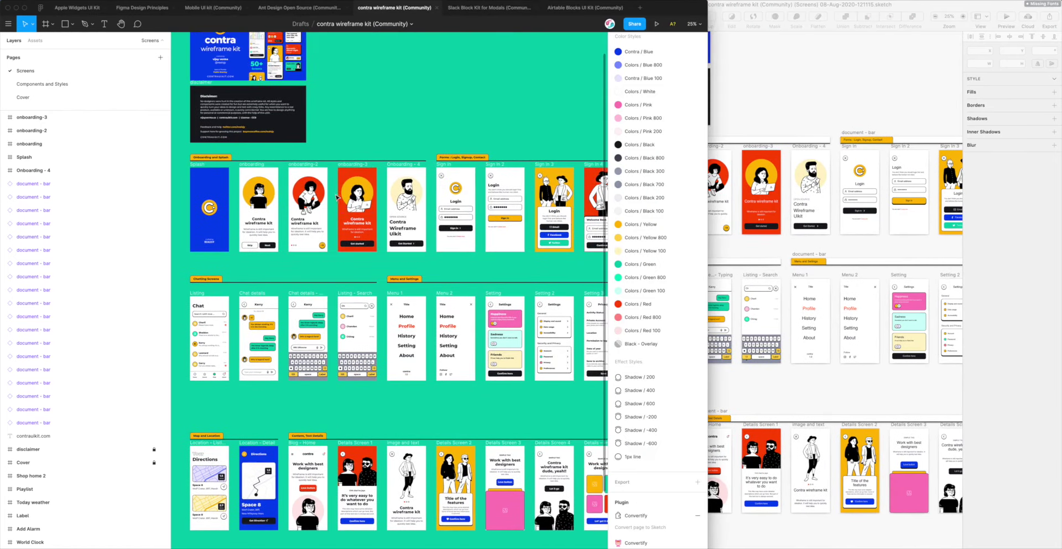
pyautogui.scroll(3, 342, 197)
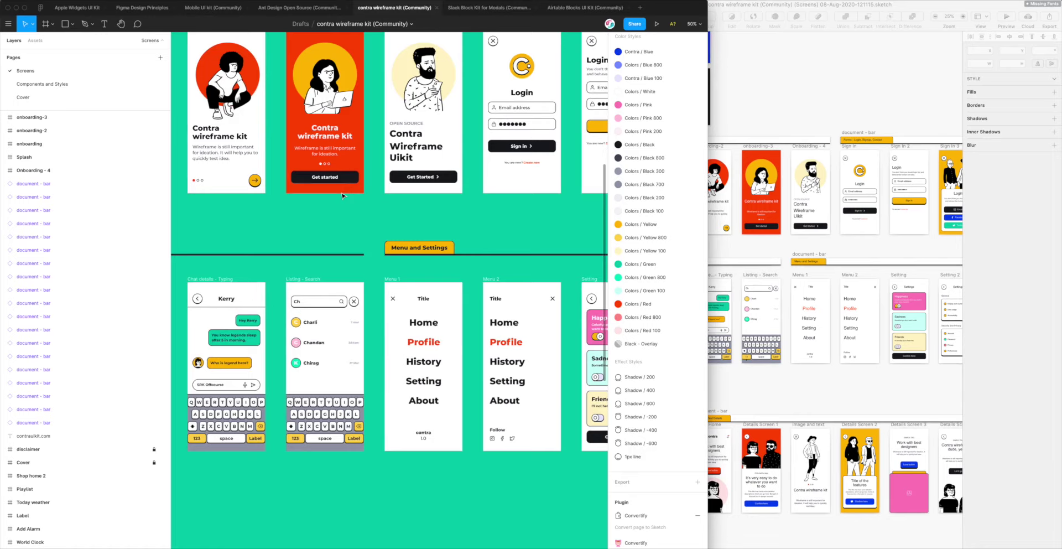
pyautogui.scroll(3, 344, 196)
pyautogui.click(759, 123)
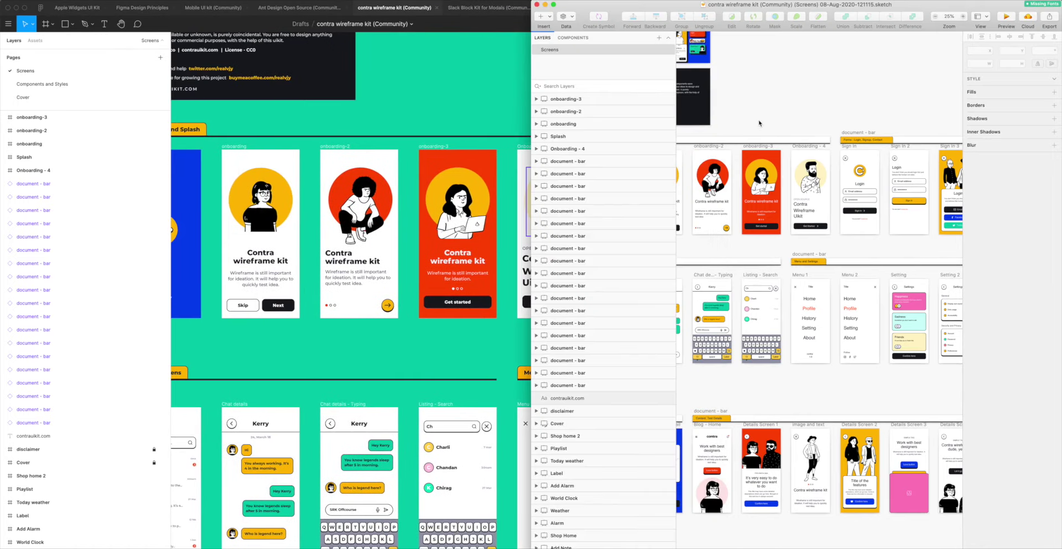
pyautogui.scroll(3, 760, 122)
pyautogui.scroll(5, 774, 138)
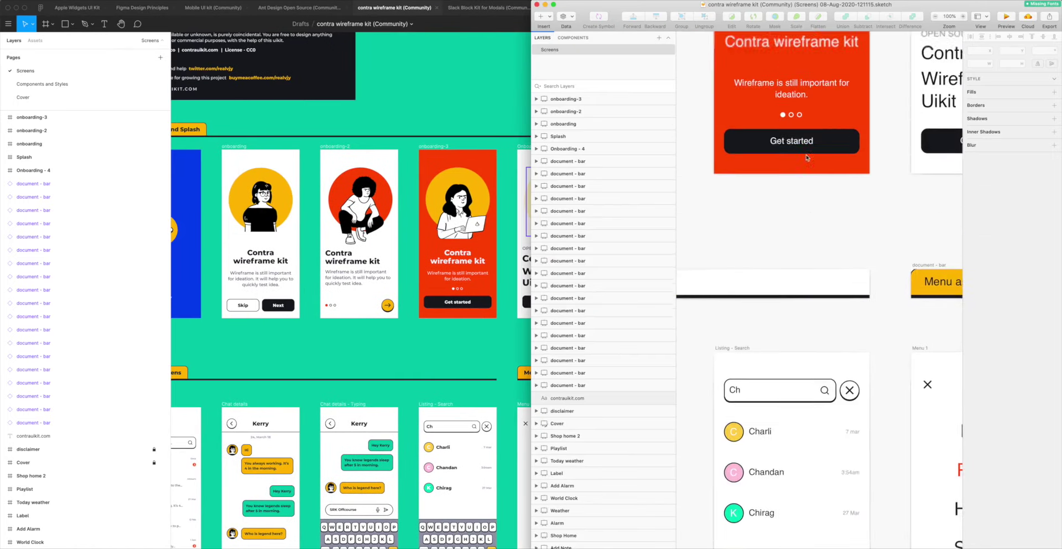
pyautogui.scroll(3, 802, 163)
pyautogui.hscroll(-5, 796, 164)
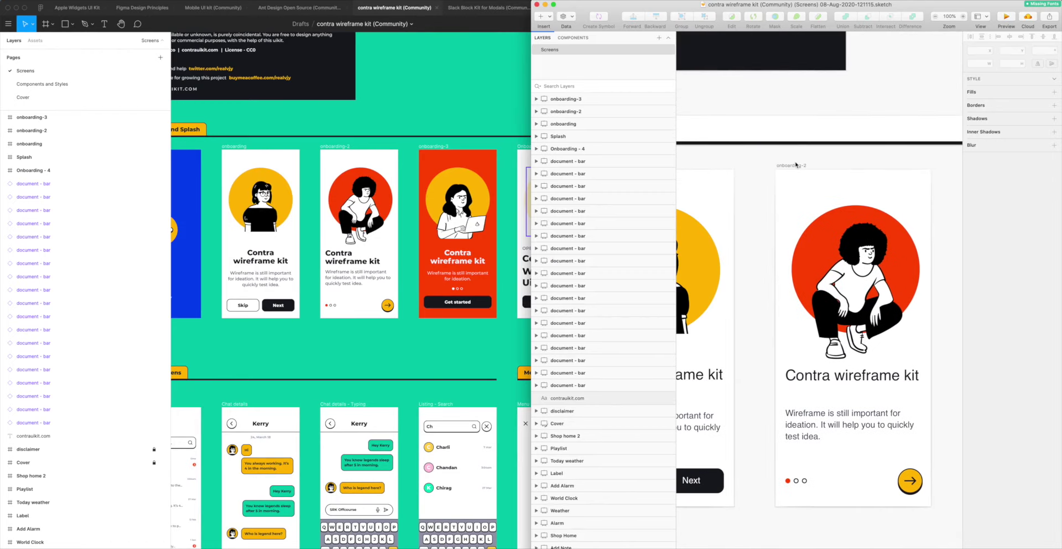
pyautogui.hscroll(-5, 761, 255)
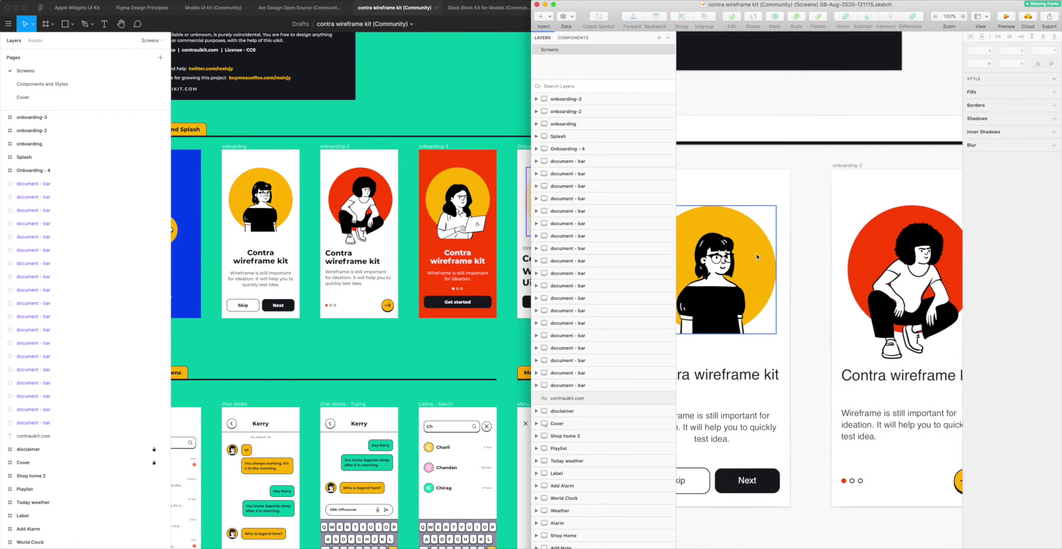
# - Review the Sketch document's missing Montserrat fonts without replacing any, and examine the converted Splash, chat and onboarding screens
pyautogui.click(1041, 4)
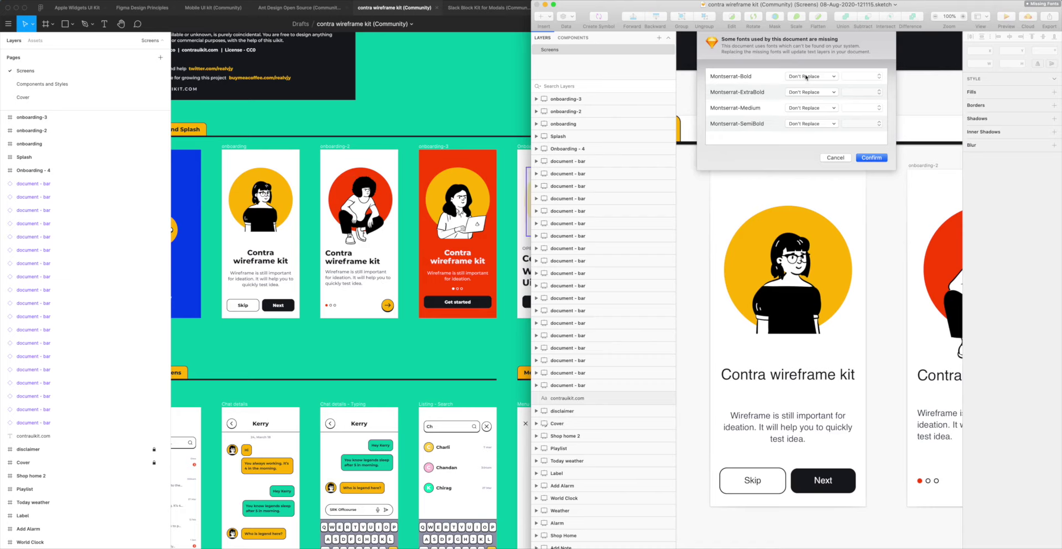
pyautogui.click(835, 157)
pyautogui.hscroll(5, 813, 331)
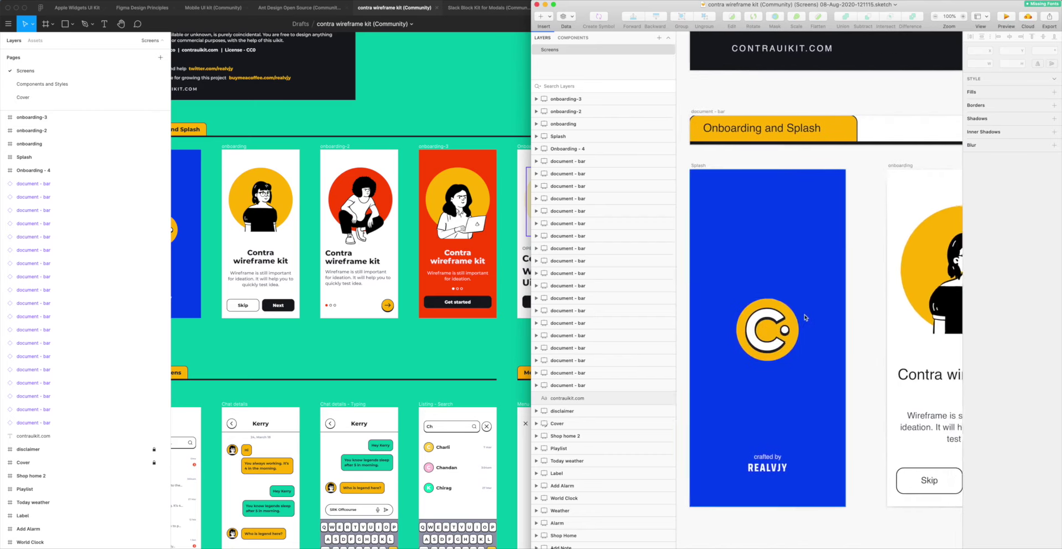
pyautogui.scroll(-10, 804, 320)
pyautogui.scroll(2, 795, 310)
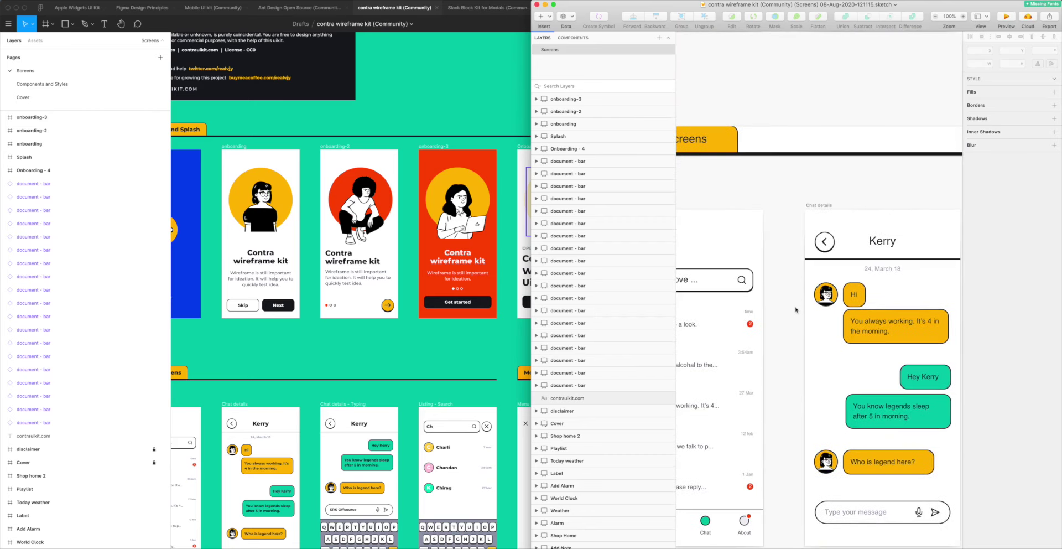
pyautogui.scroll(-5, 796, 308)
pyautogui.scroll(6, 799, 305)
pyautogui.scroll(5, 801, 304)
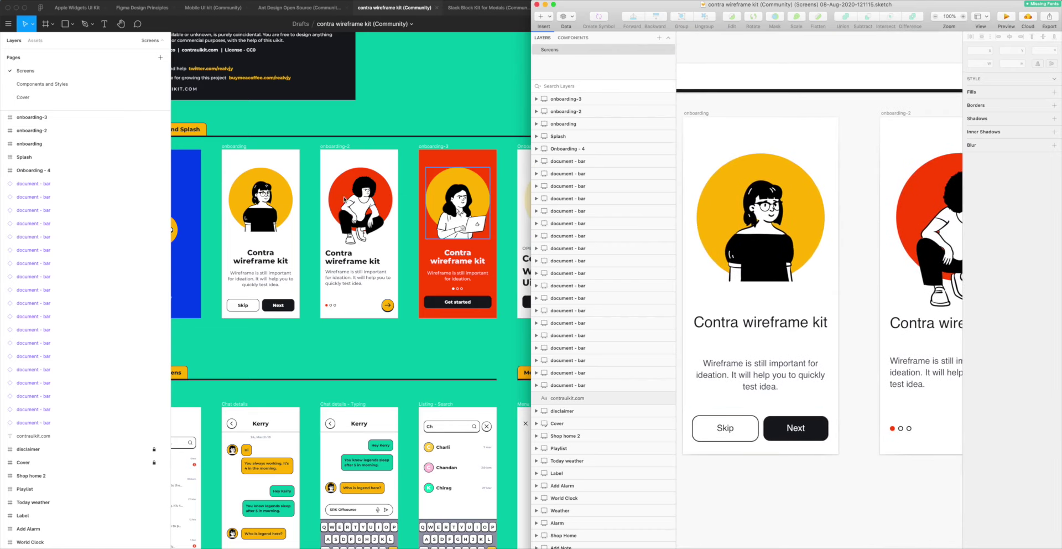
# - Select the onboarding-image illustration in both Figma and Sketch and compare it and the neighbouring onboarding screens at 100% zoom
pyautogui.click(312, 195)
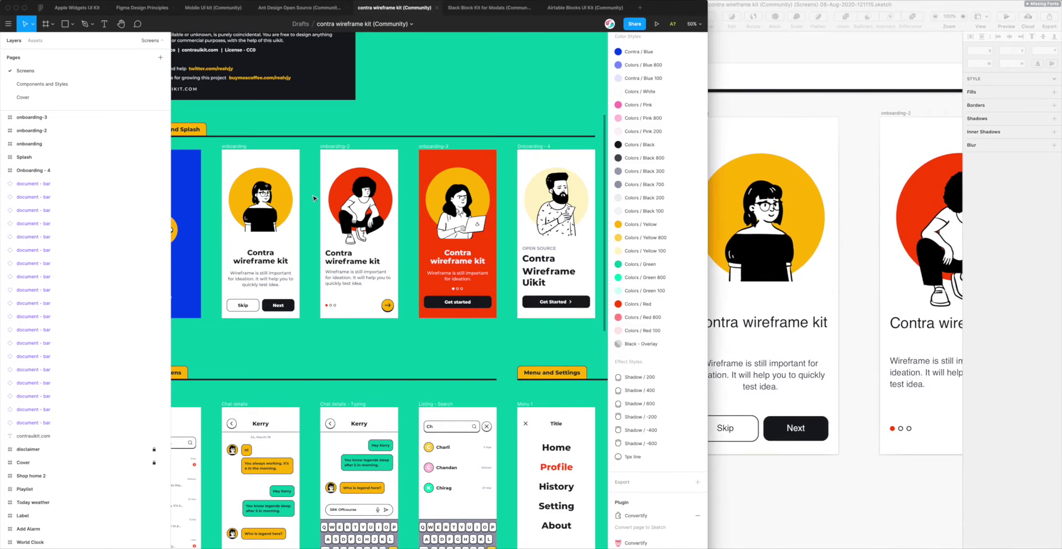
pyautogui.scroll(8, 313, 198)
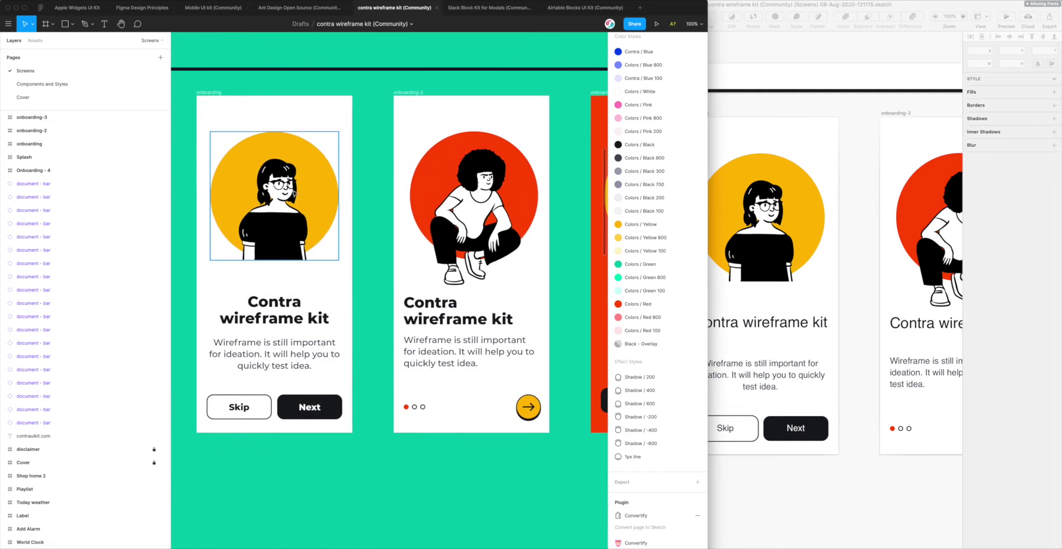
pyautogui.click(313, 198)
pyautogui.click(776, 222)
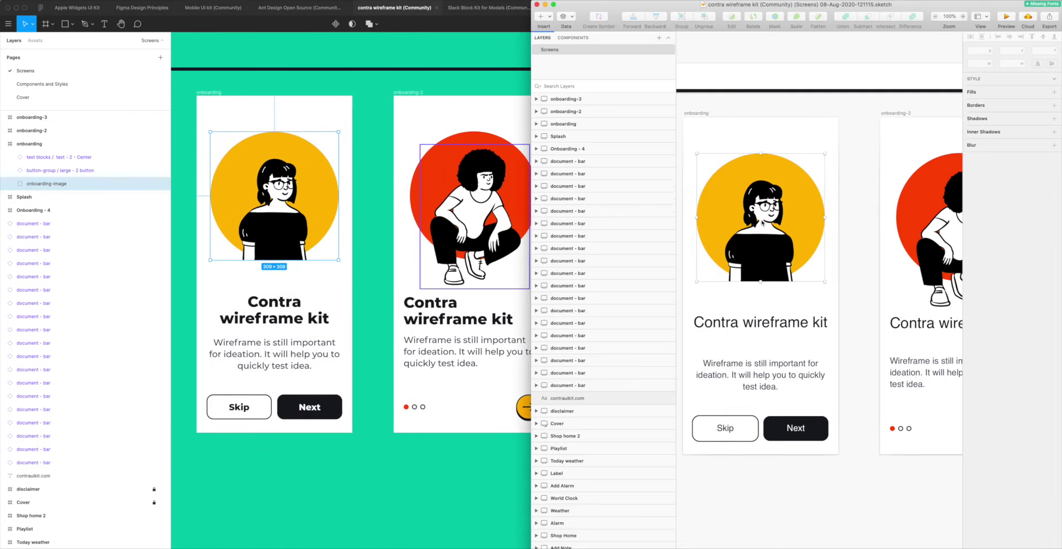
pyautogui.hscroll(5, 761, 223)
pyautogui.hscroll(6, 762, 222)
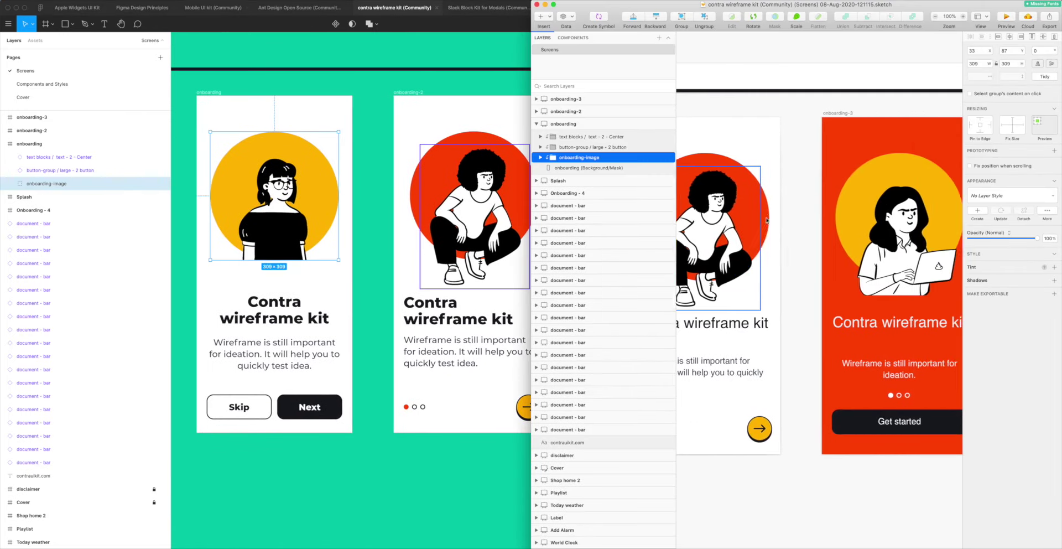
pyautogui.hscroll(5, 459, 197)
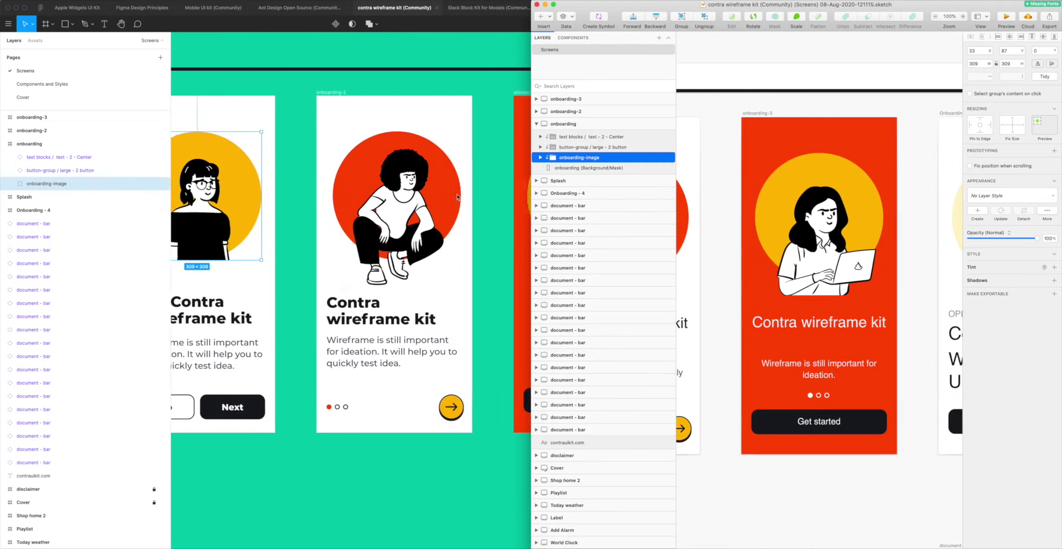
pyautogui.hscroll(3, 459, 193)
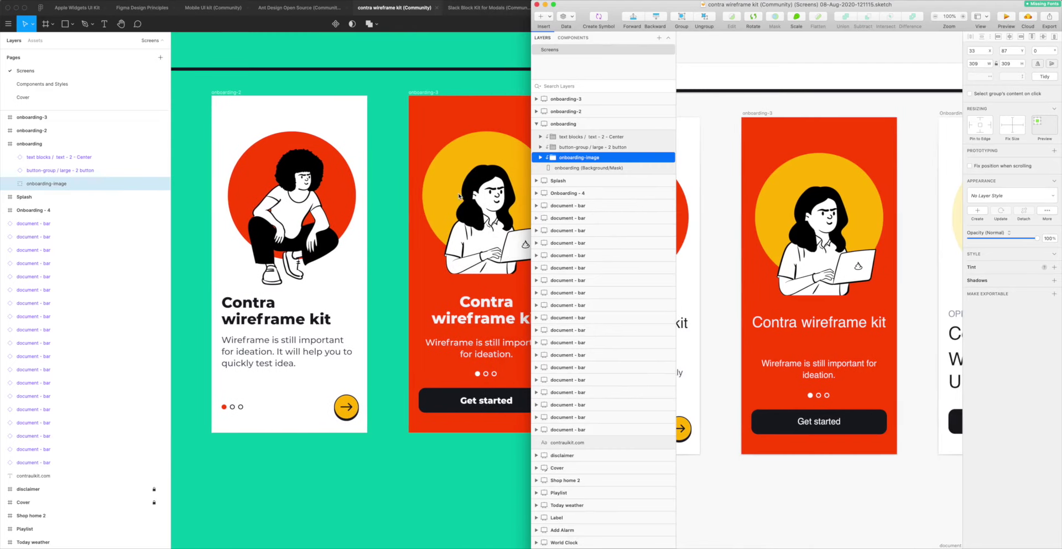
pyautogui.hscroll(1, 460, 194)
pyautogui.hscroll(-9, 453, 198)
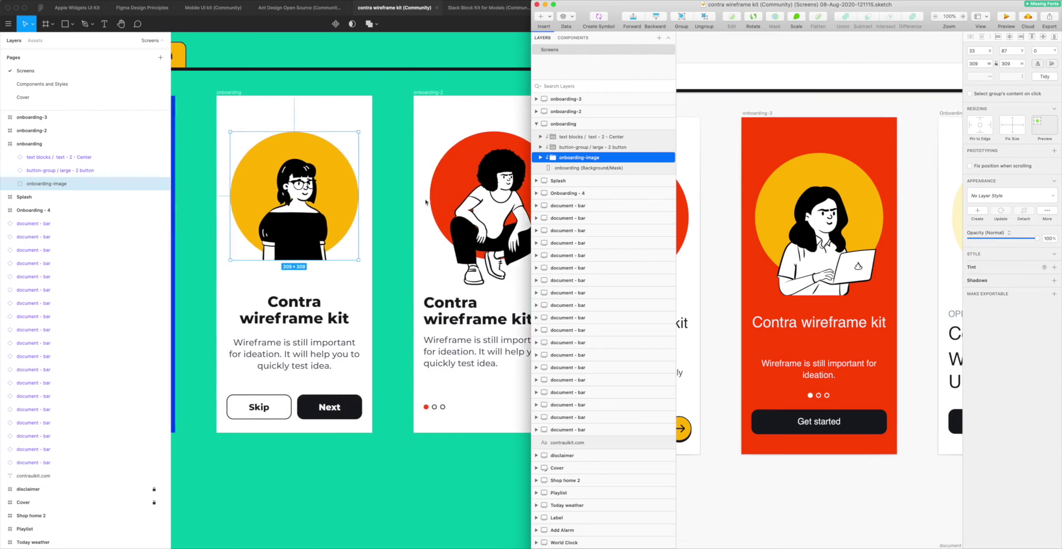
pyautogui.hscroll(-10, 817, 245)
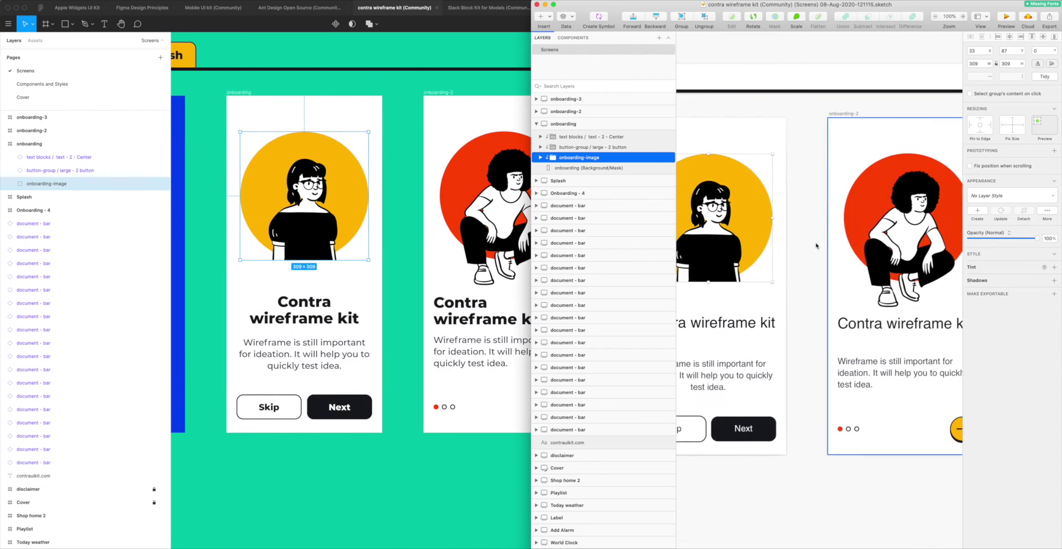
pyautogui.hscroll(-5, 817, 245)
# - Compare the overall layout of all Screens artboards in Sketch and Figma at overview zoom
pyautogui.scroll(-10, 779, 232)
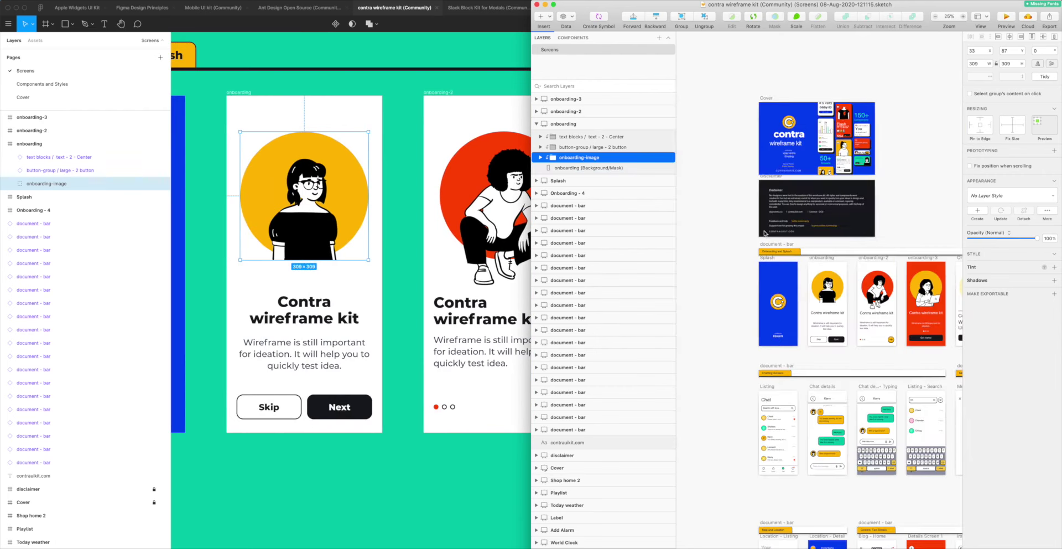
pyautogui.scroll(-5, 766, 233)
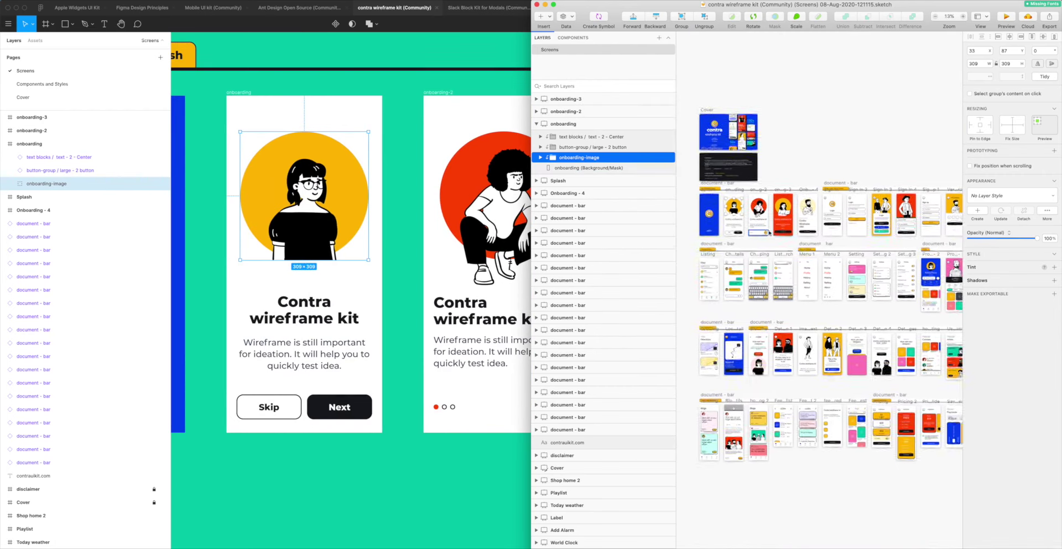
pyautogui.hscroll(-2, 770, 233)
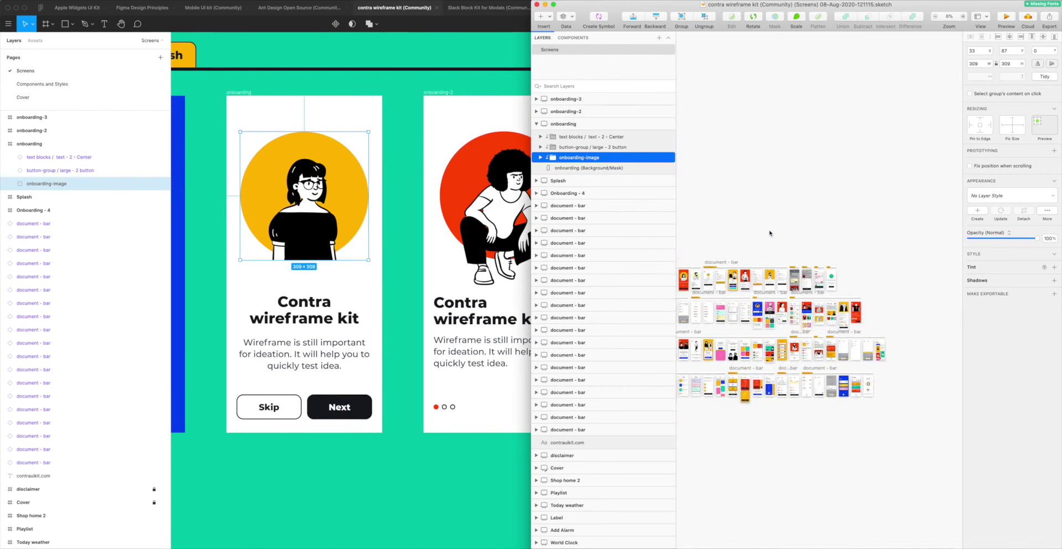
pyautogui.click(427, 183)
pyautogui.scroll(-10, 426, 182)
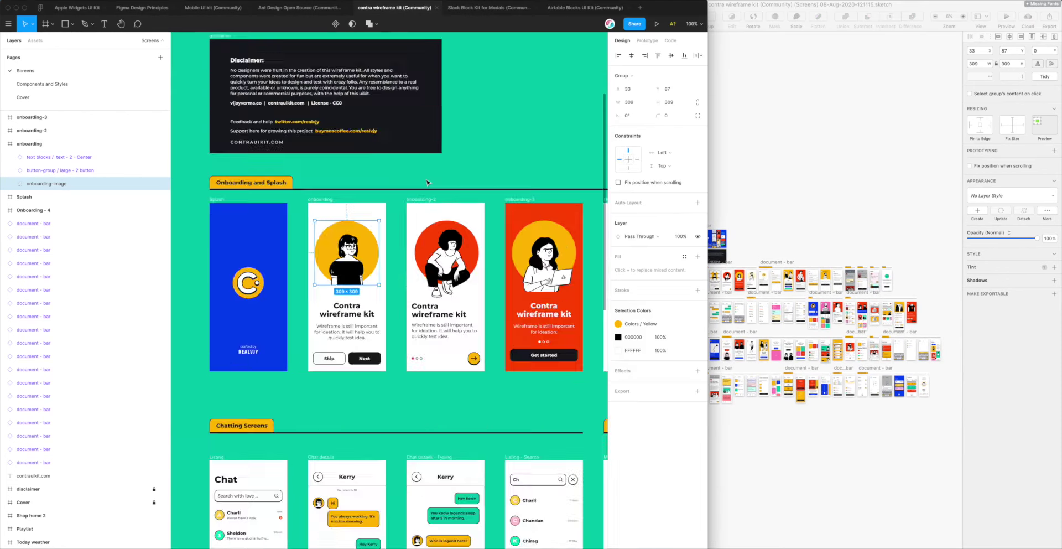
pyautogui.scroll(-3, 427, 182)
pyautogui.hscroll(4, 437, 188)
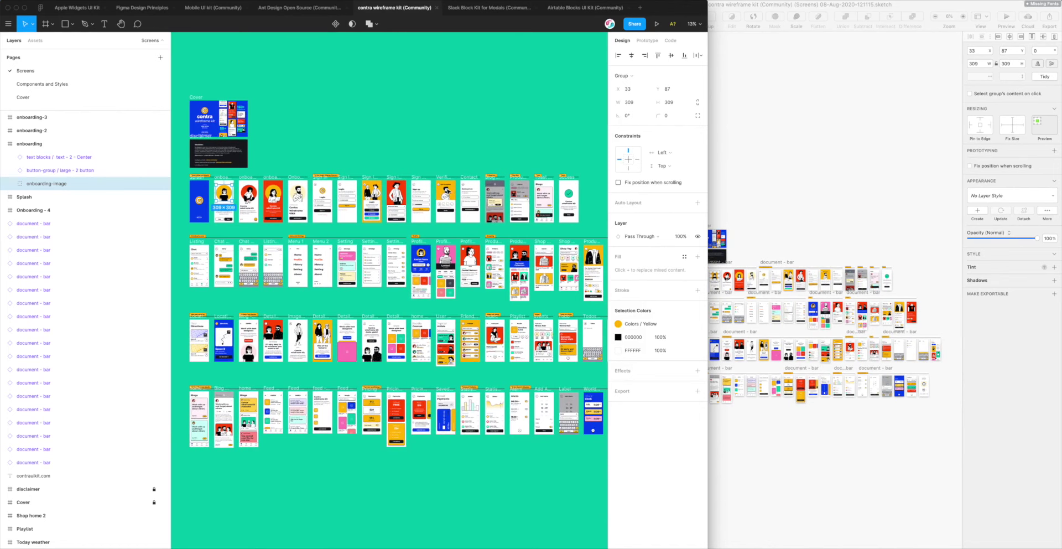
pyautogui.scroll(-3, 448, 190)
pyautogui.scroll(3, 448, 191)
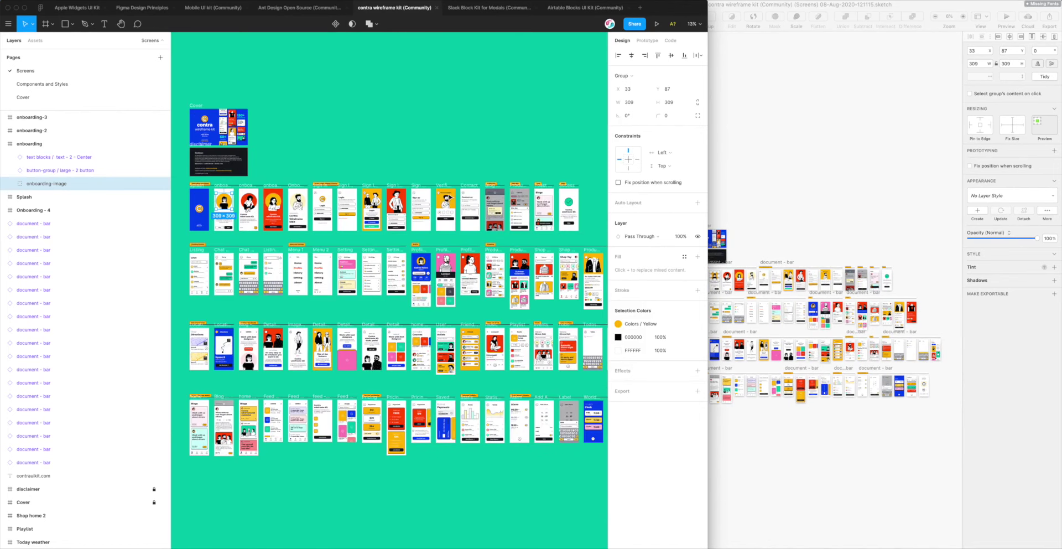
pyautogui.click(777, 234)
pyautogui.scroll(3, 766, 254)
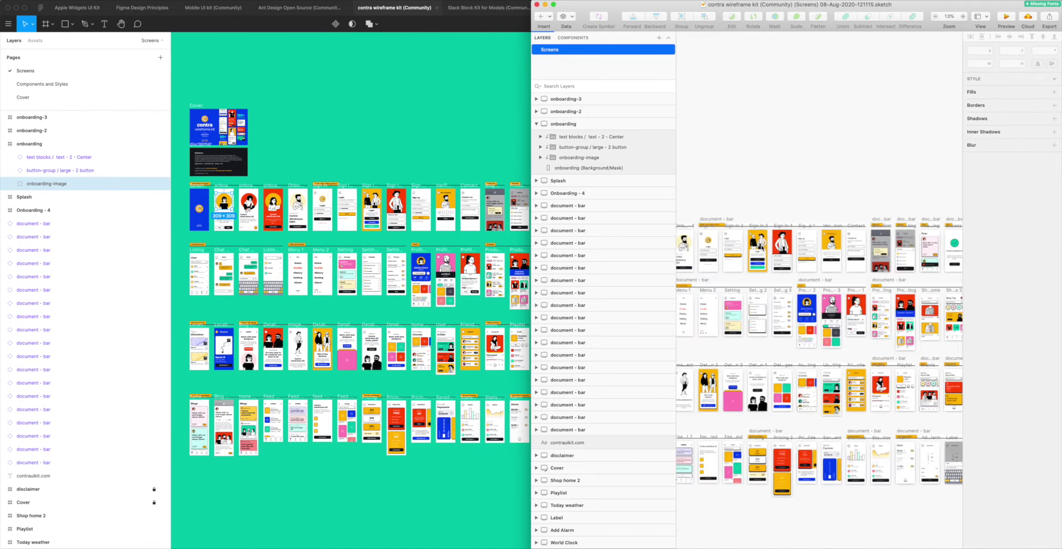
pyautogui.hscroll(-3, 767, 254)
pyautogui.hscroll(-3, 819, 321)
# - Inspect the converted layer structure in Sketch, expanding Shop Home's product card through the openpeeps / Striped Tee image to its Ink paths
pyautogui.click(536, 379)
pyautogui.click(540, 403)
pyautogui.scroll(-5, 542, 403)
pyautogui.scroll(-10, 542, 404)
pyautogui.click(537, 192)
pyautogui.click(536, 182)
pyautogui.click(540, 226)
pyautogui.scroll(-2, 548, 212)
pyautogui.click(545, 198)
pyautogui.click(545, 239)
pyautogui.click(548, 250)
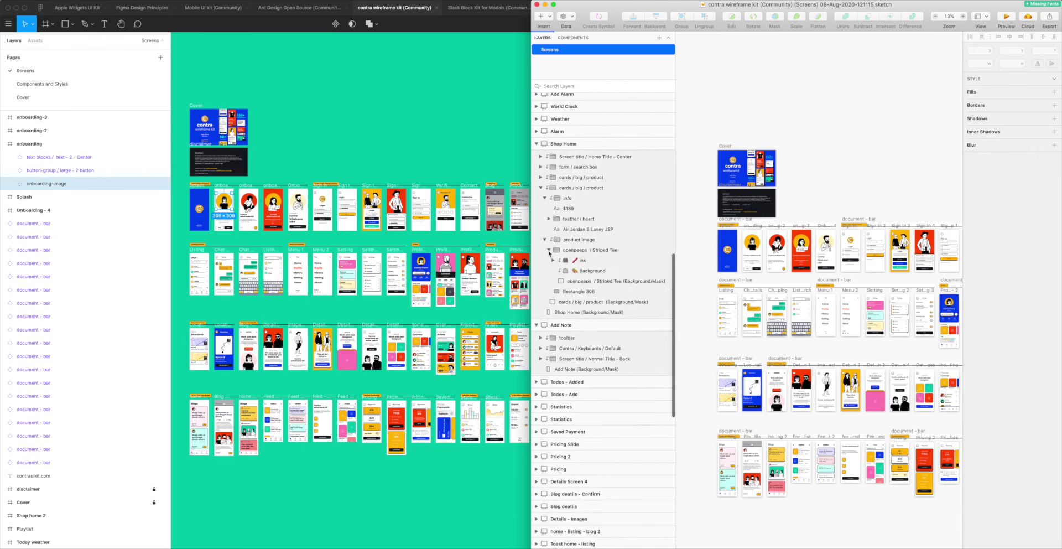
pyautogui.click(553, 260)
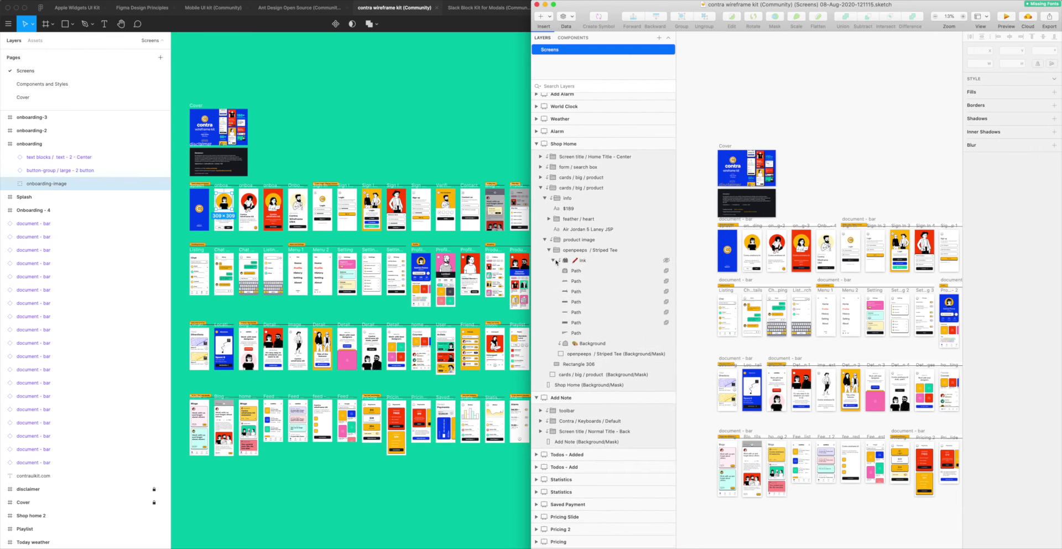
# - Check the remaining artboards in Sketch's layer list, return to the Figma overview and clear its selection
pyautogui.scroll(-20, 569, 338)
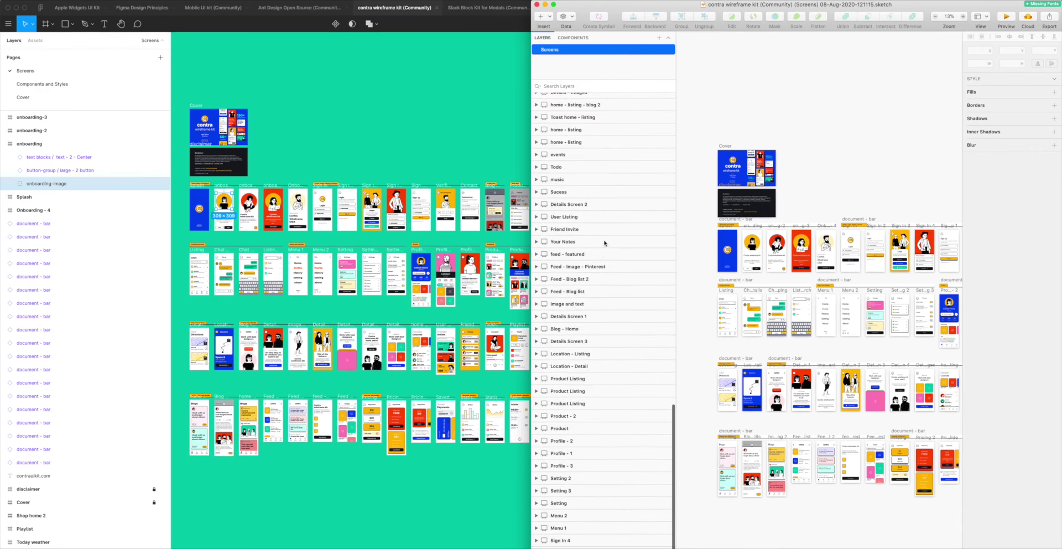
pyautogui.scroll(1, 598, 260)
pyautogui.scroll(2, 733, 288)
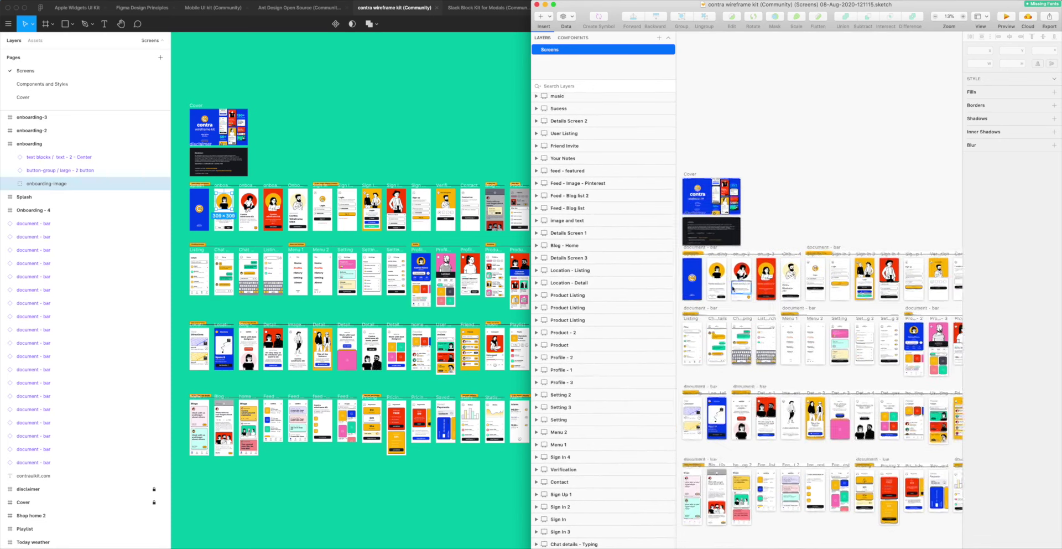
pyautogui.scroll(-2, 733, 288)
pyautogui.click(436, 132)
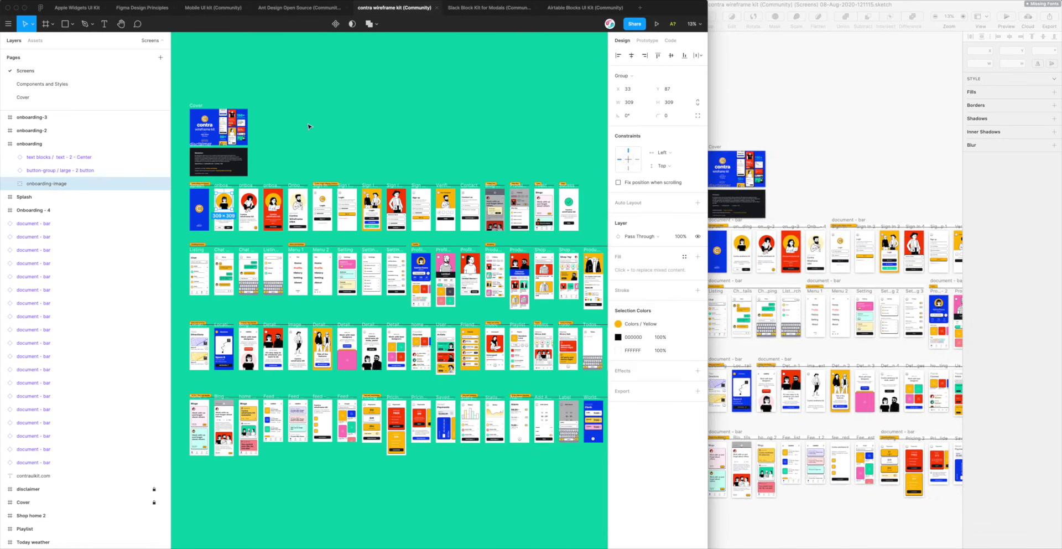
pyautogui.scroll(-1, 197, 105)
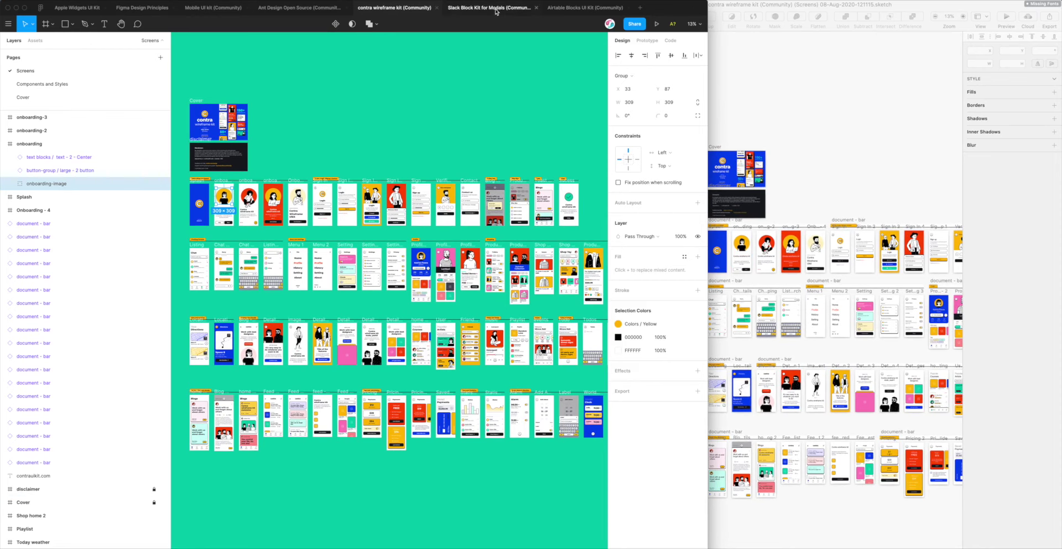
pyautogui.click(479, 126)
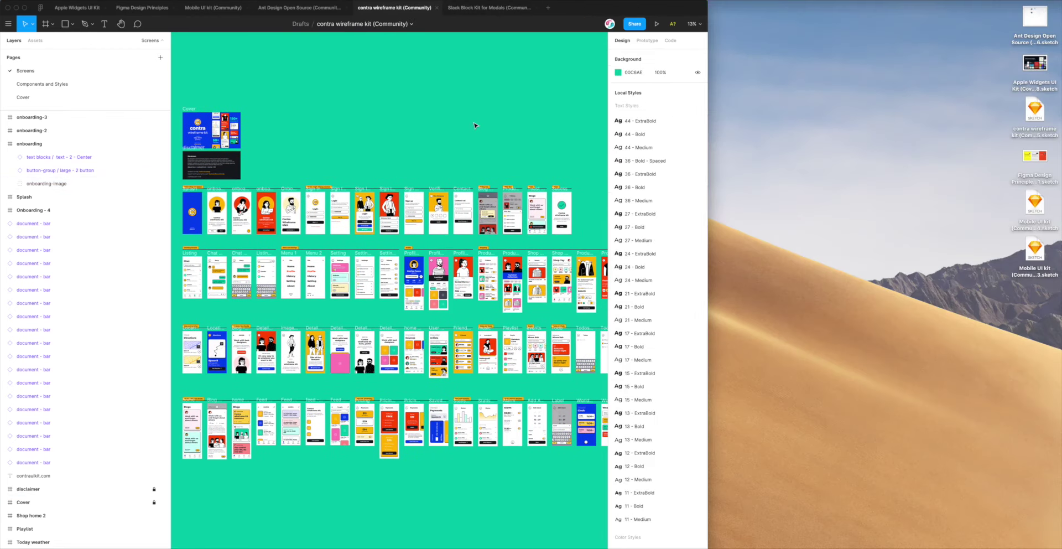
pyautogui.hscroll(-2, 465, 125)
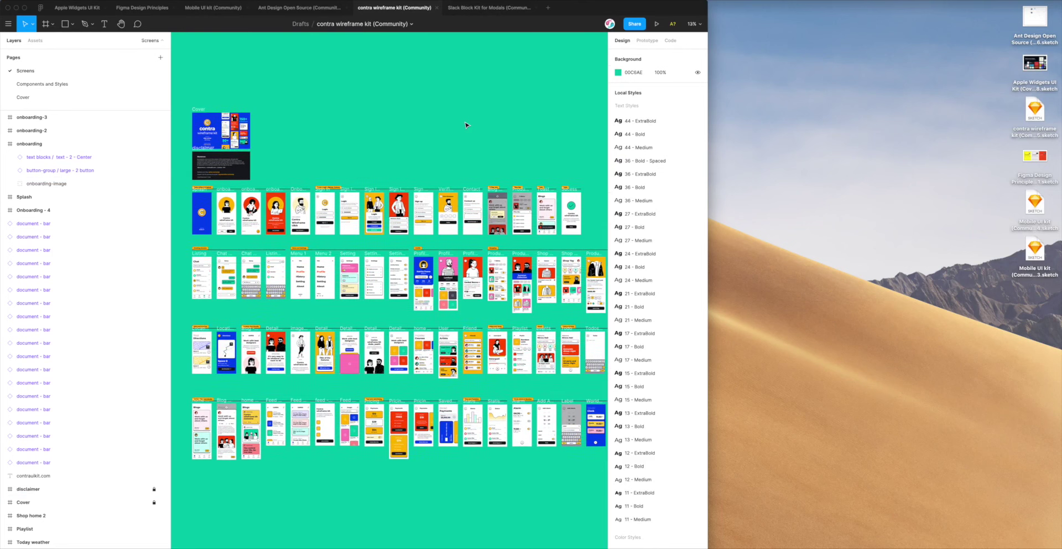
pyautogui.hscroll(2, 459, 124)
pyautogui.scroll(1, 460, 124)
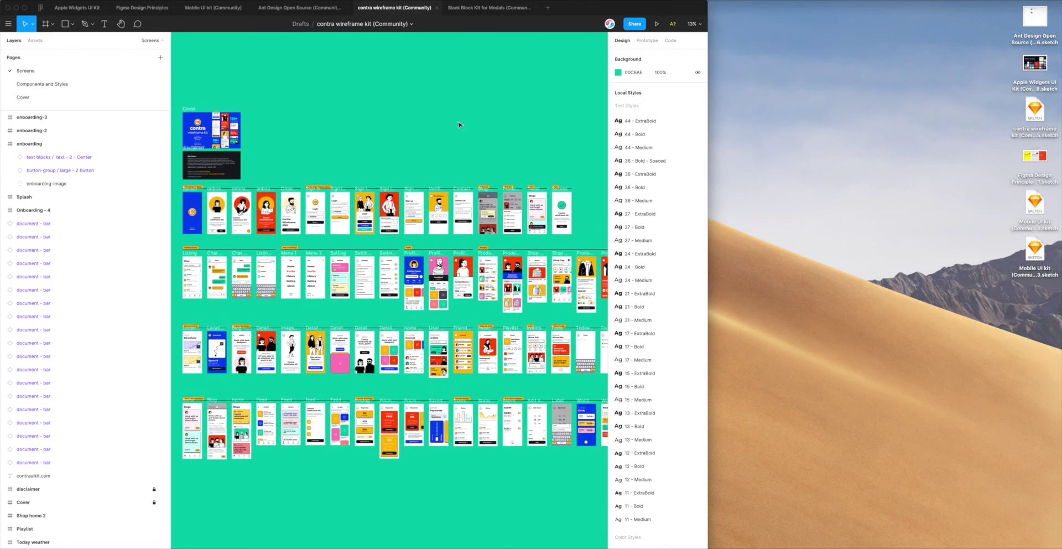
pyautogui.hscroll(8, 458, 124)
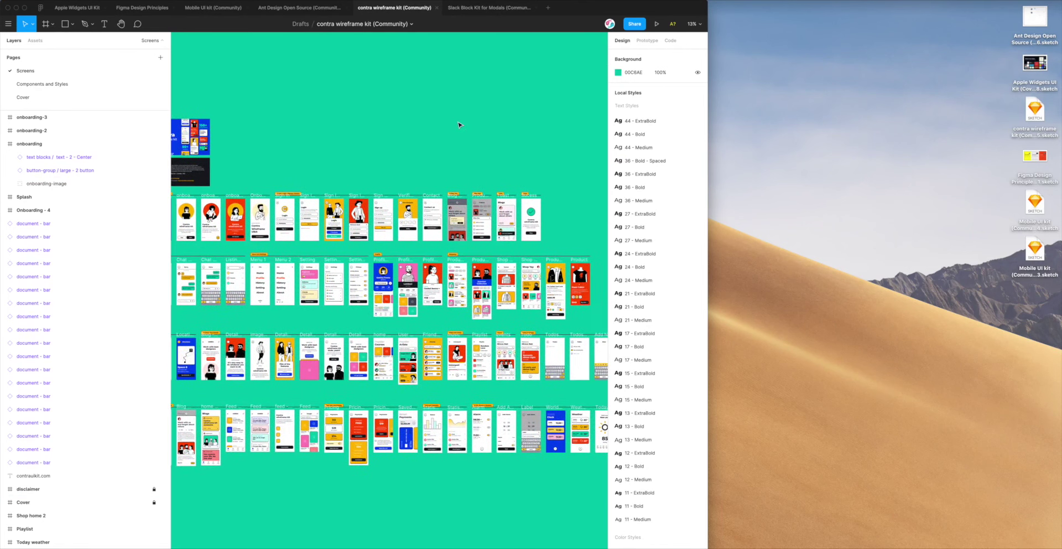
pyautogui.hscroll(-15, 458, 125)
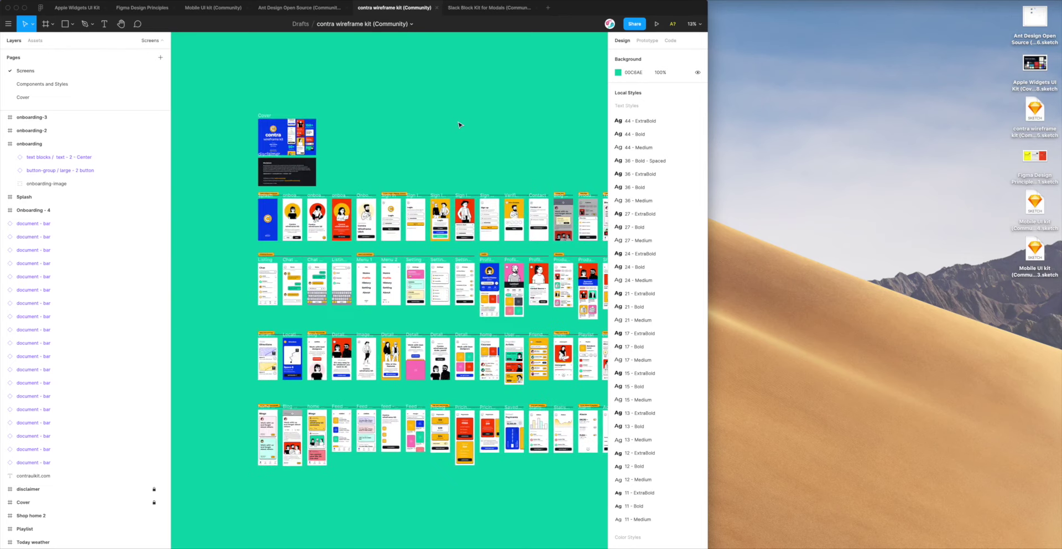
pyautogui.hscroll(6, 458, 124)
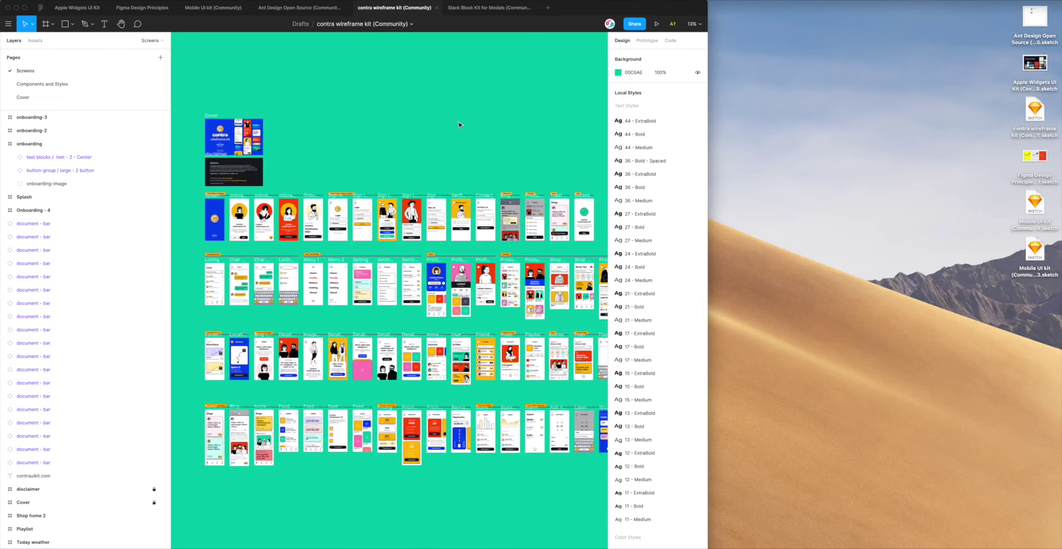
pyautogui.hscroll(-1, 459, 124)
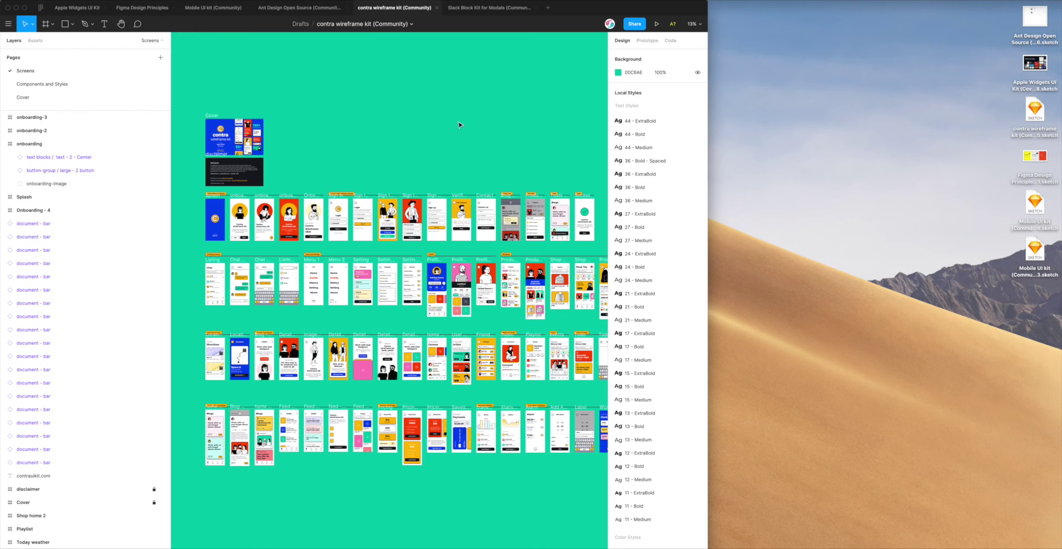
pyautogui.scroll(-2, 458, 124)
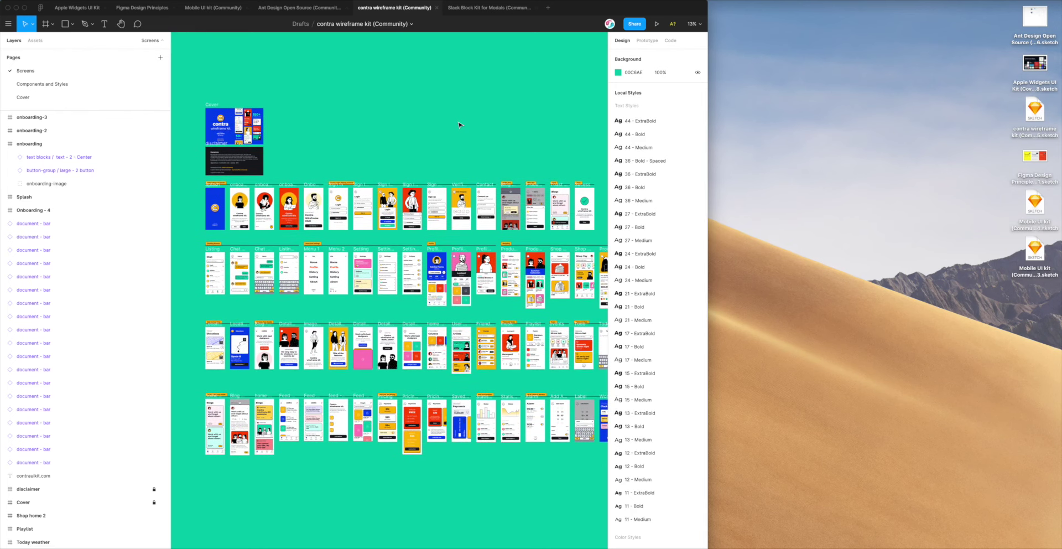
pyautogui.hscroll(2, 458, 124)
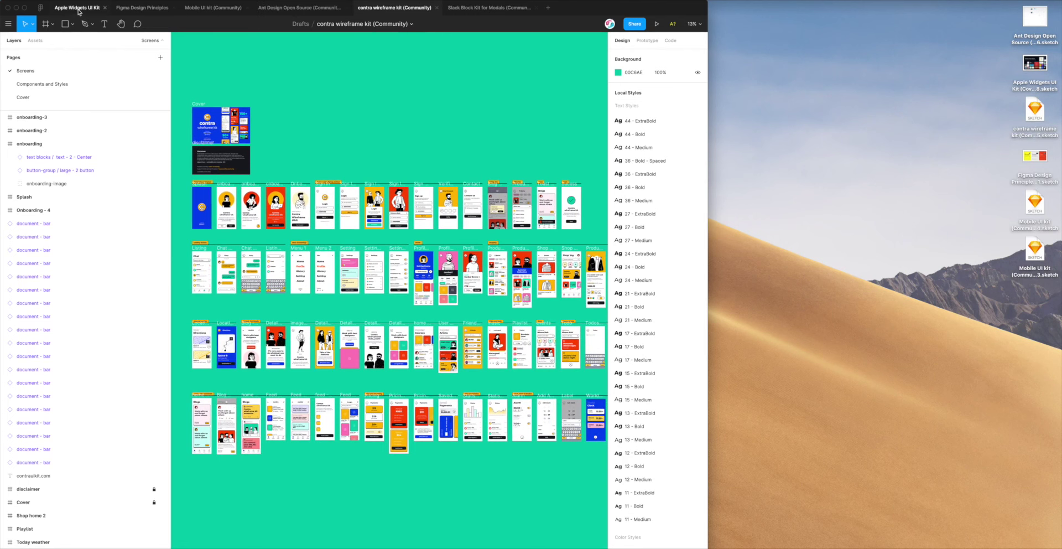
pyautogui.scroll(-1, 250, 118)
pyautogui.scroll(2, 250, 118)
pyautogui.hscroll(2, 250, 118)
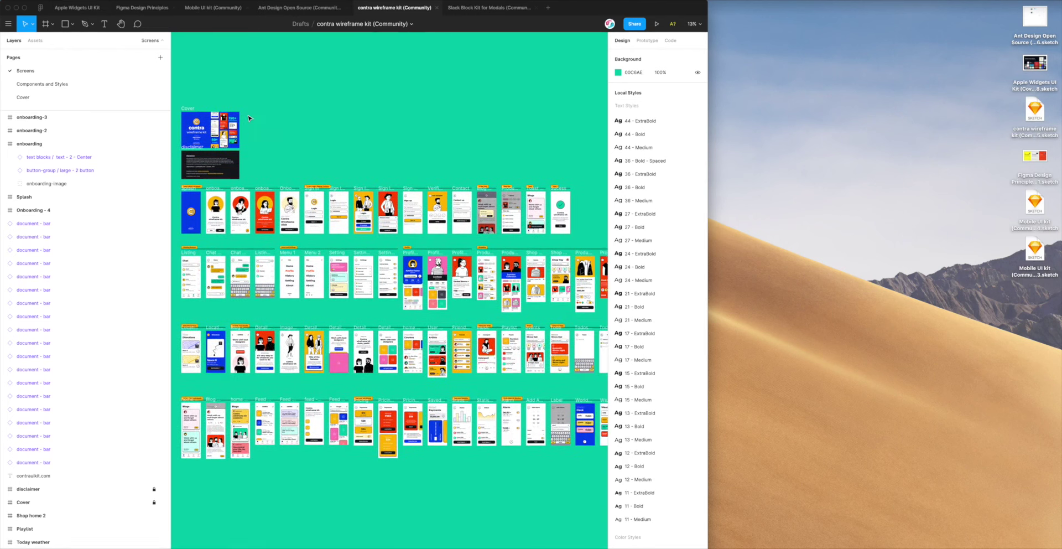
pyautogui.hscroll(-2, 270, 121)
pyautogui.hscroll(3, 271, 121)
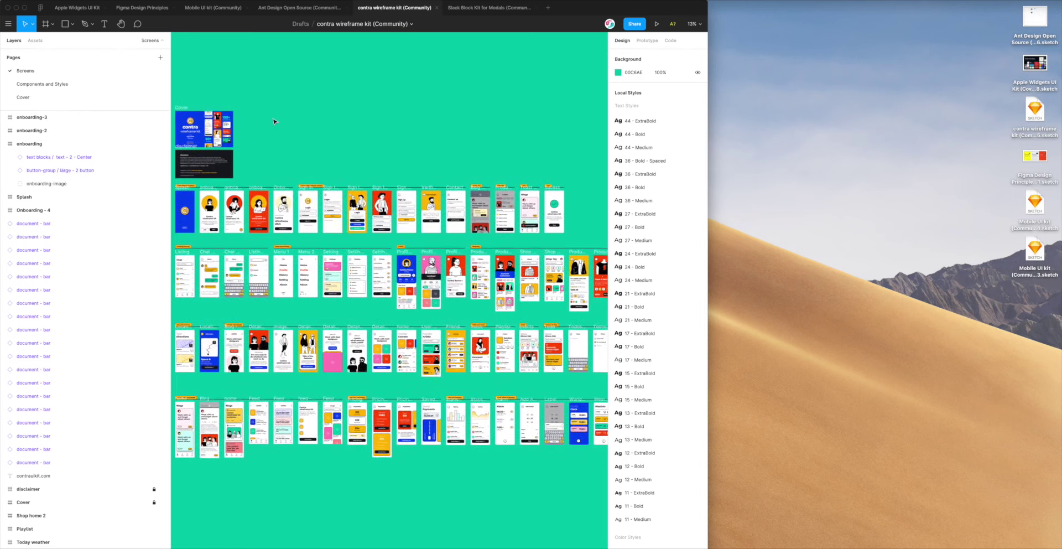
pyautogui.hscroll(-2, 273, 121)
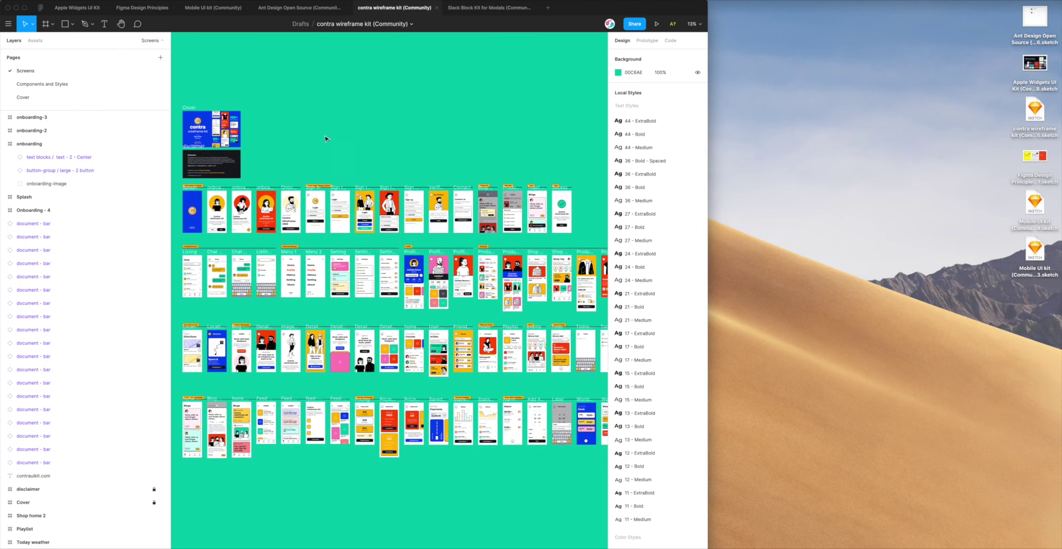
pyautogui.hscroll(-2, 340, 145)
pyautogui.hscroll(3, 340, 145)
pyautogui.hscroll(-2, 340, 145)
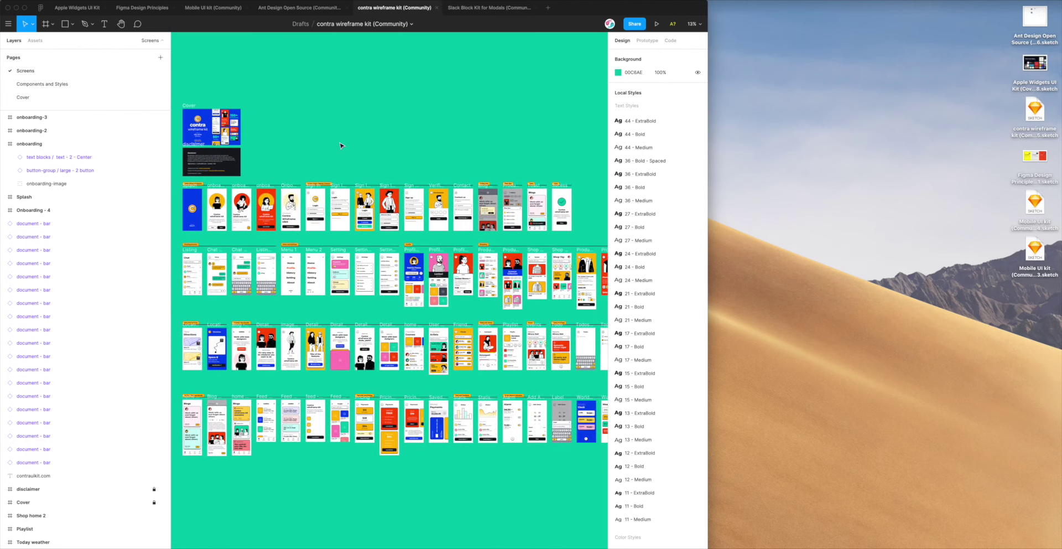
pyautogui.scroll(-1, 340, 145)
pyautogui.hscroll(-1, 340, 145)
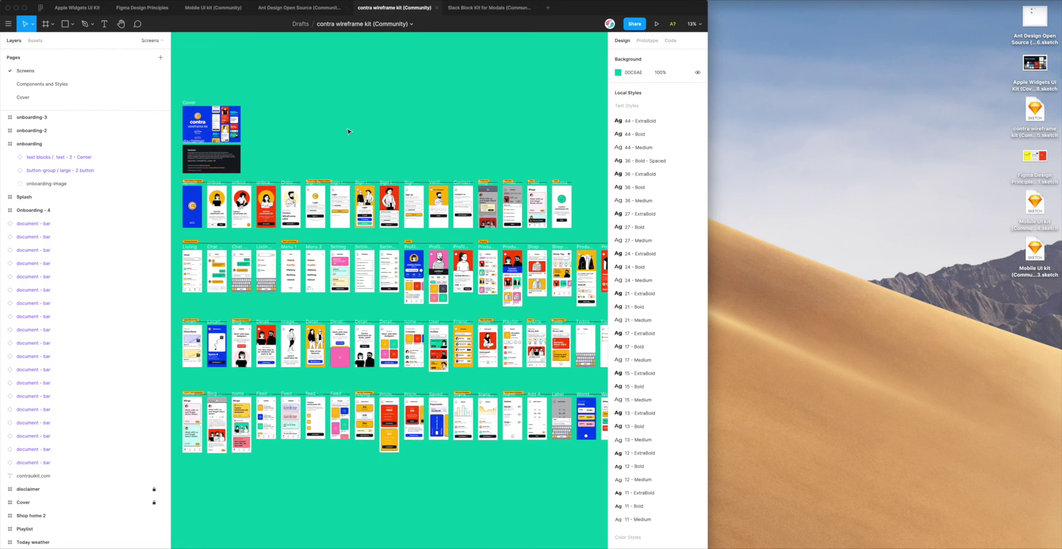
pyautogui.hscroll(-1, 348, 131)
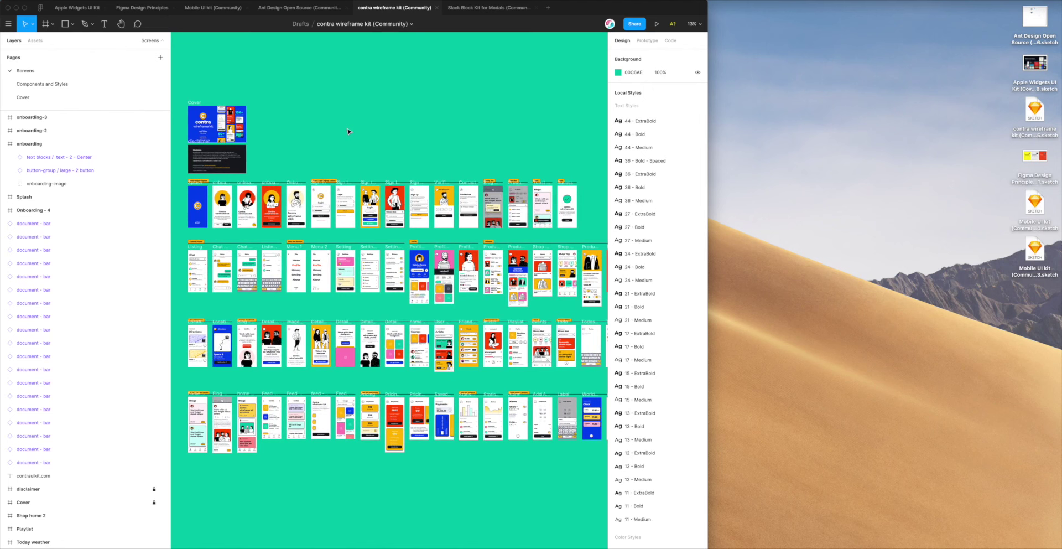
pyautogui.hscroll(-2, 348, 132)
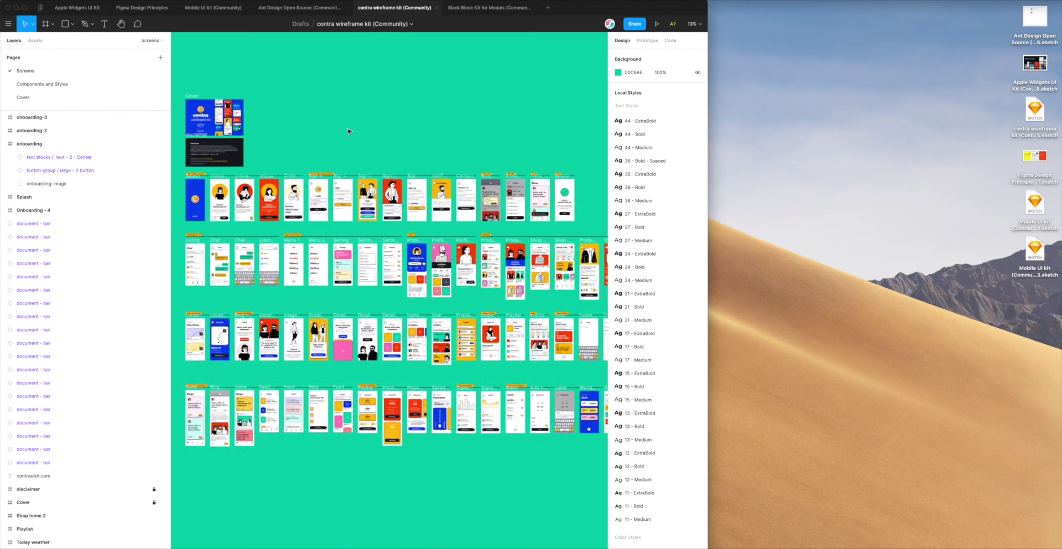
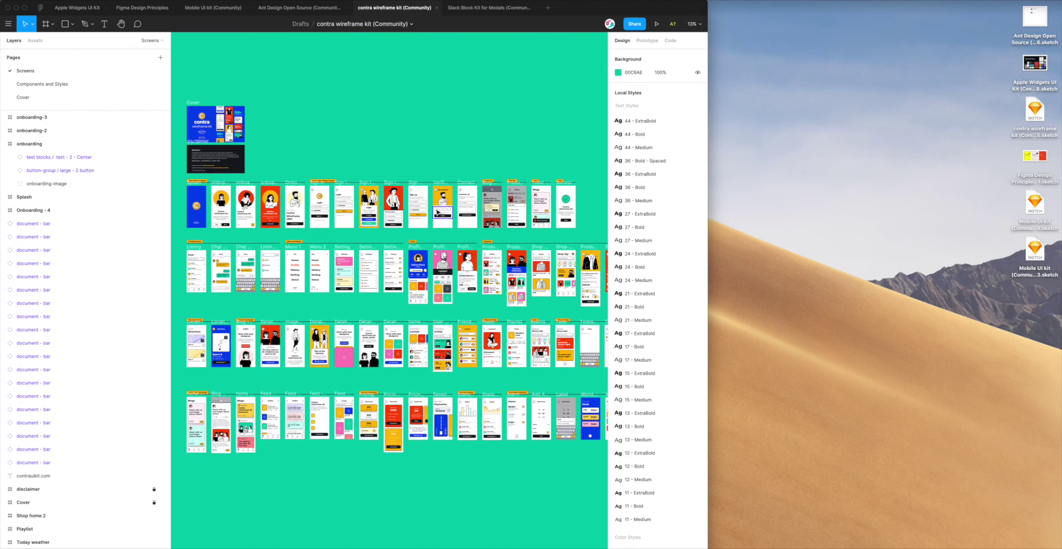
pyautogui.hscroll(3, 449, 212)
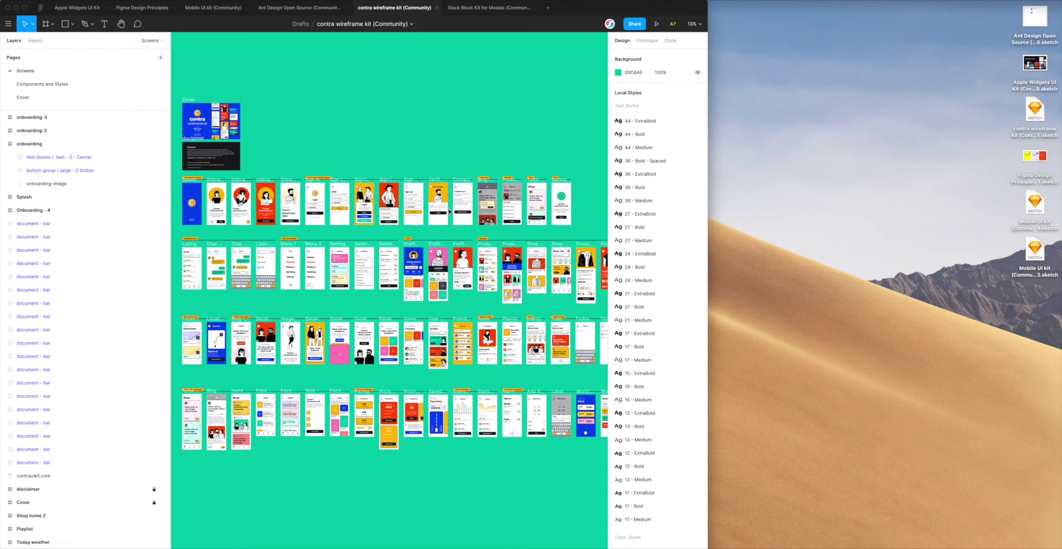
pyautogui.hscroll(-4, 451, 211)
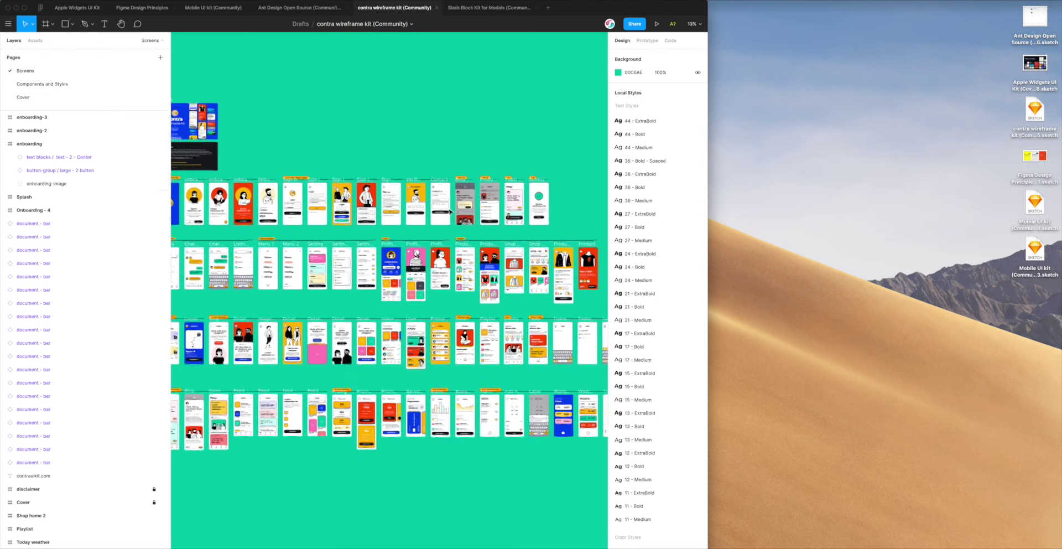
pyautogui.hscroll(-2, 450, 211)
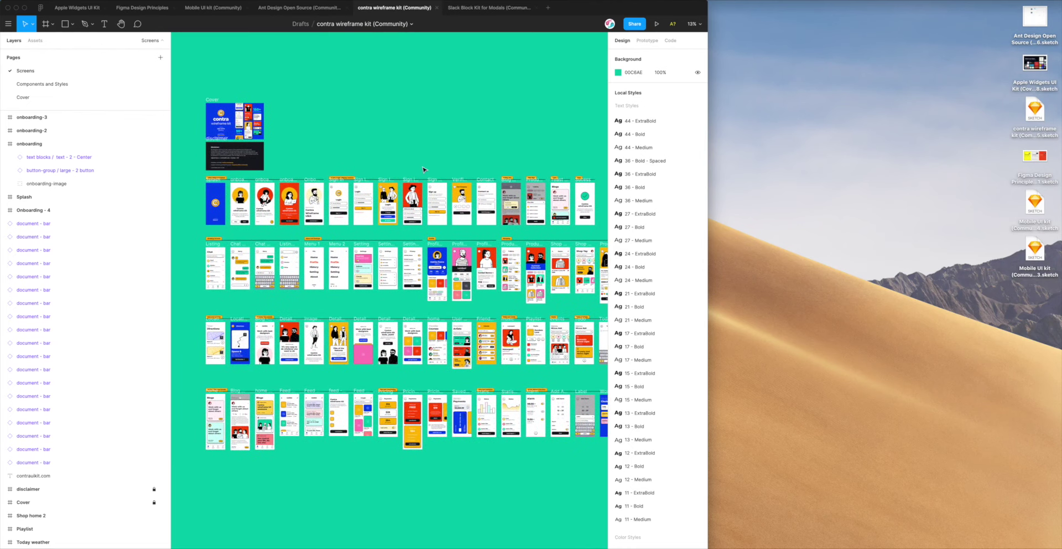
# - Examine the Figma Settings, Login and Onboarding and Splash screens at 50% zoom, up to the cover and disclaimer frames
pyautogui.scroll(5, 423, 169)
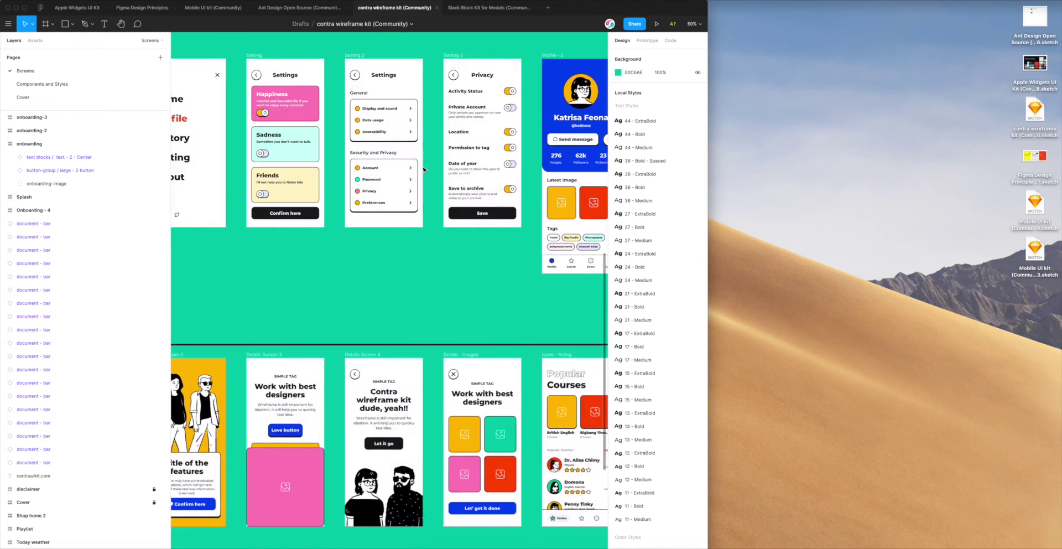
pyautogui.scroll(5, 424, 169)
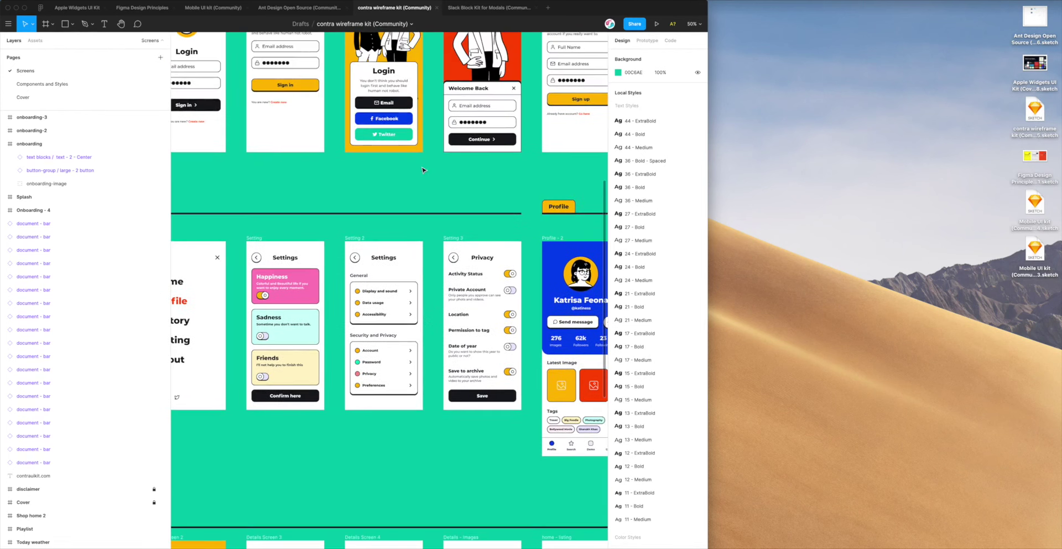
pyautogui.scroll(5, 423, 173)
pyautogui.hscroll(-8, 426, 176)
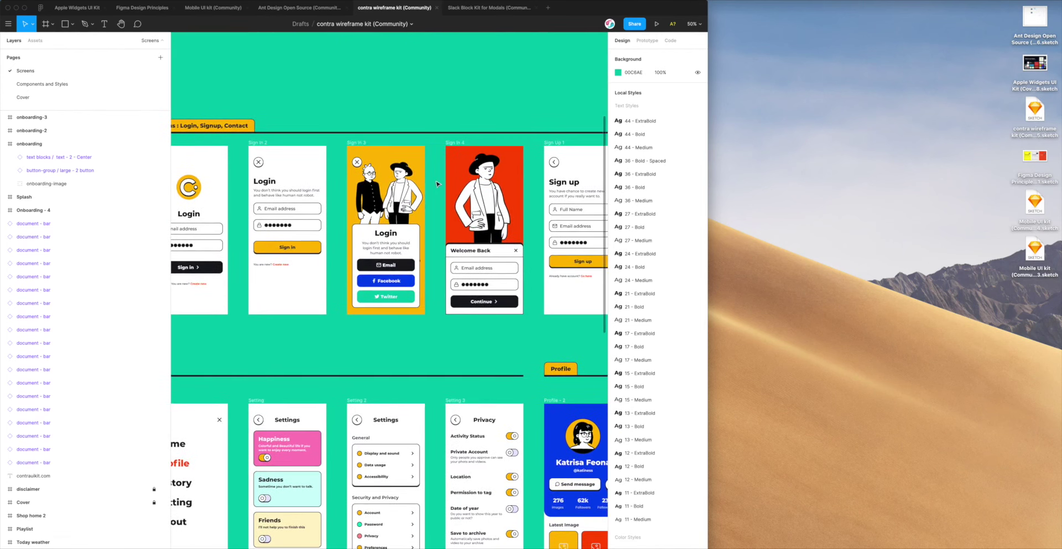
pyautogui.hscroll(-10, 437, 184)
pyautogui.scroll(1, 435, 183)
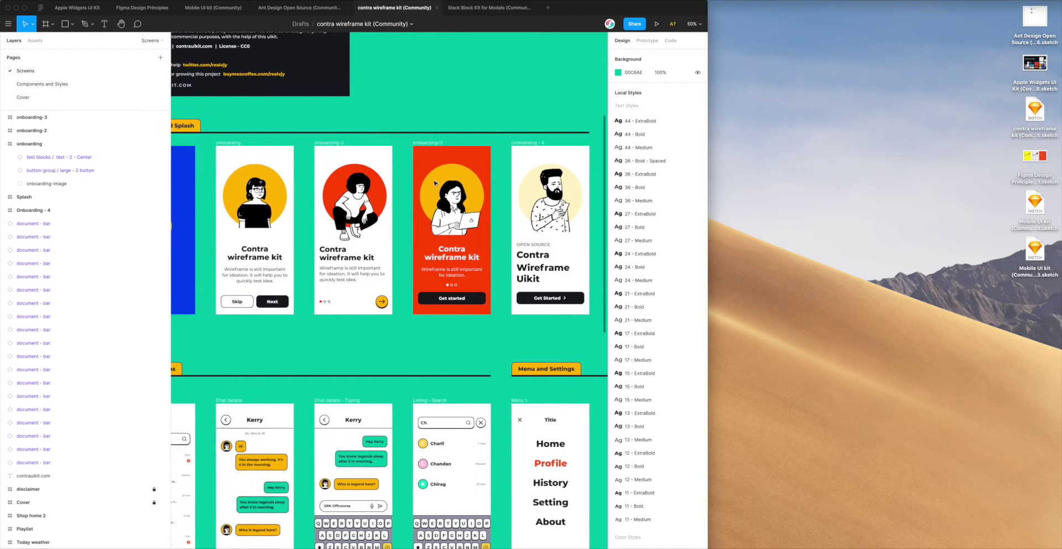
pyautogui.hscroll(-3, 409, 164)
pyautogui.scroll(3, 432, 177)
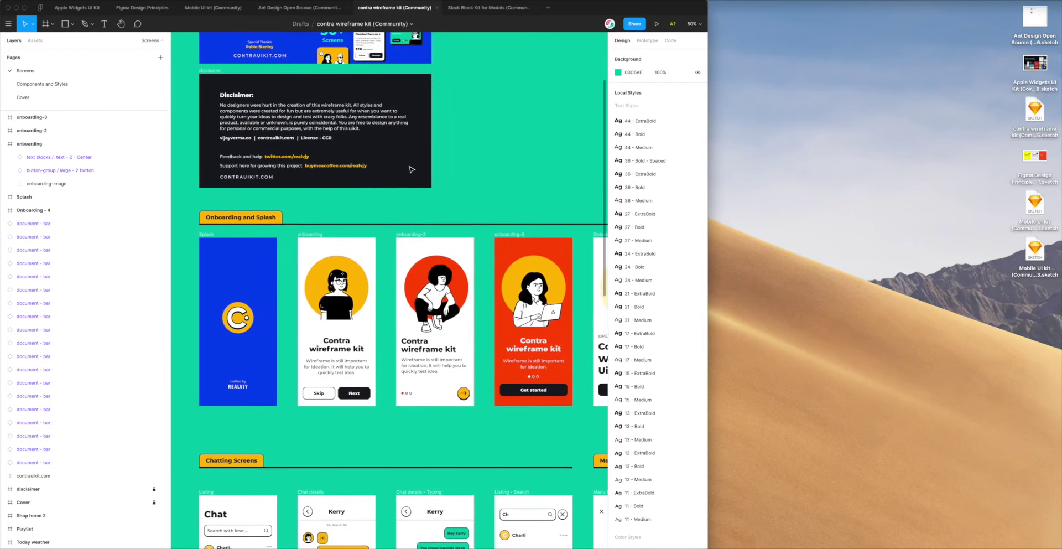
pyautogui.scroll(2, 449, 191)
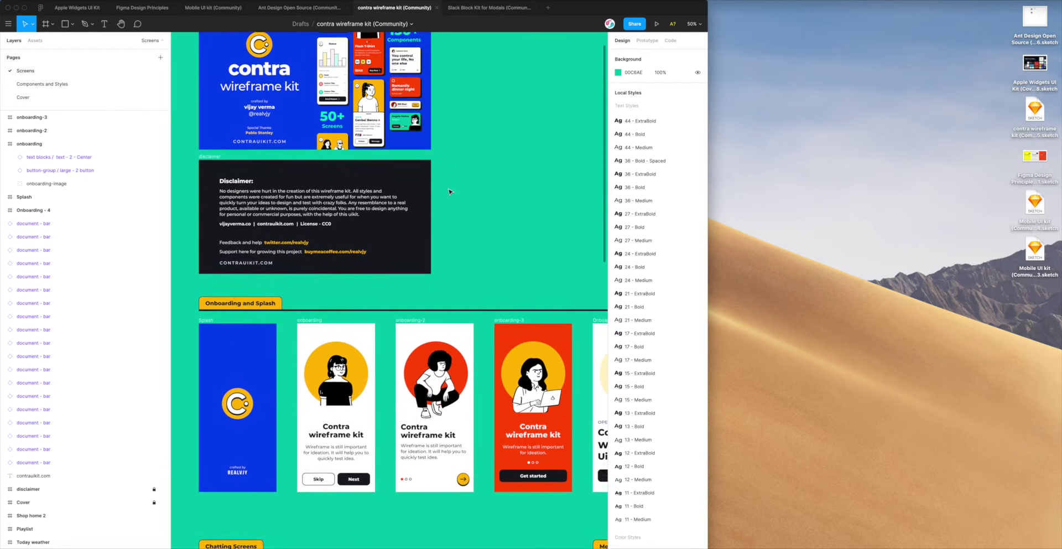
# - Examine the Chatting Screens, Map and Location, Content, Text Details and Listing : Blog and details sections
pyautogui.scroll(-5, 449, 191)
pyautogui.scroll(-6, 449, 191)
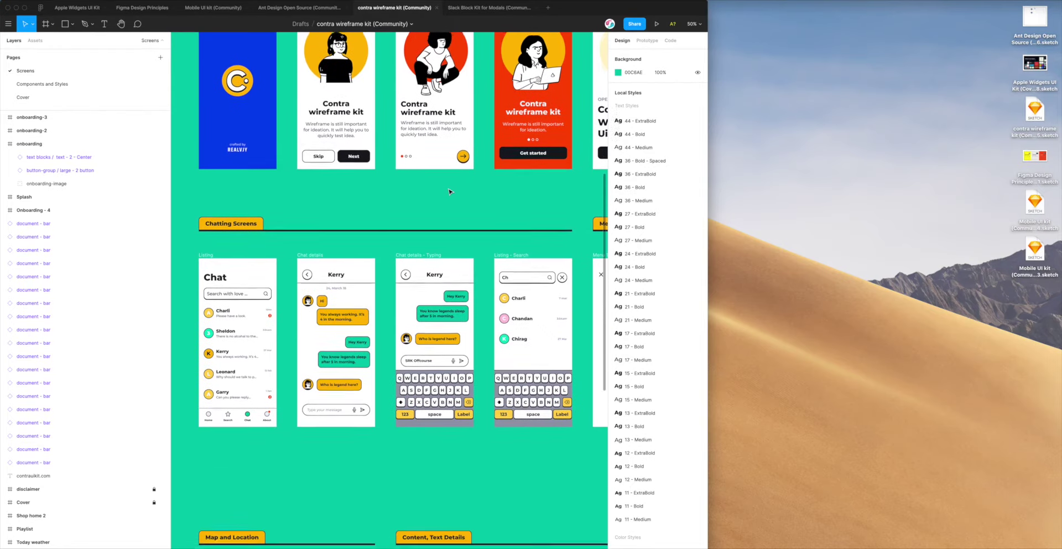
pyautogui.scroll(-3, 449, 192)
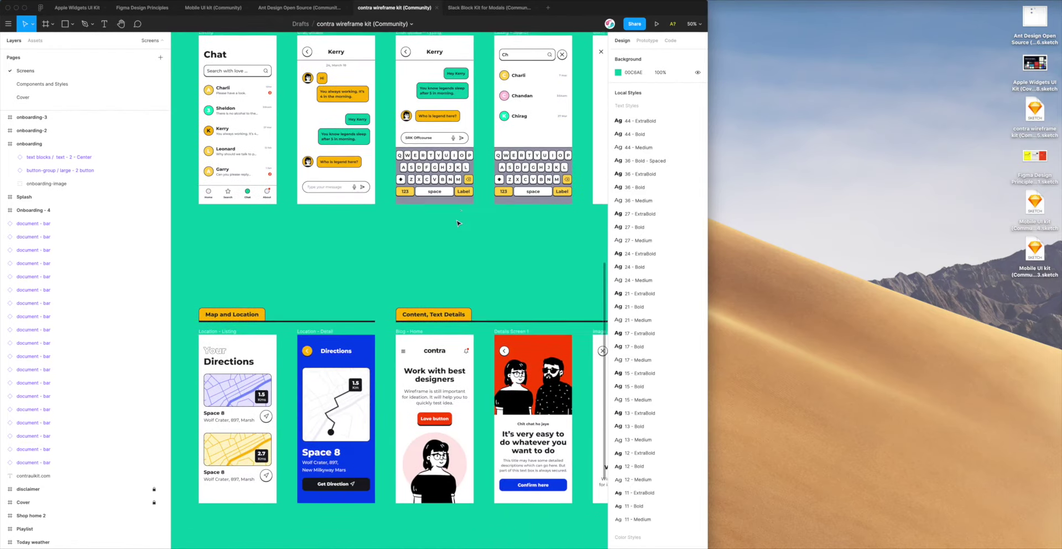
pyautogui.scroll(-6, 453, 214)
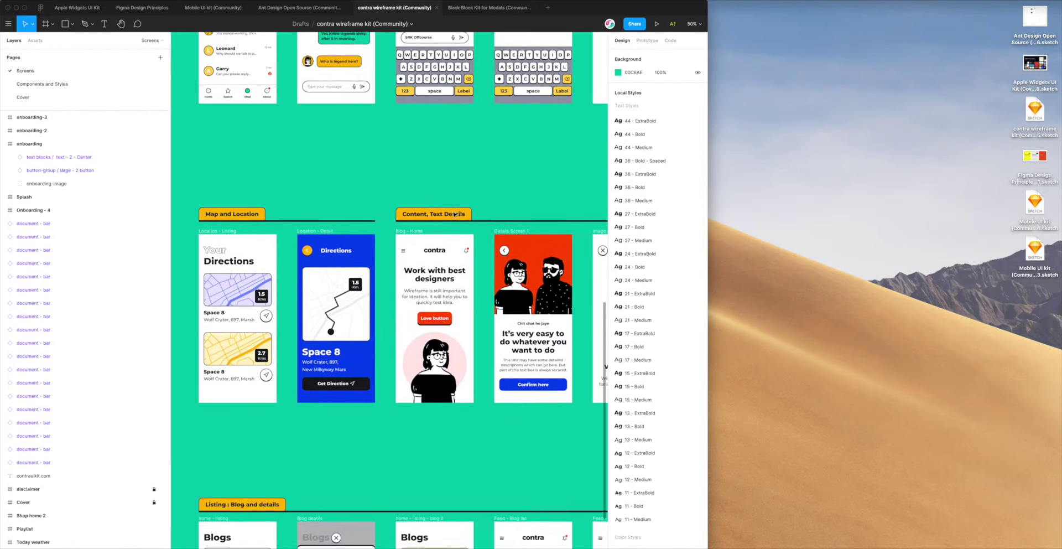
pyautogui.scroll(-2, 453, 218)
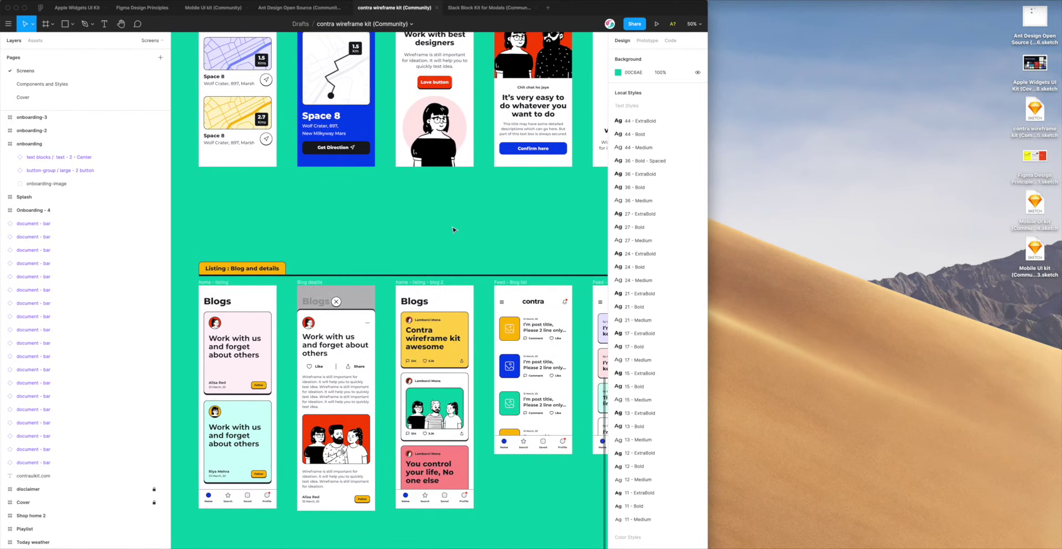
pyautogui.scroll(-1, 453, 229)
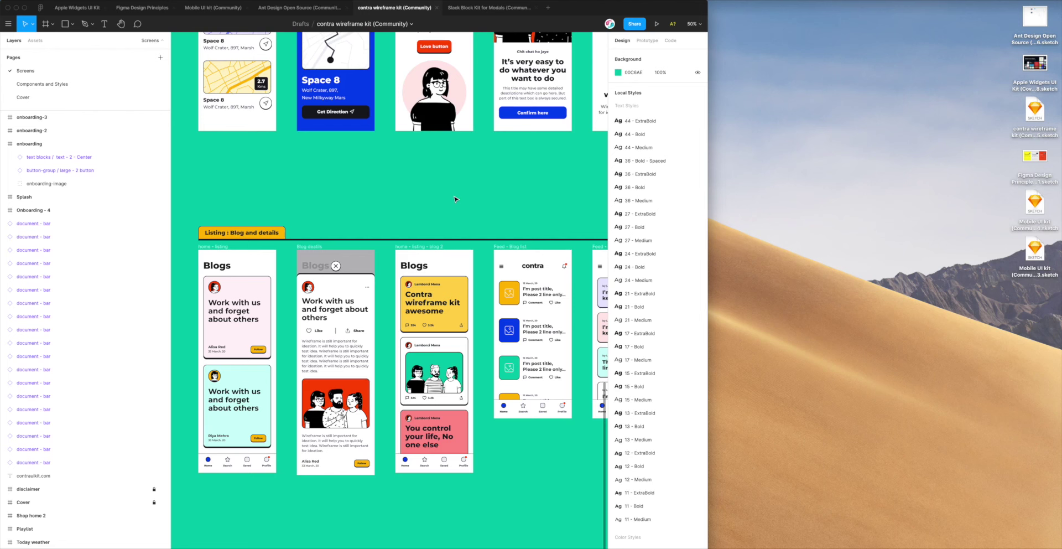
pyautogui.hscroll(1, 457, 198)
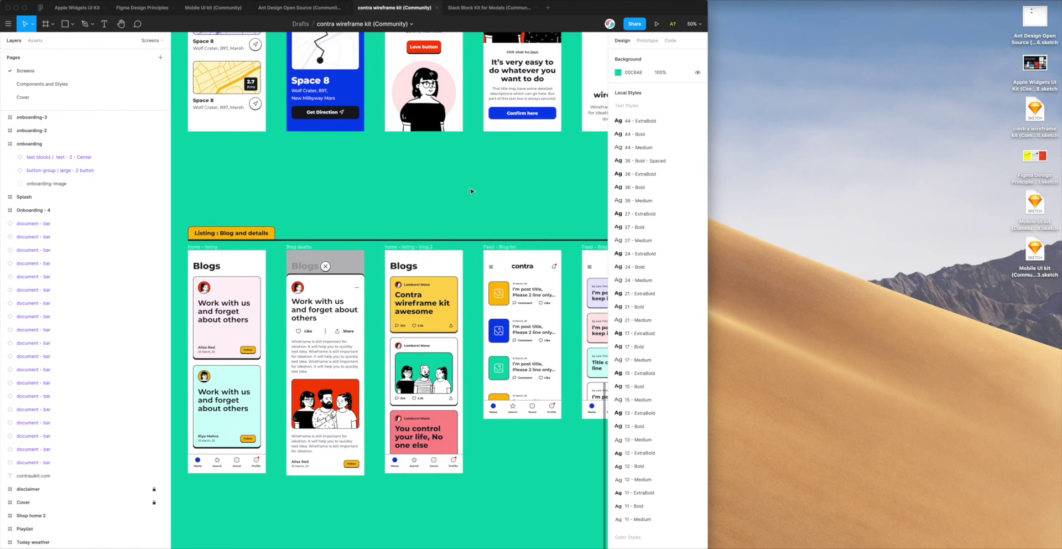
# - Return to the Onboarding and Splash section and review its screens together with the disclaimer and chat screens
pyautogui.scroll(6, 471, 191)
pyautogui.scroll(7, 474, 189)
pyautogui.scroll(8, 475, 189)
pyautogui.scroll(1, 474, 189)
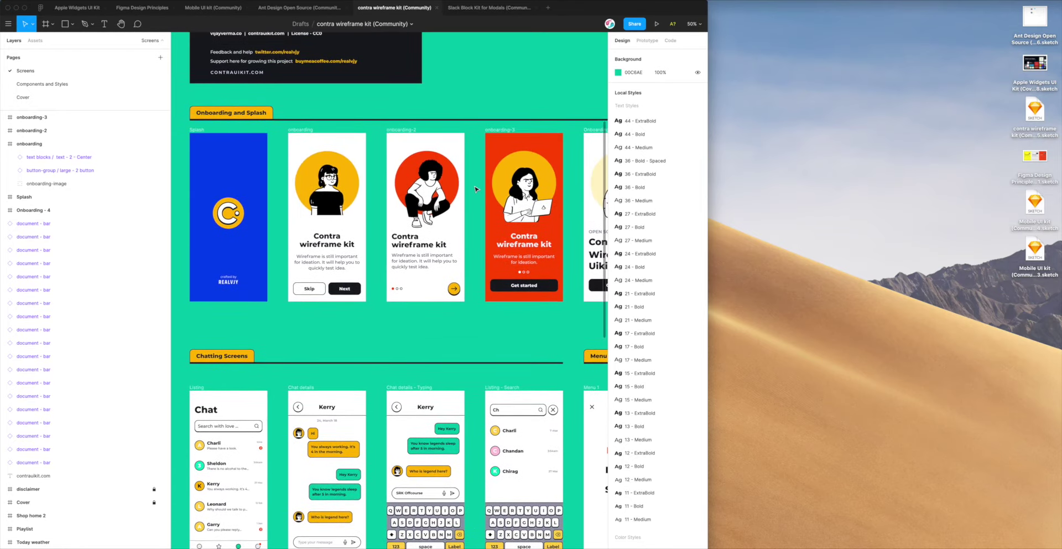
pyautogui.scroll(3, 475, 189)
pyautogui.scroll(1, 475, 189)
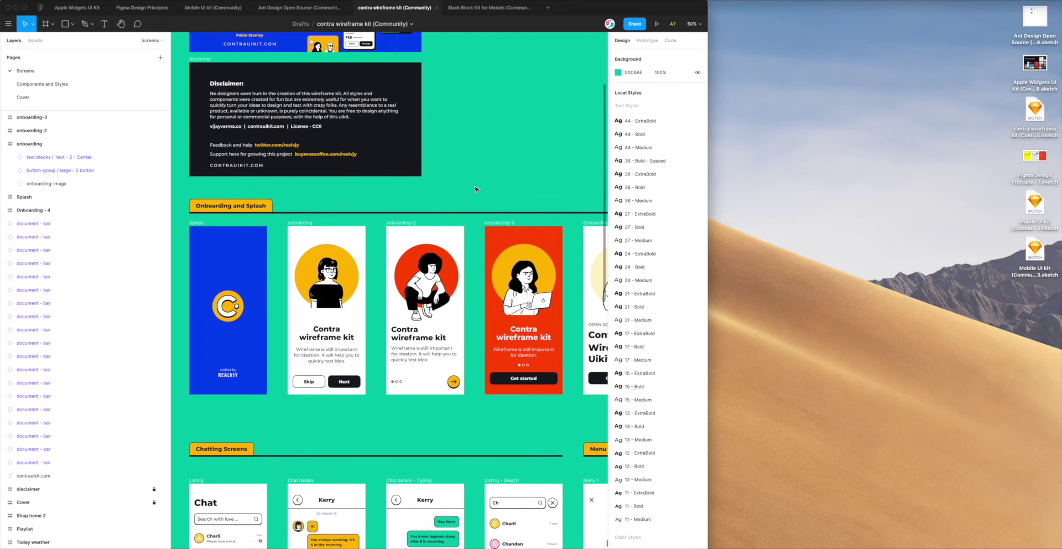
pyautogui.scroll(-5, 475, 189)
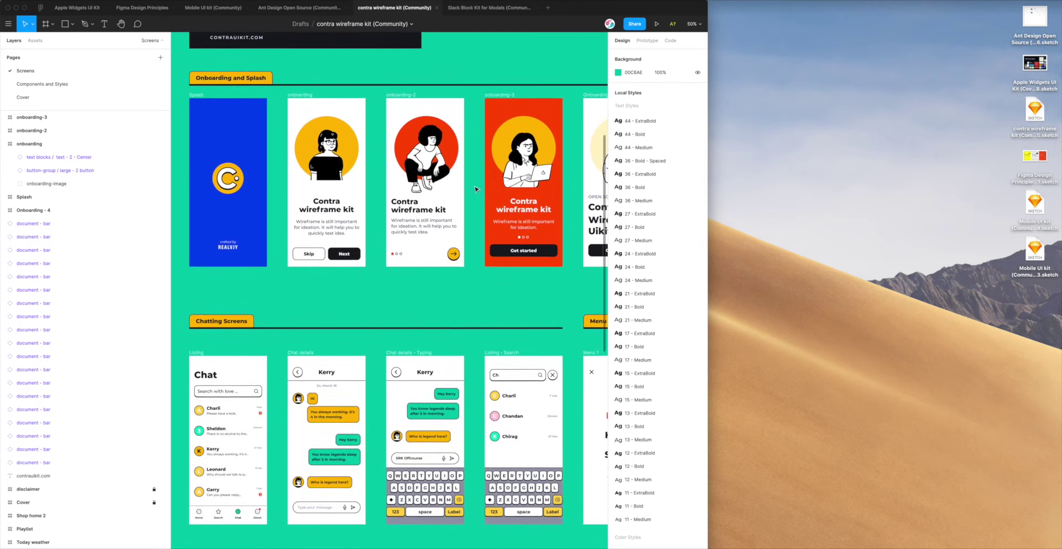
pyautogui.scroll(-1, 475, 189)
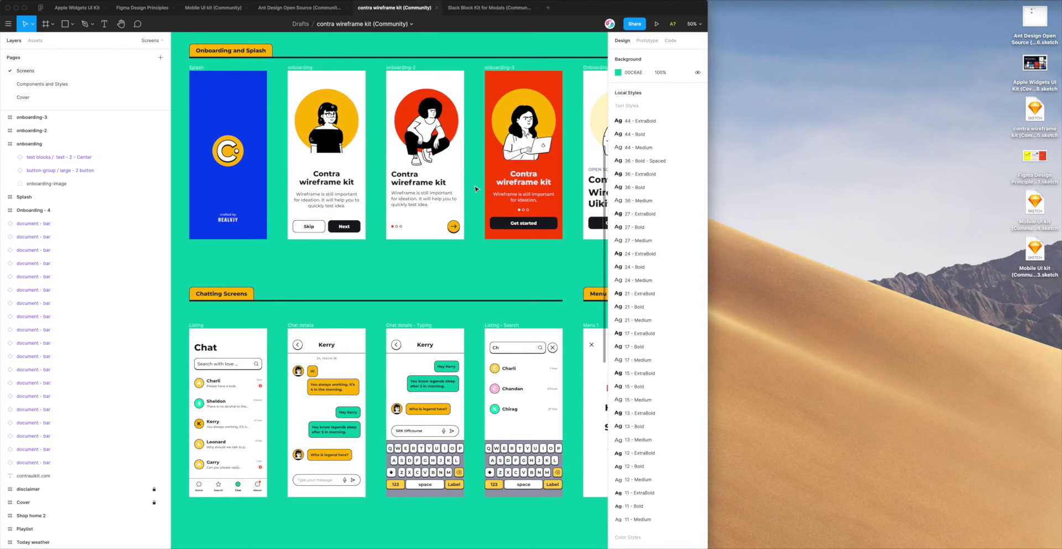
# - Examine the onboarding, Forms : Login, Signup, Contact, Menu and Settings, and Profile screens of the contra wireframe kit
pyautogui.scroll(1, 475, 189)
pyautogui.hscroll(-1, 475, 189)
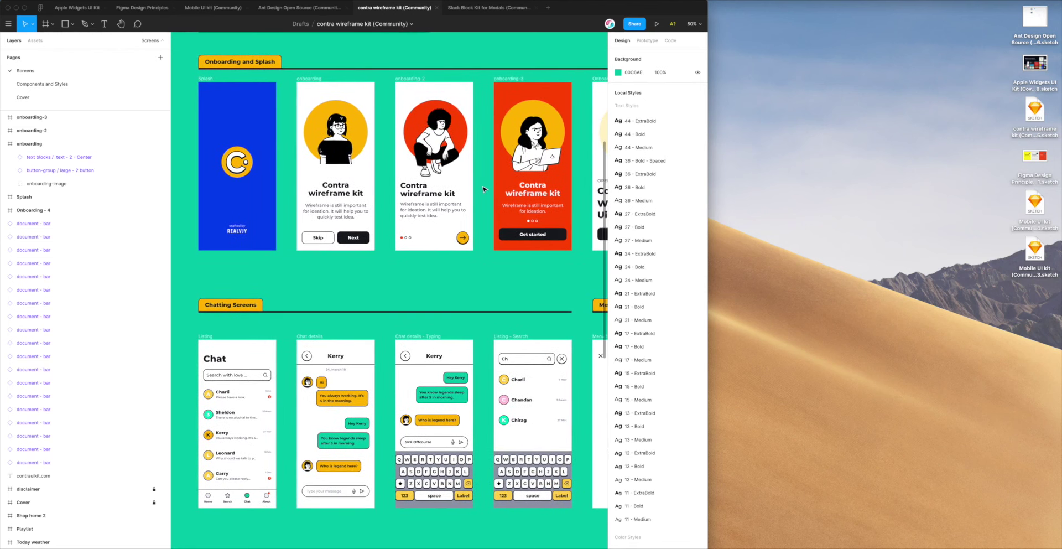
pyautogui.hscroll(7, 483, 189)
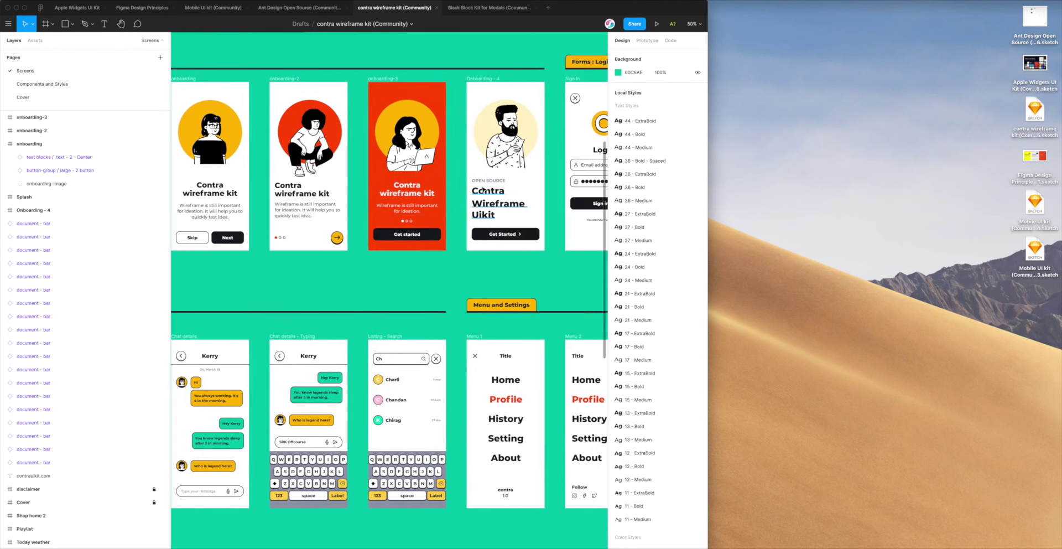
pyautogui.hscroll(7, 483, 189)
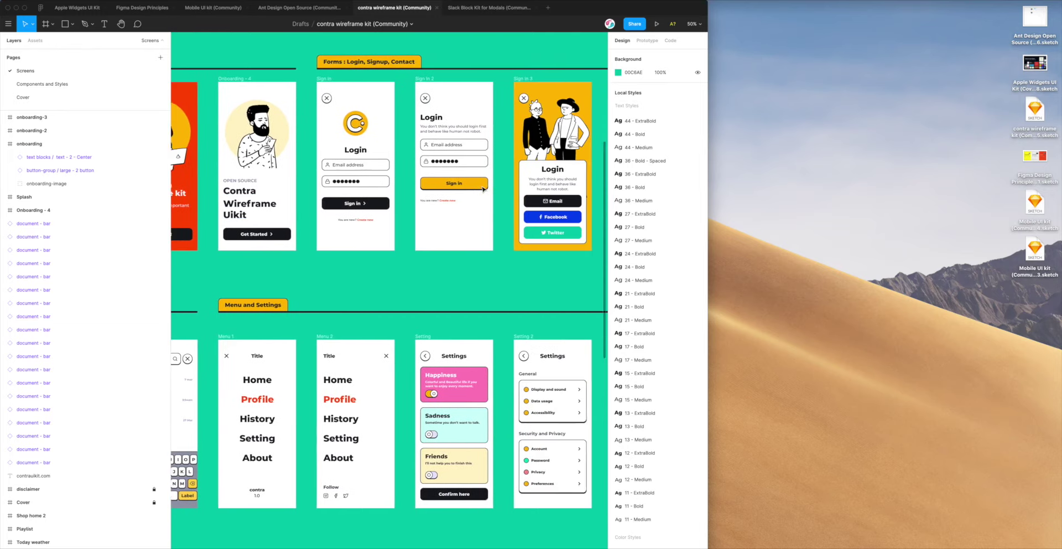
pyautogui.hscroll(5, 487, 188)
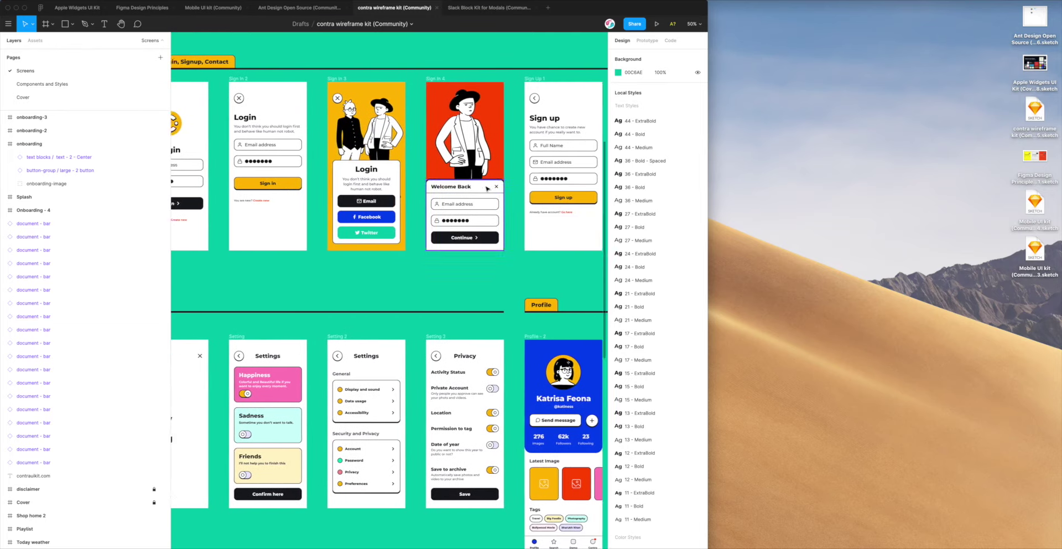
pyautogui.hscroll(3, 473, 189)
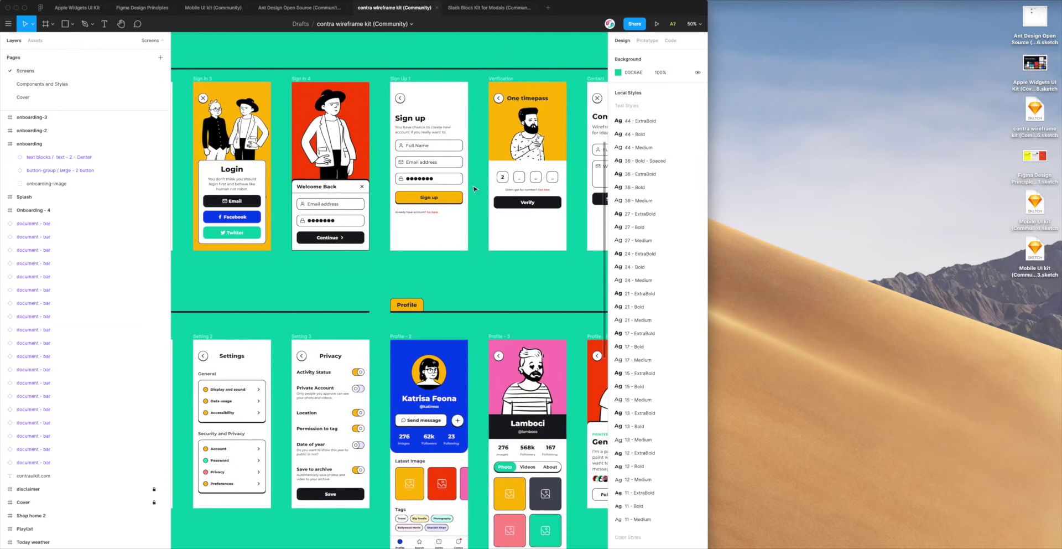
pyautogui.scroll(-4, 473, 189)
pyautogui.scroll(2, 474, 189)
pyautogui.hscroll(2, 474, 189)
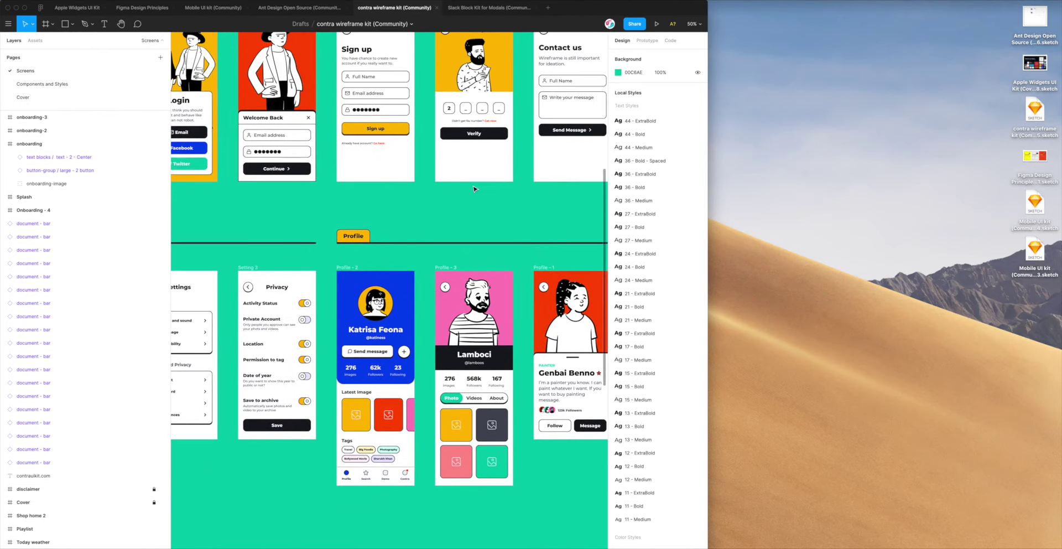